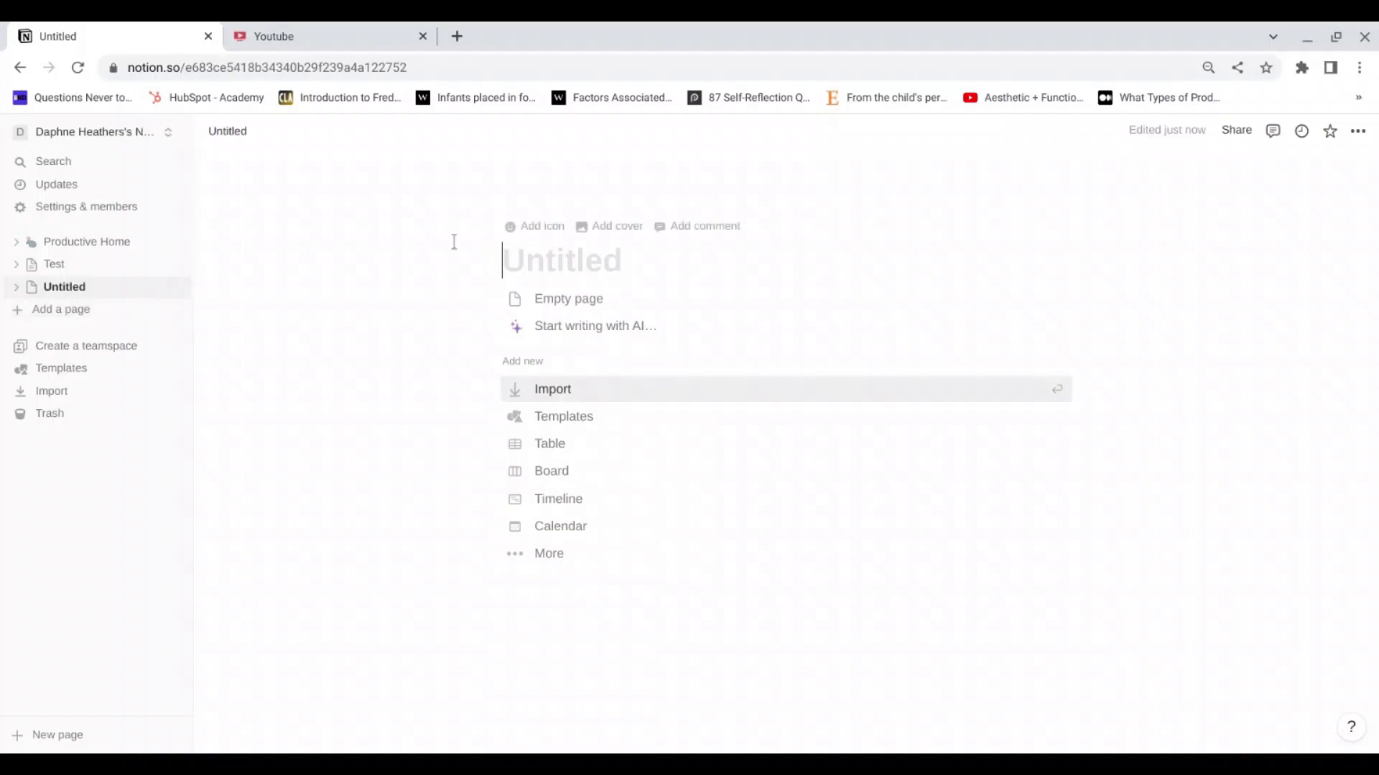
Step: Title the new page "Planner" and start it as an empty page
{"action": "type", "text": "PPlann"}
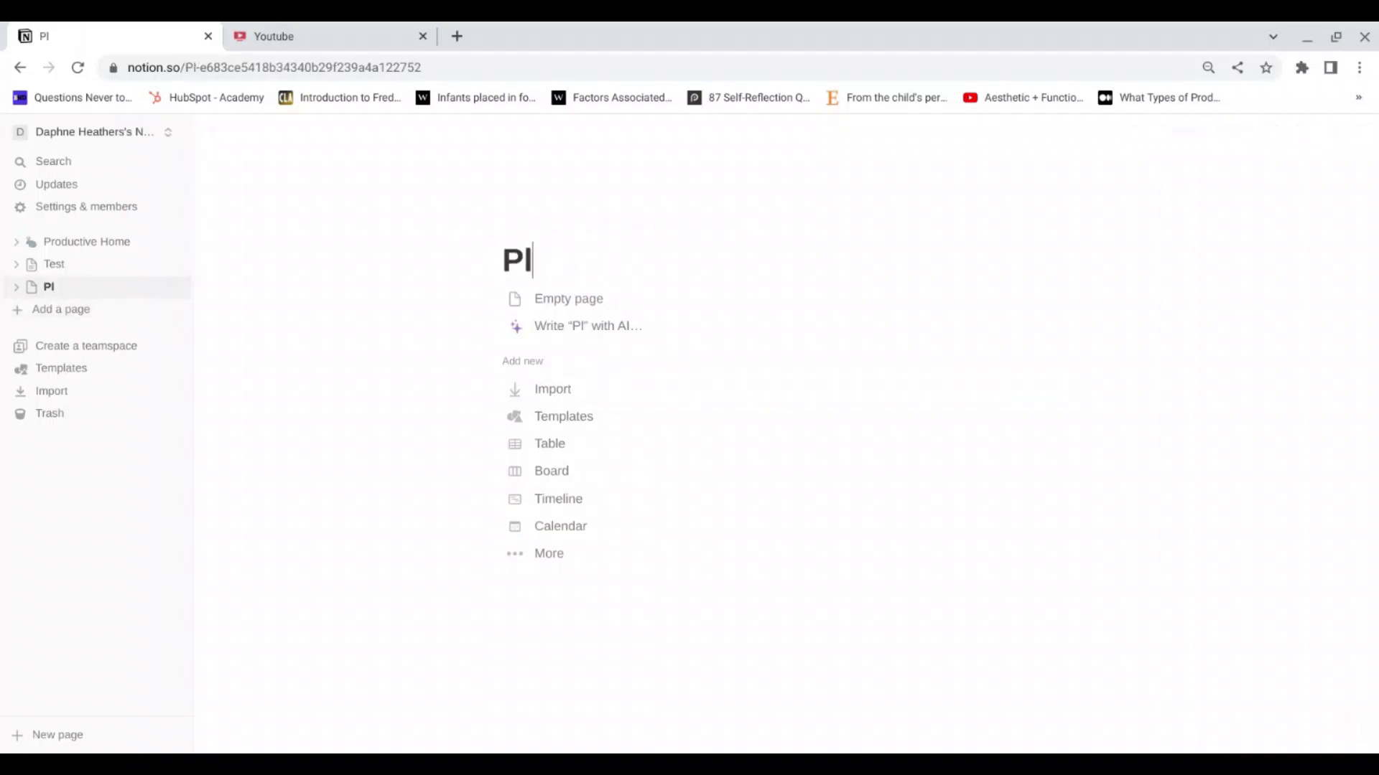
{"action": "type", "text": "er"}
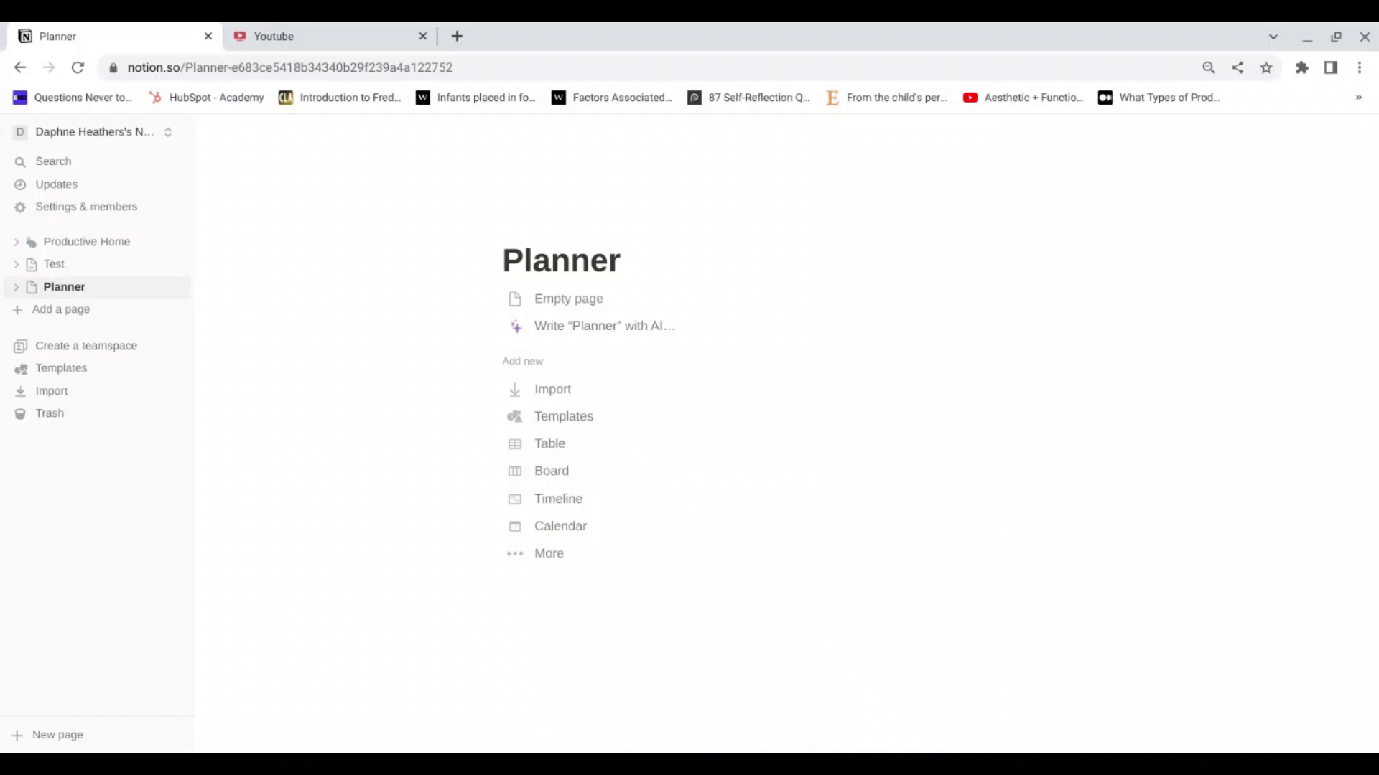
{"action": "left_click", "coordinate": [607, 307]}
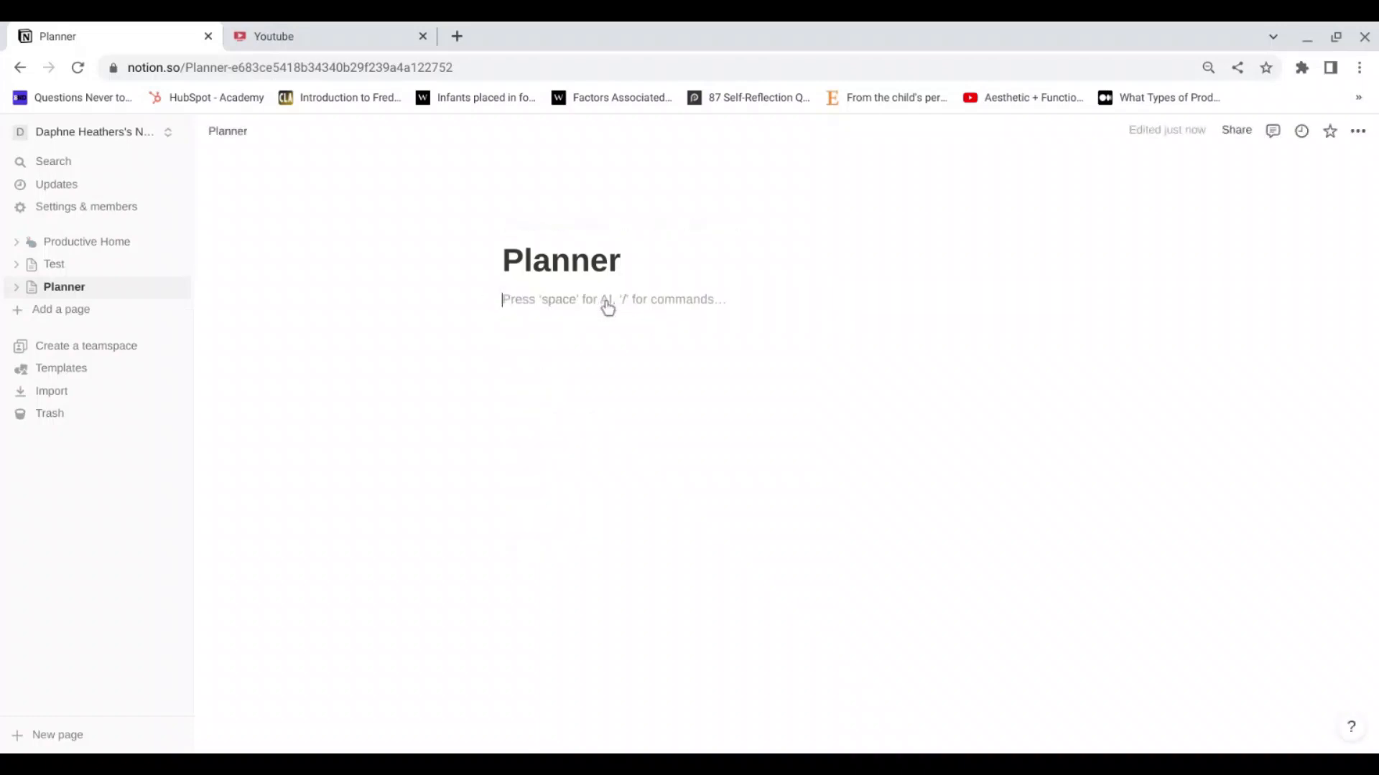
Step: Leave a blank line under the title and insert a button block
{"action": "key", "text": "Return"}
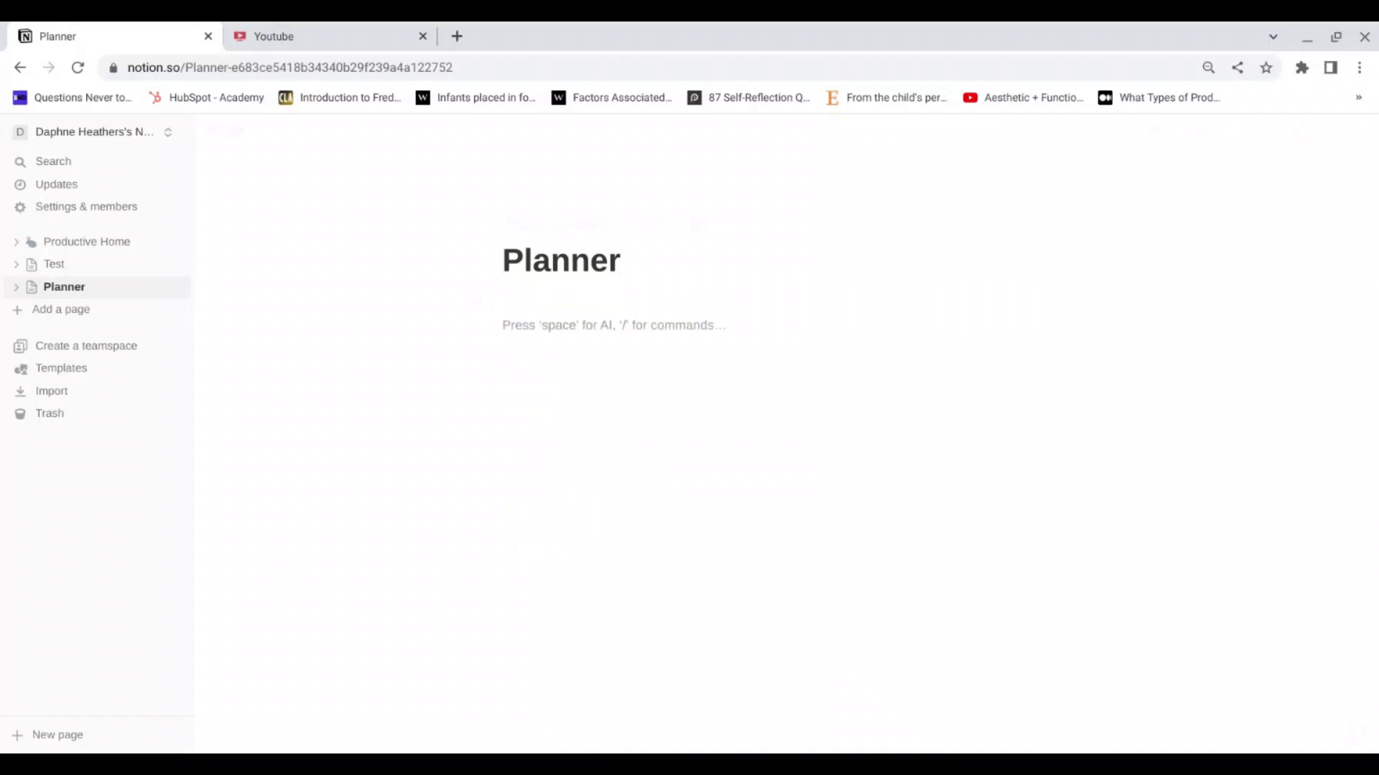
{"action": "type", "text": "/button"}
{"action": "key", "text": "Return"}
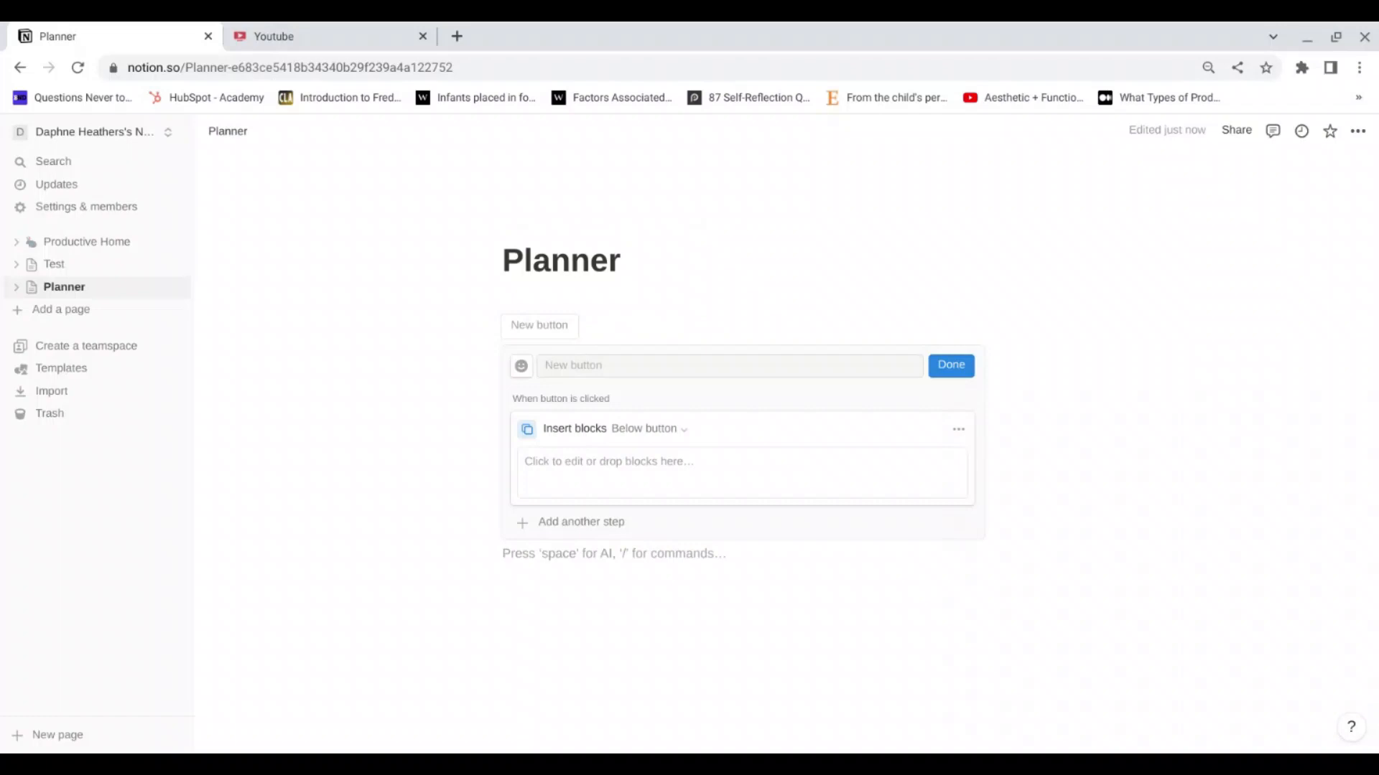
Step: Add the text "Daily Tasks" below the button block and turn it into a Heading 3
{"action": "type", "text": "Daily "}
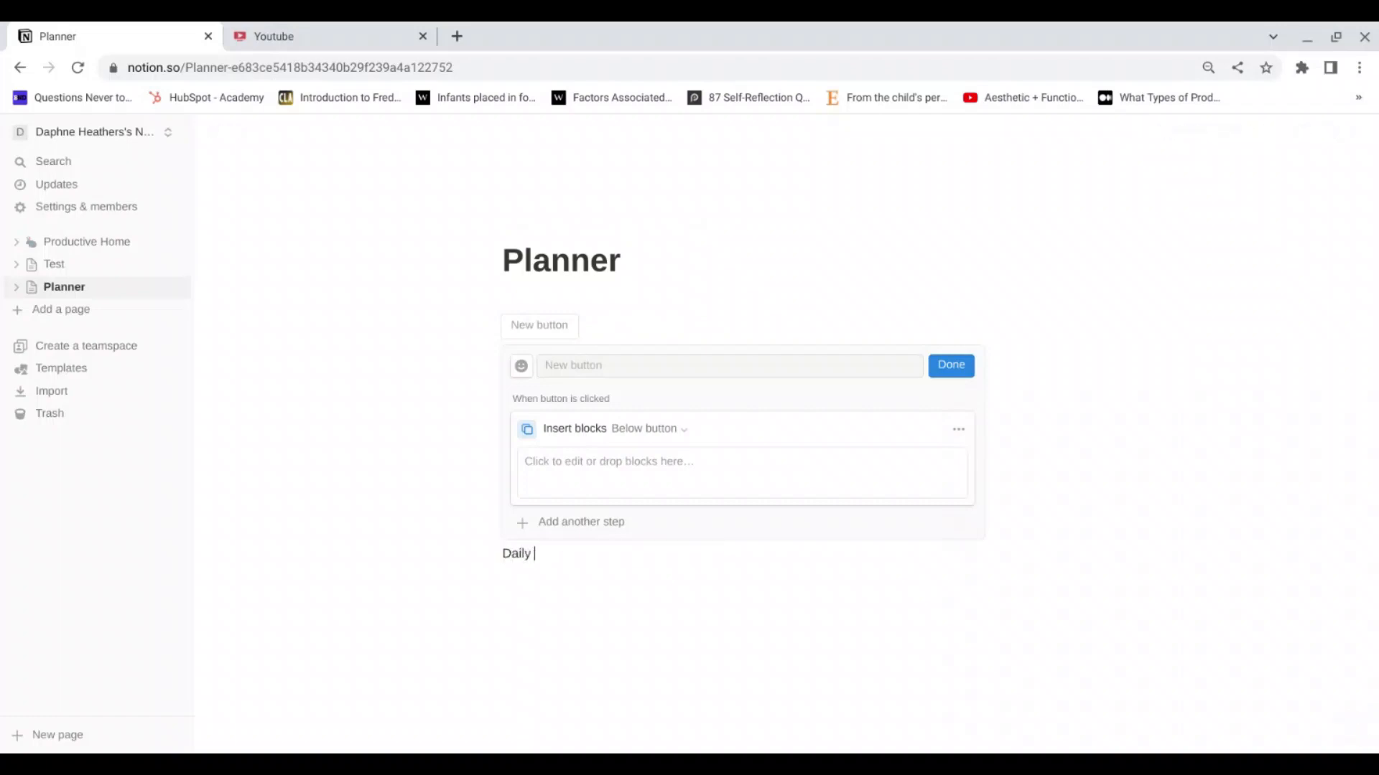
{"action": "type", "text": "Tasks"}
{"action": "left_click", "coordinate": [490, 555]}
{"action": "mouse_move", "coordinate": [446, 508]}
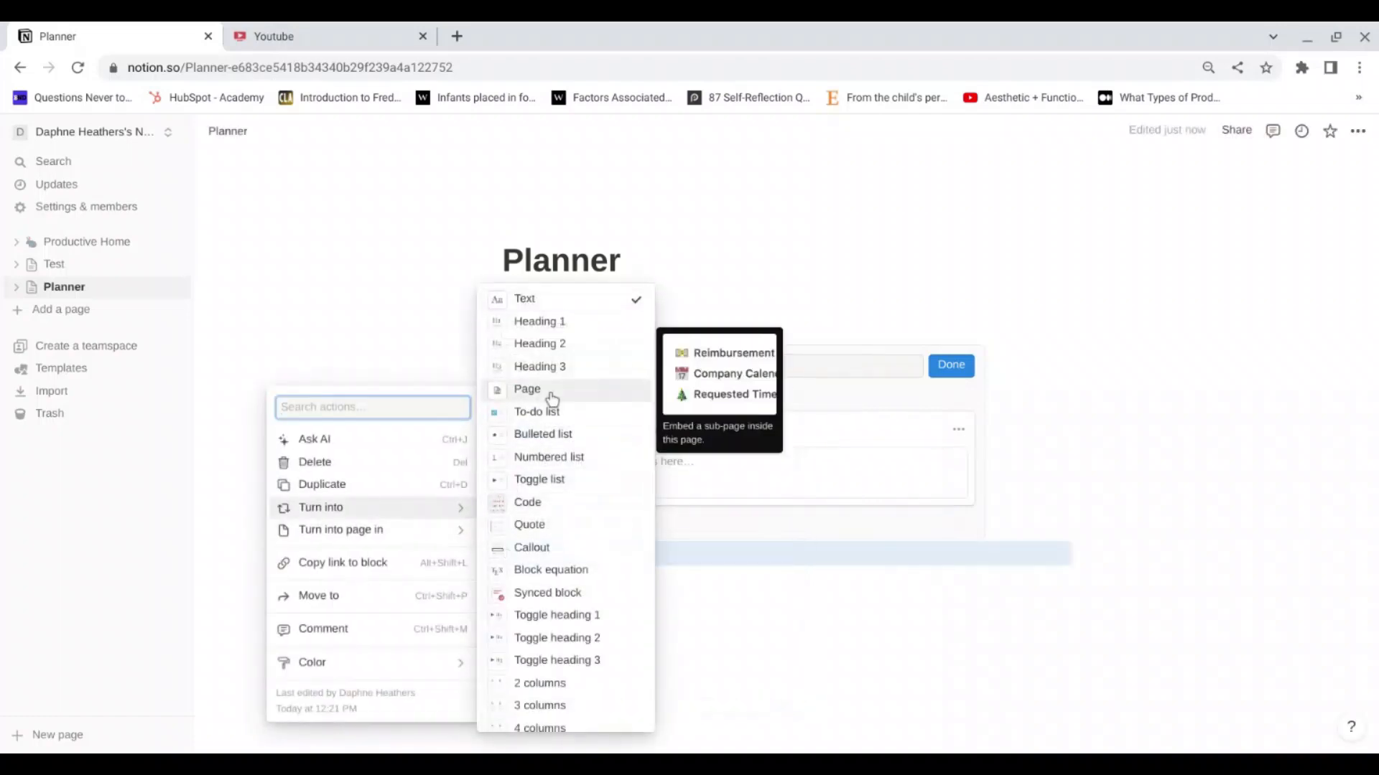
{"action": "left_click", "coordinate": [575, 367]}
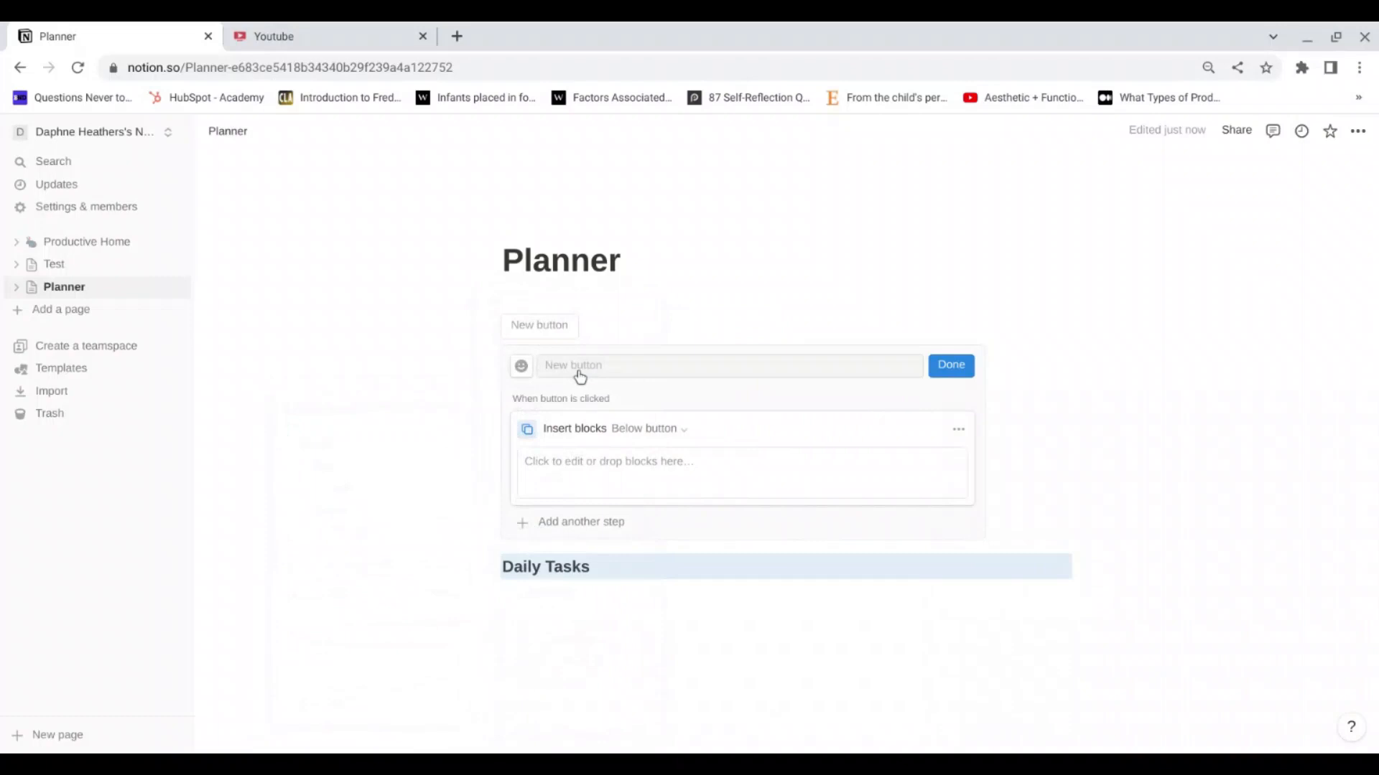
Step: Apply the gray background to the Daily Tasks heading
{"action": "left_click", "coordinate": [491, 566]}
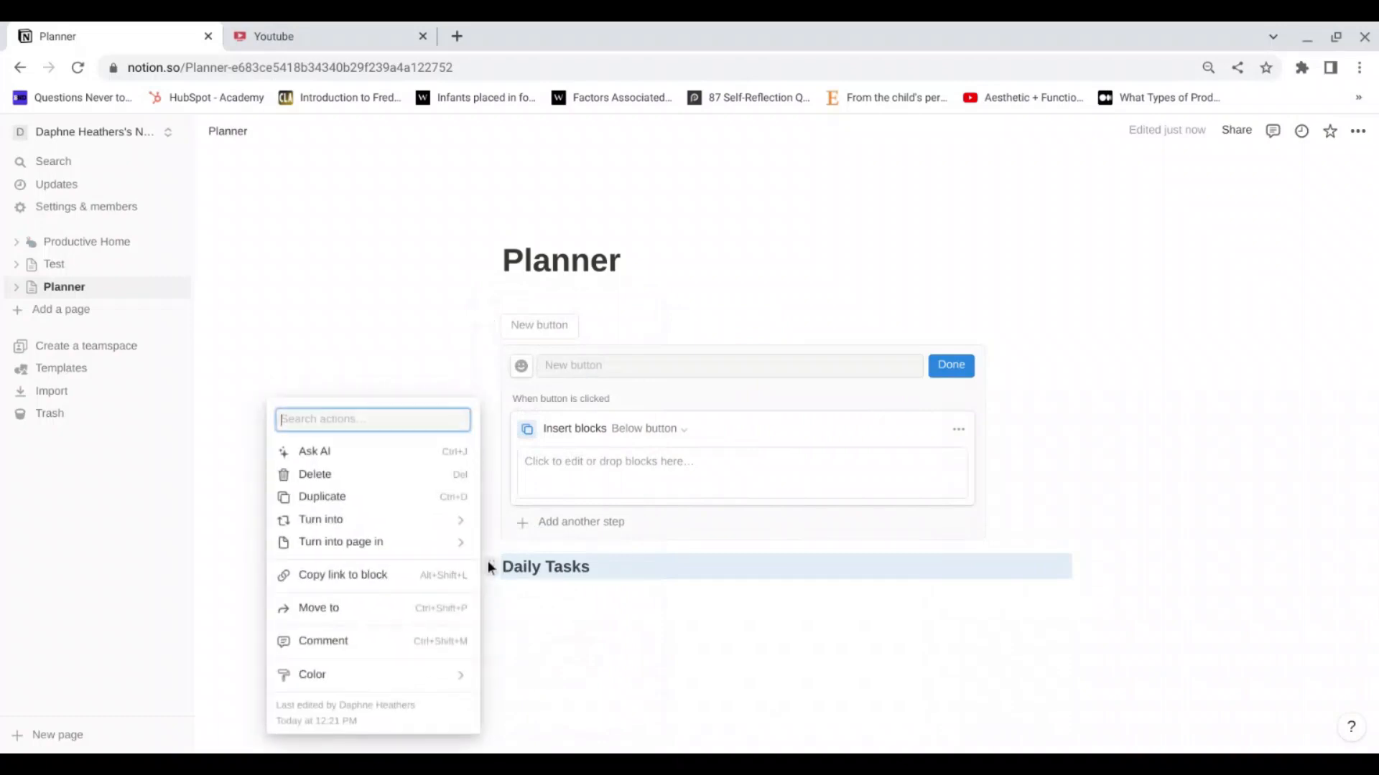
{"action": "mouse_move", "coordinate": [385, 672]}
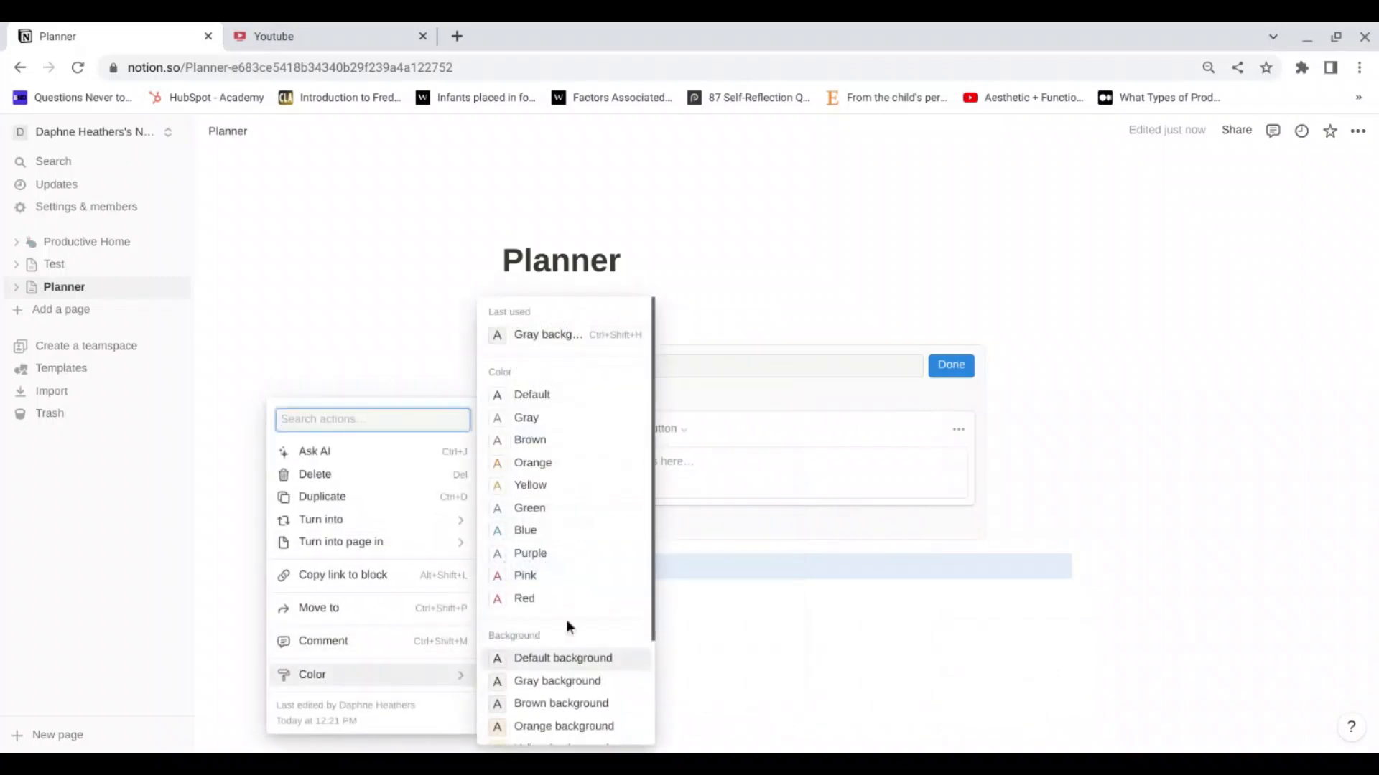
{"action": "left_click", "coordinate": [563, 688]}
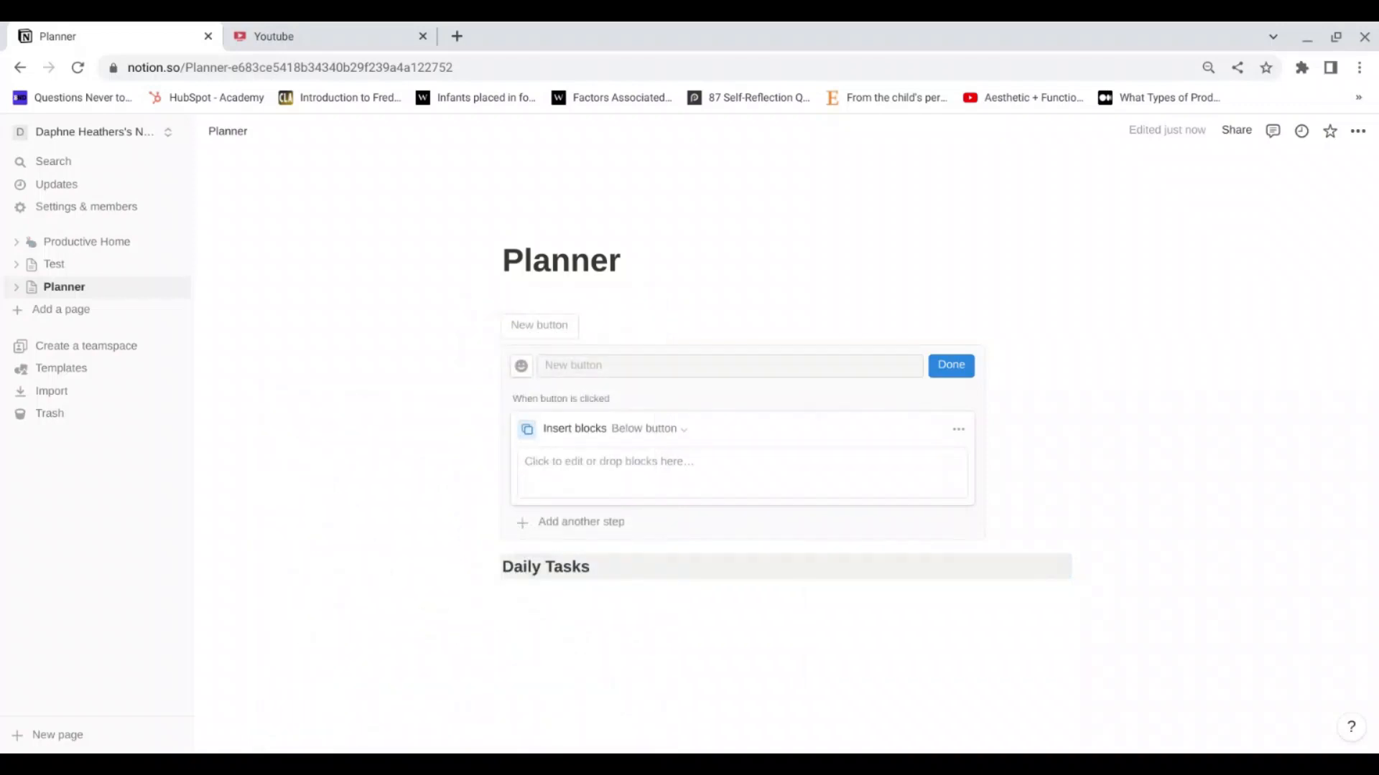
Step: Place a new empty block in a column to the left of the Daily Tasks heading and add blank lines in that column
{"action": "left_click", "coordinate": [652, 590]}
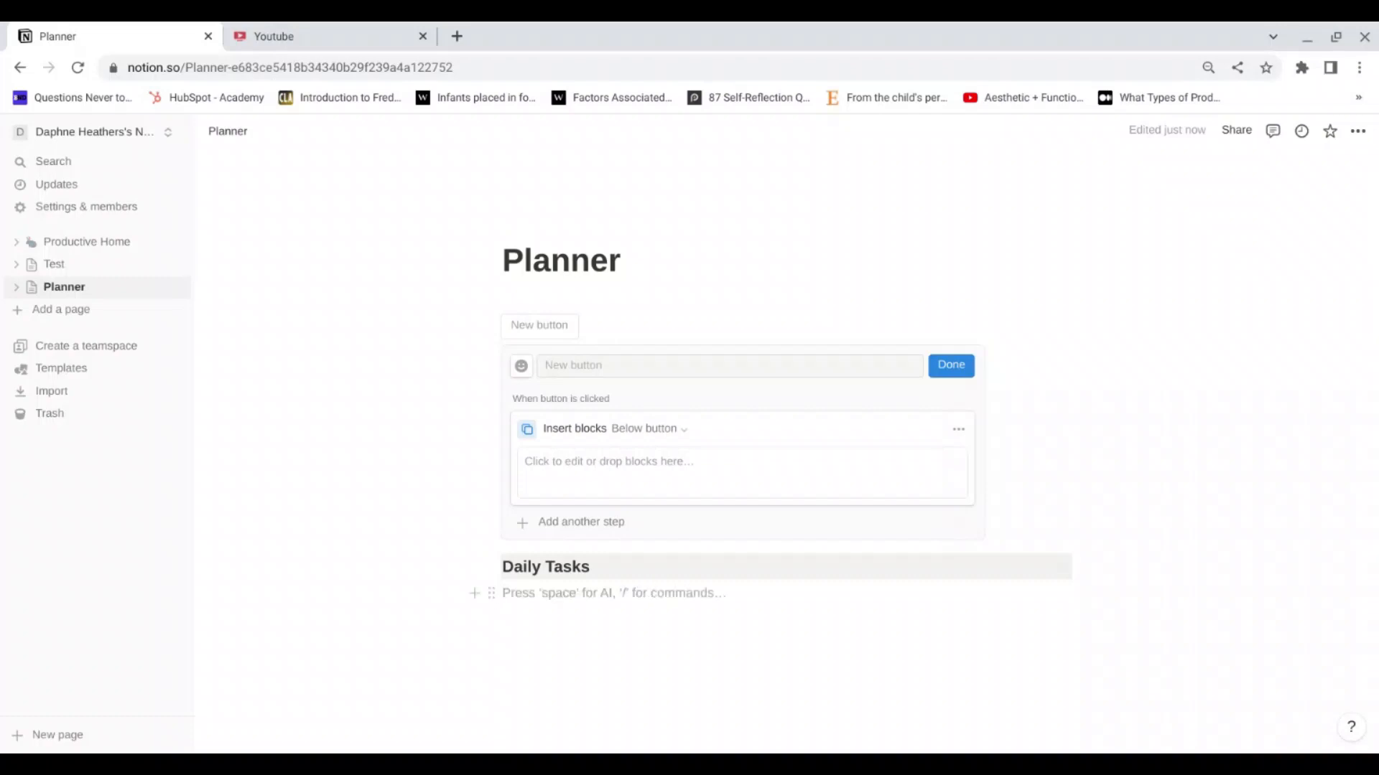
{"action": "left_click_drag", "start_coordinate": [494, 598], "coordinate": [485, 568]}
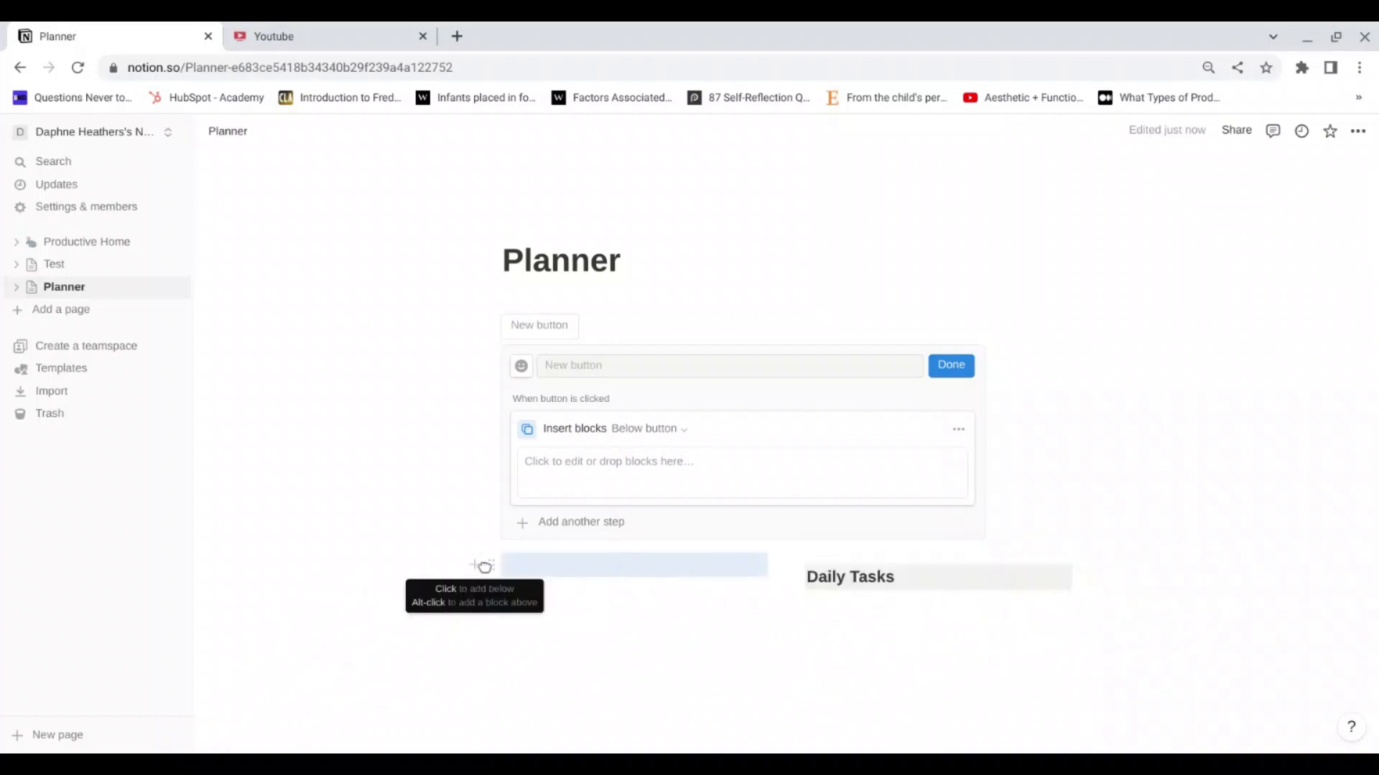
{"action": "left_click", "coordinate": [563, 565]}
{"action": "key", "text": "Return"}
{"action": "key", "text": "Return"}
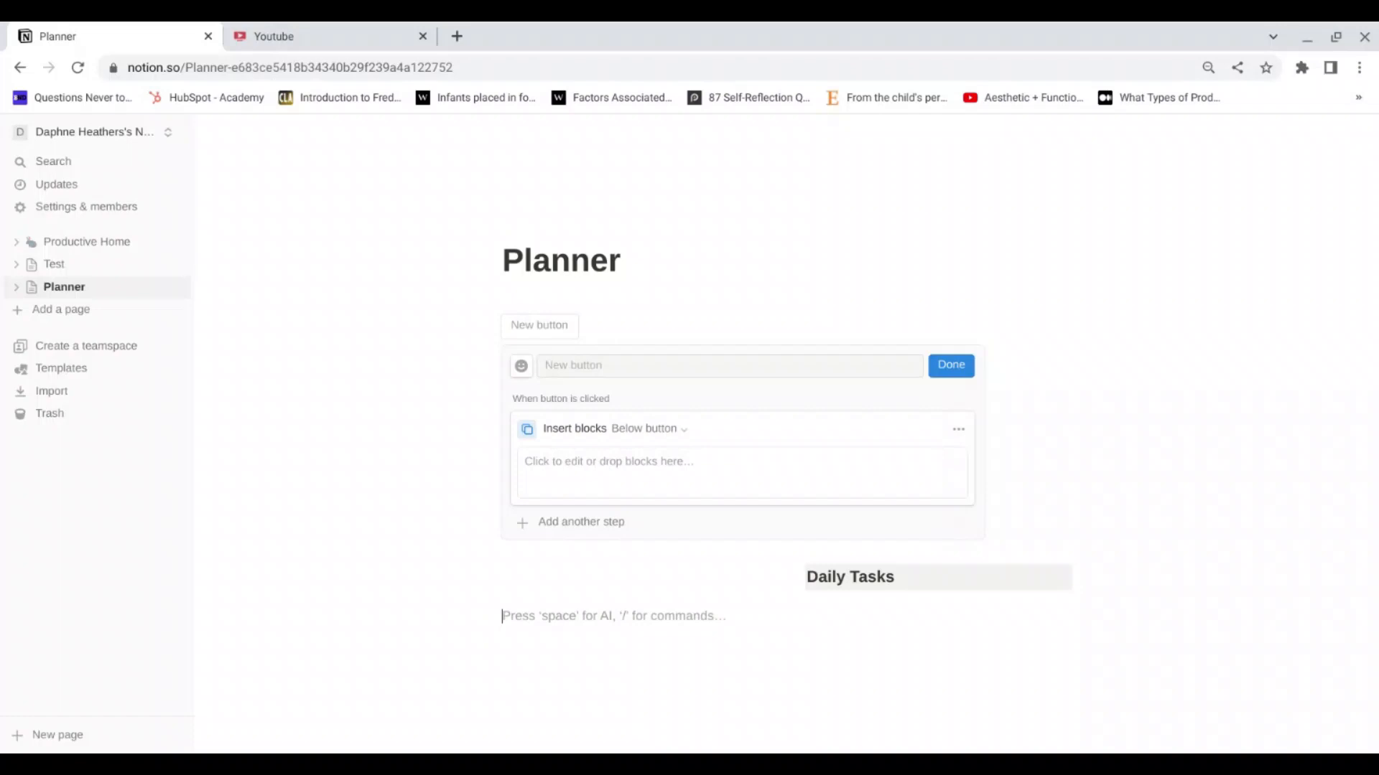
Step: List half-hour times from 5:30am to 11:30pm in the left column, one per line
{"action": "type", "text": "5:30am"}
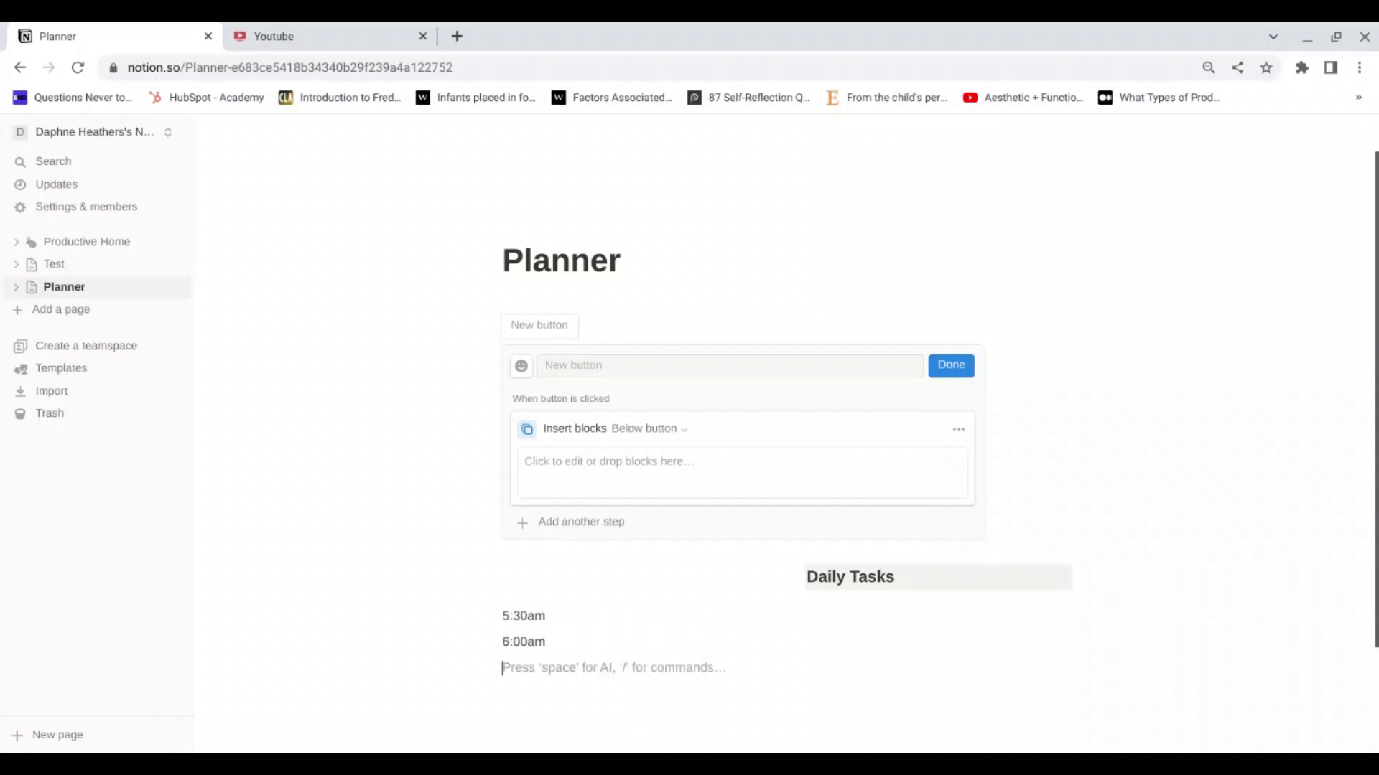
{"action": "type", "text": " 6:00am 6:30am 7:00am 7:30am 8:00am 8:30am 9:00am 9:30am 10:00am 10:30am 11:00am 11:30am 12:00pm 12:30pm 1:00pm 1:30pm 2:00pm "}
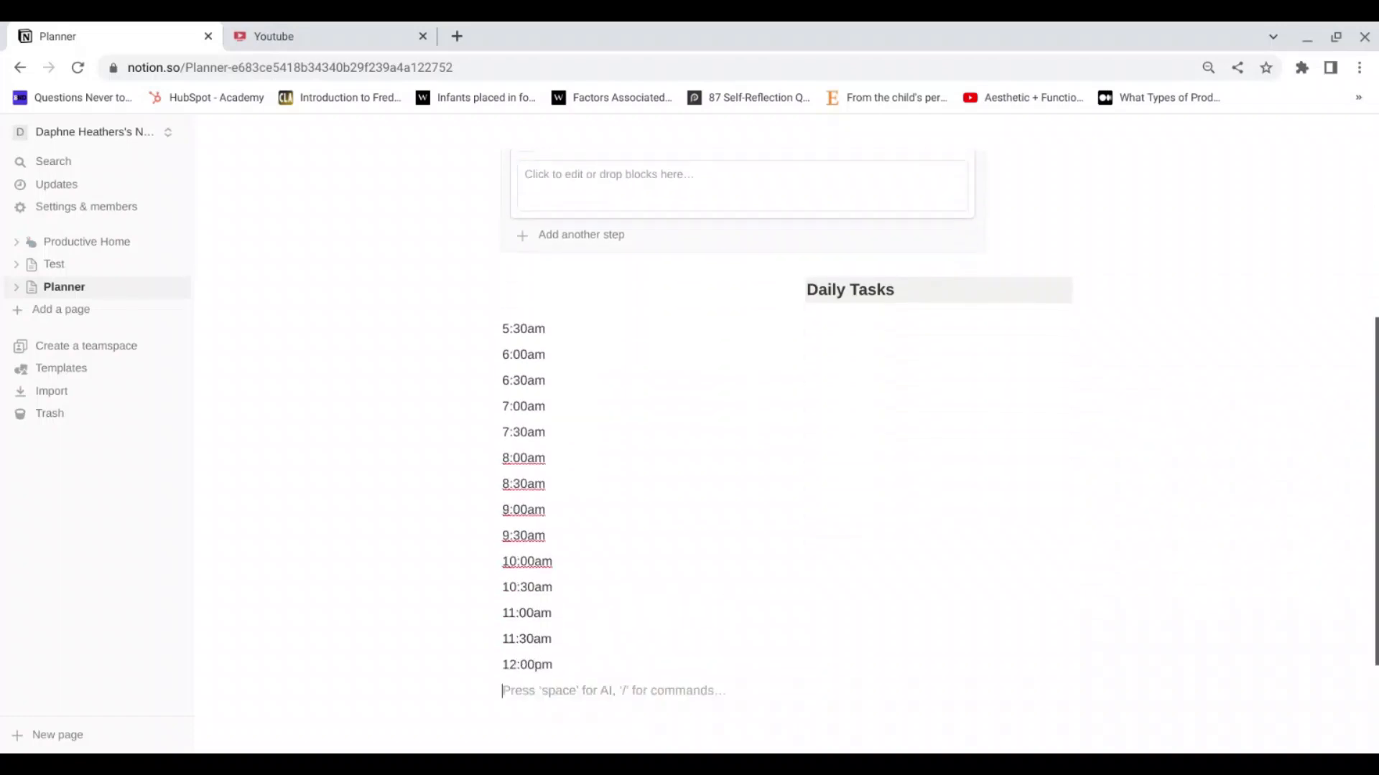
{"action": "type", "text": "2:30pm 3:00pm 3:30pm 4:00pm 4:30pm 5:00pm 5:30pm 6:00pm 6:30pm 7:00pm 7:30pm 8:00pm 8:30pm"}
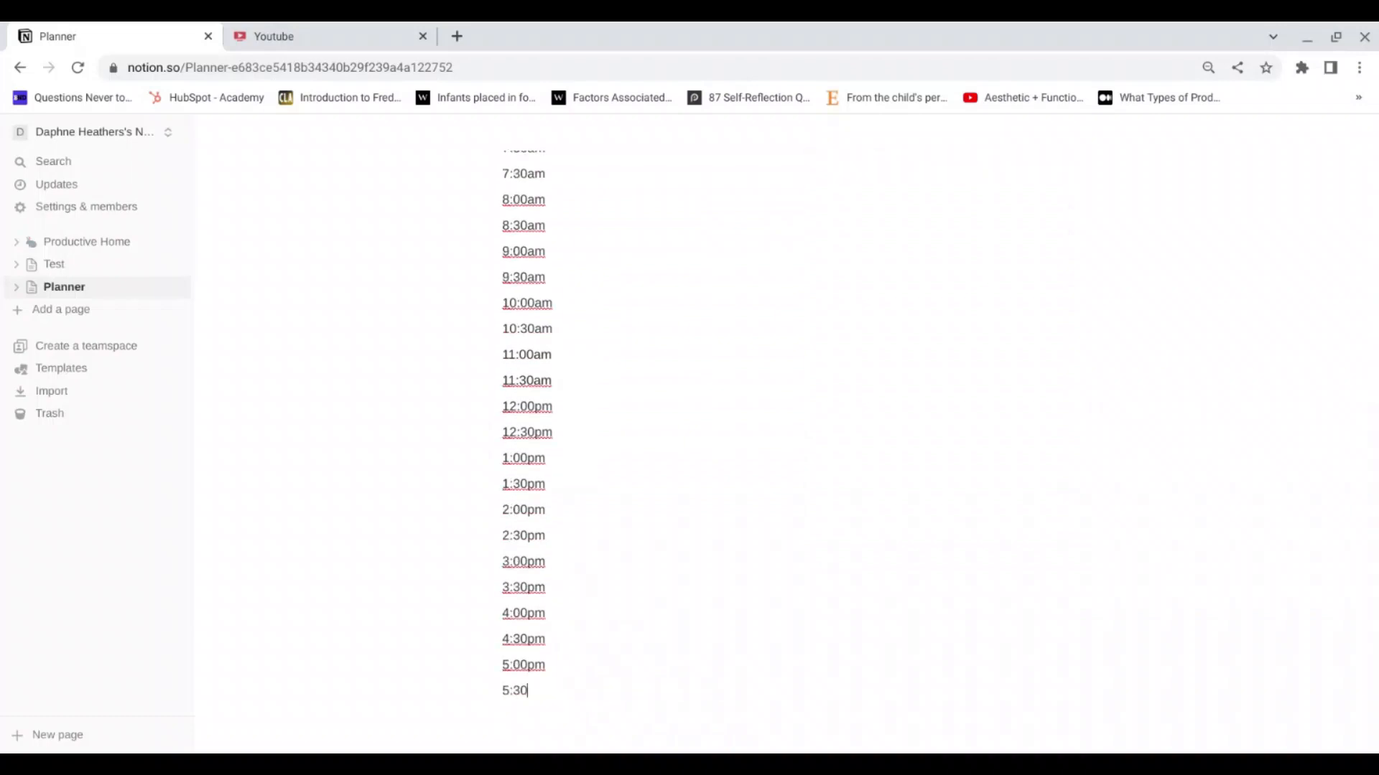
{"action": "type", "text": " 9:00pm 9:30pm 10:00pm 10:30pm 11:00pm 11:30pm"}
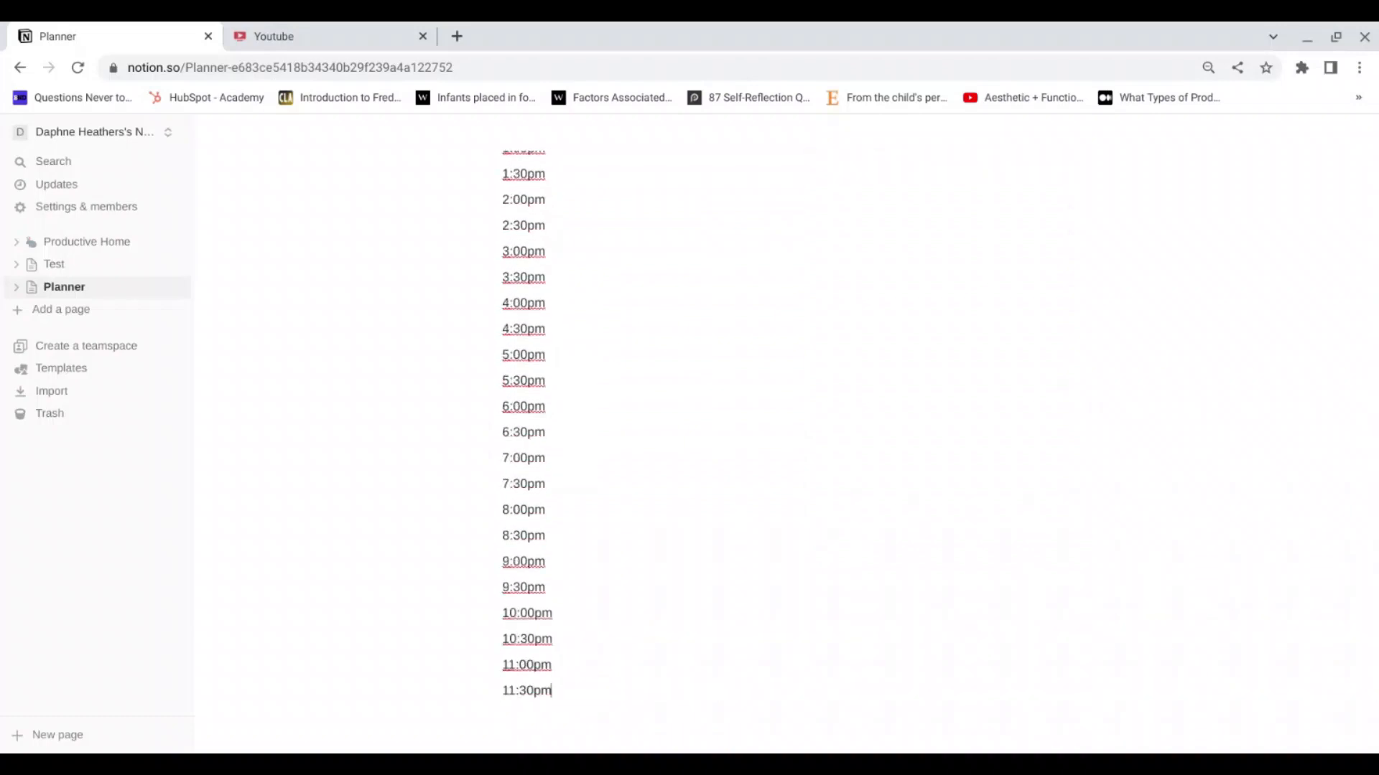
Step: Apply the gray background to all the time lines in the left column
{"action": "scroll", "coordinate": [400, 532], "scroll_direction": "up", "scroll_amount": 8}
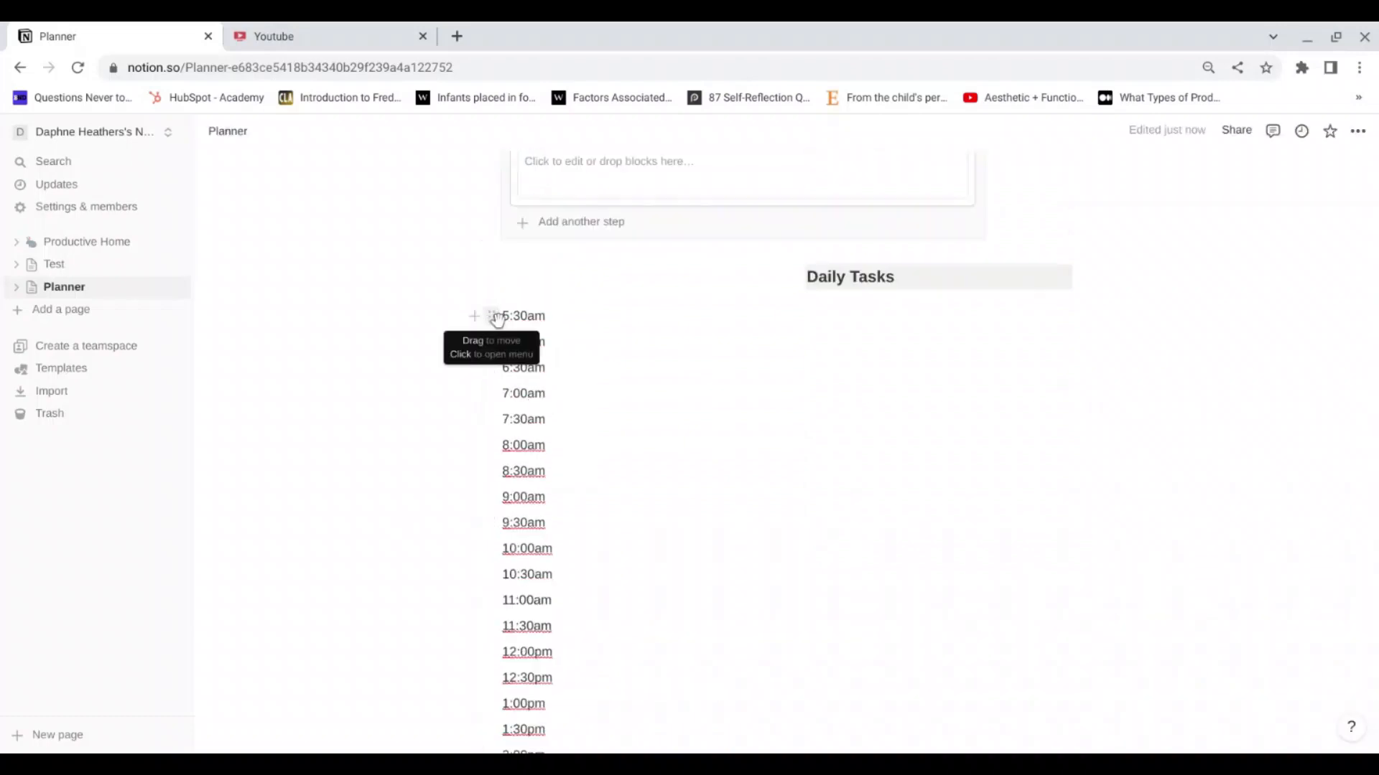
{"action": "left_click_drag", "start_coordinate": [457, 312], "coordinate": [589, 535]}
{"action": "scroll", "coordinate": [589, 535], "scroll_direction": "up", "scroll_amount": 14}
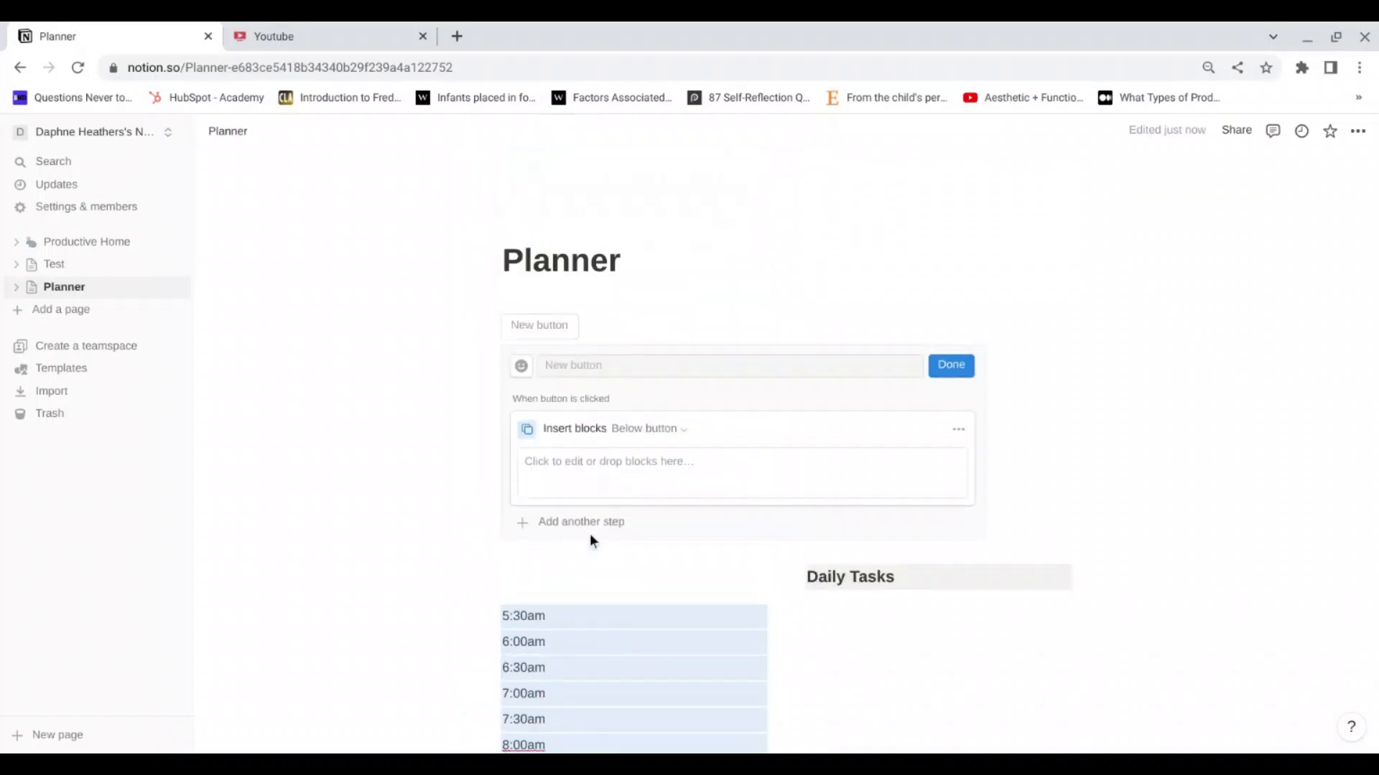
{"action": "left_click", "coordinate": [497, 616]}
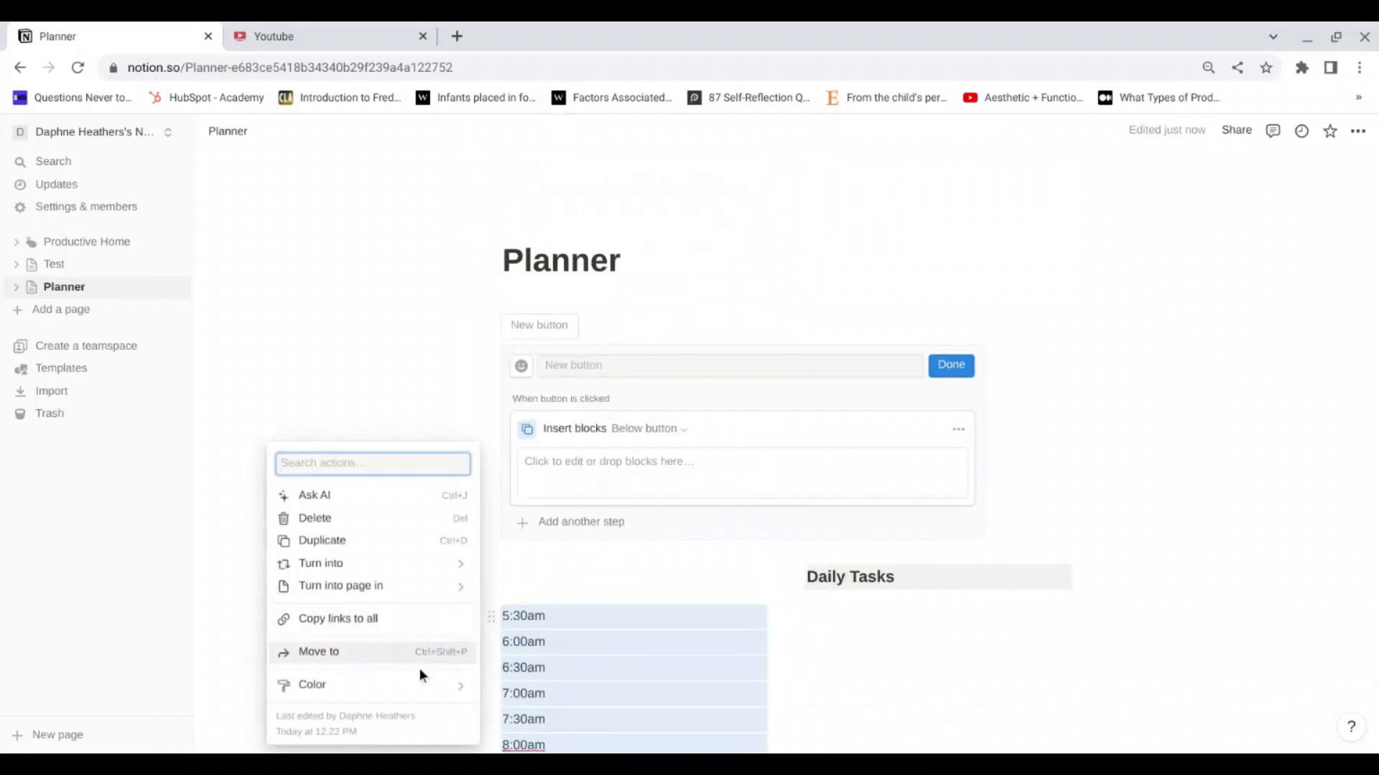
{"action": "mouse_move", "coordinate": [415, 695]}
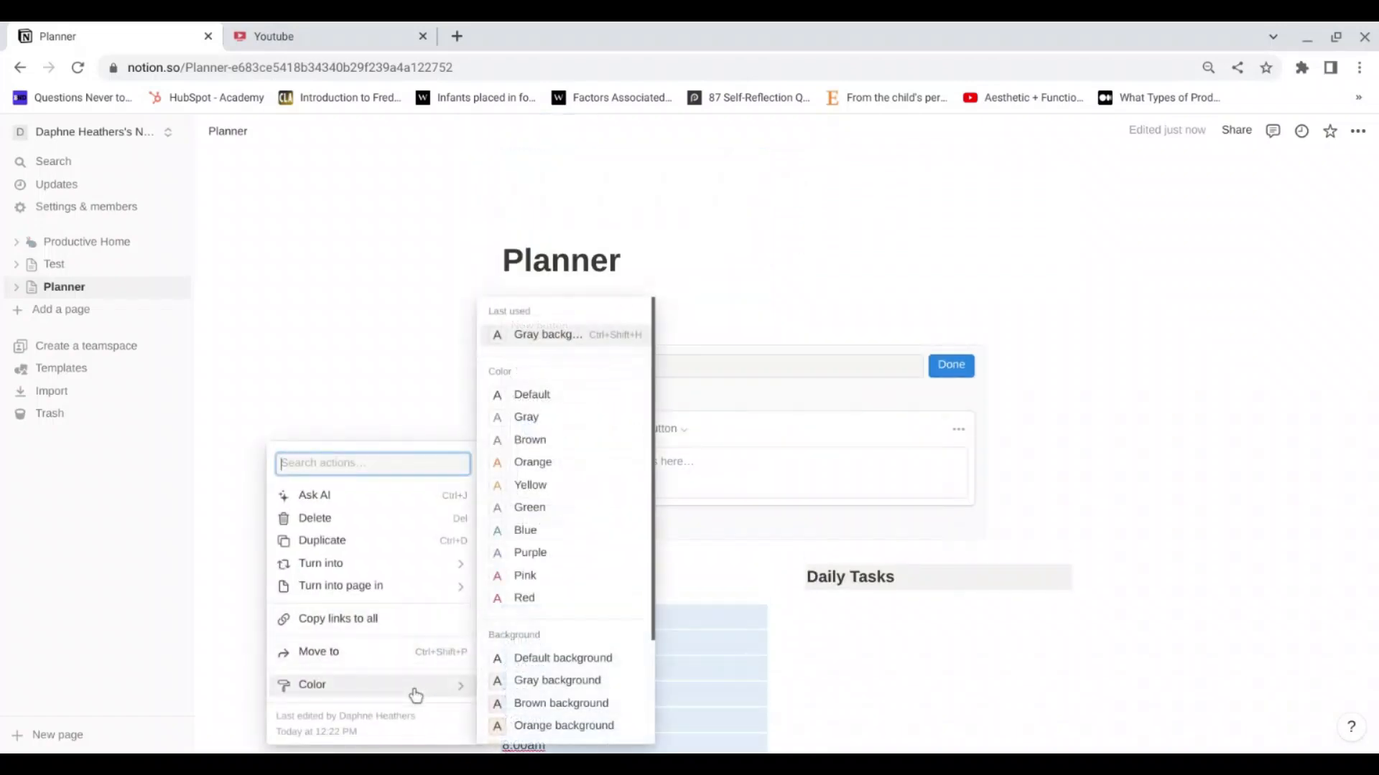
{"action": "left_click", "coordinate": [529, 683]}
{"action": "scroll", "coordinate": [1152, 503], "scroll_direction": "down", "scroll_amount": 3}
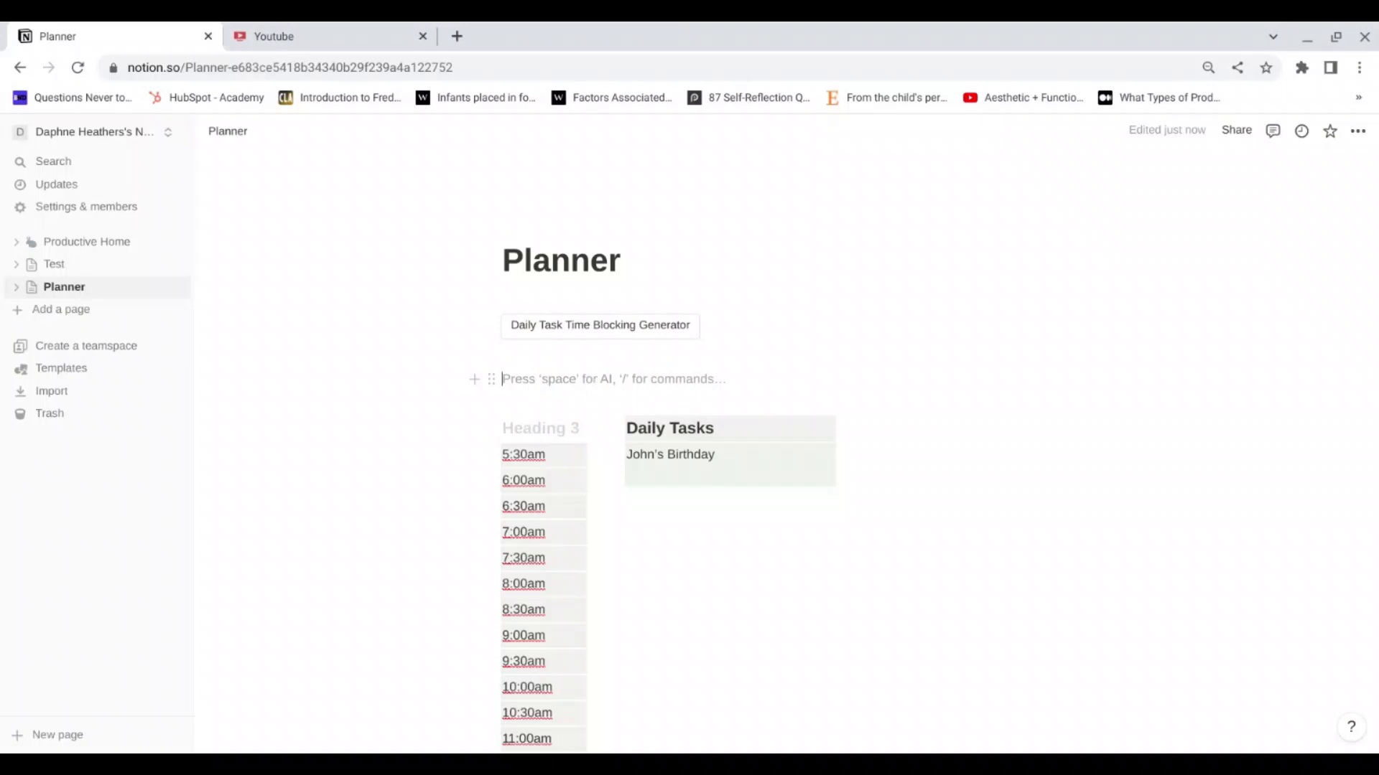
Step: Insert a 2-column layout in the empty line below the Daily Task Time Blocking Generator button
{"action": "type", "text": "/"}
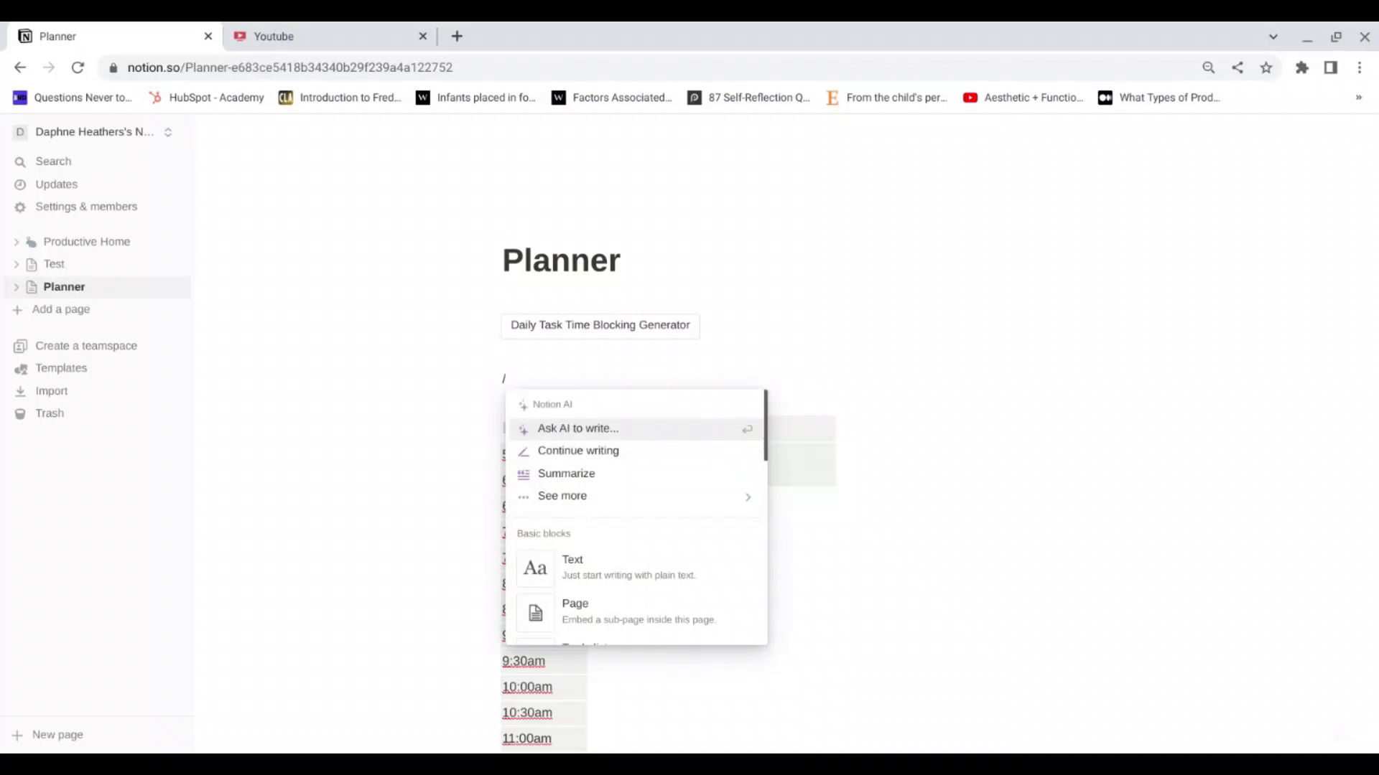
{"action": "type", "text": "columns"}
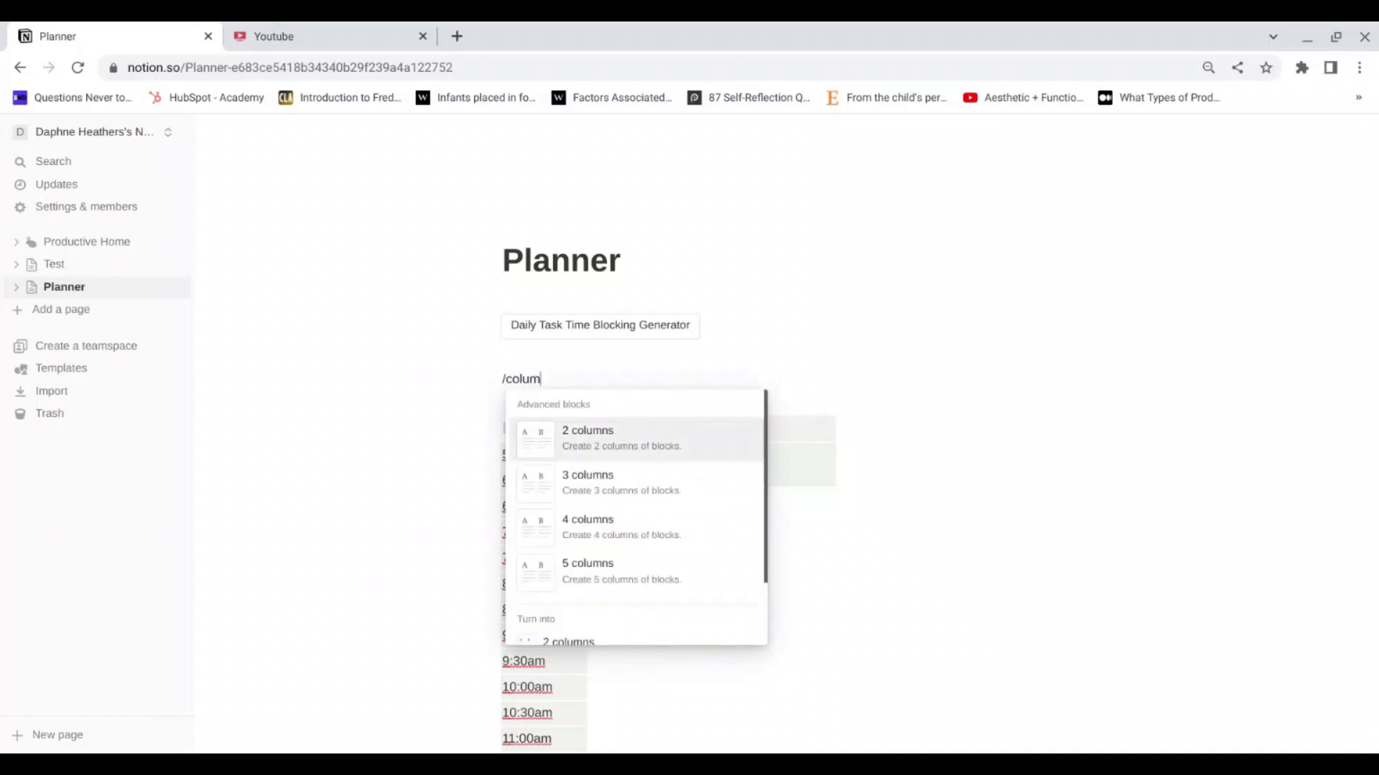
{"action": "left_click", "coordinate": [610, 439]}
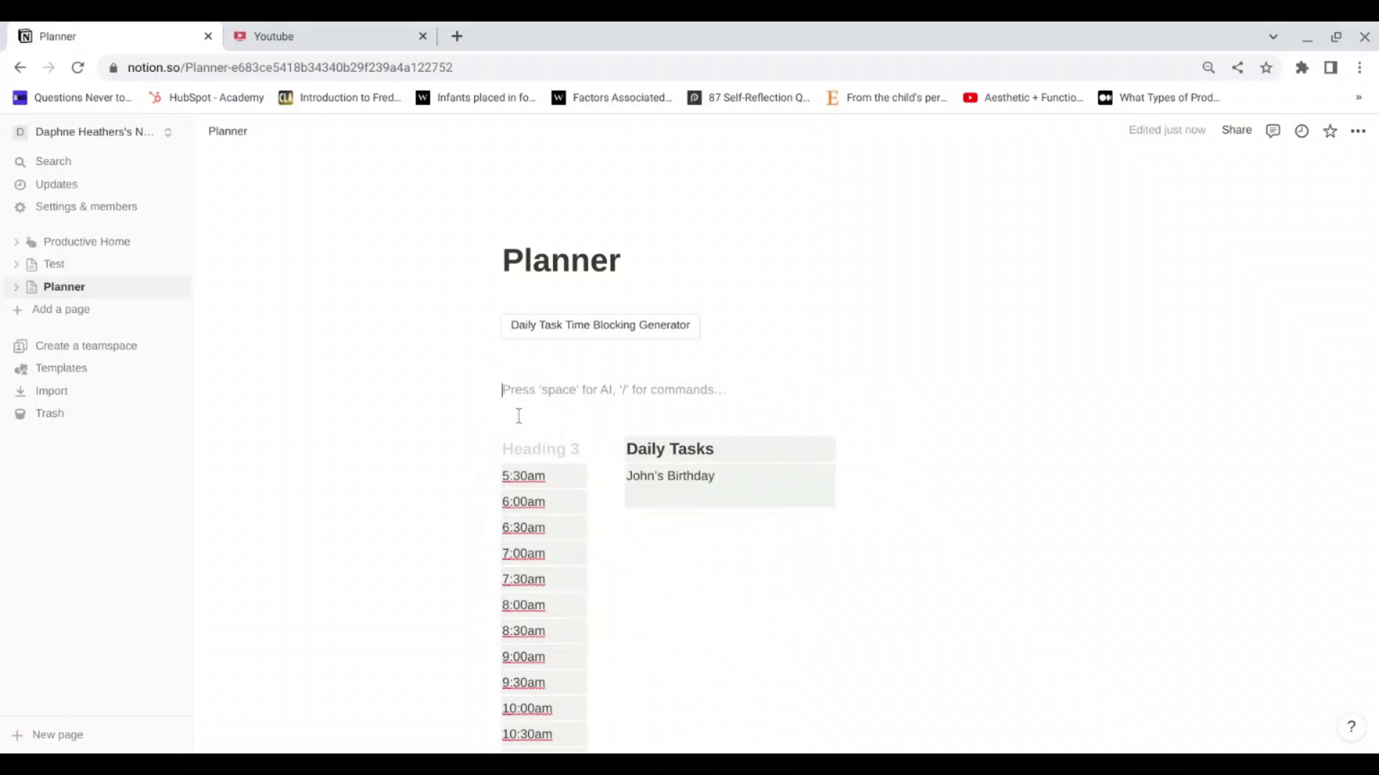
Step: Add an empty Heading 3 on a new line in the first column of the new layout
{"action": "key", "text": "Return"}
{"action": "type", "text": "/"}
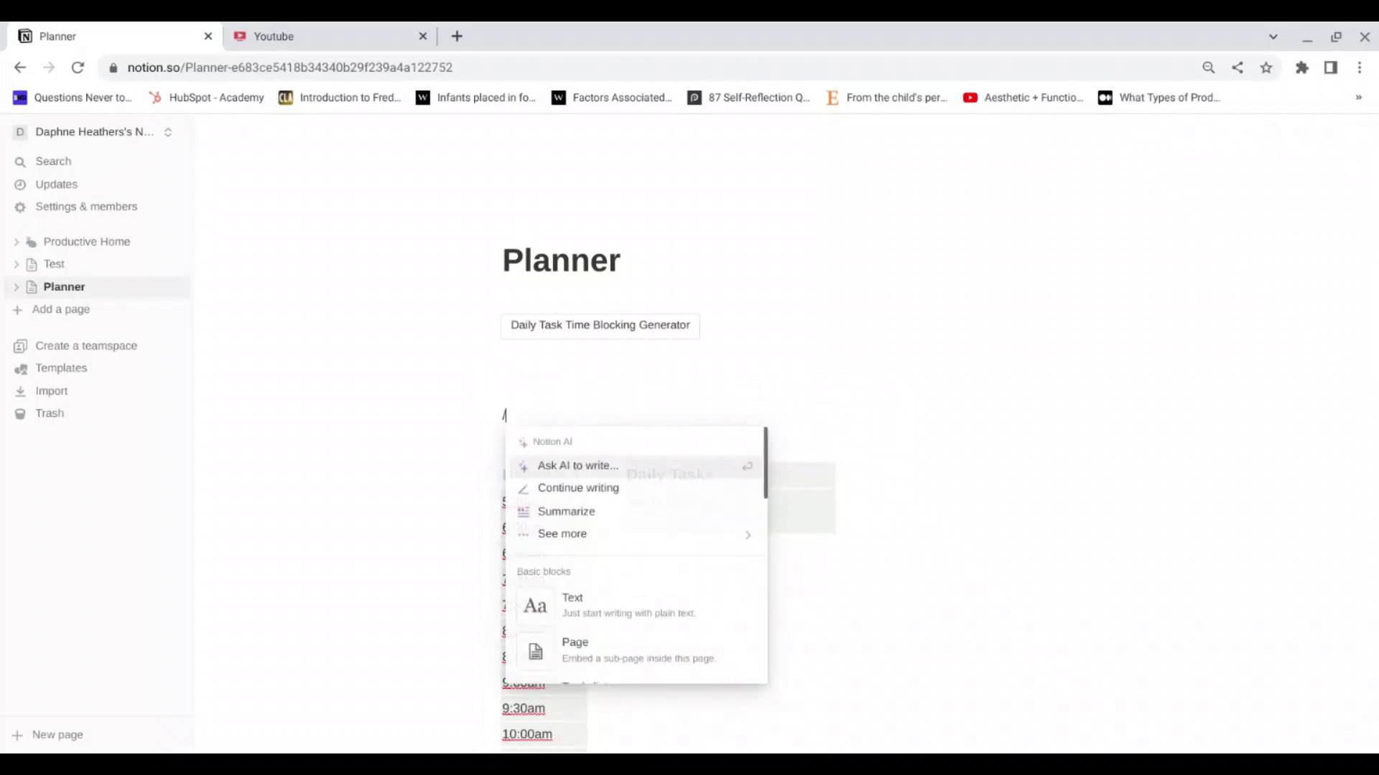
{"action": "type", "text": "heading"}
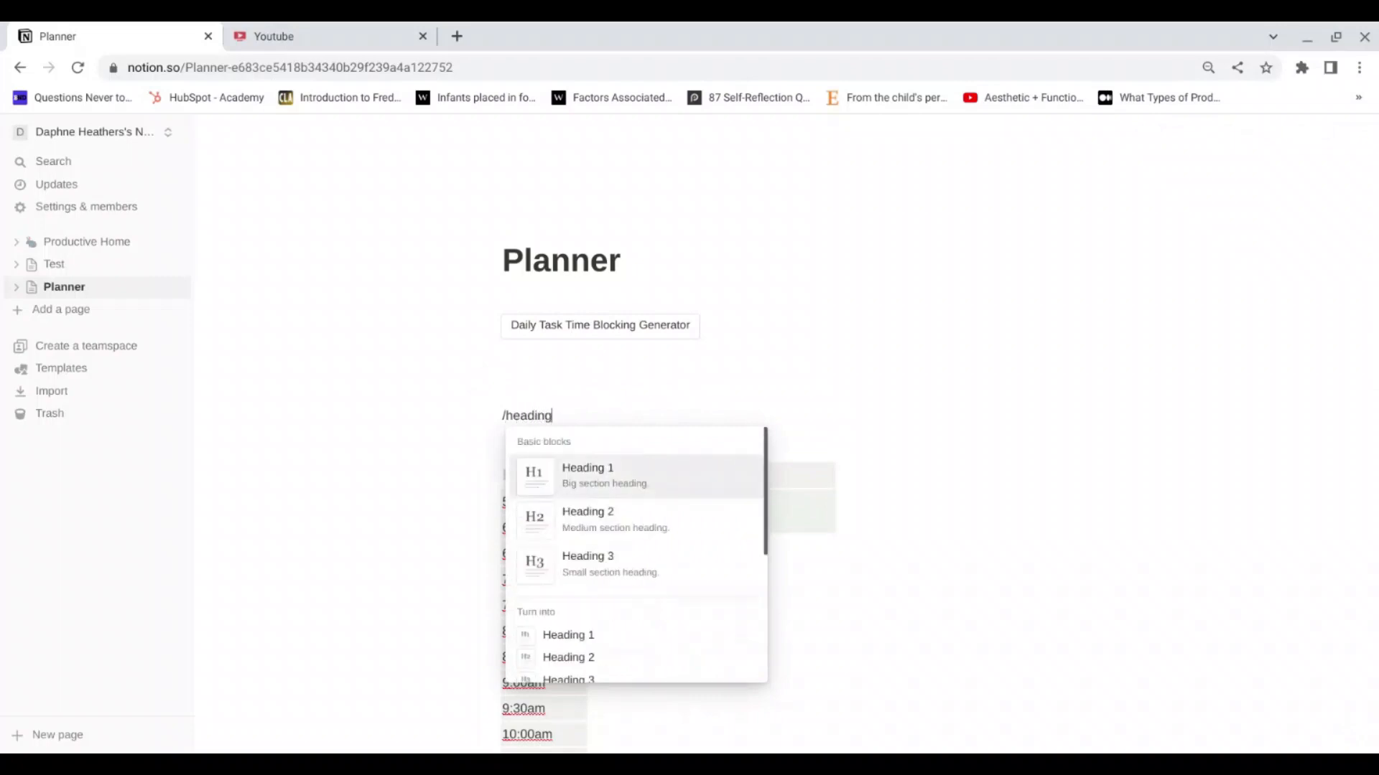
{"action": "left_click", "coordinate": [593, 574]}
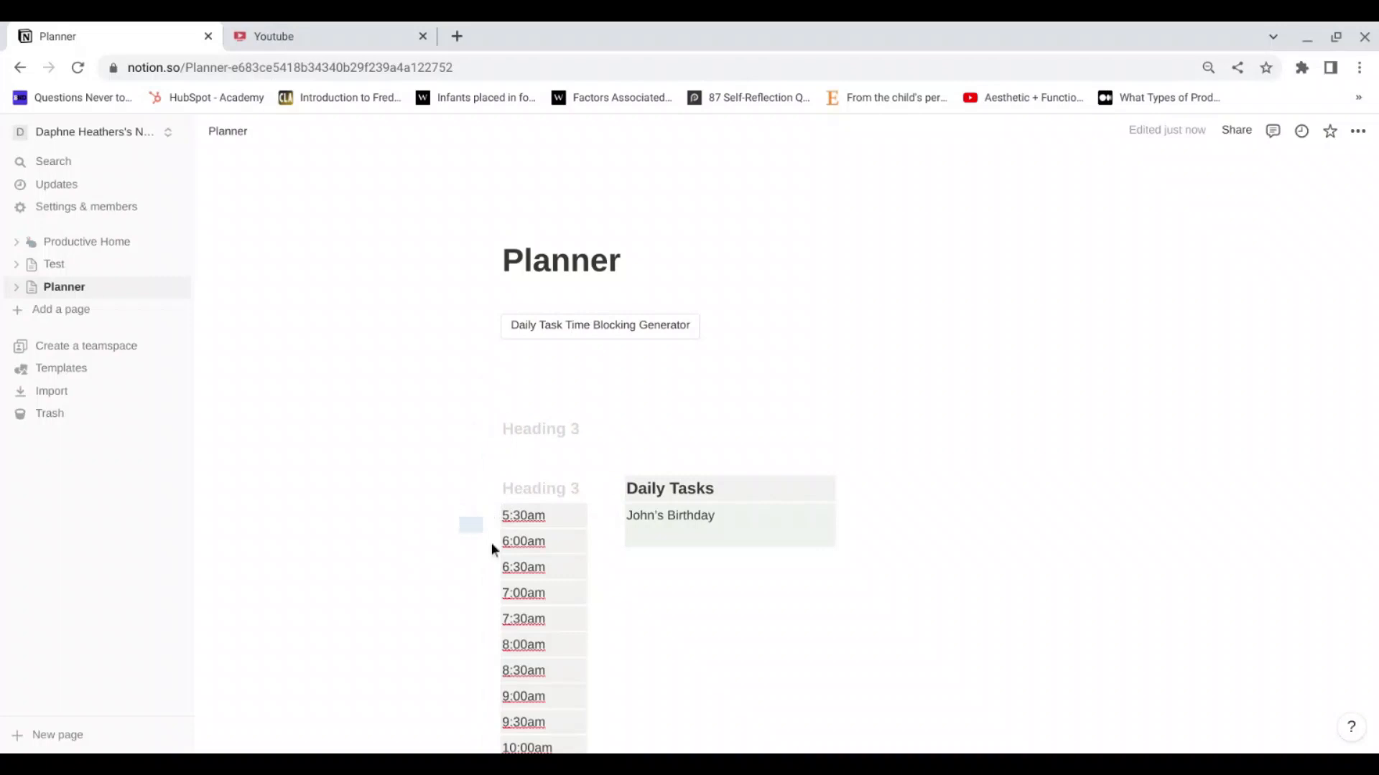
Step: Move the 5:30am through 9:00am time blocks from the old list to directly below the new empty Heading 3
{"action": "left_click_drag", "start_coordinate": [494, 550], "coordinate": [544, 689]}
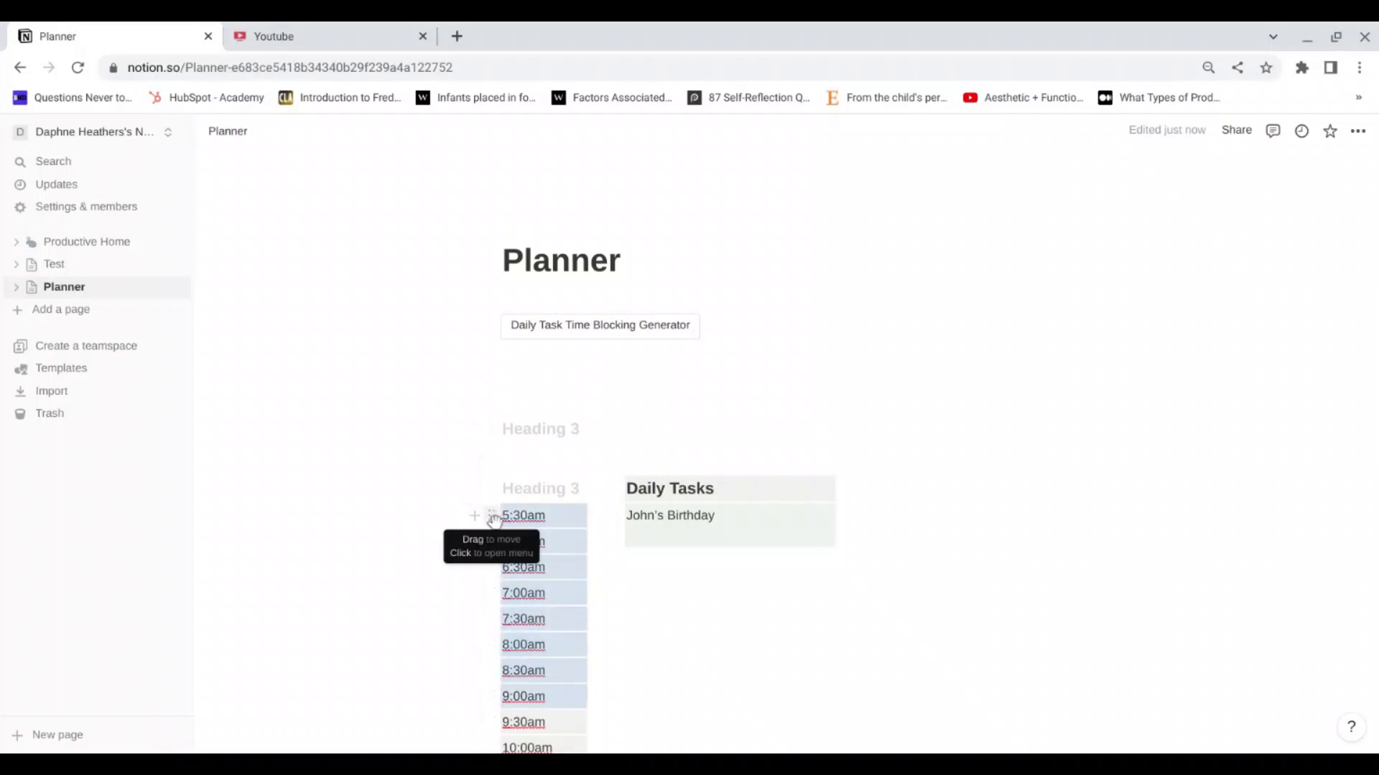
{"action": "key", "text": "Delete"}
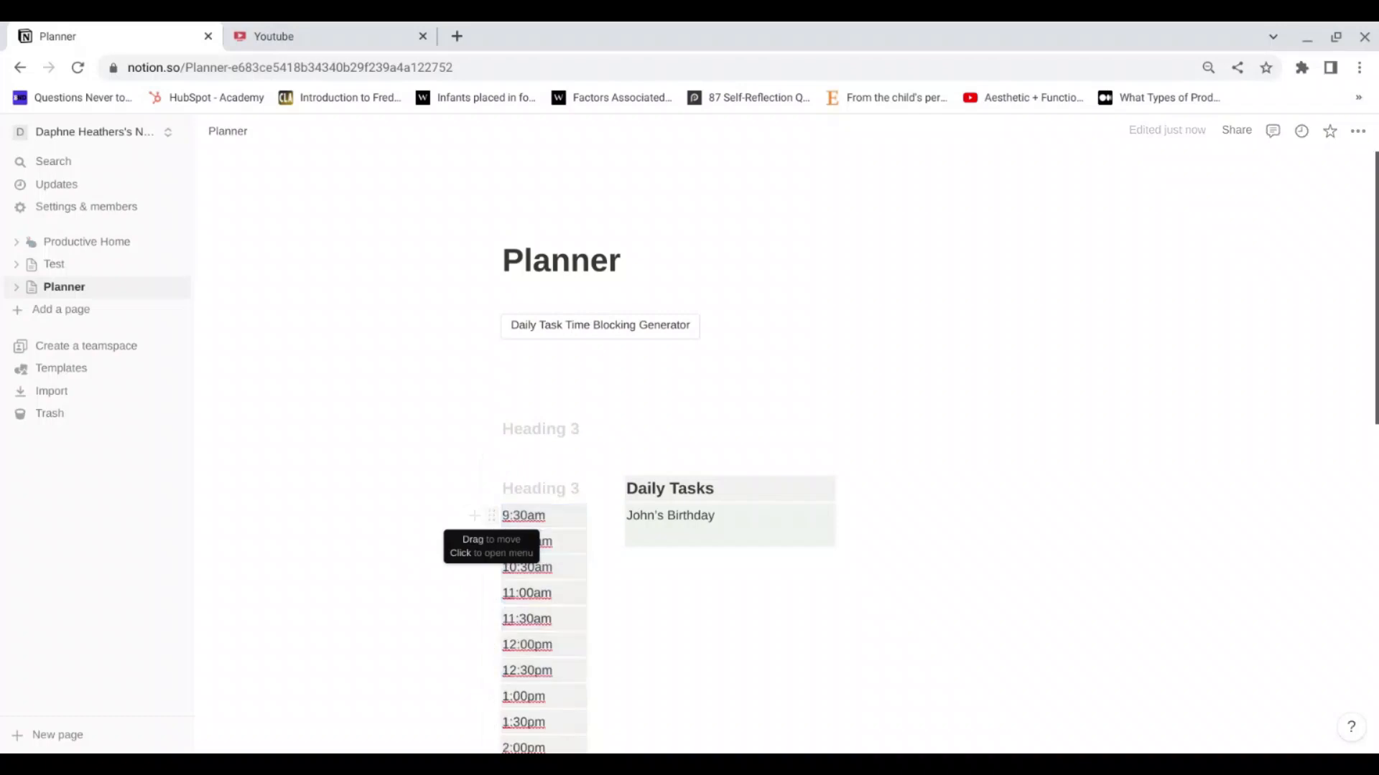
{"action": "left_click", "coordinate": [517, 449]}
{"action": "key", "text": "ctrl+z"}
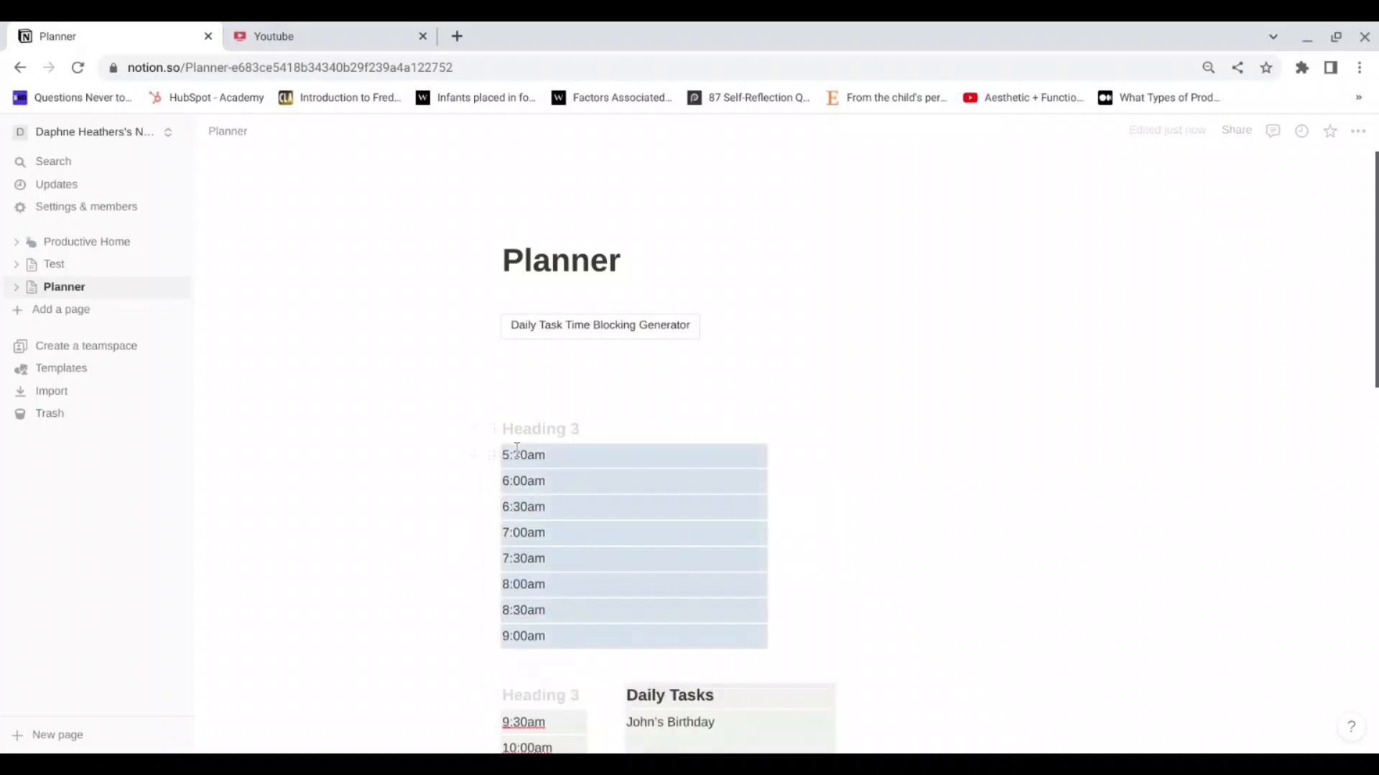
Step: Copy the Daily Tasks heading and the birthday entry below it into the empty second column beside the 5:30am–9:00am blocks
{"action": "scroll", "coordinate": [631, 648], "scroll_direction": "down", "scroll_amount": 2}
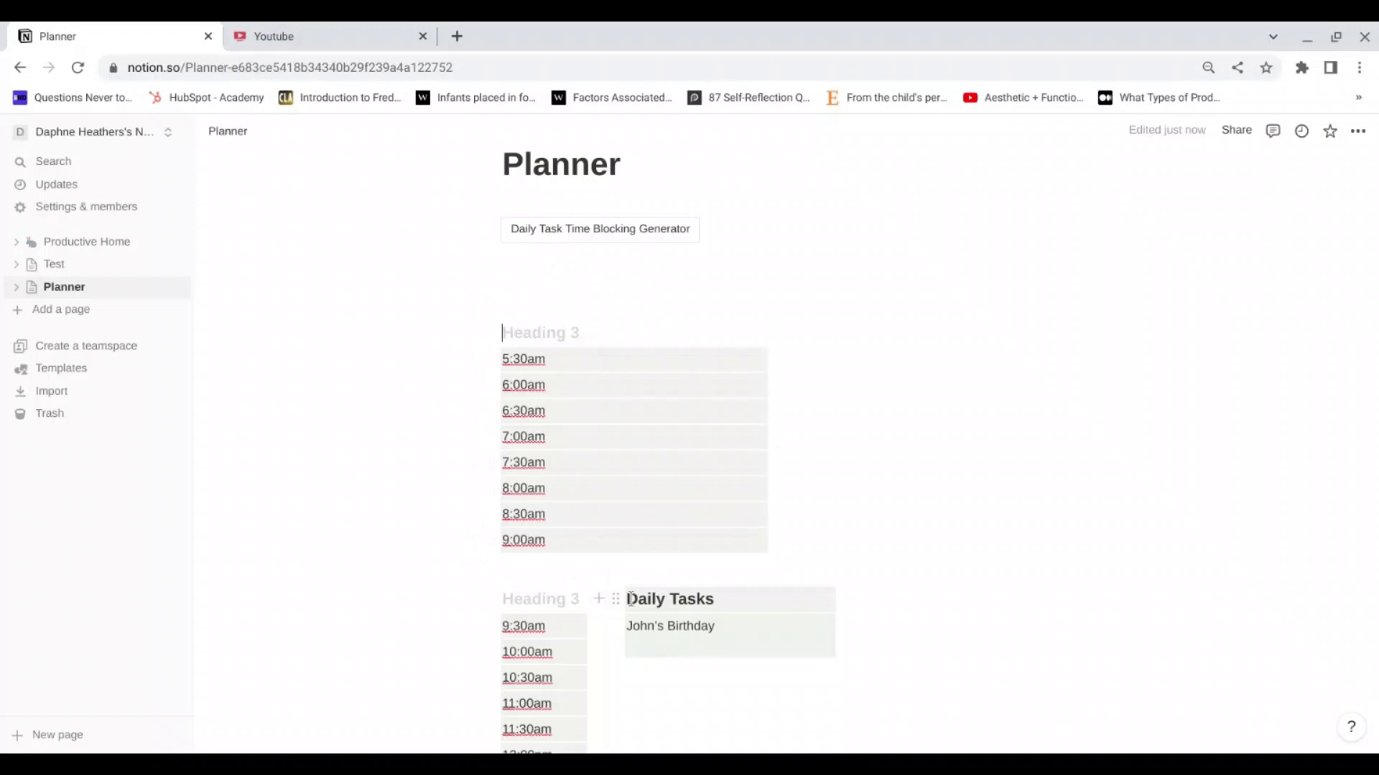
{"action": "left_click_drag", "start_coordinate": [631, 601], "coordinate": [616, 627]}
{"action": "key", "text": "ctrl+c"}
{"action": "left_click", "coordinate": [616, 603]}
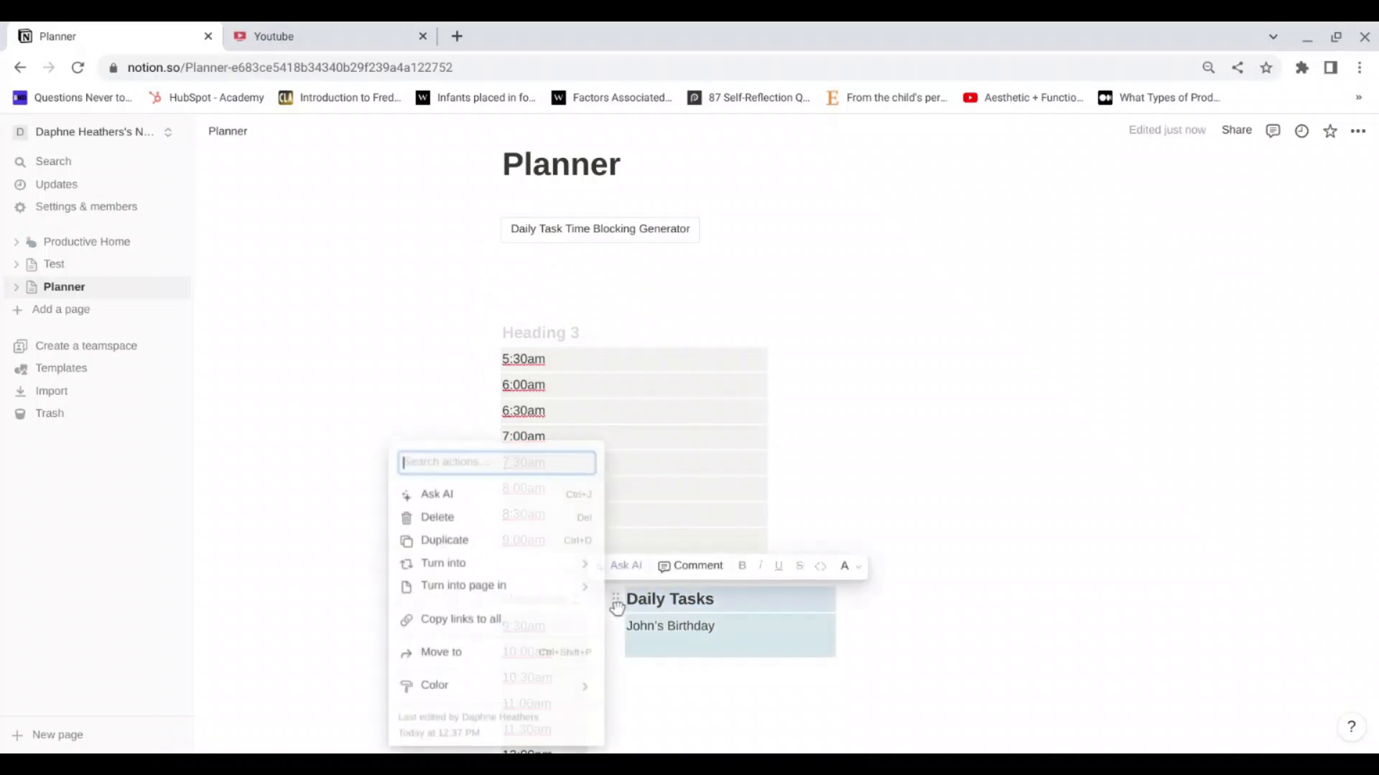
{"action": "key", "text": "Escape"}
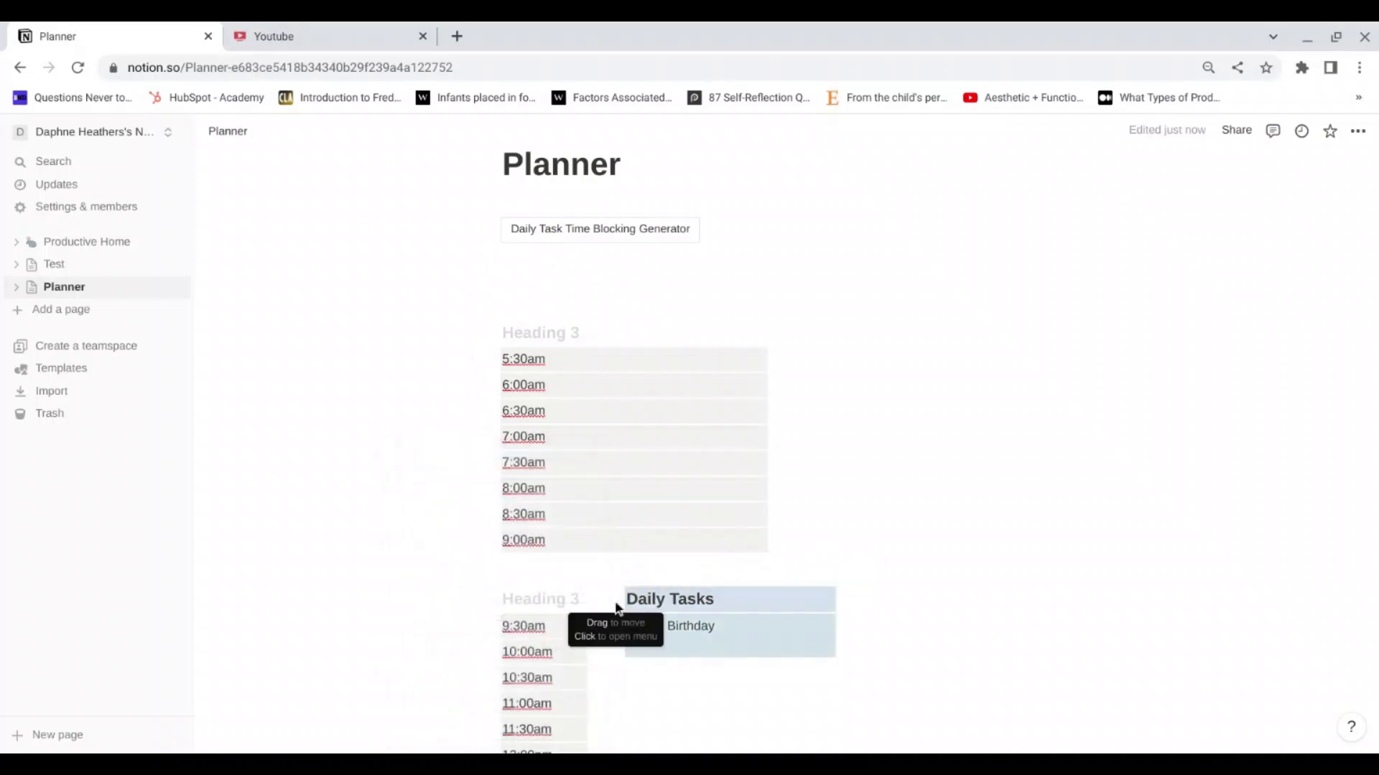
{"action": "left_click", "coordinate": [821, 331]}
{"action": "key", "text": "ctrl+v"}
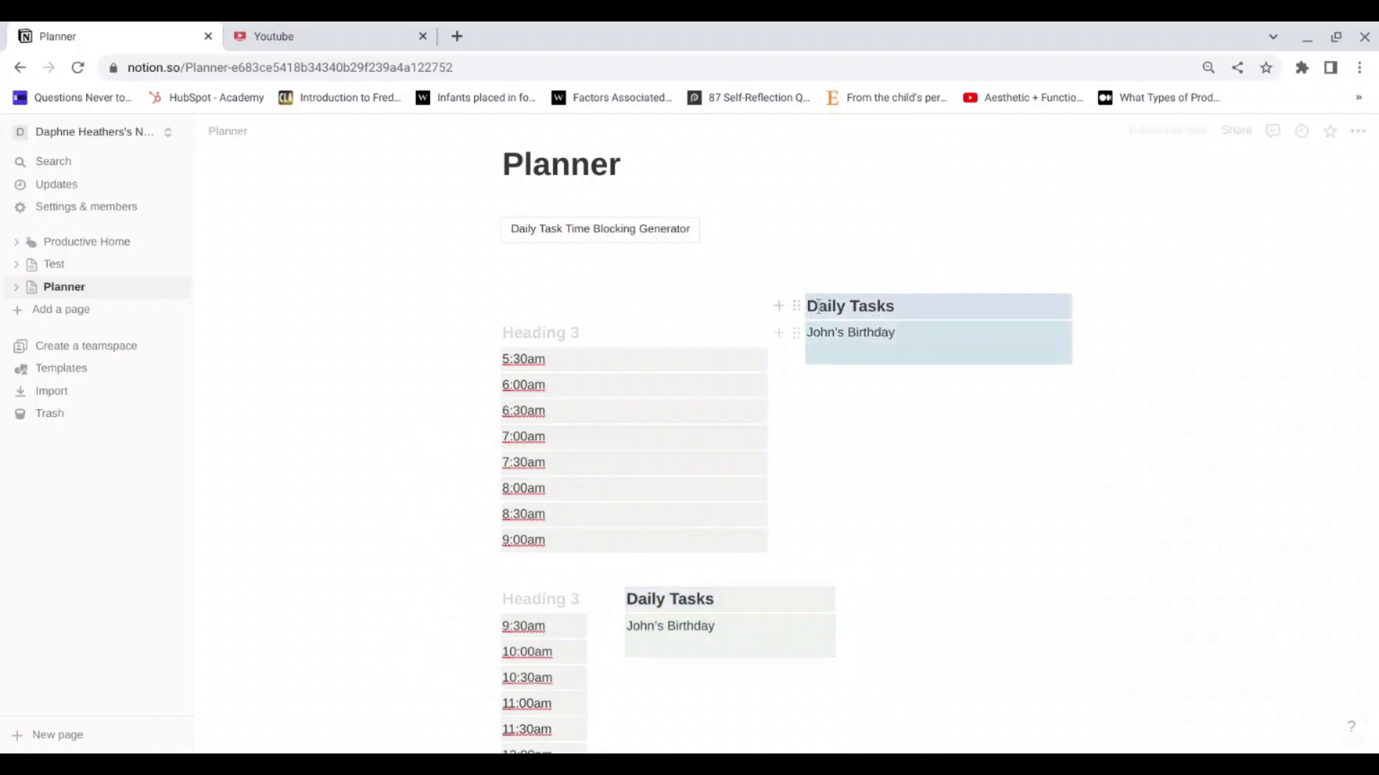
Step: Insert an empty line above the copied Daily Tasks heading to align it with the first column's Heading 3
{"action": "left_click_drag", "start_coordinate": [794, 304], "coordinate": [809, 346]}
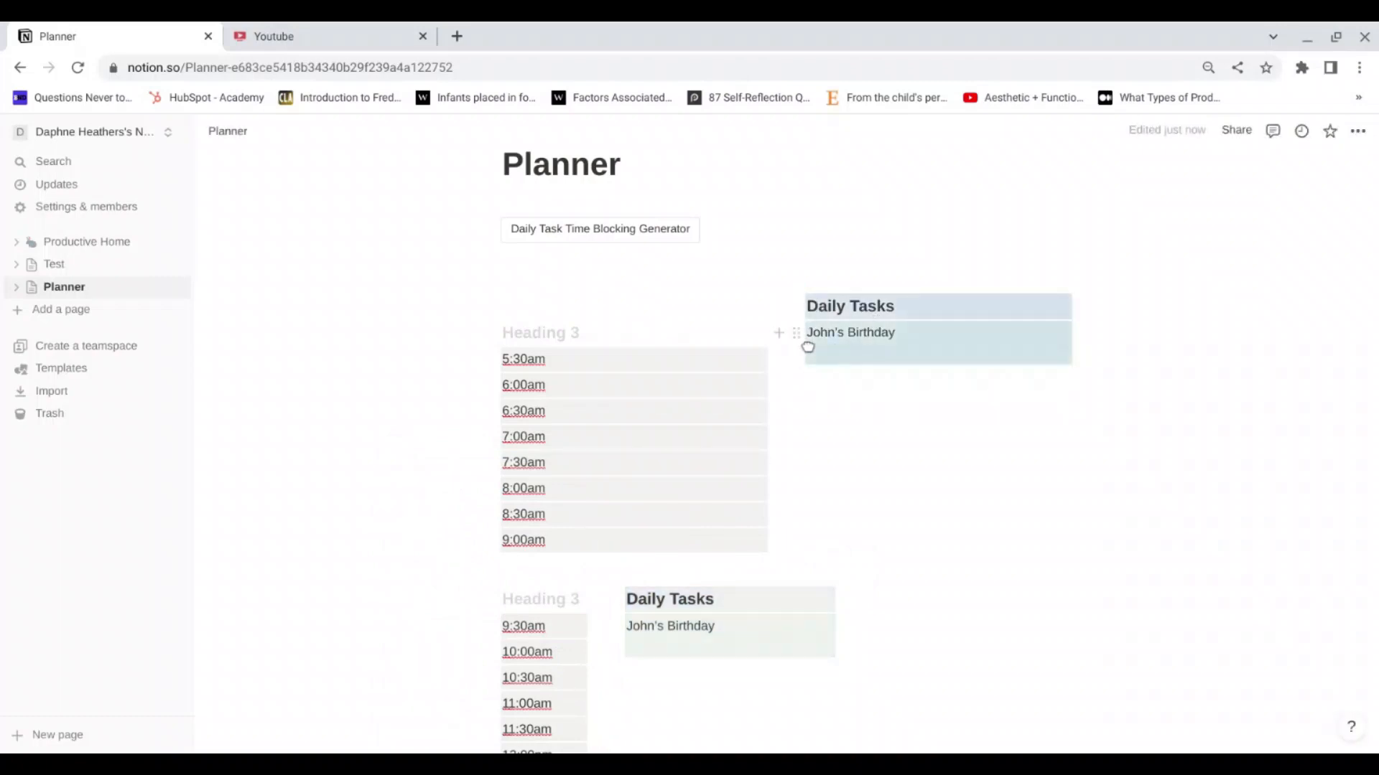
{"action": "left_click", "coordinate": [808, 304]}
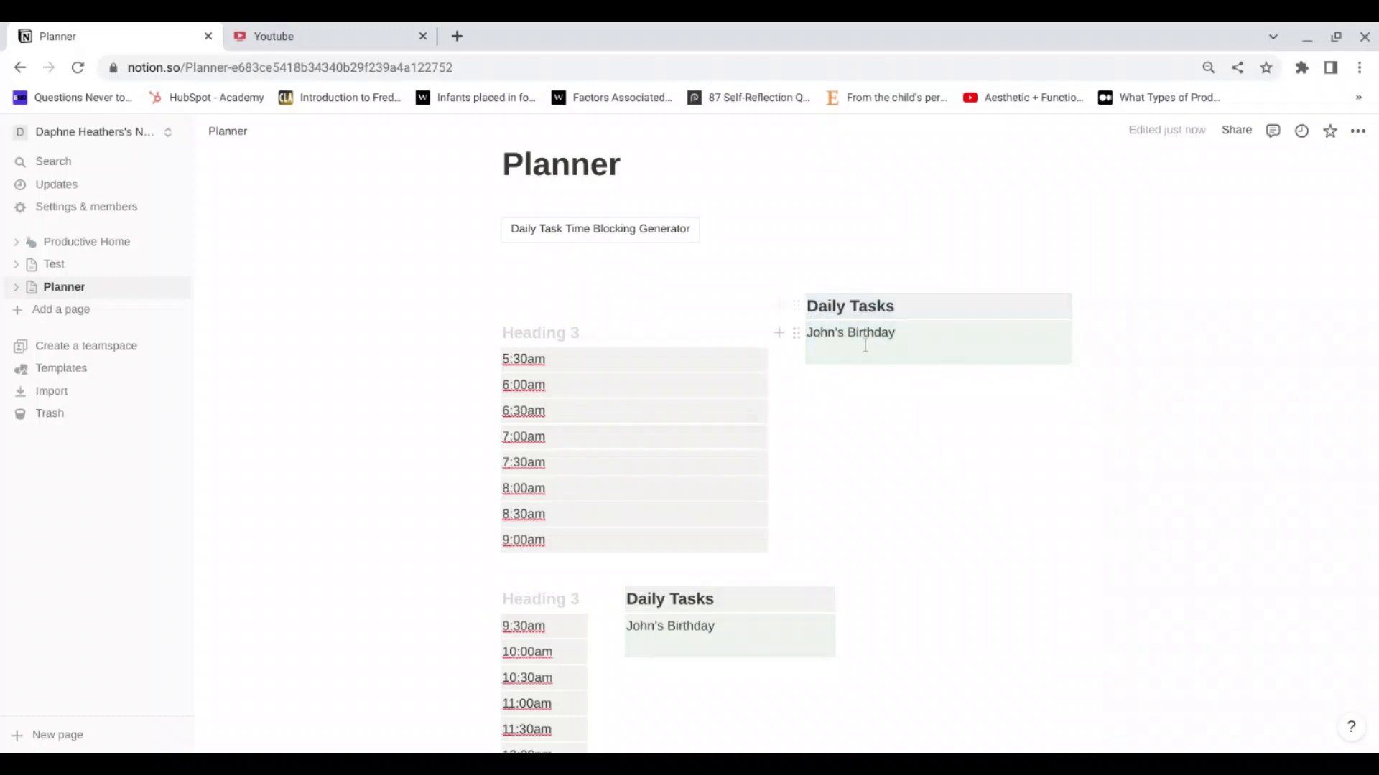
{"action": "key", "text": "Return"}
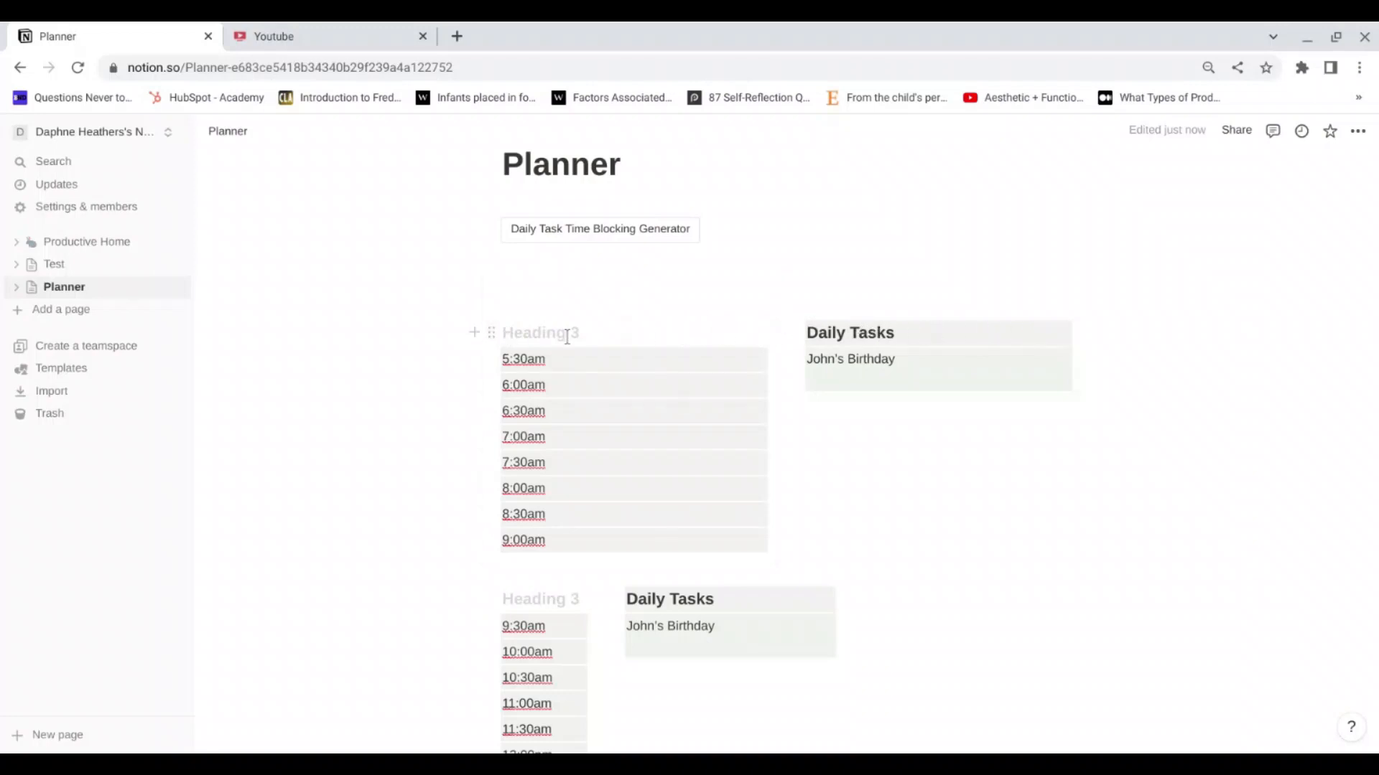
Step: Turn the empty Heading 3 above the 5:30am block into plain text and back into Heading 3
{"action": "left_click", "coordinate": [492, 333]}
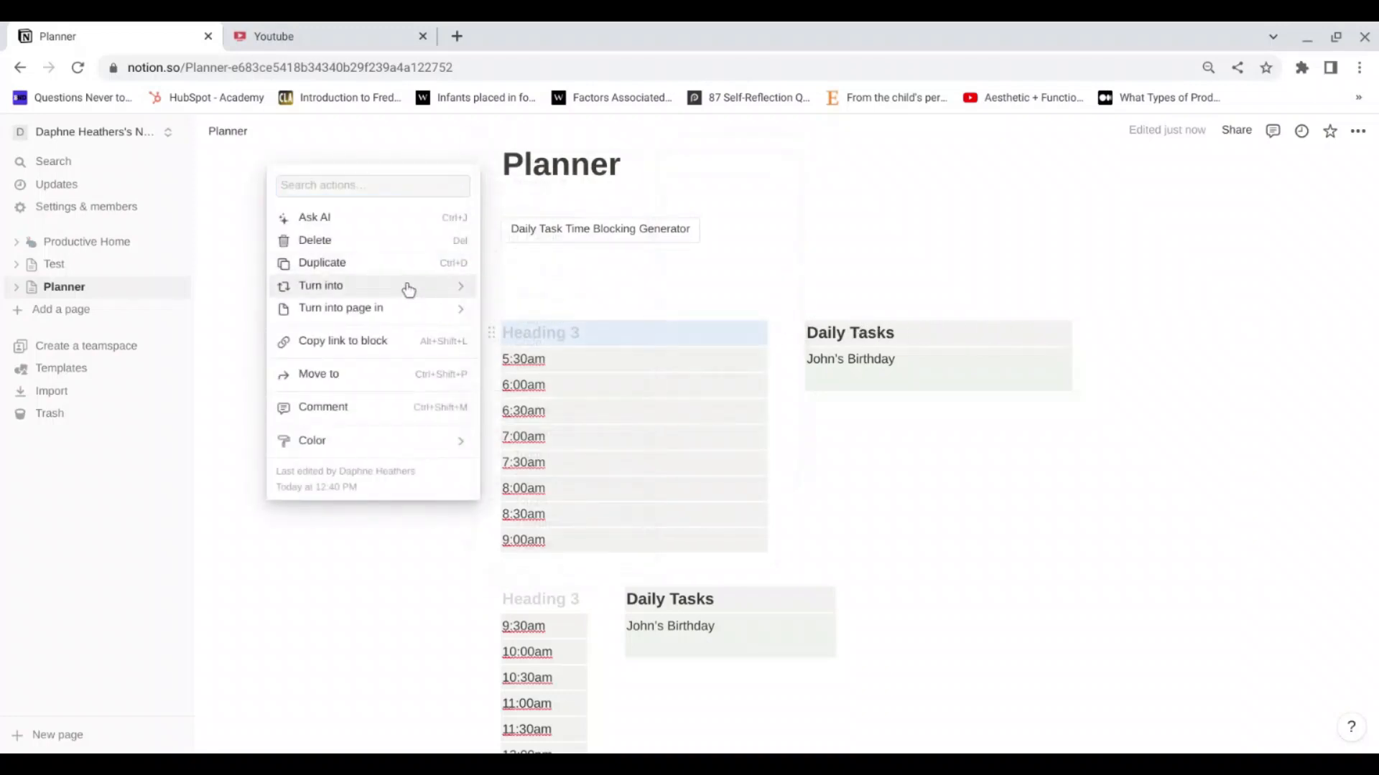
{"action": "mouse_move", "coordinate": [409, 286]}
{"action": "left_click", "coordinate": [567, 148]}
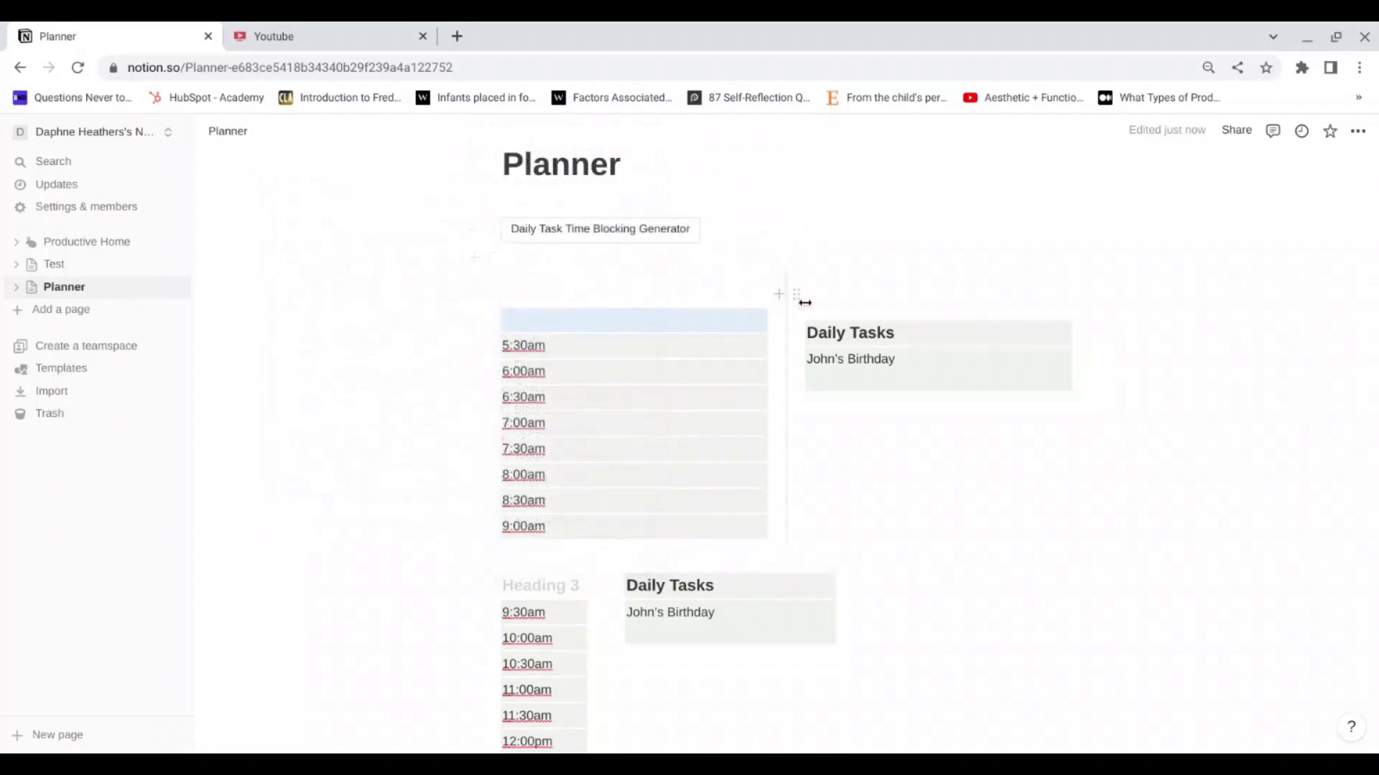
{"action": "left_click", "coordinate": [610, 319]}
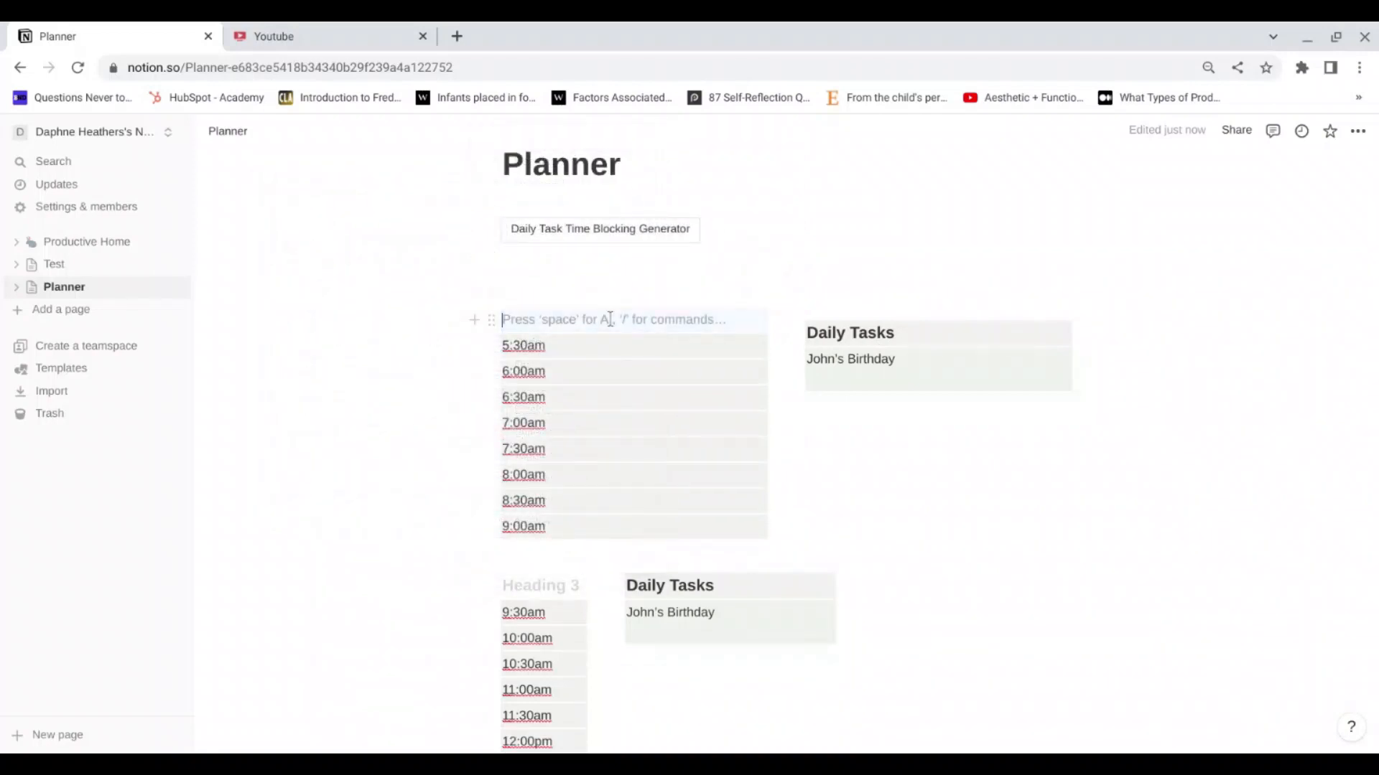
{"action": "left_click", "coordinate": [496, 321]}
{"action": "mouse_move", "coordinate": [439, 276]}
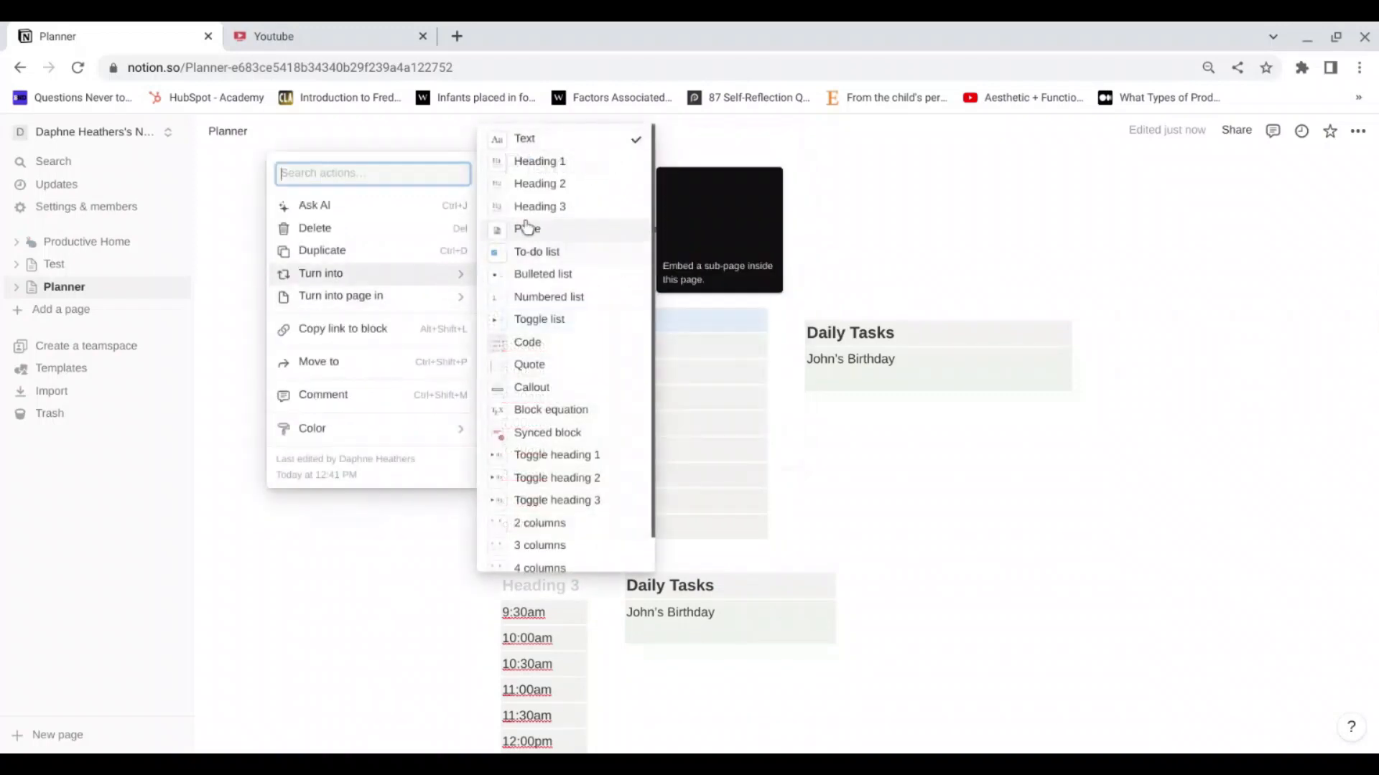
{"action": "left_click", "coordinate": [563, 207]}
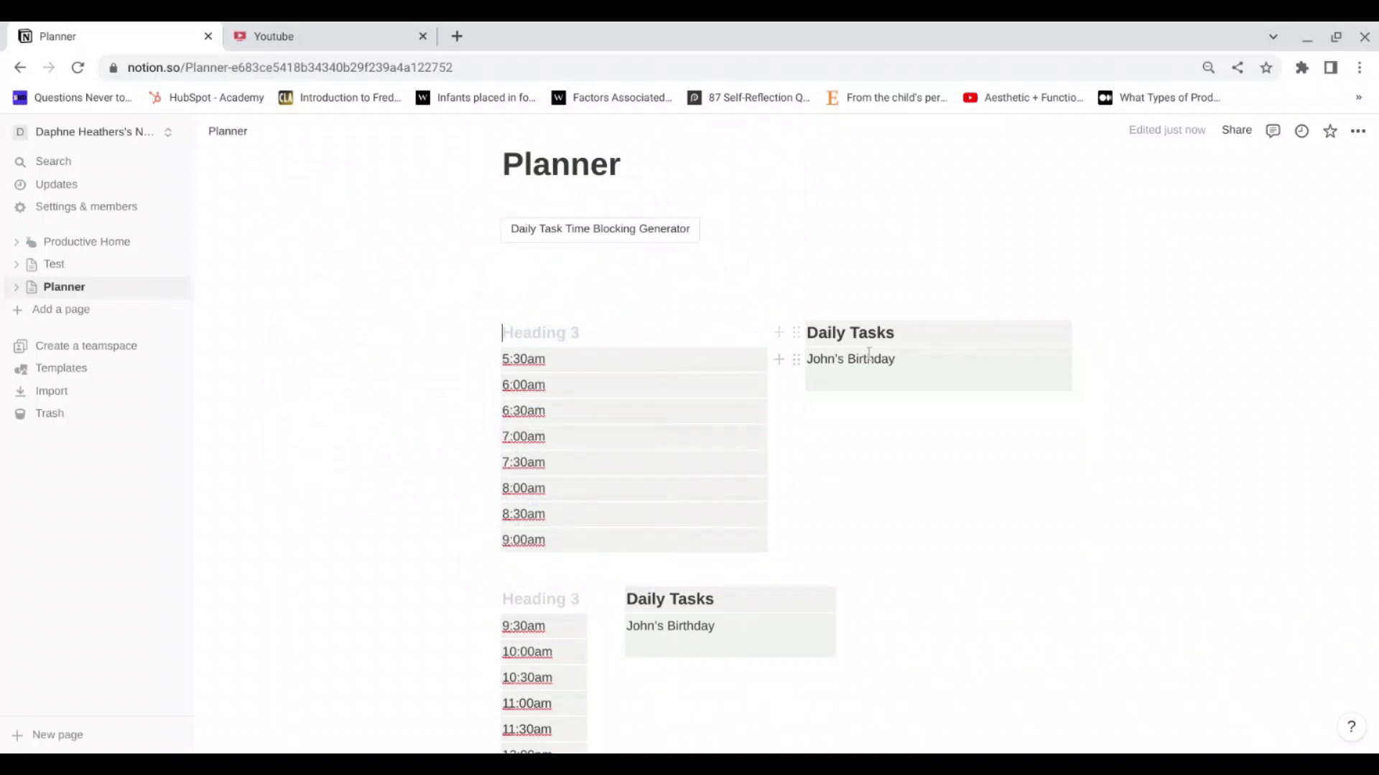
Step: Extend the green birthday block under the copied Daily Tasks heading with three extra empty lines
{"action": "left_click", "coordinate": [901, 365]}
{"action": "key", "text": "Up"}
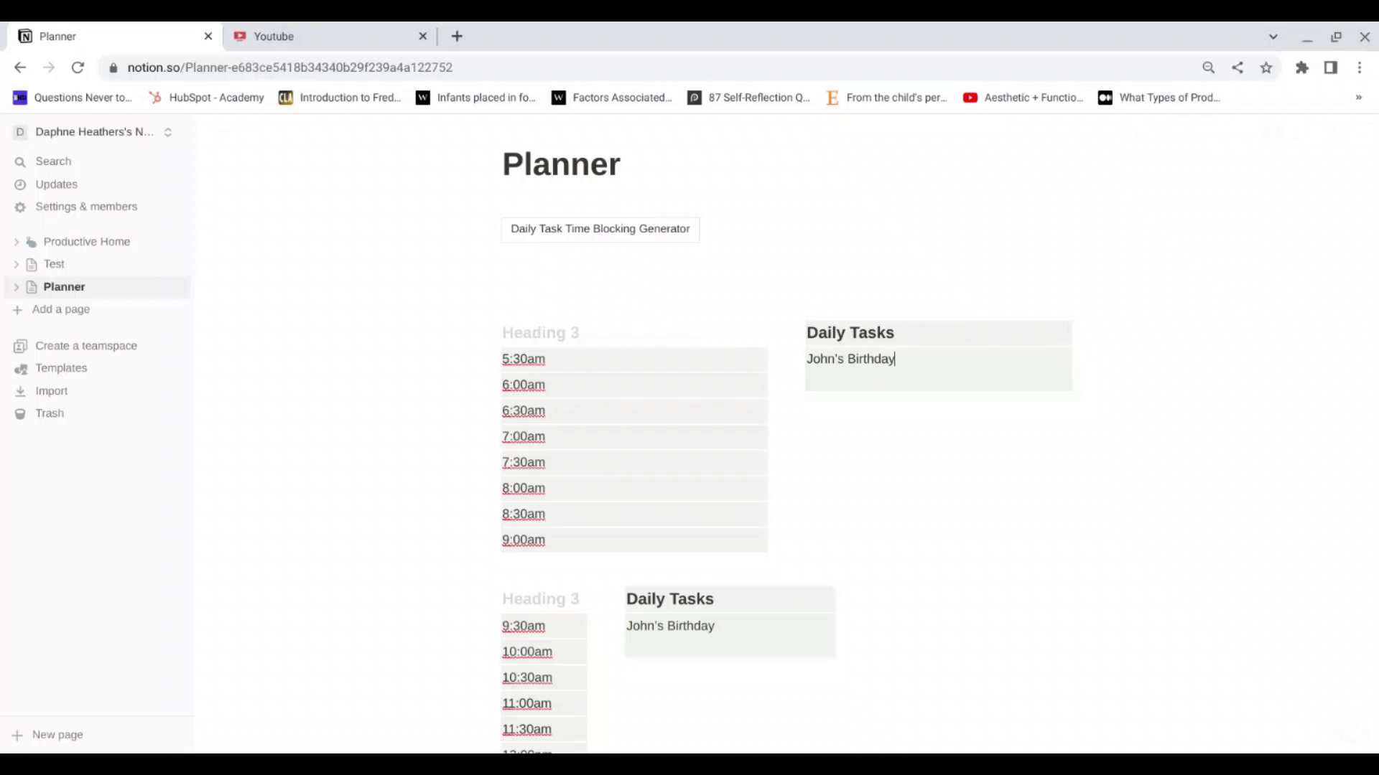
{"action": "key", "text": "Return"}
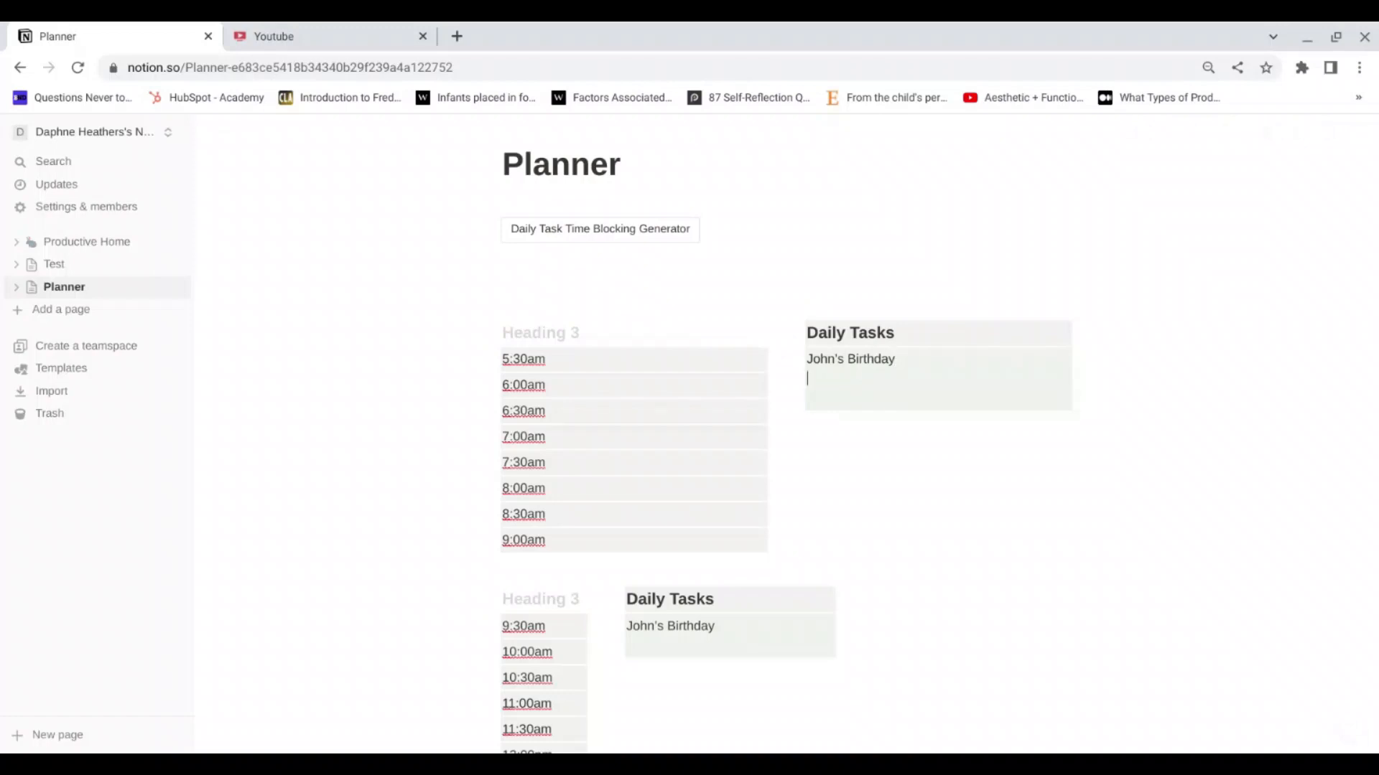
{"action": "key", "text": "Return"}
{"action": "key", "text": "Return"}
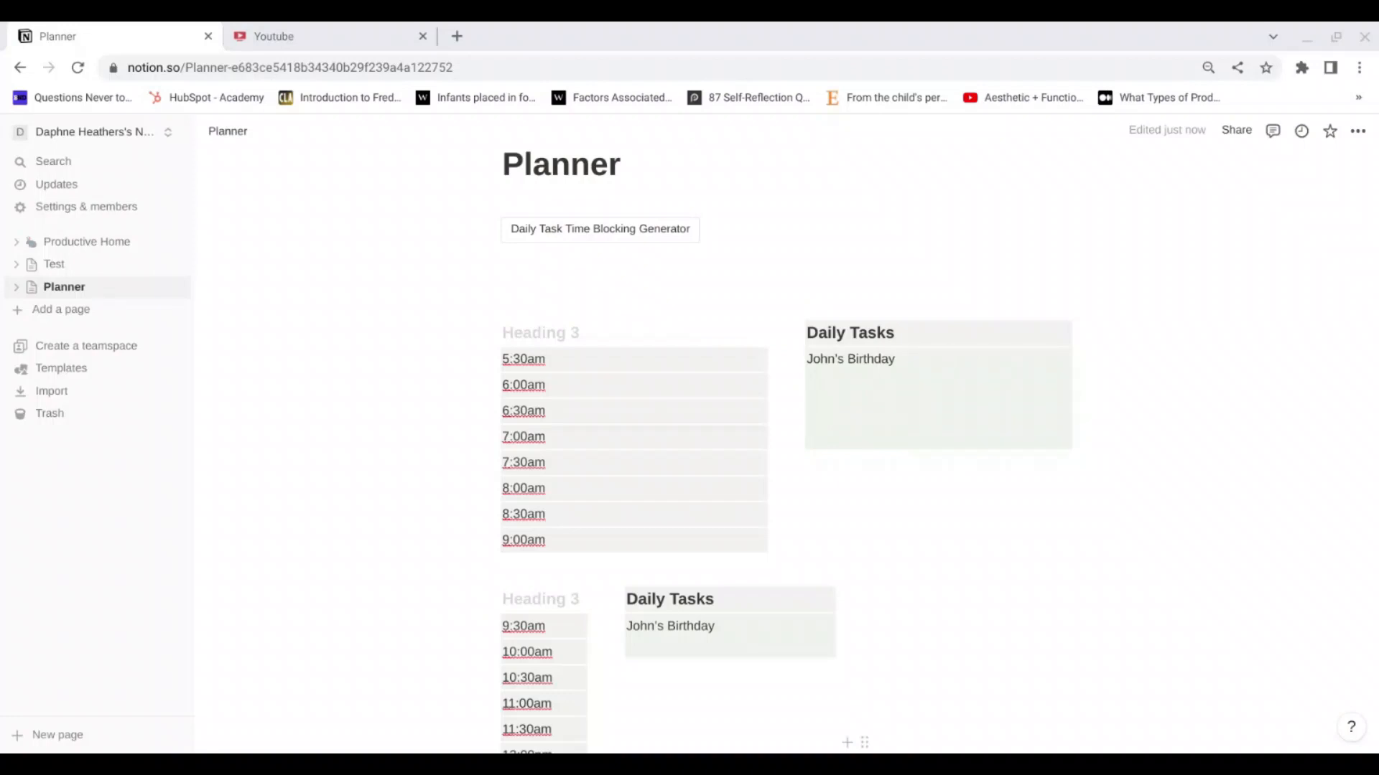
Step: Select and copy the old two-column layout with its Heading 3, Daily Tasks heading and 9:30am–12:00am time blocks
{"action": "left_click", "coordinate": [744, 28]}
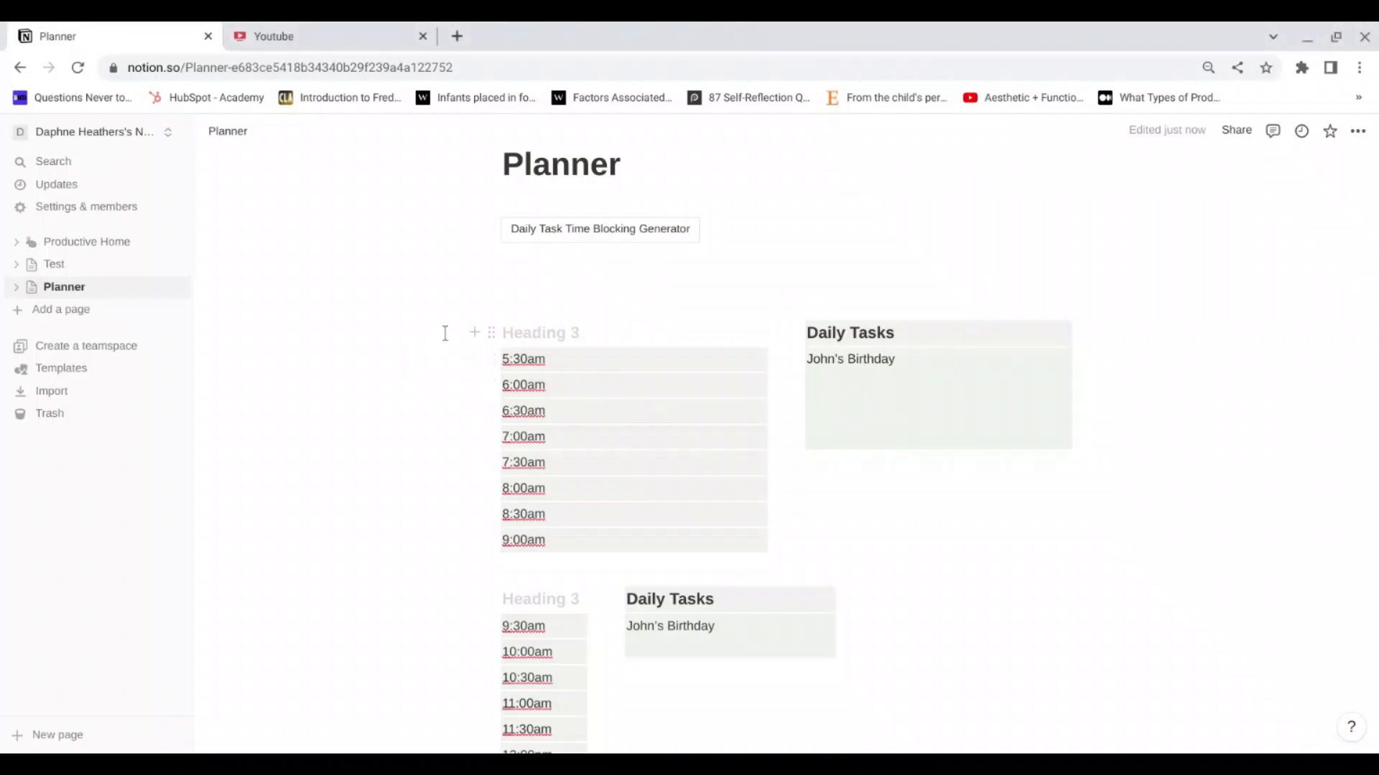
{"action": "left_click_drag", "start_coordinate": [446, 333], "coordinate": [897, 506]}
{"action": "left_click_drag", "start_coordinate": [448, 334], "coordinate": [807, 537]}
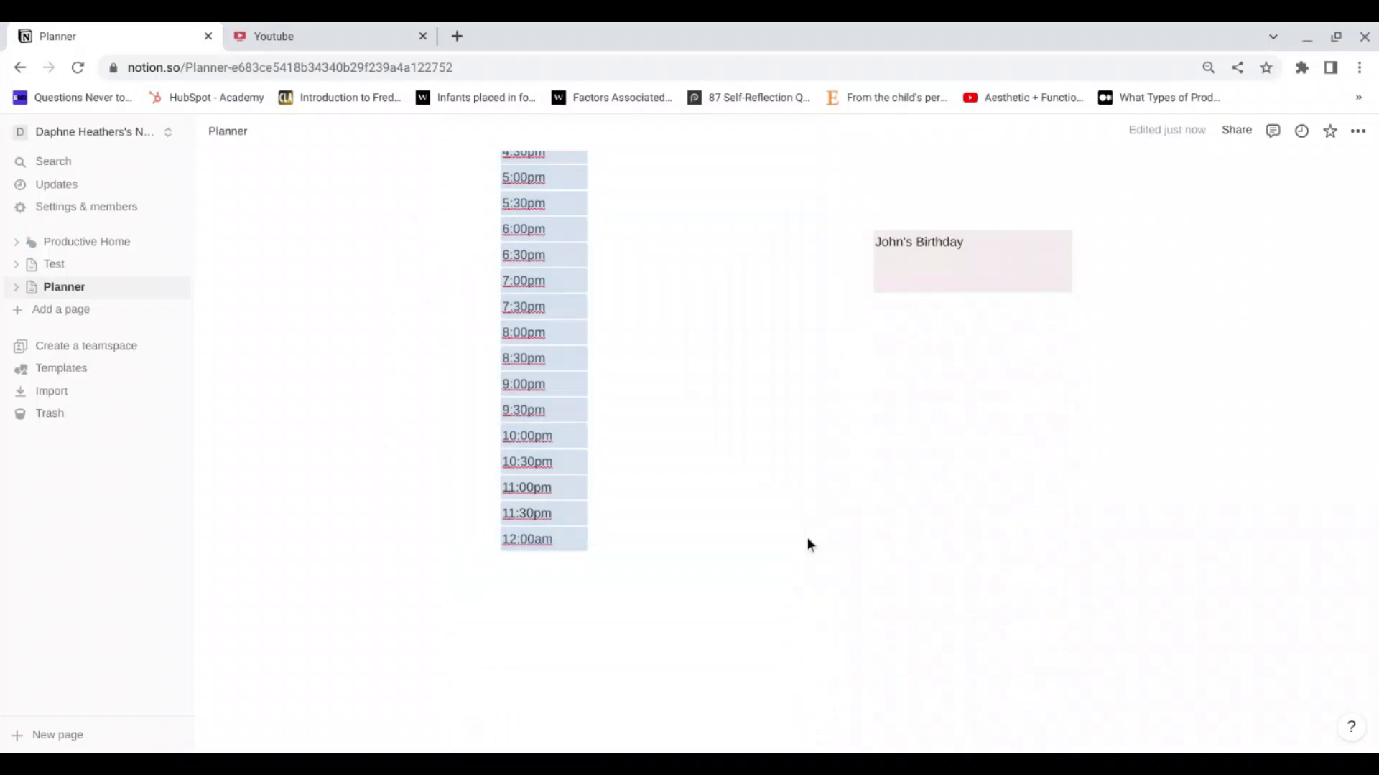
{"action": "scroll", "coordinate": [807, 537], "scroll_direction": "up", "scroll_amount": 13}
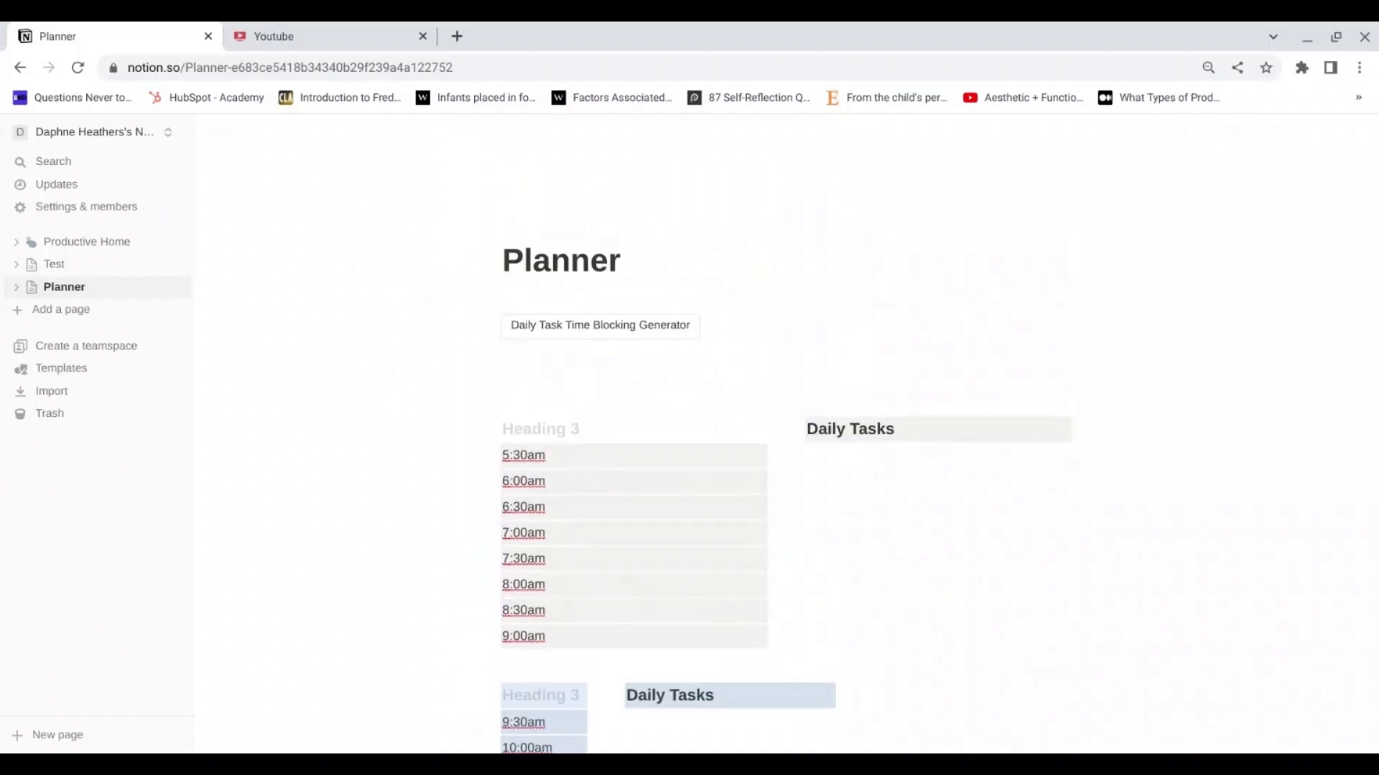
Step: Add a new button below the existing generator with an Insert blocks step, and paste the copied time-blocking layout into it
{"action": "left_click", "coordinate": [626, 351]}
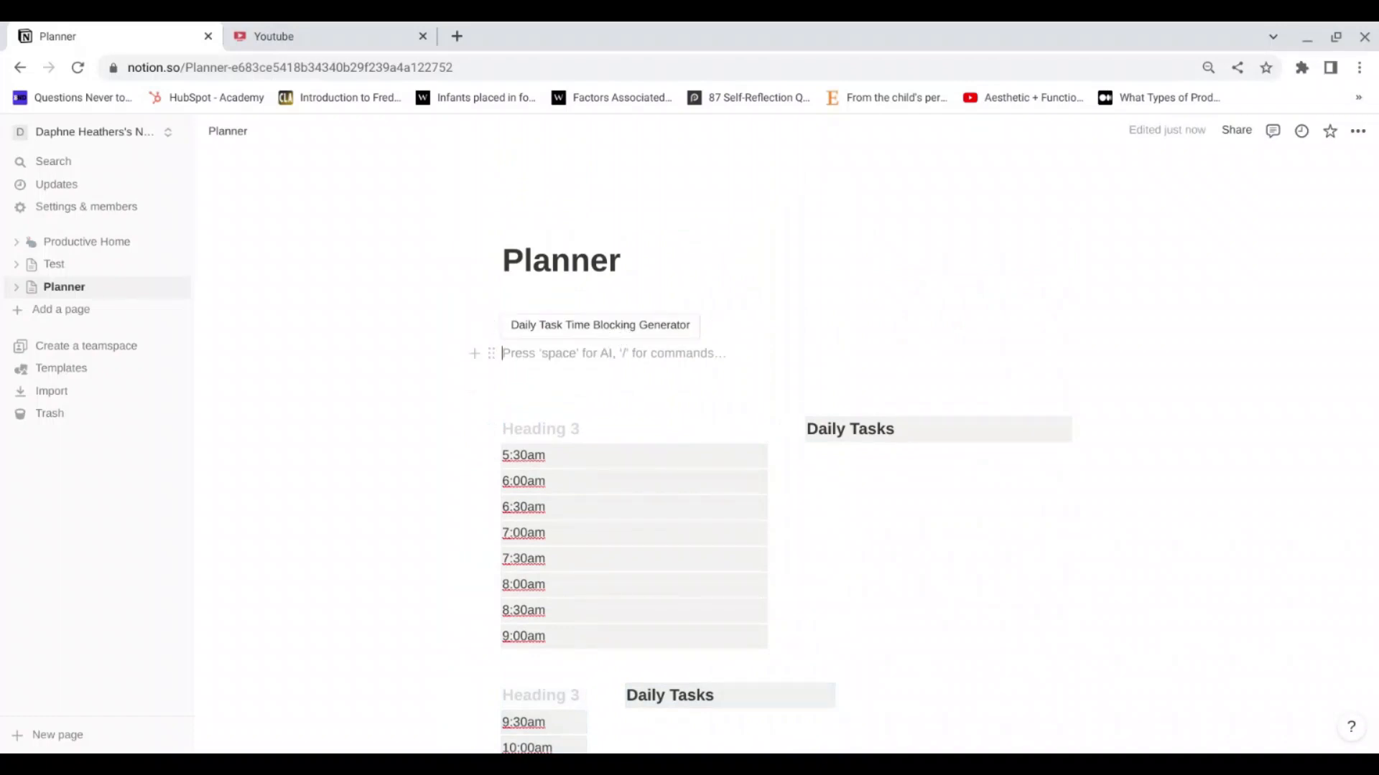
{"action": "type", "text": "/button"}
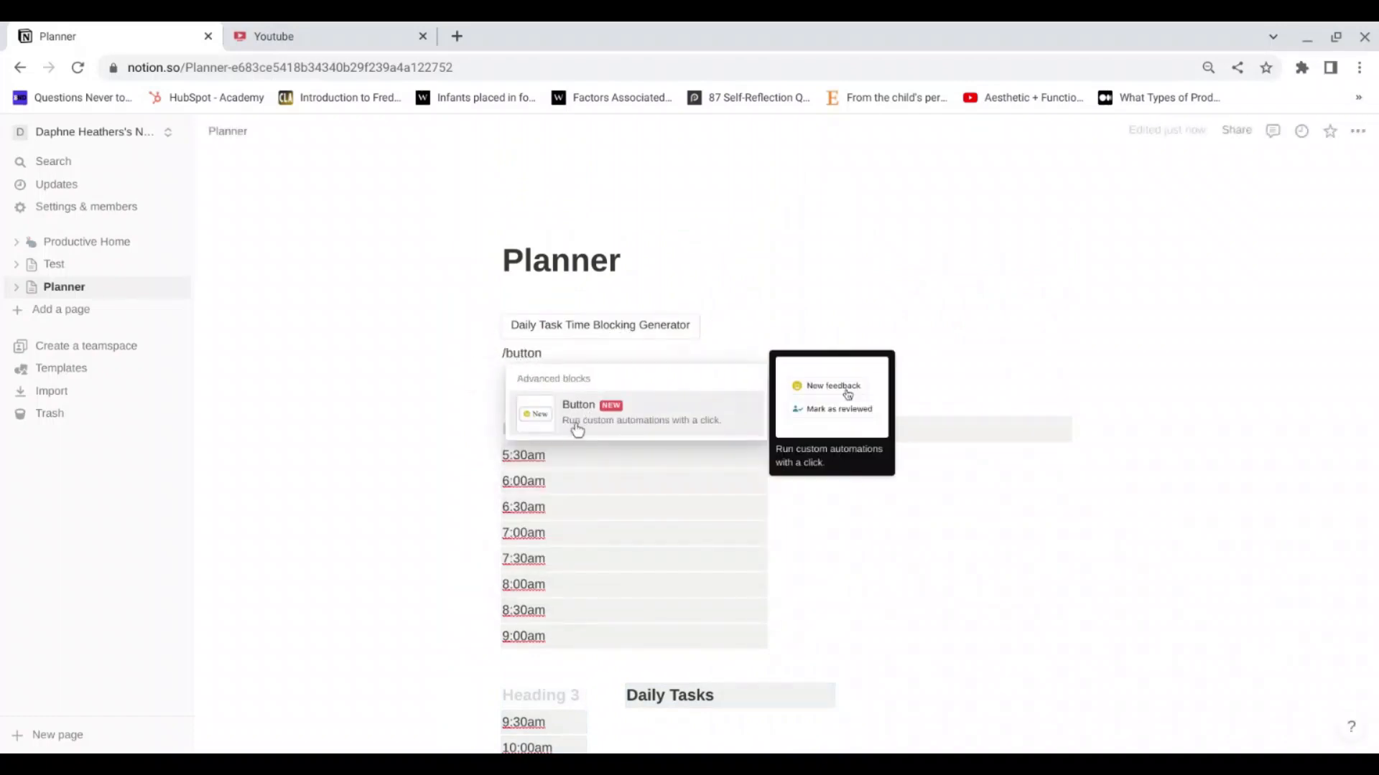
{"action": "left_click", "coordinate": [578, 429]}
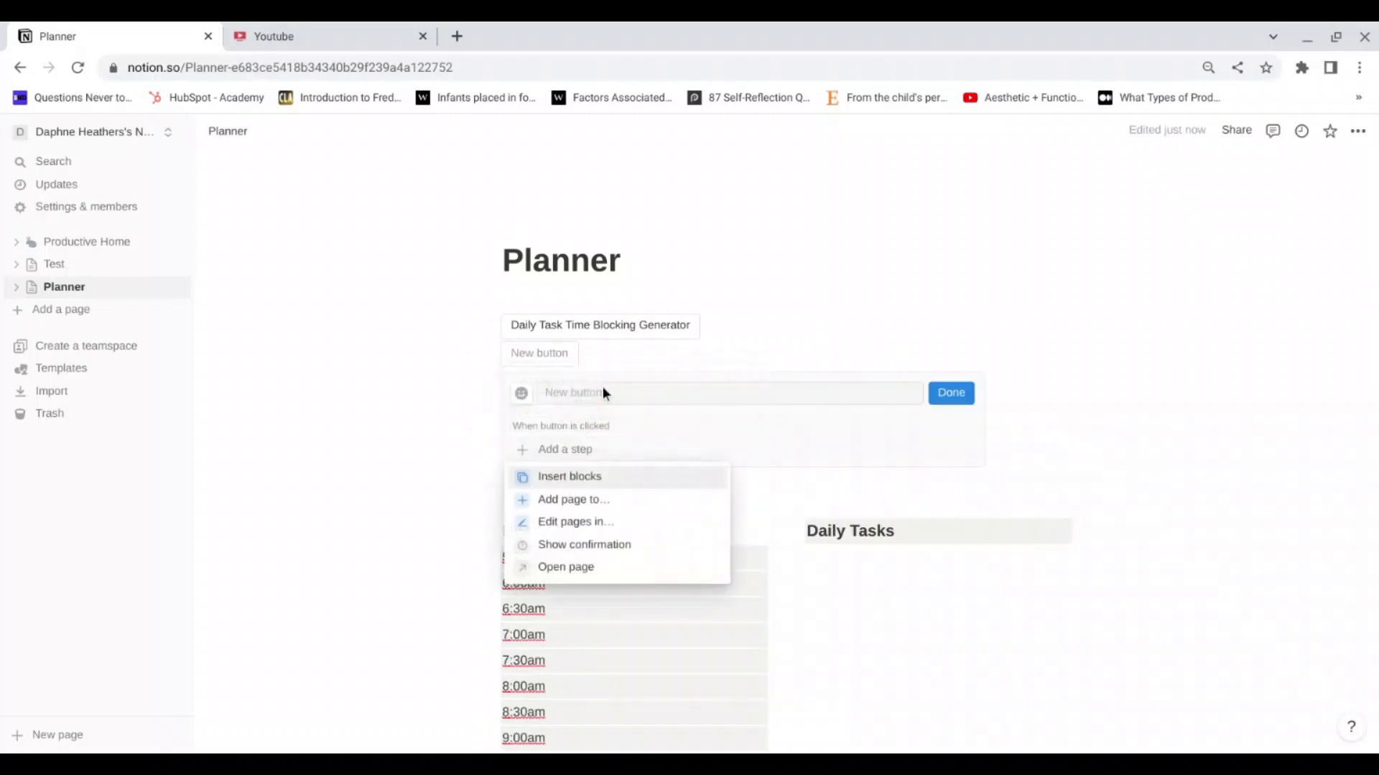
{"action": "left_click", "coordinate": [582, 476]}
{"action": "left_click", "coordinate": [669, 506]}
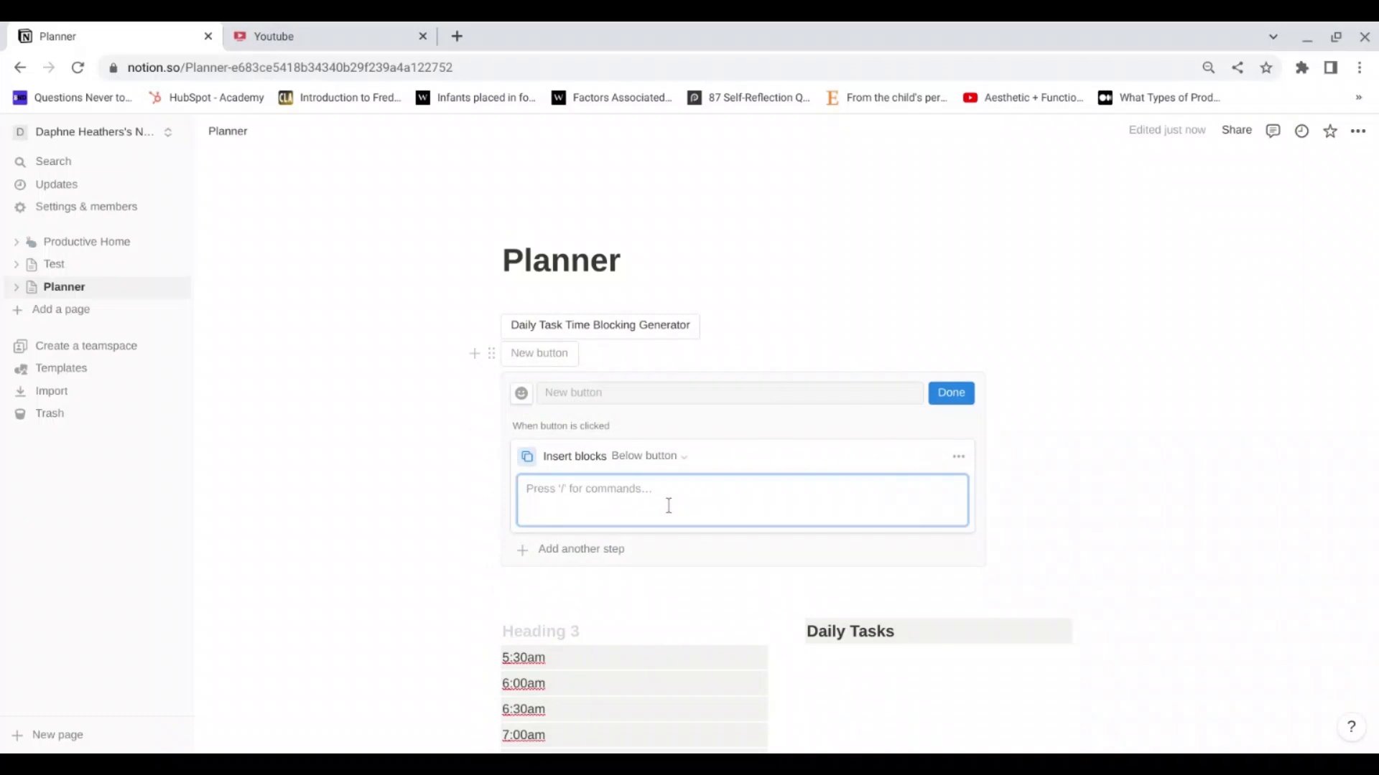
{"action": "key", "text": "ctrl+v"}
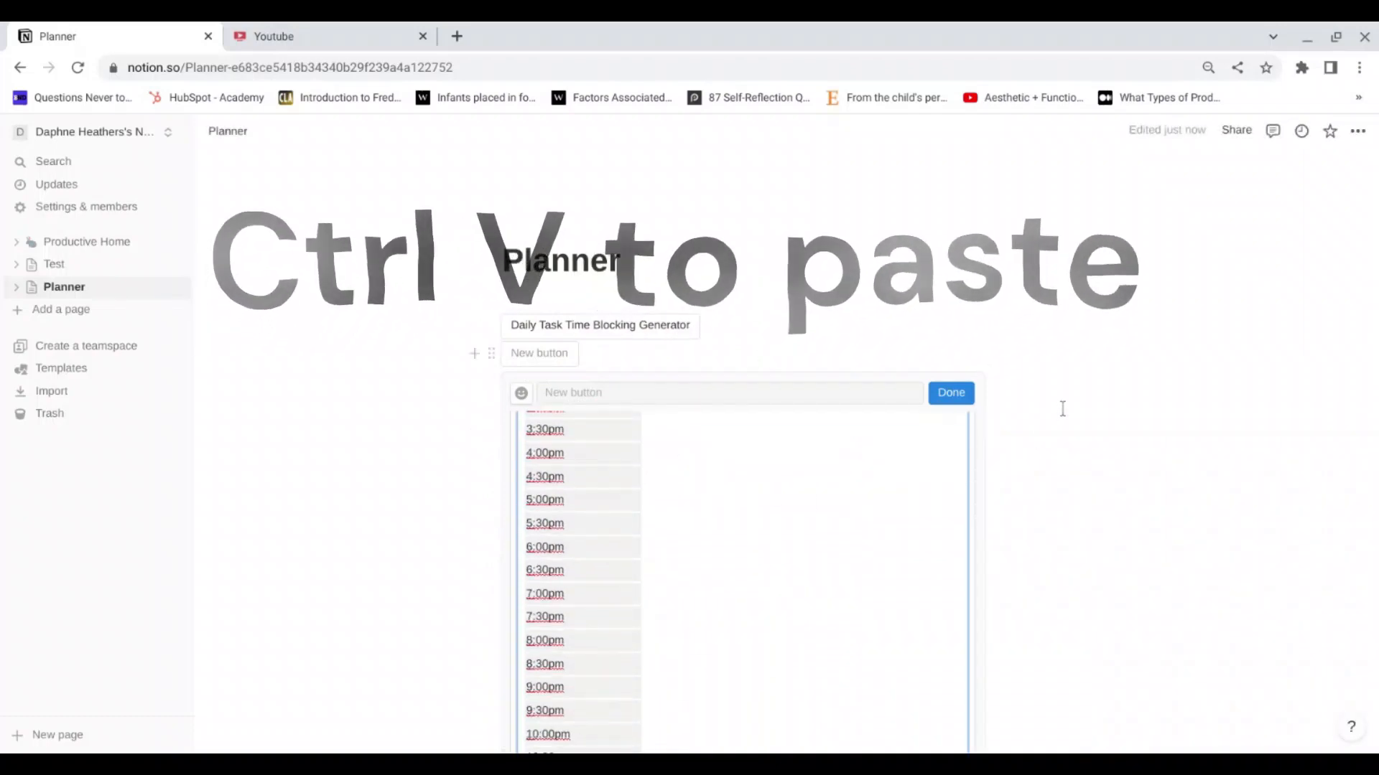
Step: Name the new button "Daily Task Time Blocking Generator" and finish its setup
{"action": "scroll", "coordinate": [1063, 409], "scroll_direction": "down", "scroll_amount": 3}
{"action": "scroll", "coordinate": [1063, 409], "scroll_direction": "up", "scroll_amount": 3}
{"action": "left_click", "coordinate": [630, 315]}
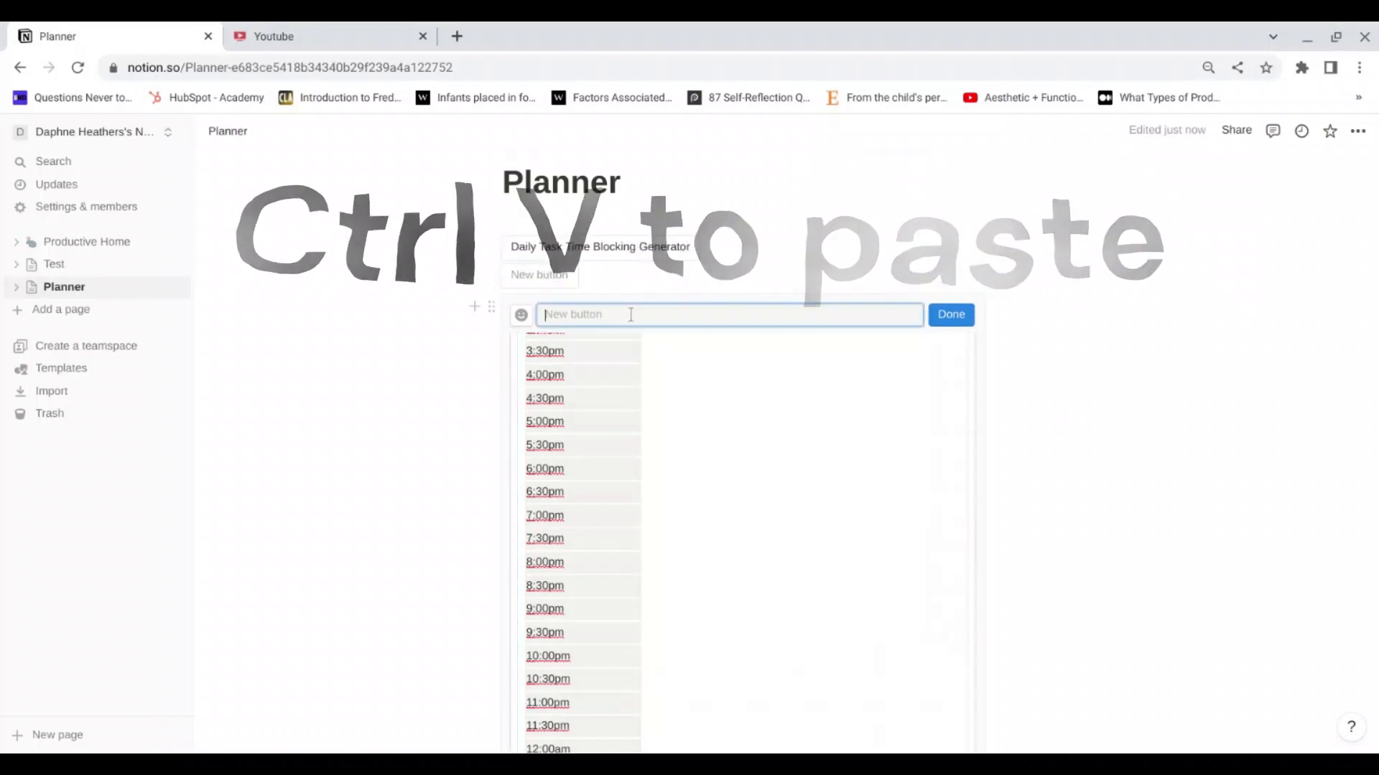
{"action": "type", "text": "Daily"}
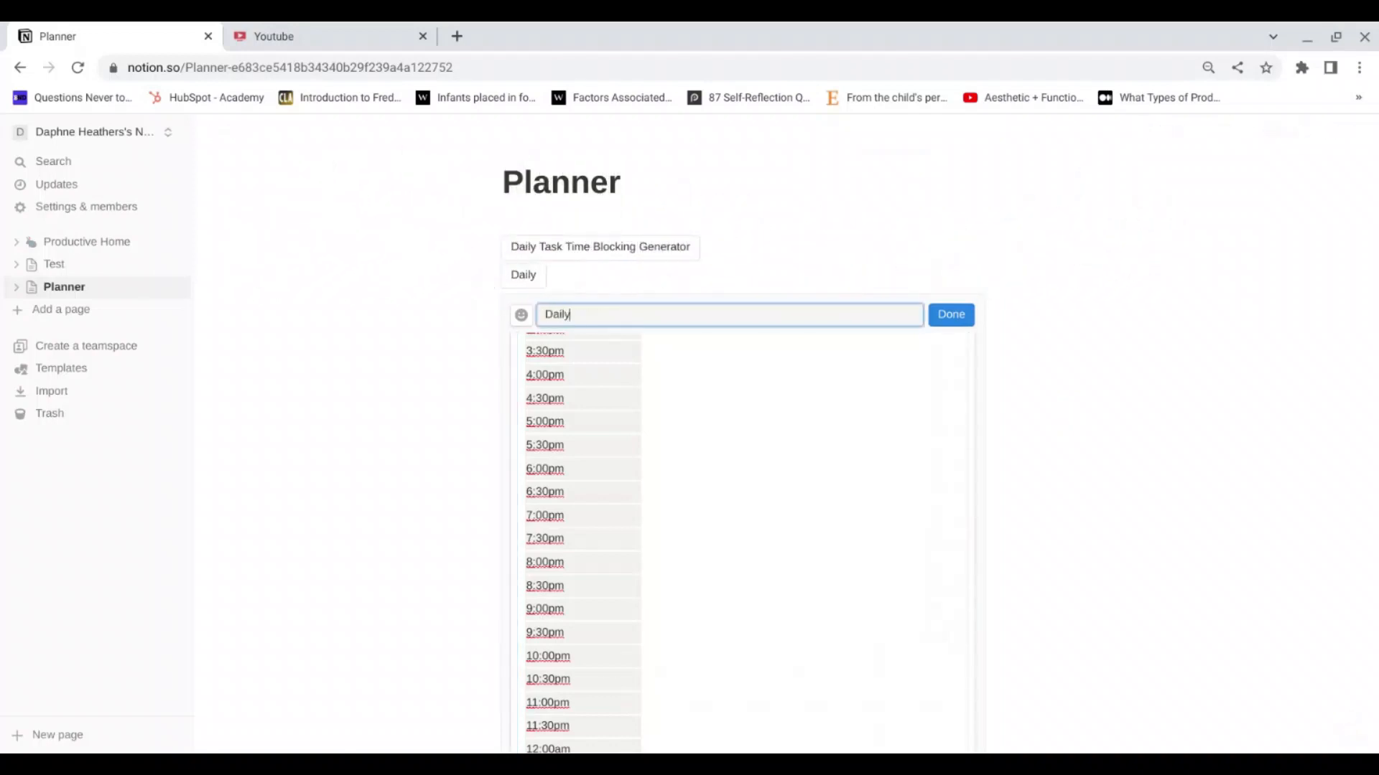
{"action": "type", "text": " Task Time Blocking"}
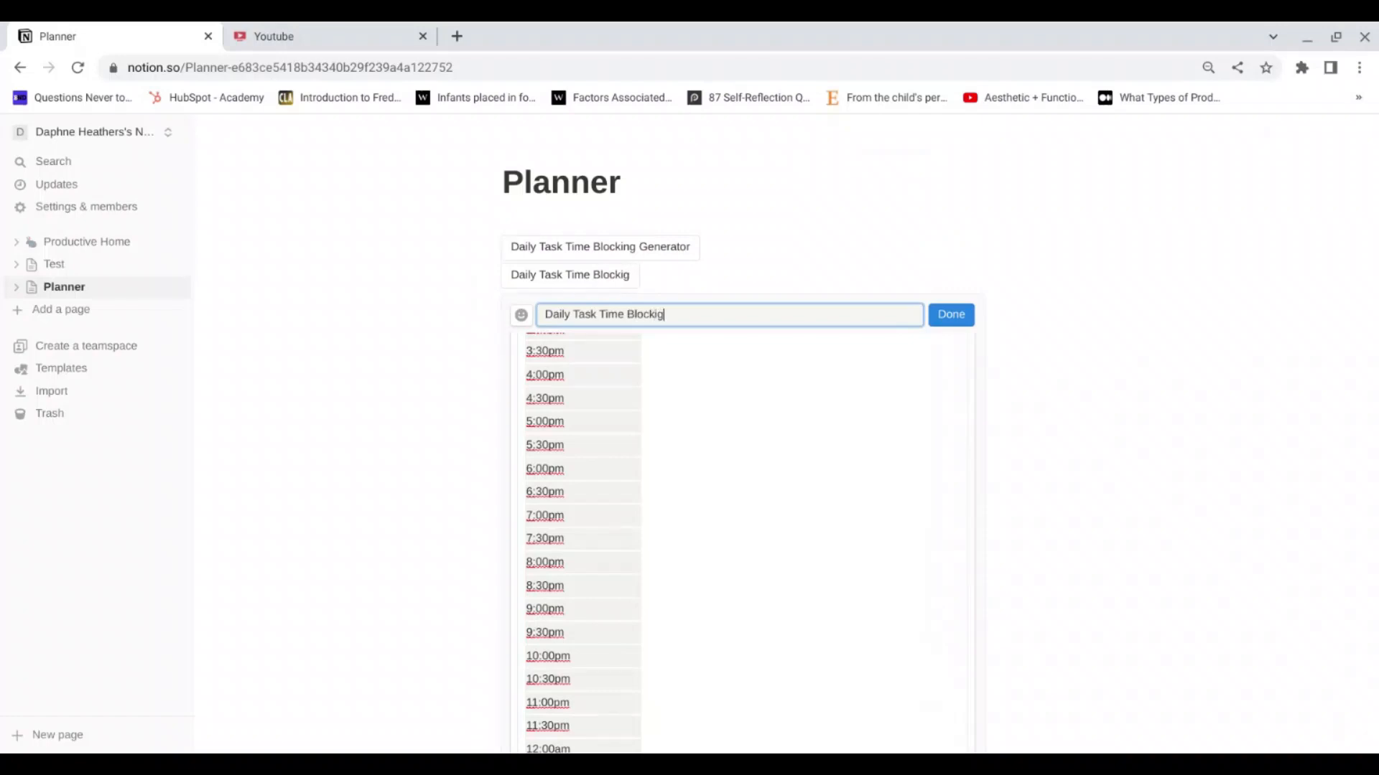
{"action": "key", "text": "BackSpace"}
{"action": "type", "text": "g Generator"}
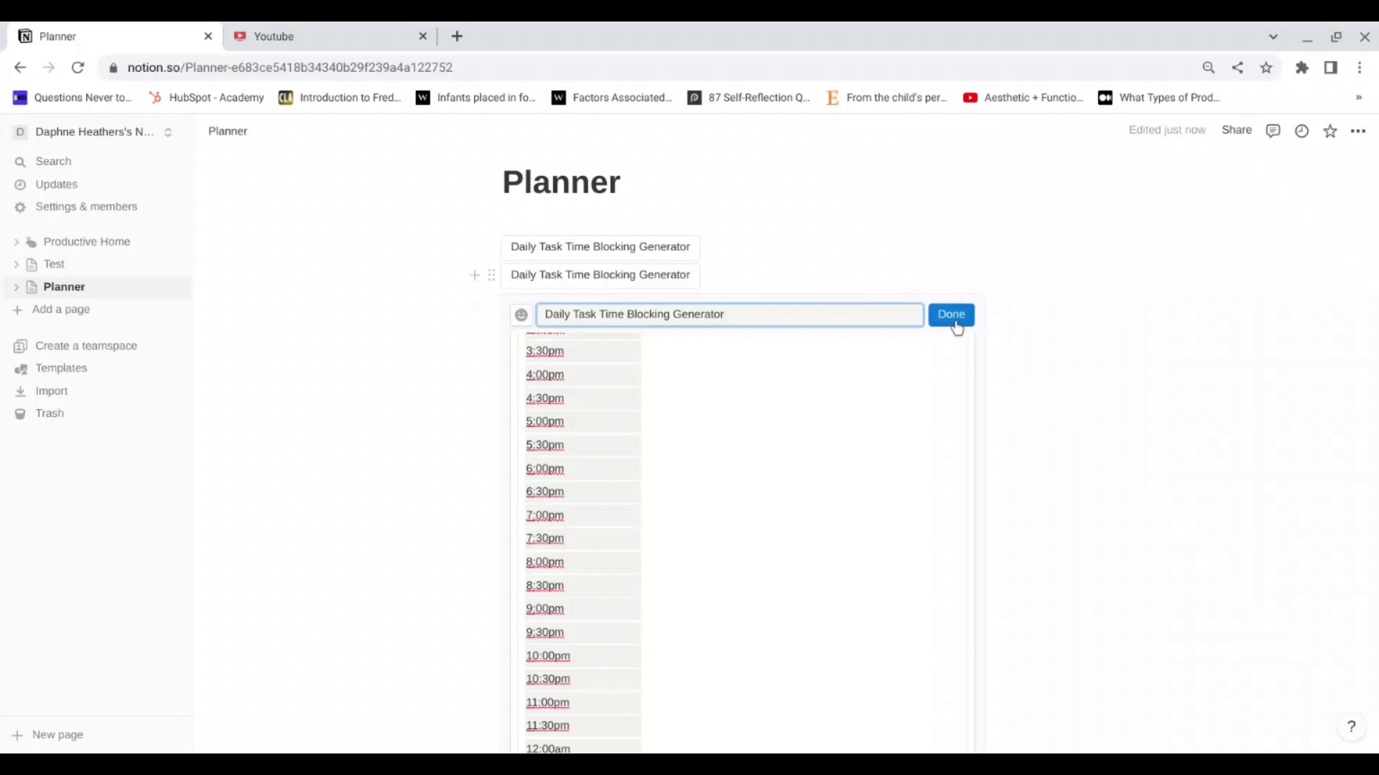
{"action": "left_click", "coordinate": [955, 325]}
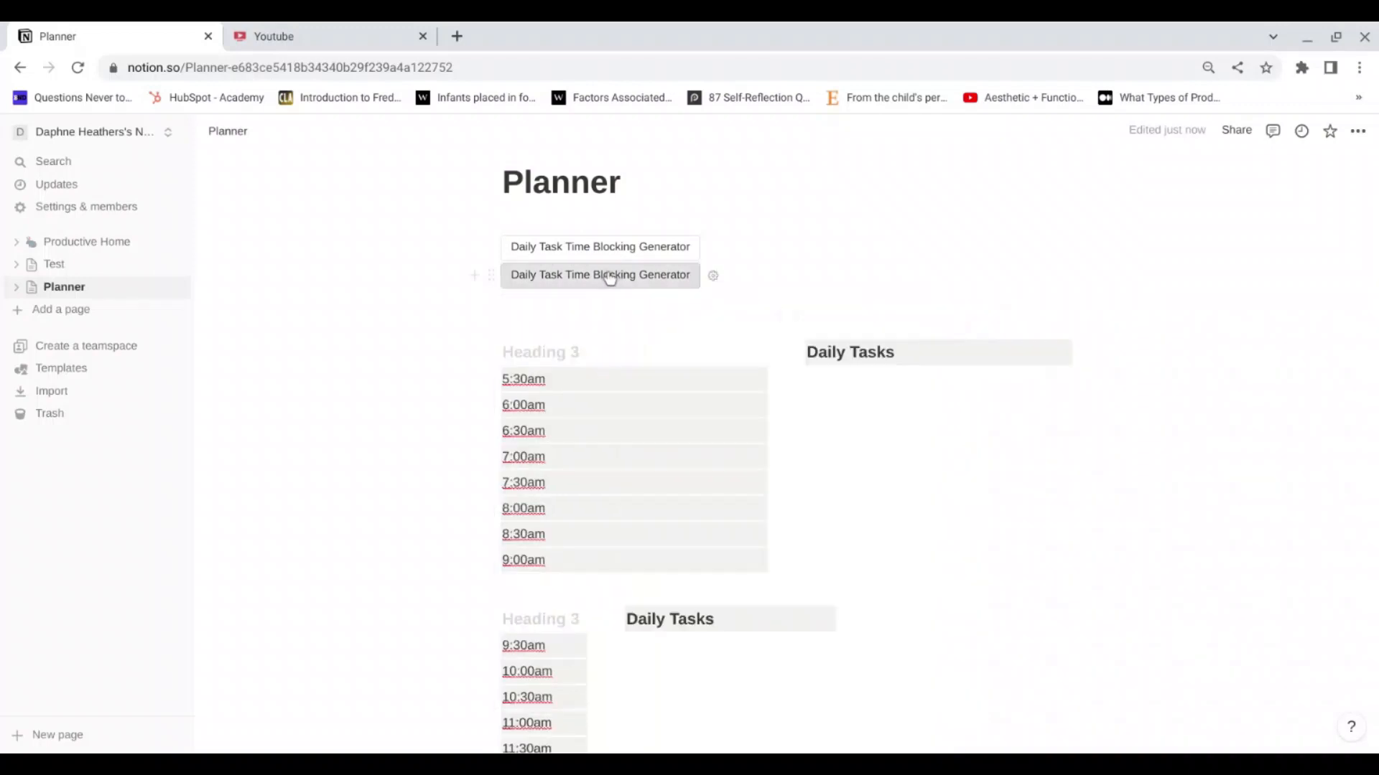
Step: Run the new Daily Task Time Blocking Generator button and review the layout it inserts
{"action": "left_click", "coordinate": [600, 278]}
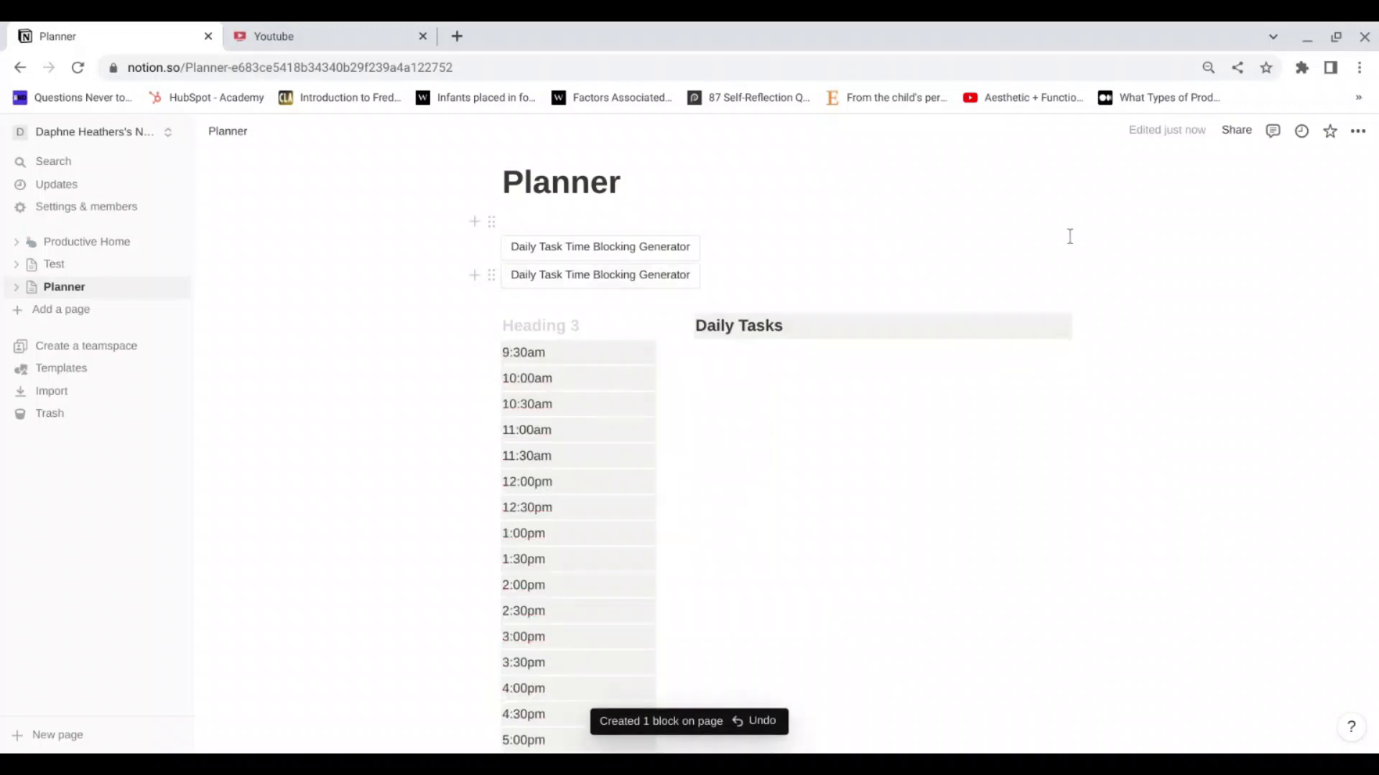
{"action": "scroll", "coordinate": [1094, 331], "scroll_direction": "down", "scroll_amount": 6}
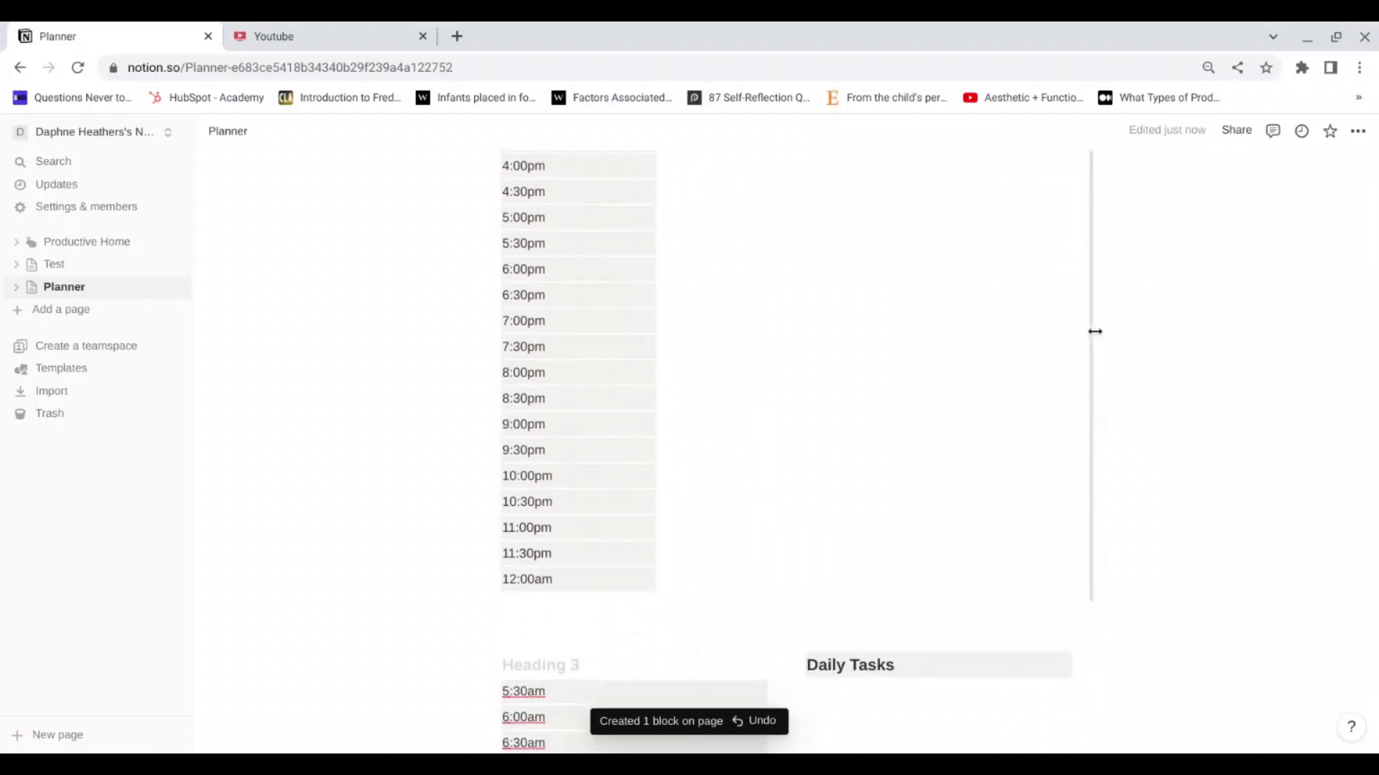
{"action": "scroll", "coordinate": [1094, 330], "scroll_direction": "up", "scroll_amount": 1}
{"action": "scroll", "coordinate": [790, 445], "scroll_direction": "up", "scroll_amount": 5}
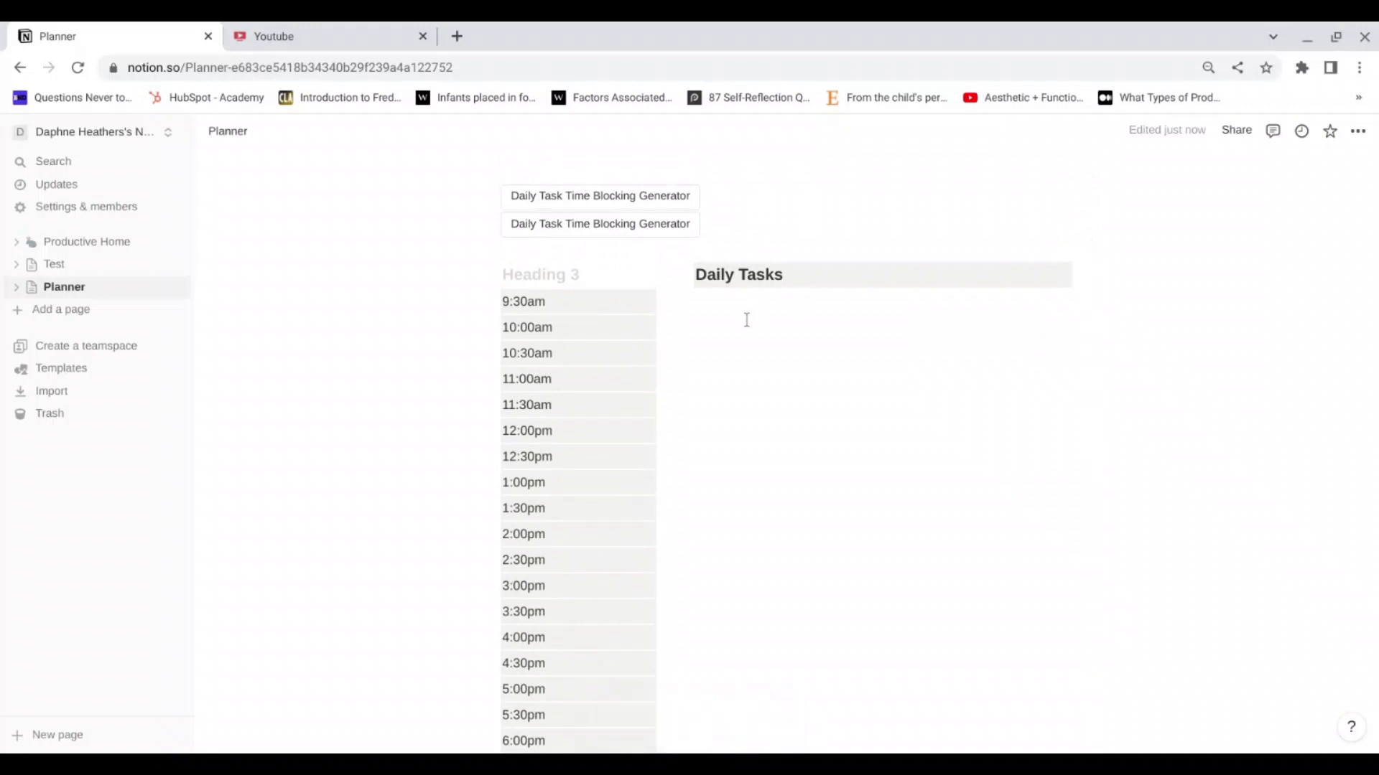
Step: Add the entry "Work Day" under the Daily Tasks heading of the generated layout
{"action": "left_click", "coordinate": [752, 310]}
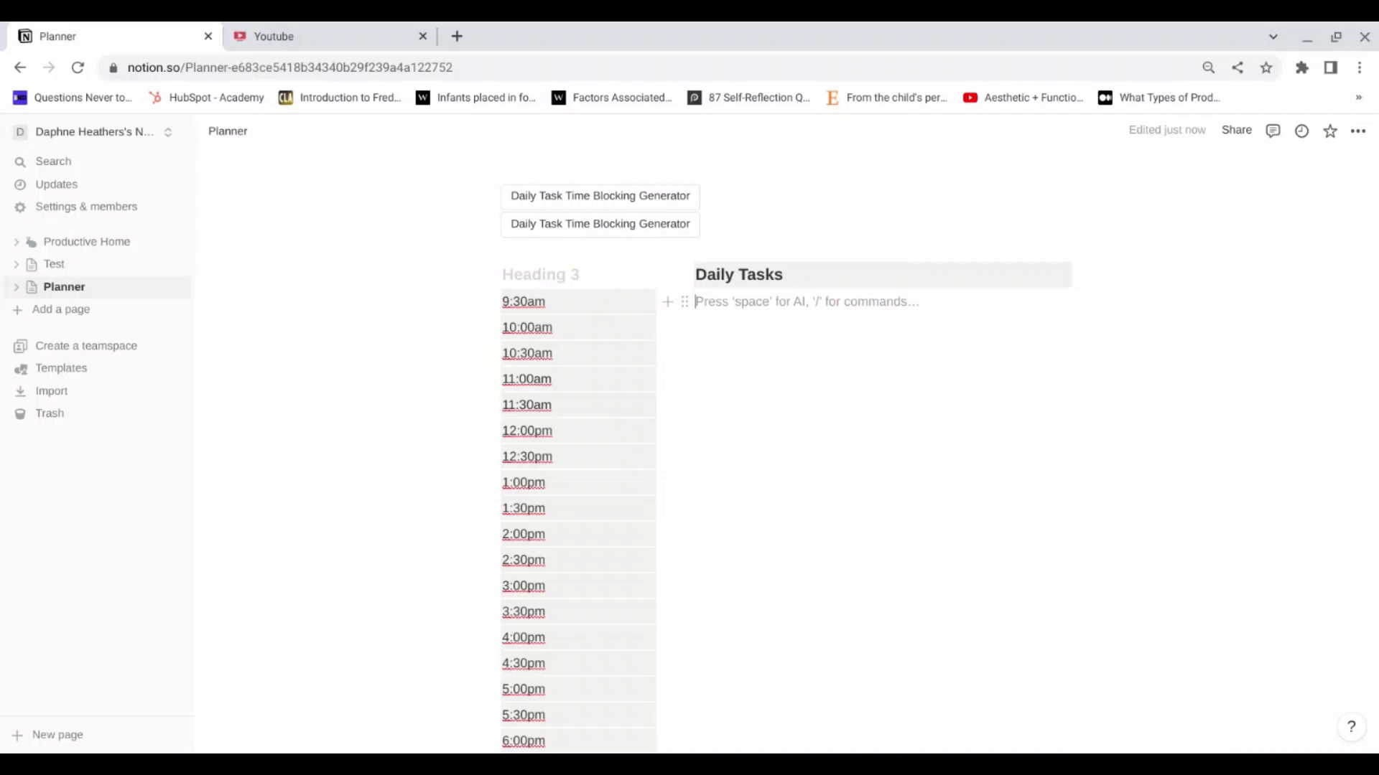
{"action": "type", "text": "Work D"}
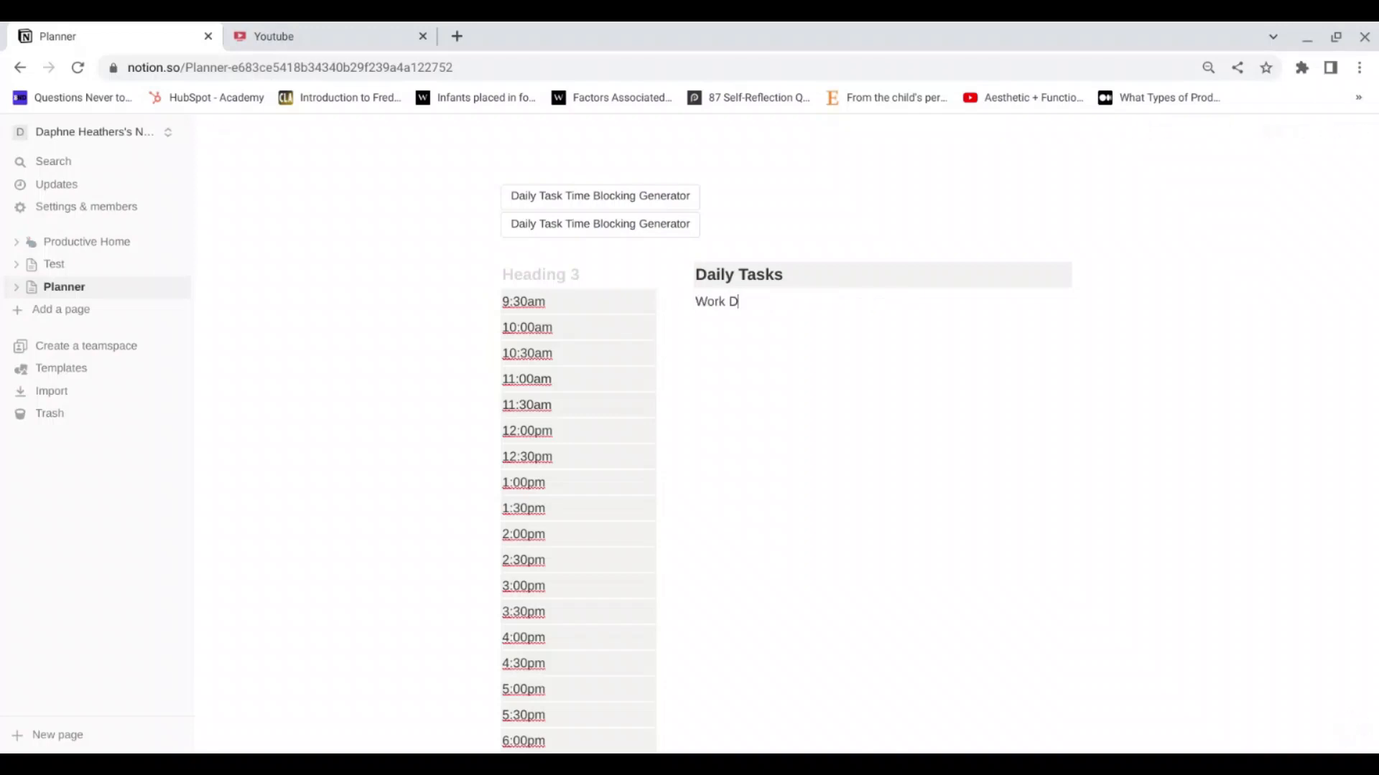
{"action": "type", "text": "ay"}
Step: Give the Work Day entry under Daily Tasks a green background
{"action": "left_click", "coordinate": [686, 303]}
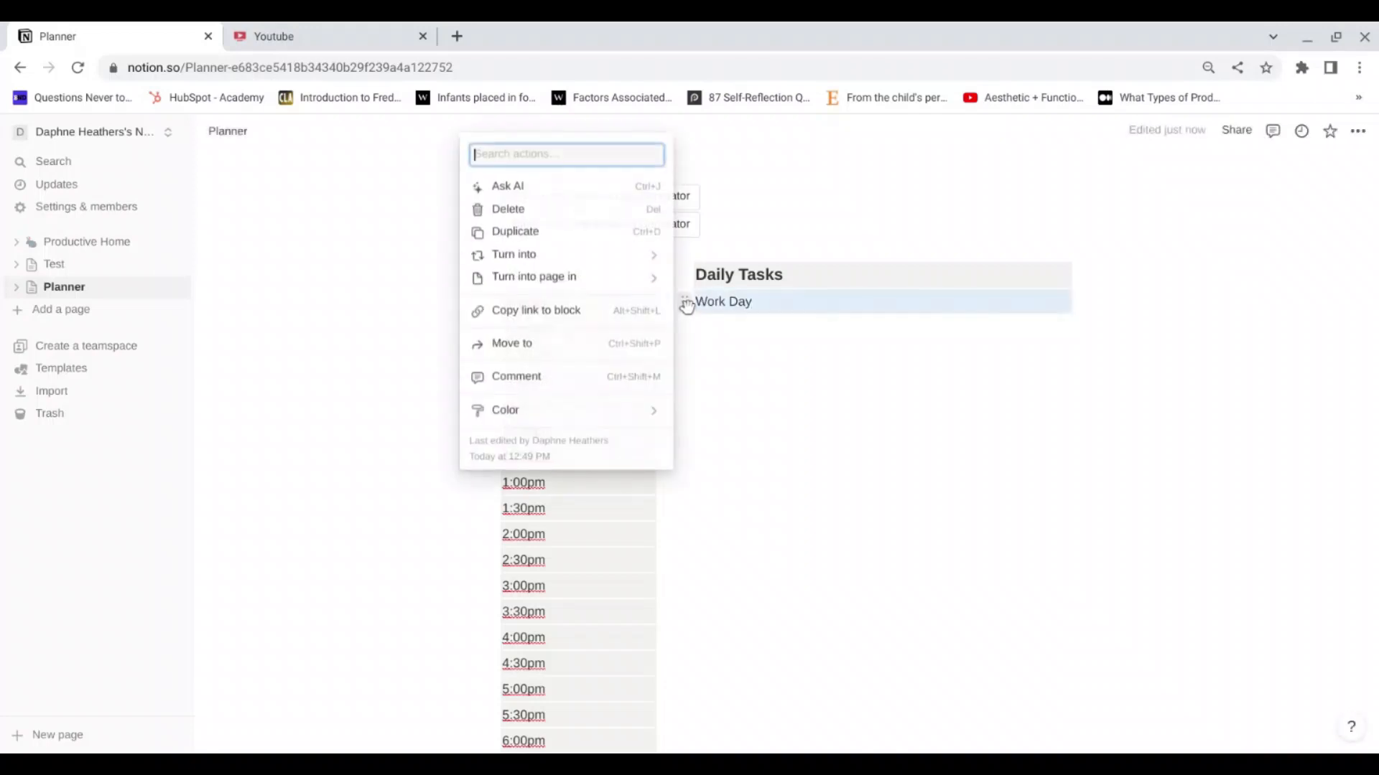
{"action": "mouse_move", "coordinate": [566, 420]}
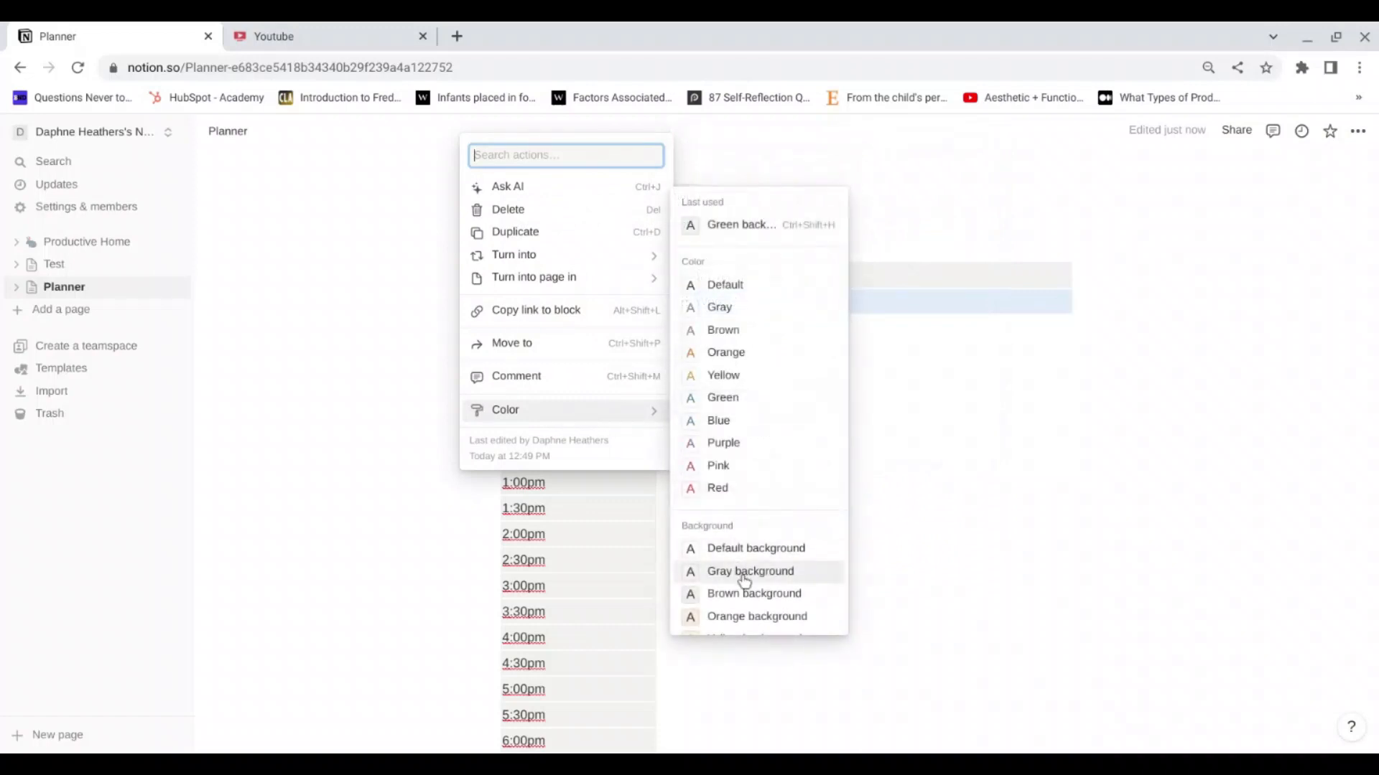
{"action": "scroll", "coordinate": [745, 581], "scroll_direction": "down", "scroll_amount": 2}
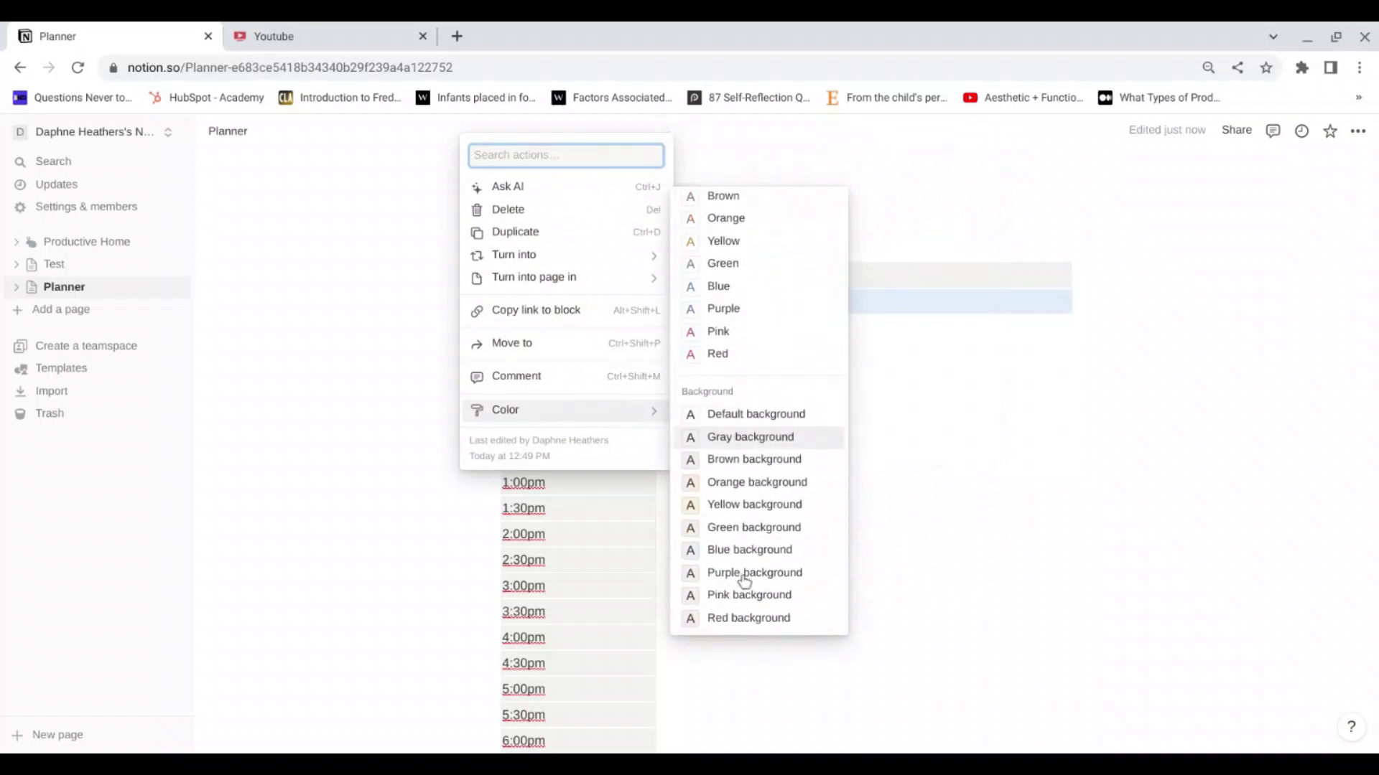
{"action": "left_click", "coordinate": [781, 528]}
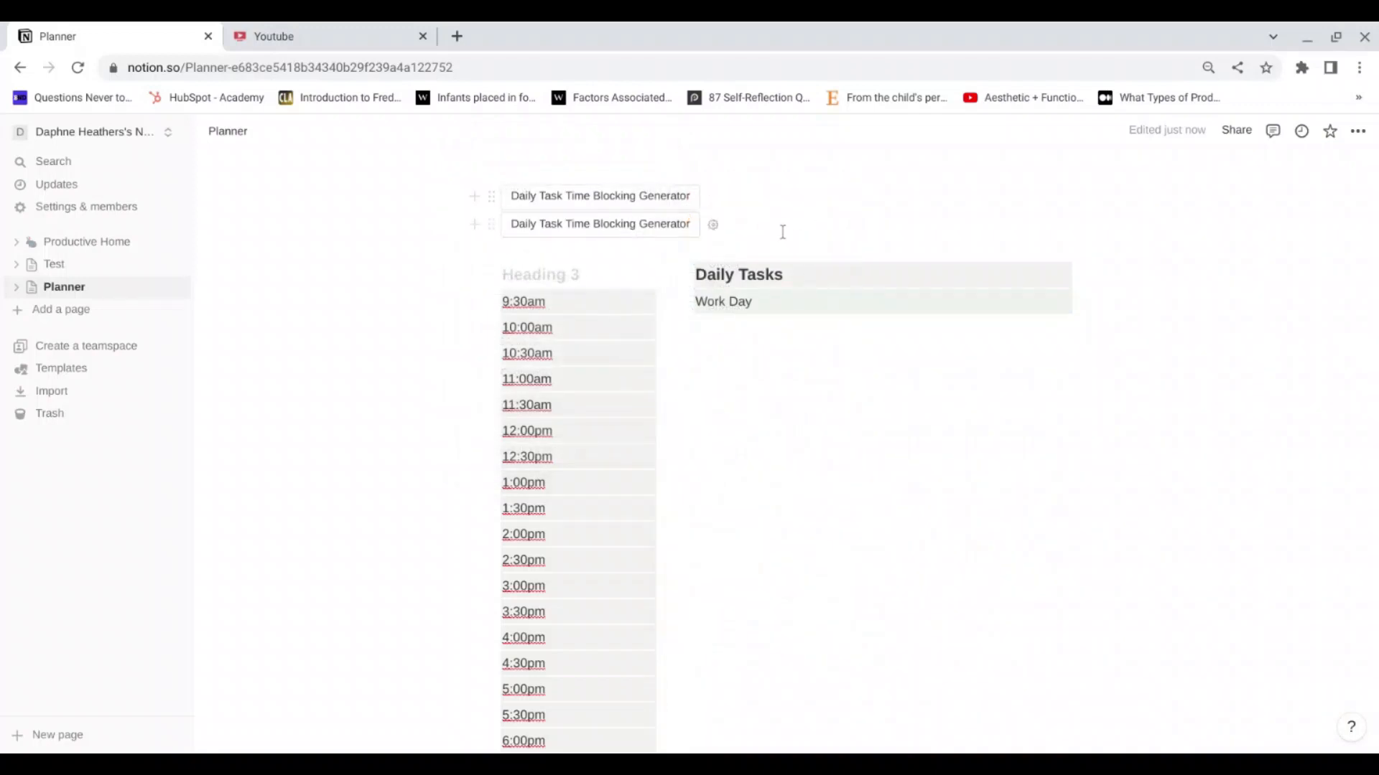
Step: Add the entry "Self Care" below Work Day and give it a blue background
{"action": "left_click", "coordinate": [784, 311]}
{"action": "key", "text": "Return"}
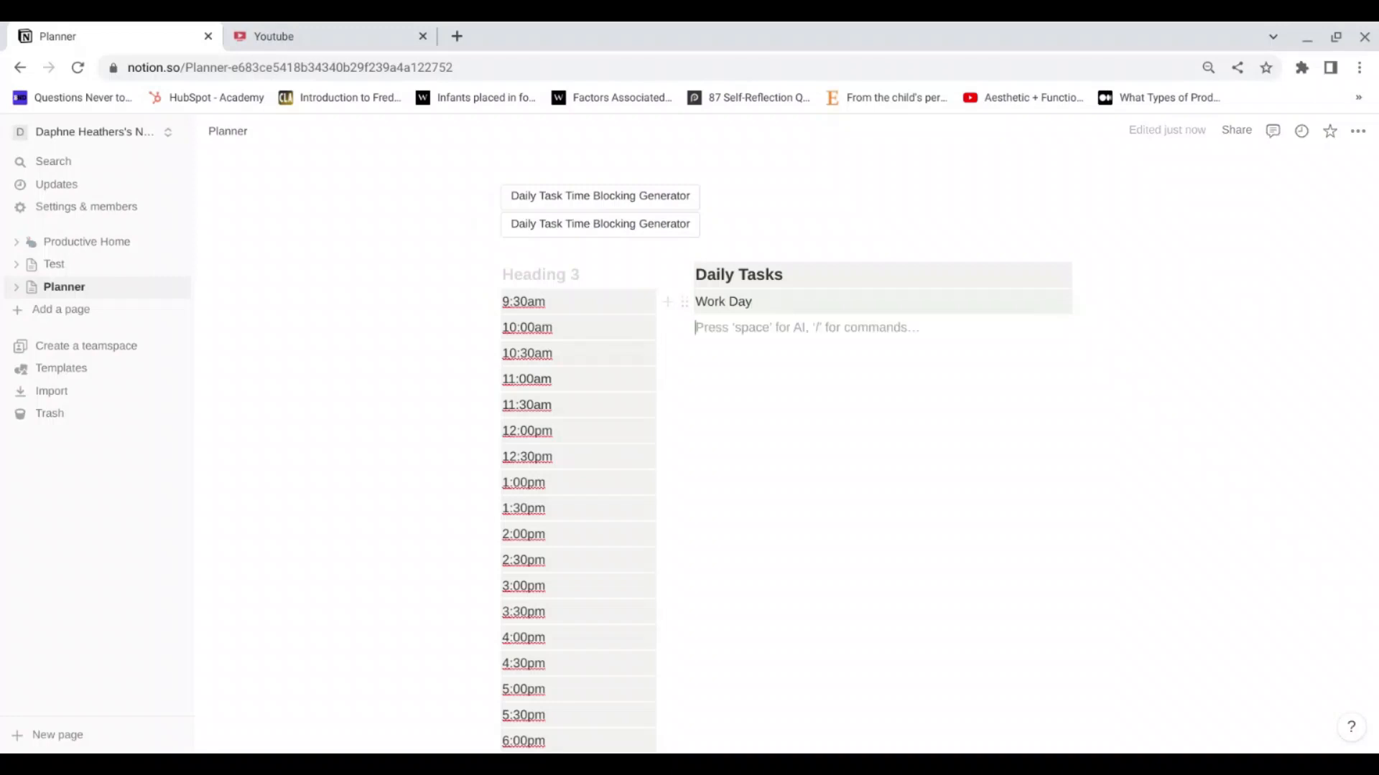
{"action": "type", "text": "Self"}
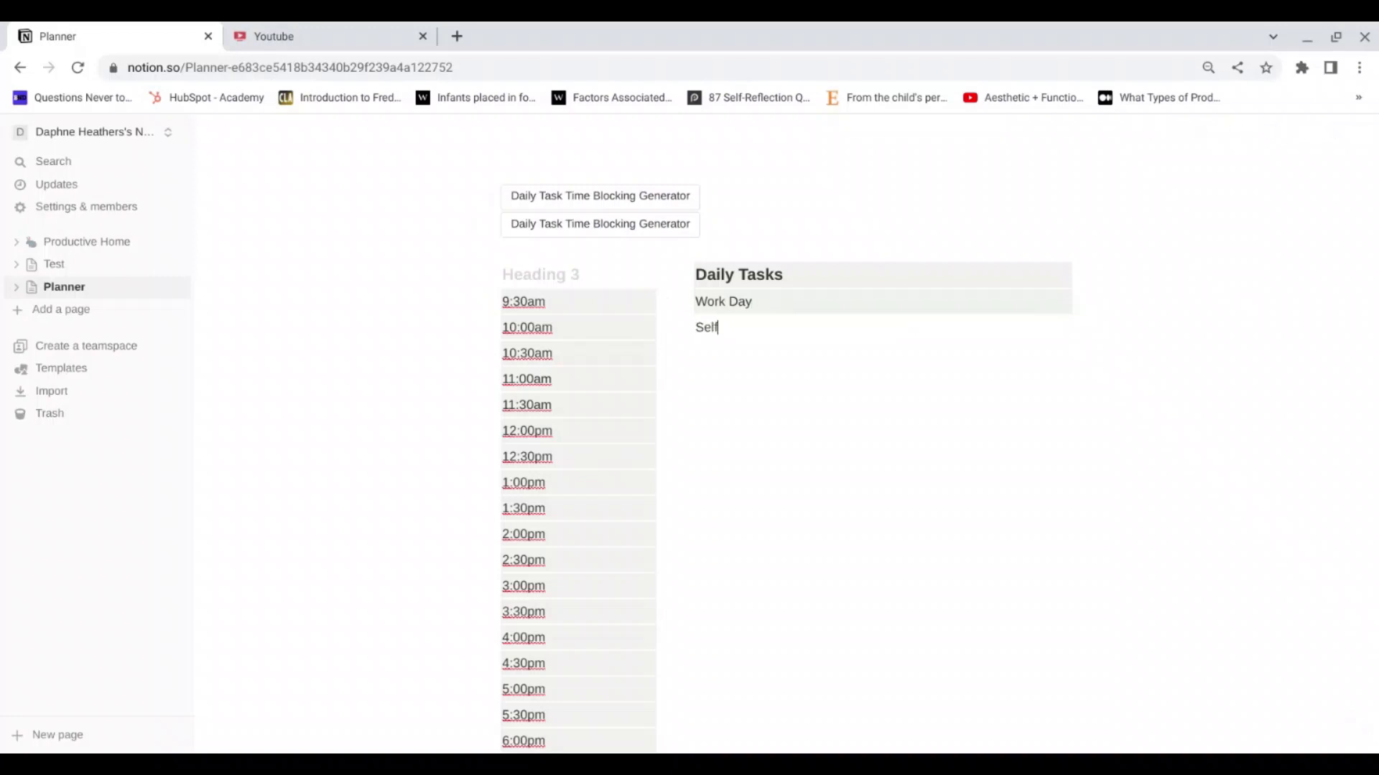
{"action": "type", "text": " Care"}
{"action": "left_click", "coordinate": [683, 328]}
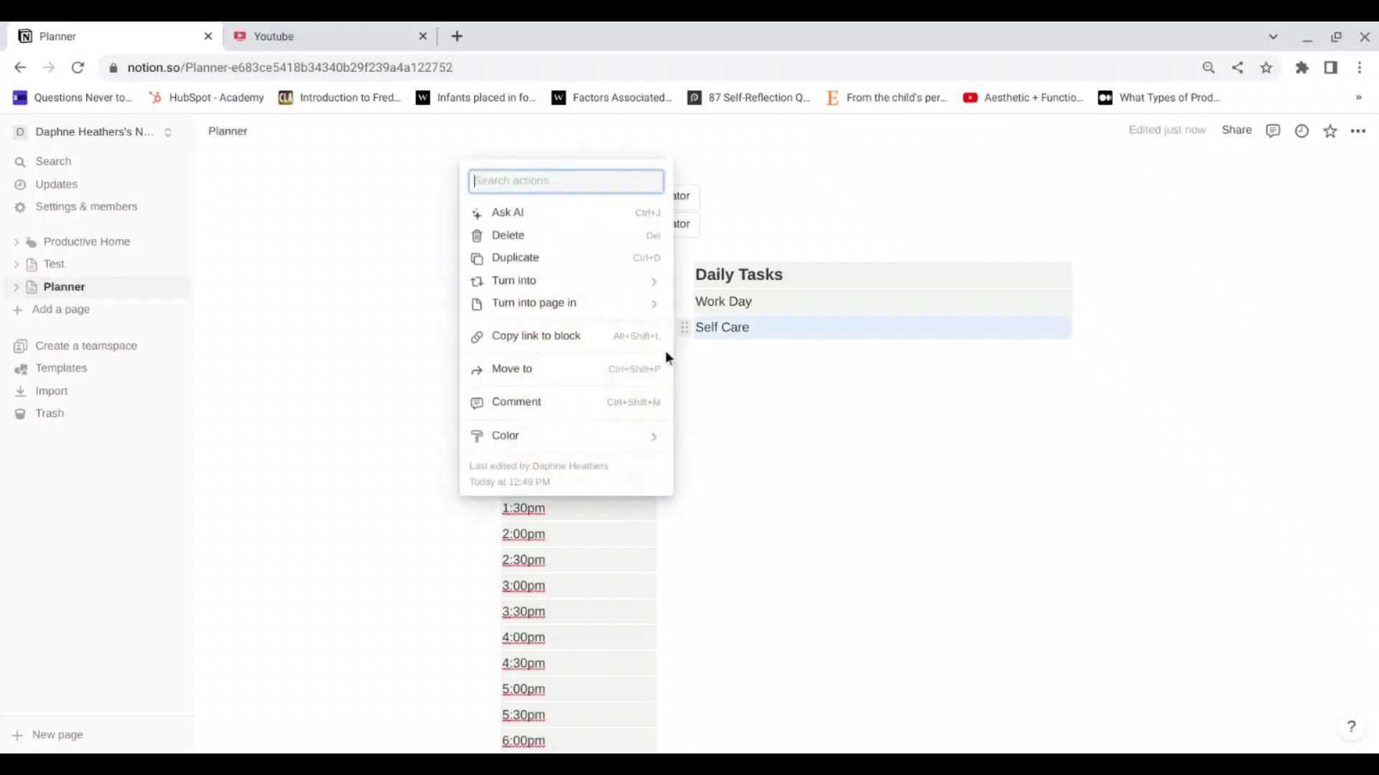
{"action": "mouse_move", "coordinate": [610, 437]}
{"action": "scroll", "coordinate": [758, 555], "scroll_direction": "down", "scroll_amount": 2}
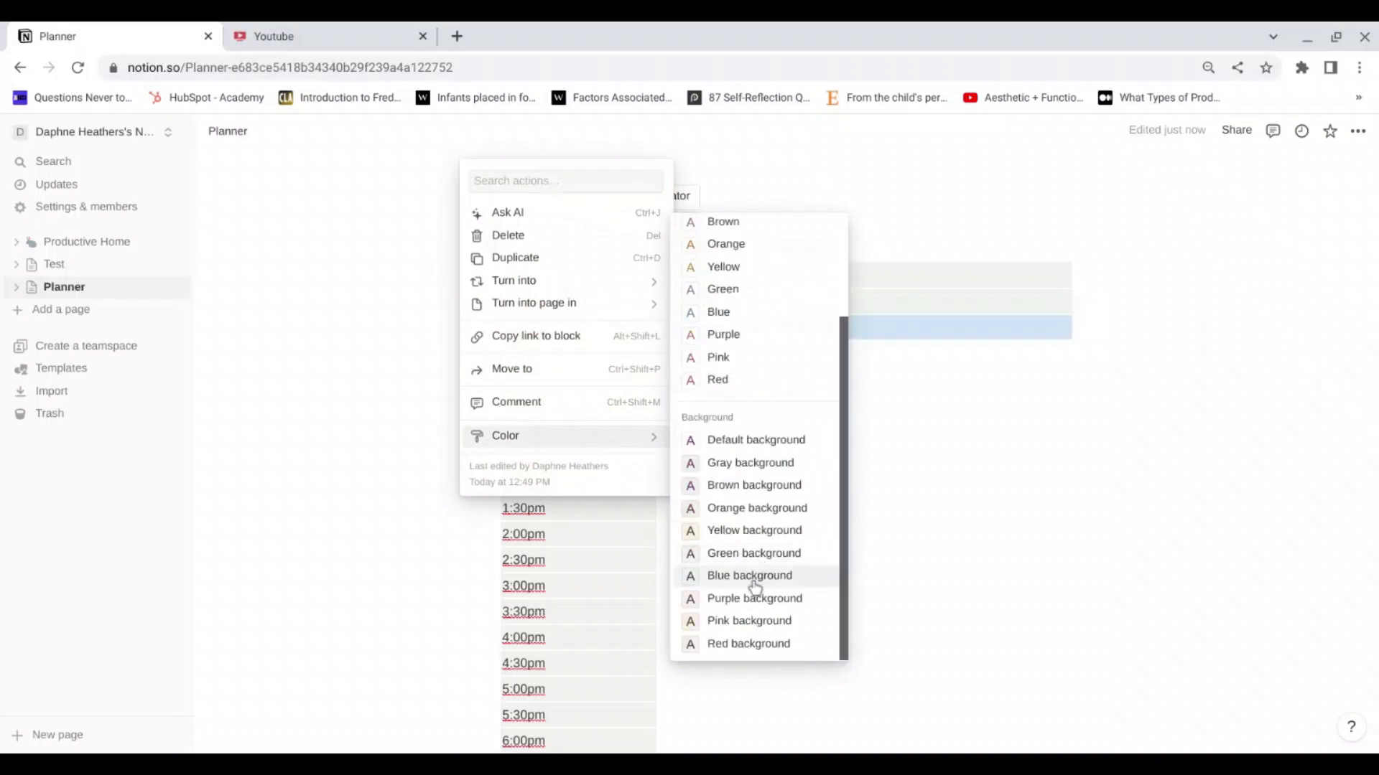
{"action": "left_click", "coordinate": [754, 582]}
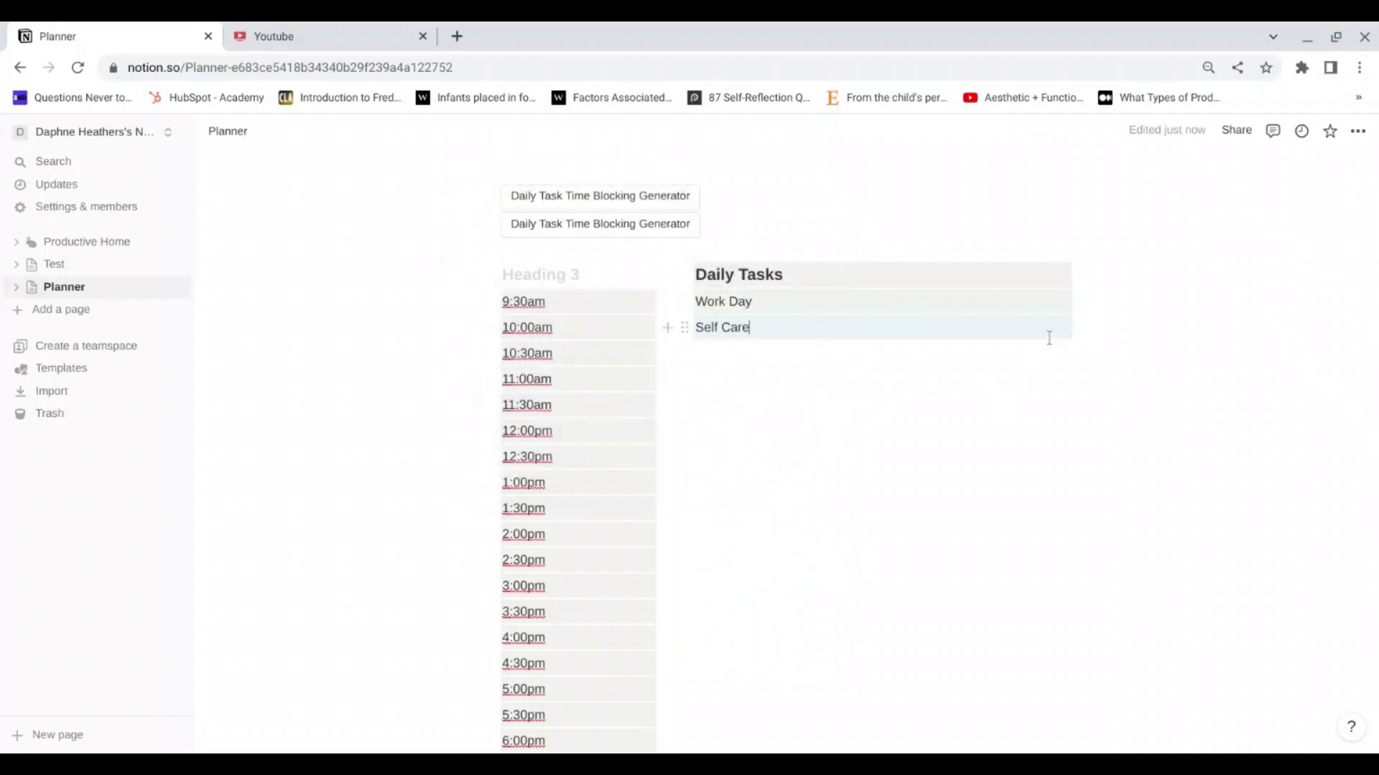
Step: Add the entry "Yellow" below Self Care and give it a yellow background
{"action": "key", "text": "Return"}
{"action": "type", "text": "Yellow"}
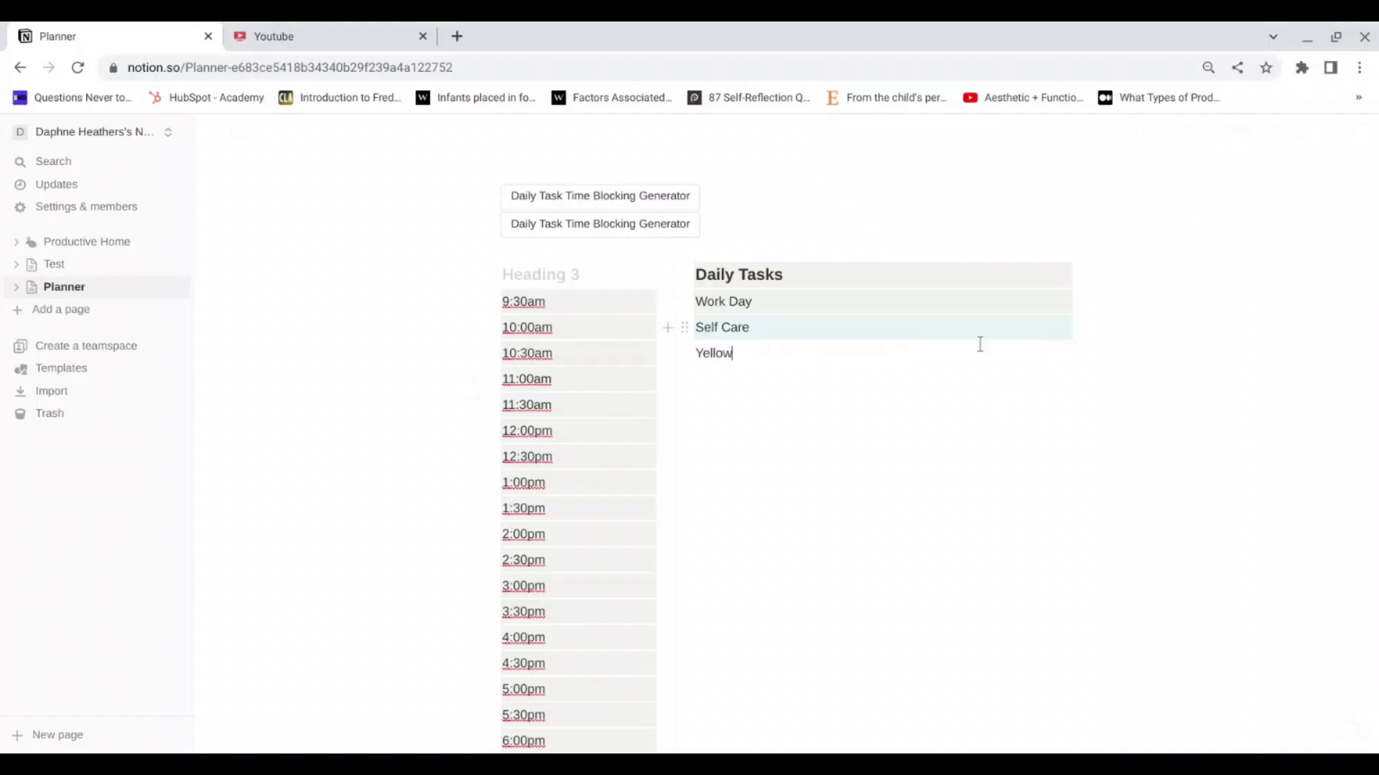
{"action": "left_click", "coordinate": [685, 353]}
{"action": "mouse_move", "coordinate": [563, 471]}
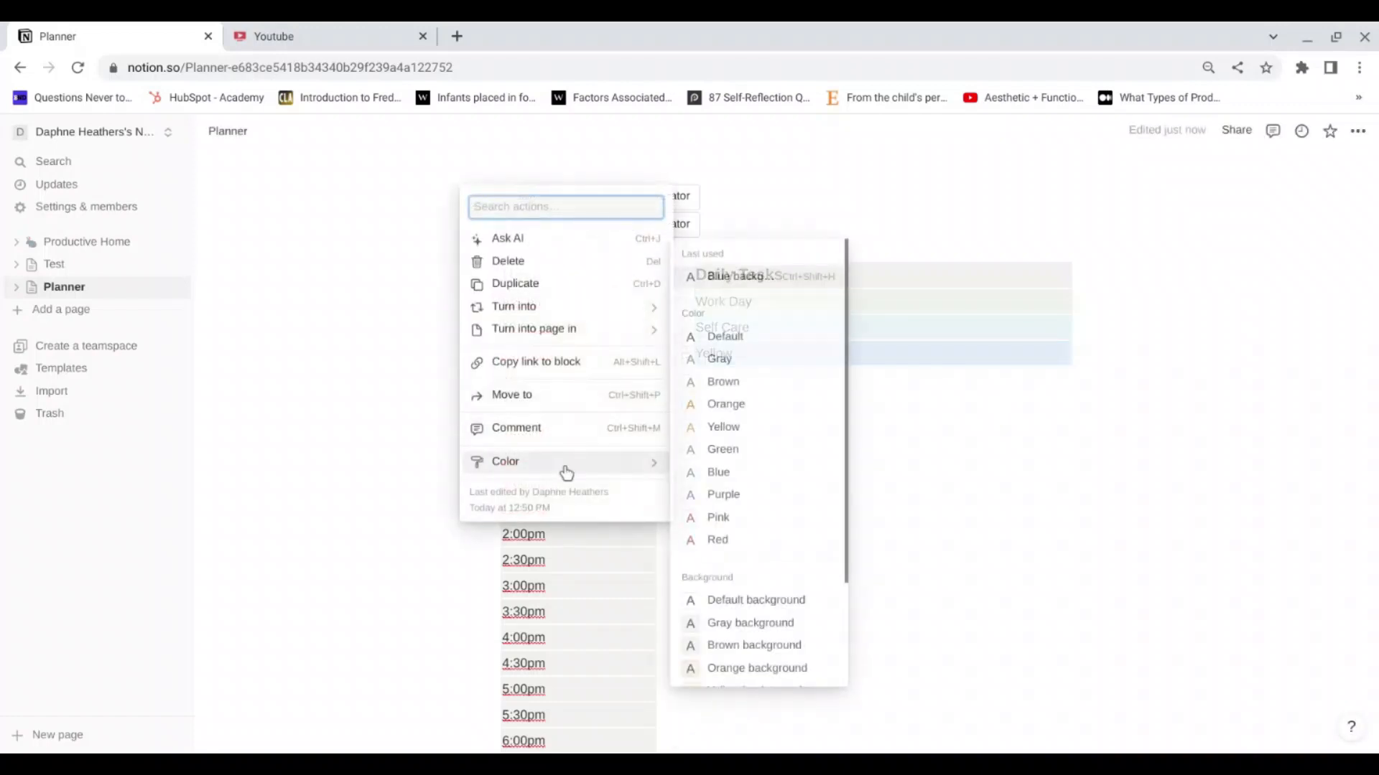
{"action": "scroll", "coordinate": [816, 474], "scroll_direction": "down", "scroll_amount": 3}
{"action": "left_click", "coordinate": [756, 556]}
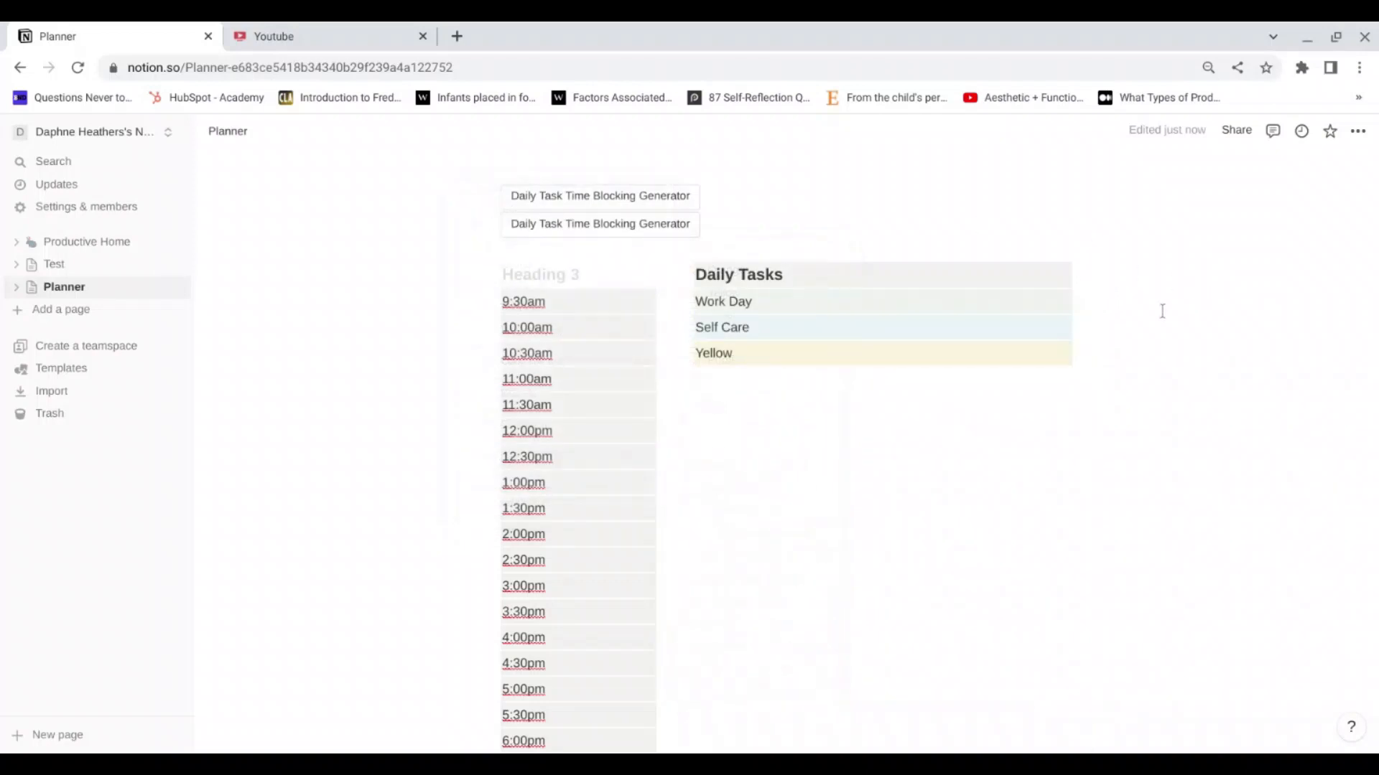
Step: Extend the Yellow block under Daily Tasks with three empty lines inside the same block
{"action": "scroll", "coordinate": [1141, 342], "scroll_direction": "down", "scroll_amount": 1}
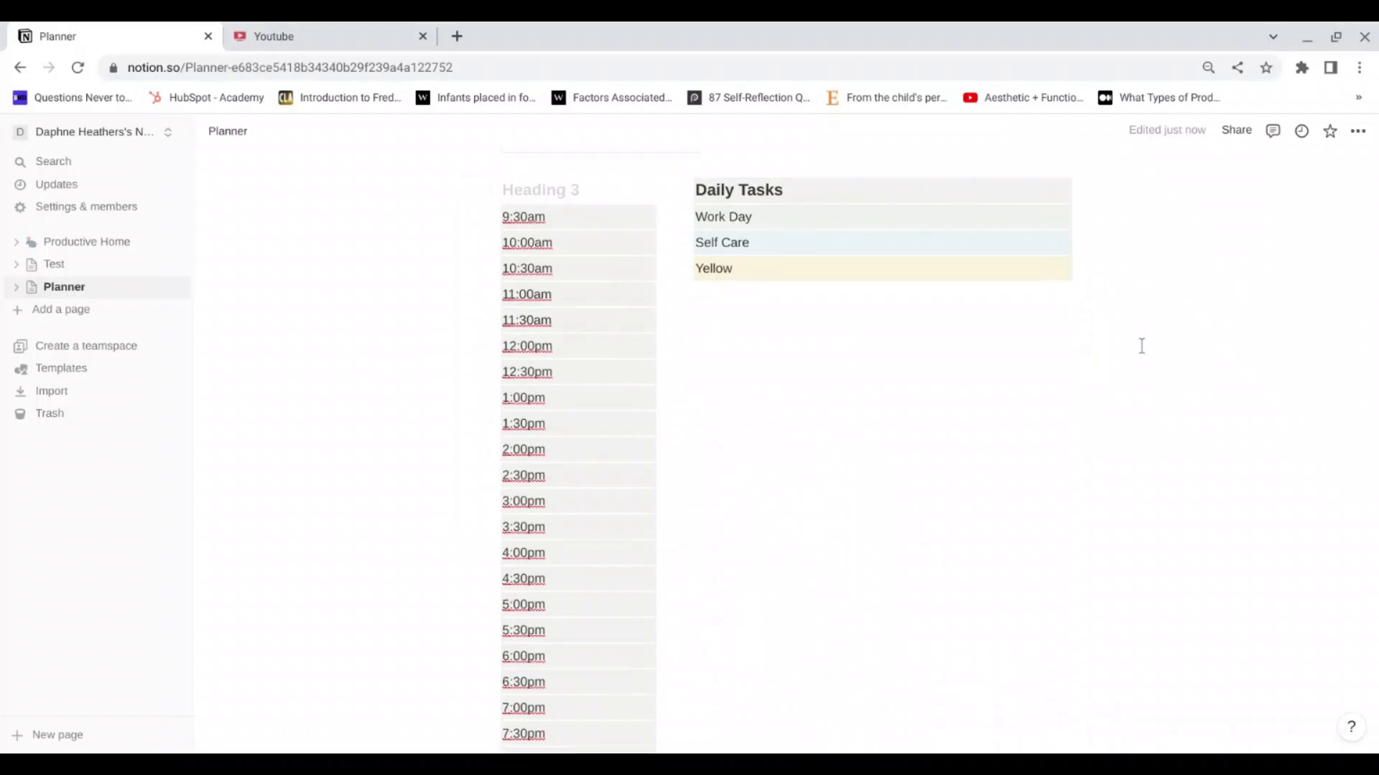
{"action": "scroll", "coordinate": [1142, 346], "scroll_direction": "down", "scroll_amount": 4}
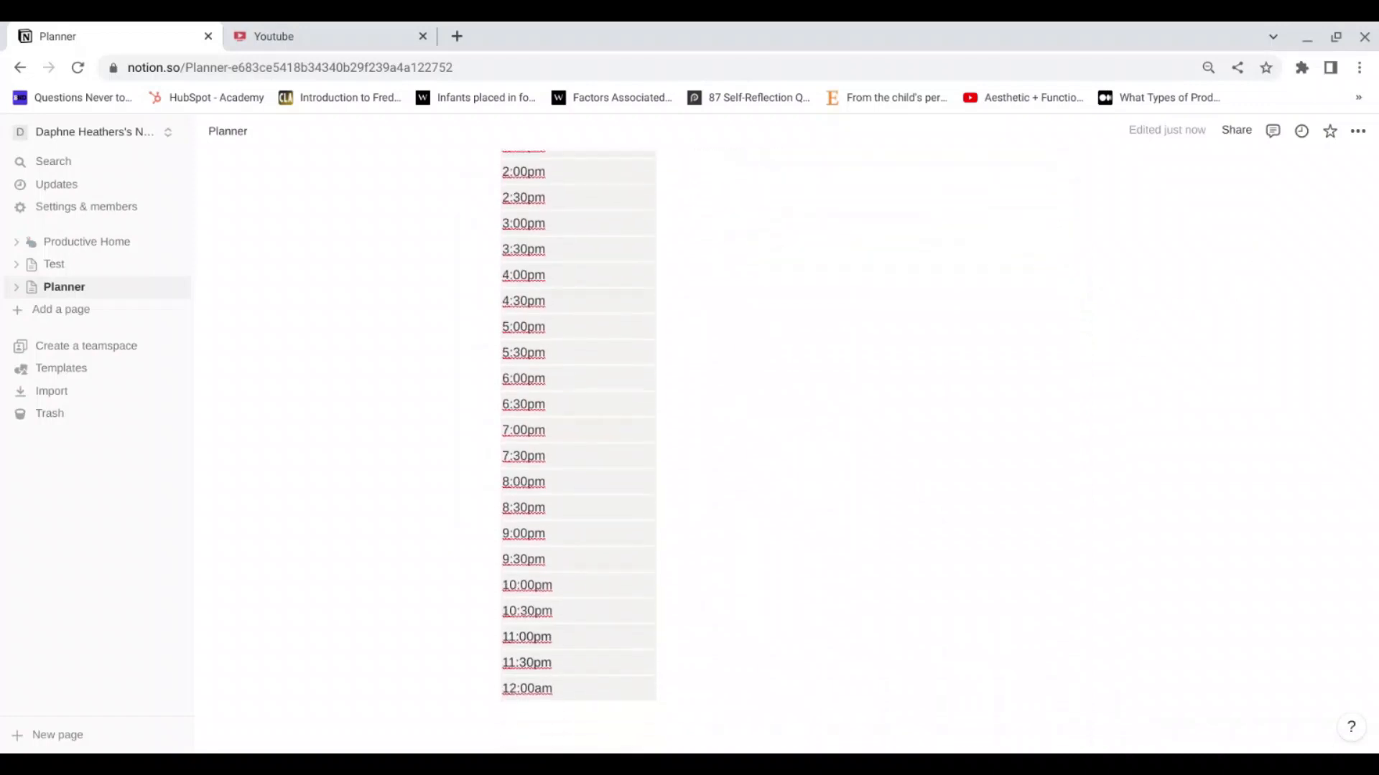
{"action": "scroll", "coordinate": [785, 451], "scroll_direction": "up", "scroll_amount": 4}
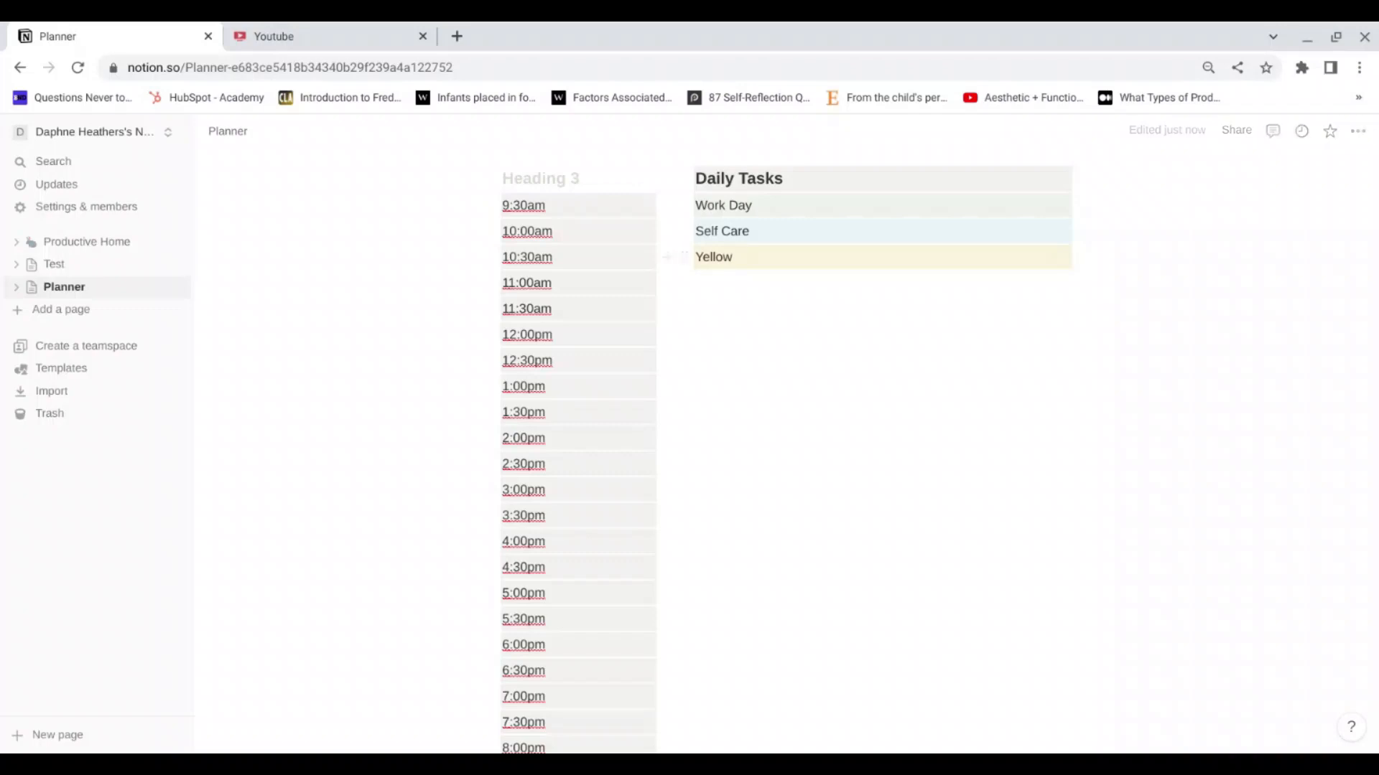
{"action": "key", "text": "shift+Return"}
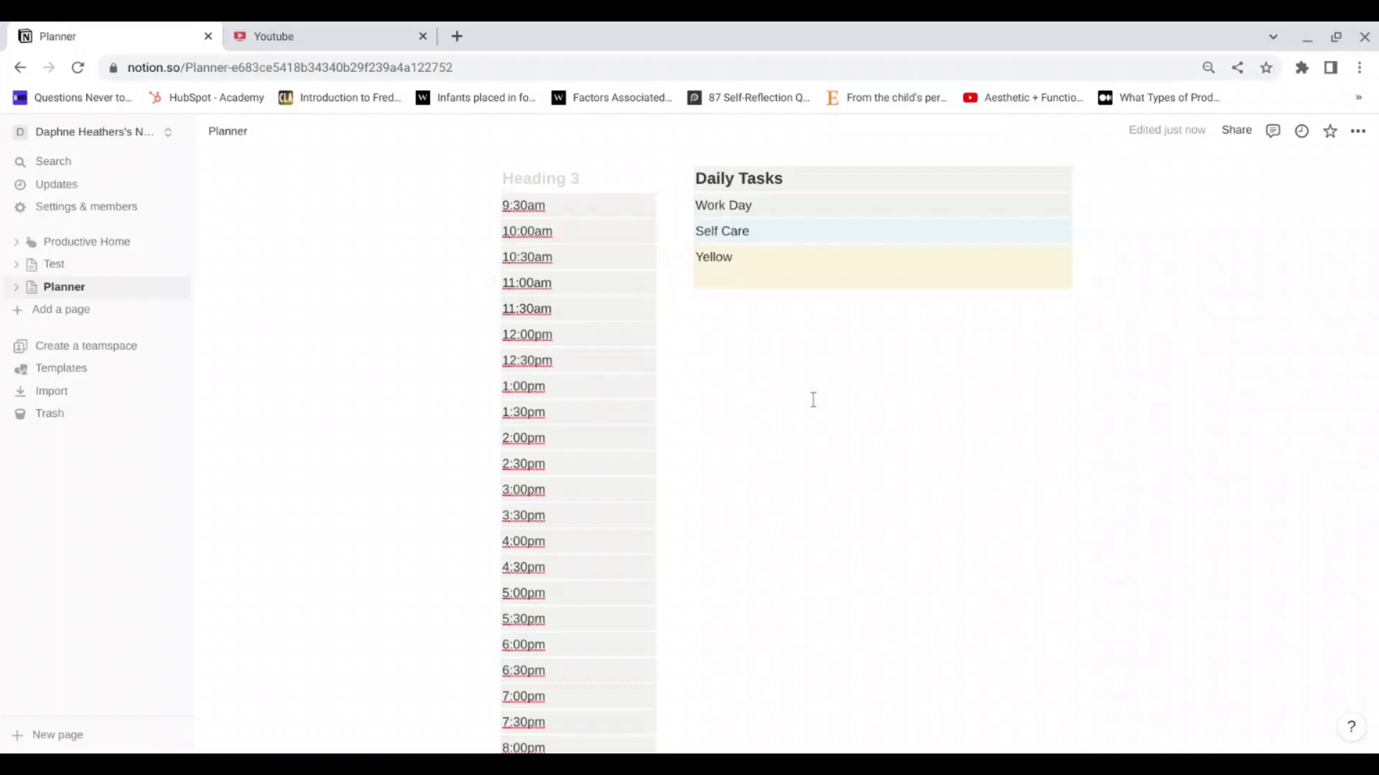
{"action": "key", "text": "shift+Return"}
{"action": "key", "text": "shift+Return"}
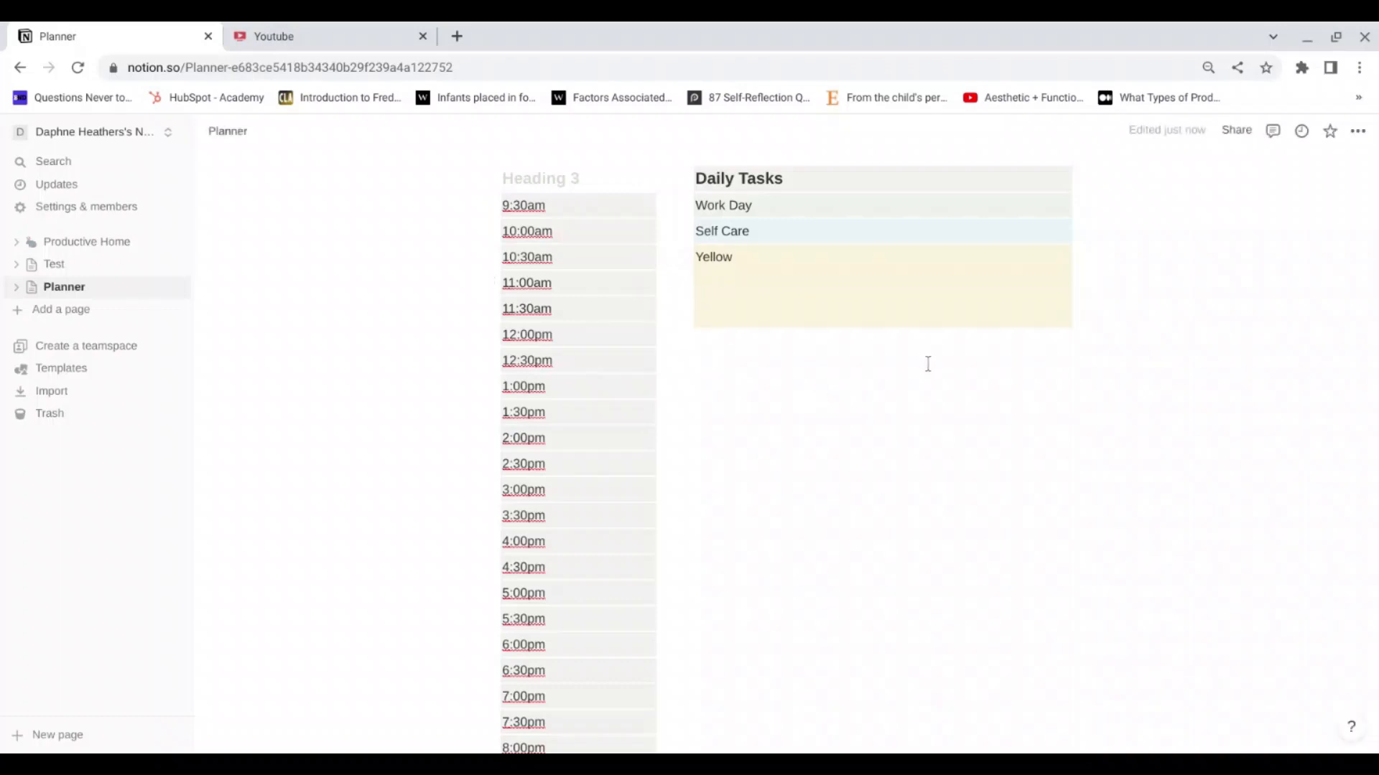
{"action": "scroll", "coordinate": [1095, 437], "scroll_direction": "up", "scroll_amount": 3}
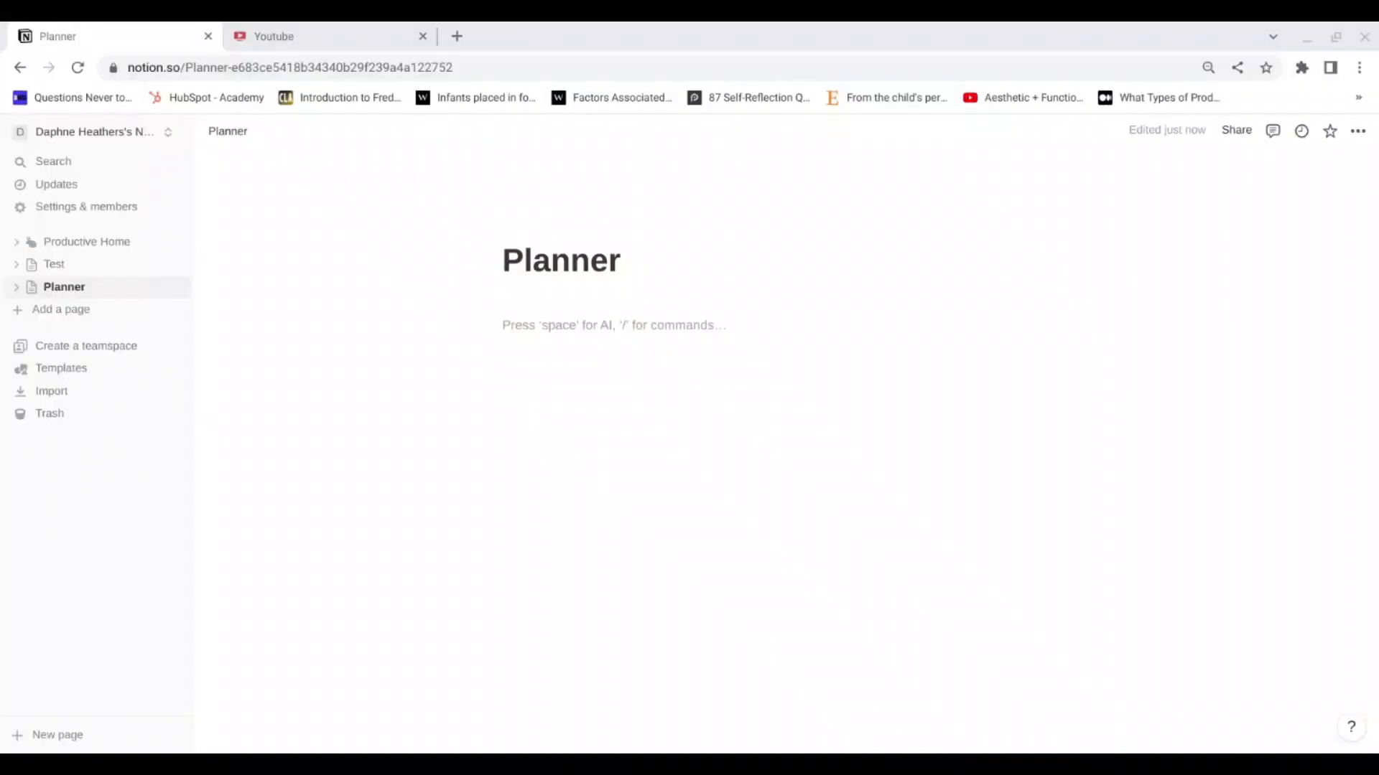
Step: Insert a Board view into the empty Planner page, using a new database as its data source
{"action": "left_click", "coordinate": [784, 25]}
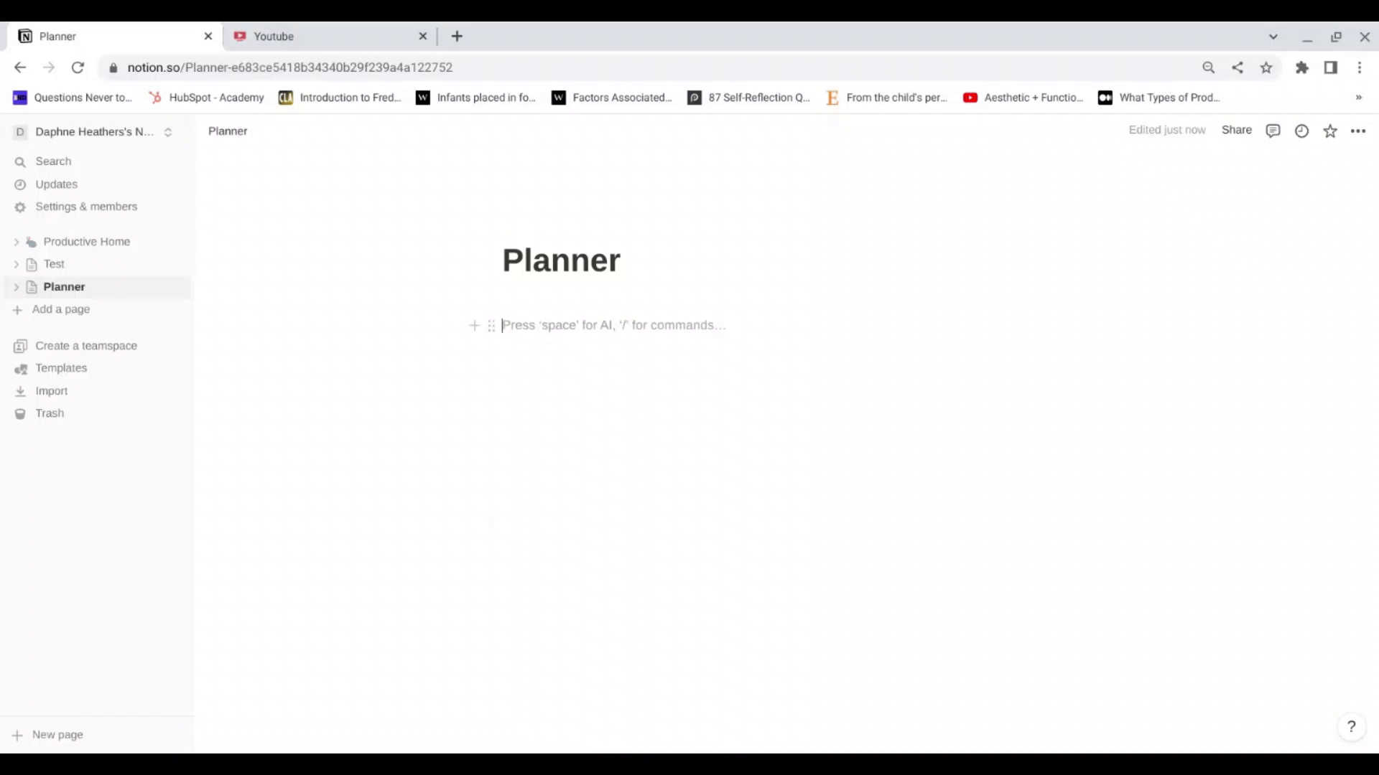
{"action": "type", "text": "/"}
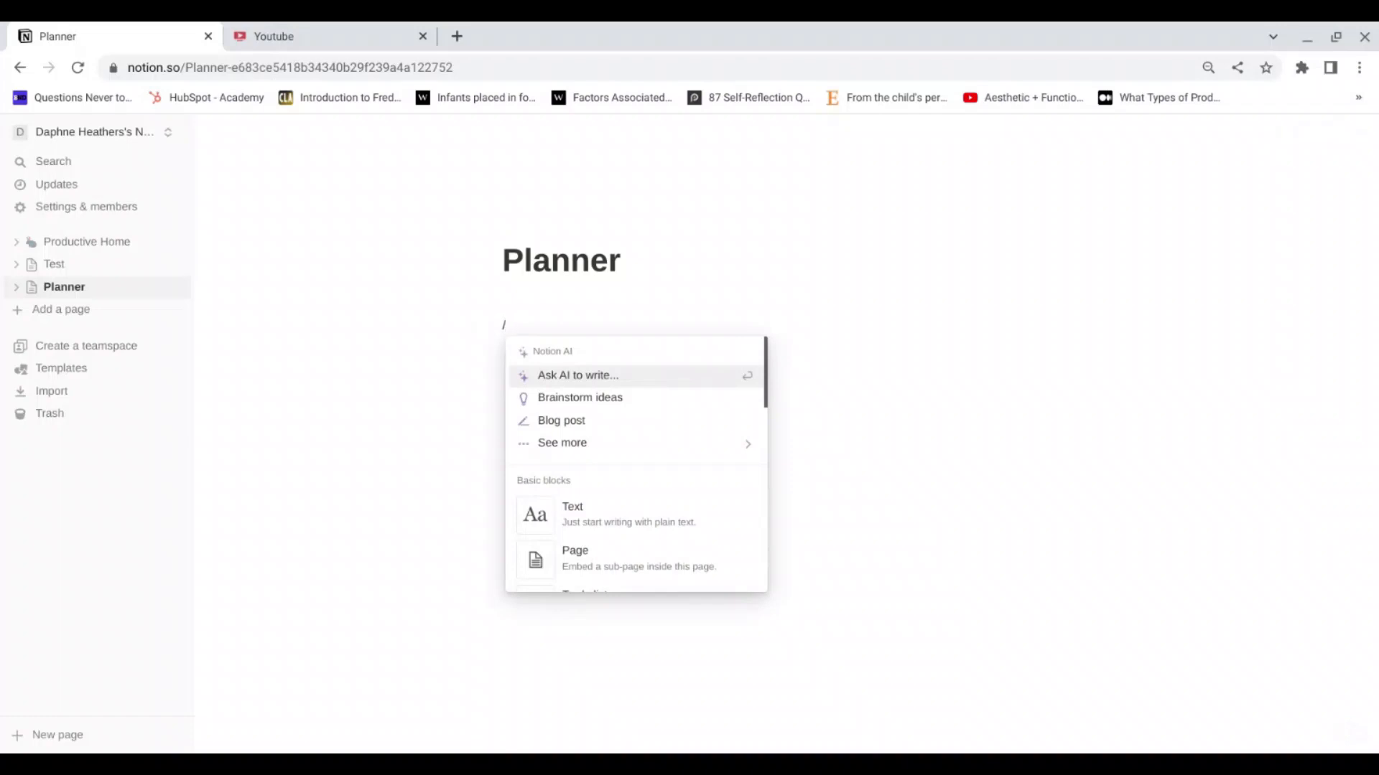
{"action": "type", "text": "boar"}
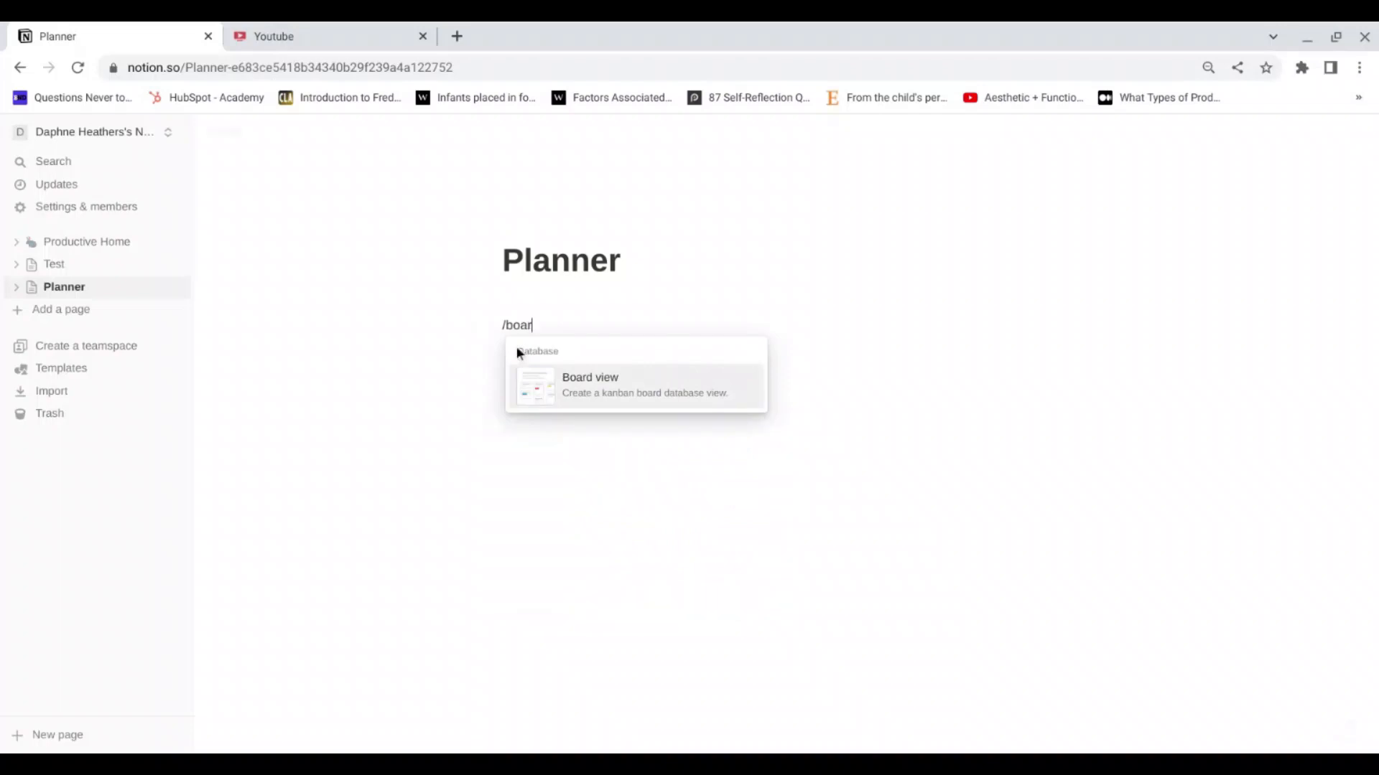
{"action": "left_click", "coordinate": [579, 384]}
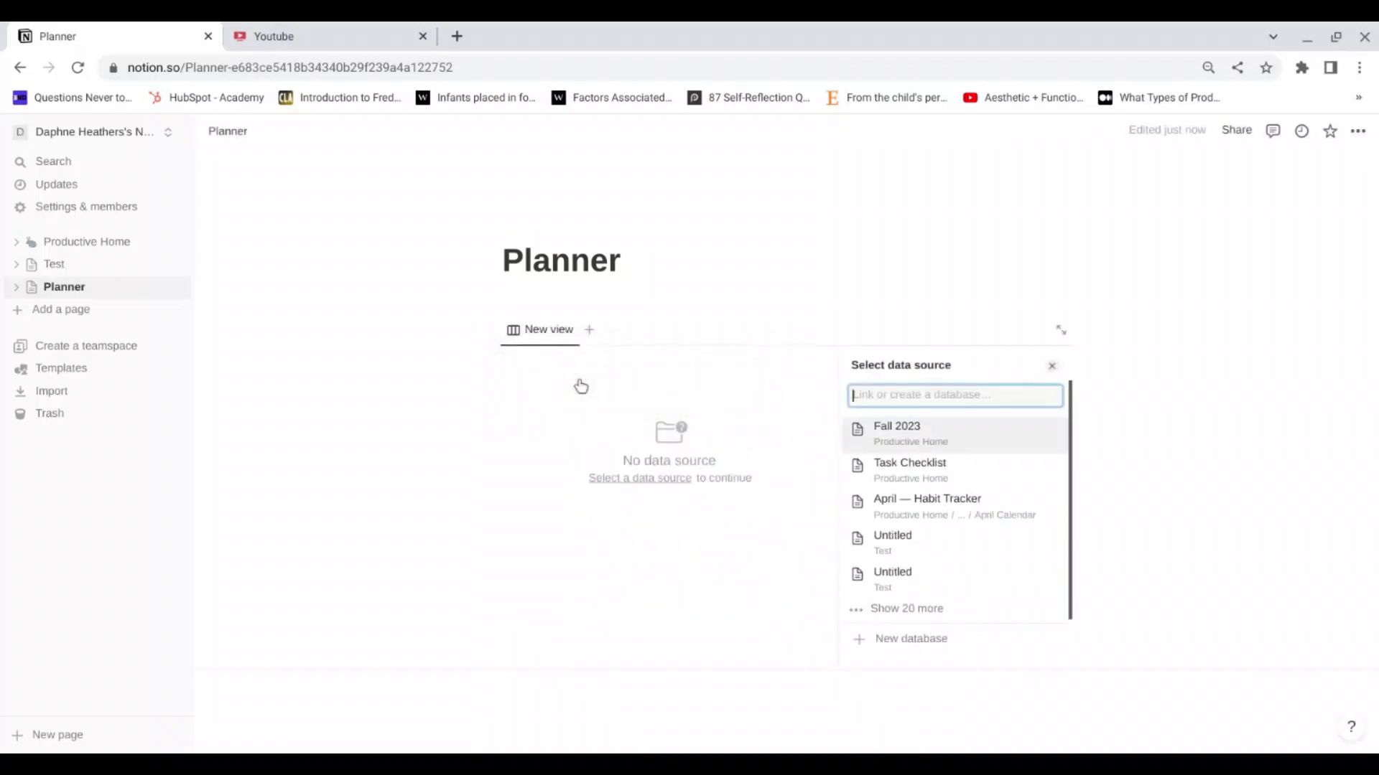
{"action": "left_click", "coordinate": [919, 639]}
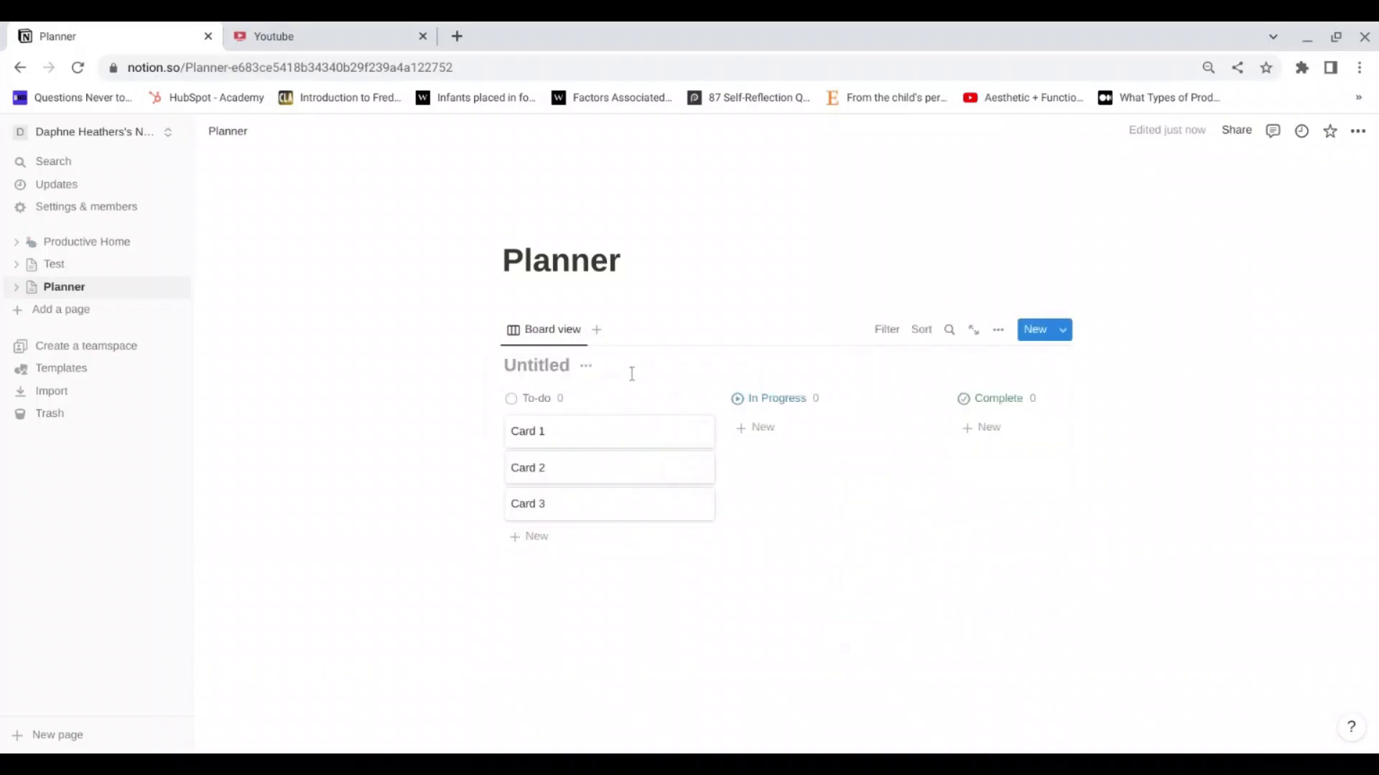
Step: Change the type of the board's Status property to Multi-select
{"action": "left_click", "coordinate": [1001, 332]}
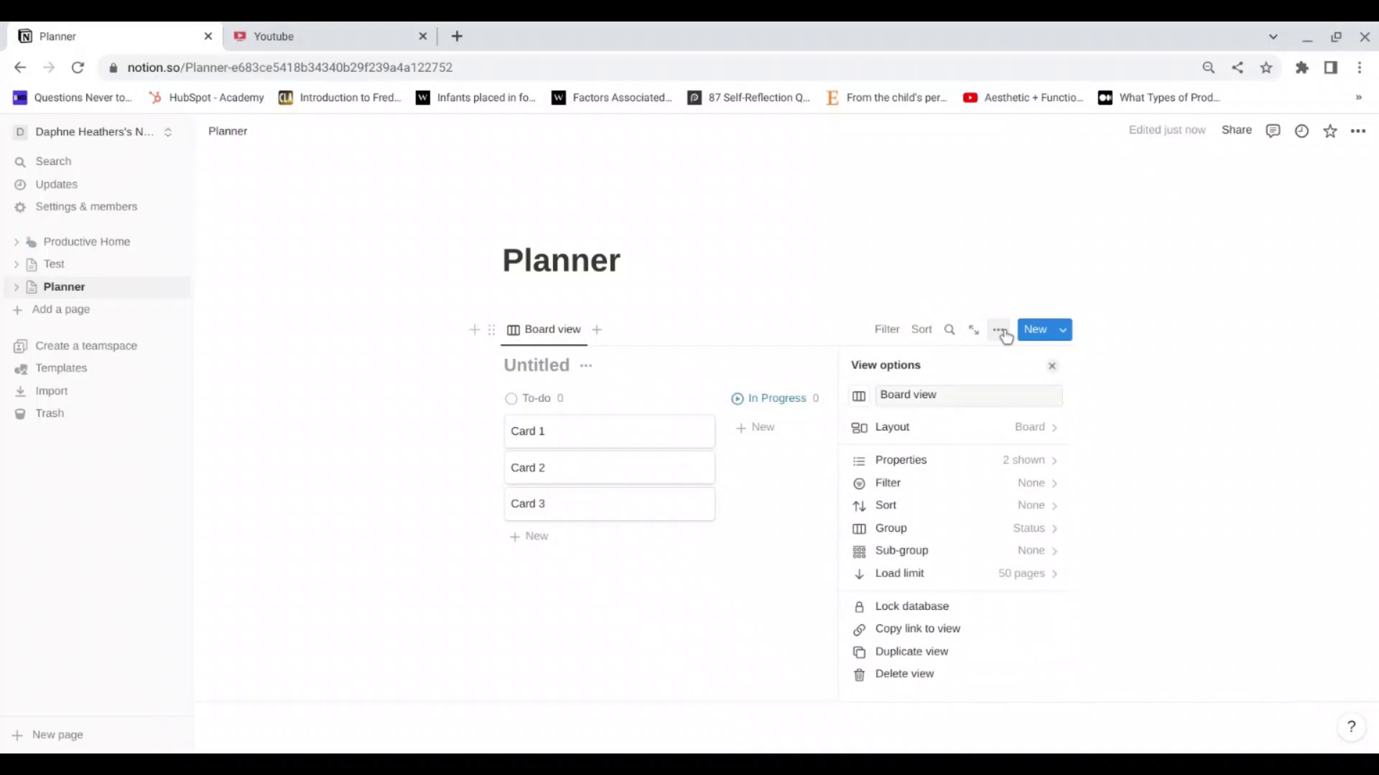
{"action": "left_click", "coordinate": [953, 464]}
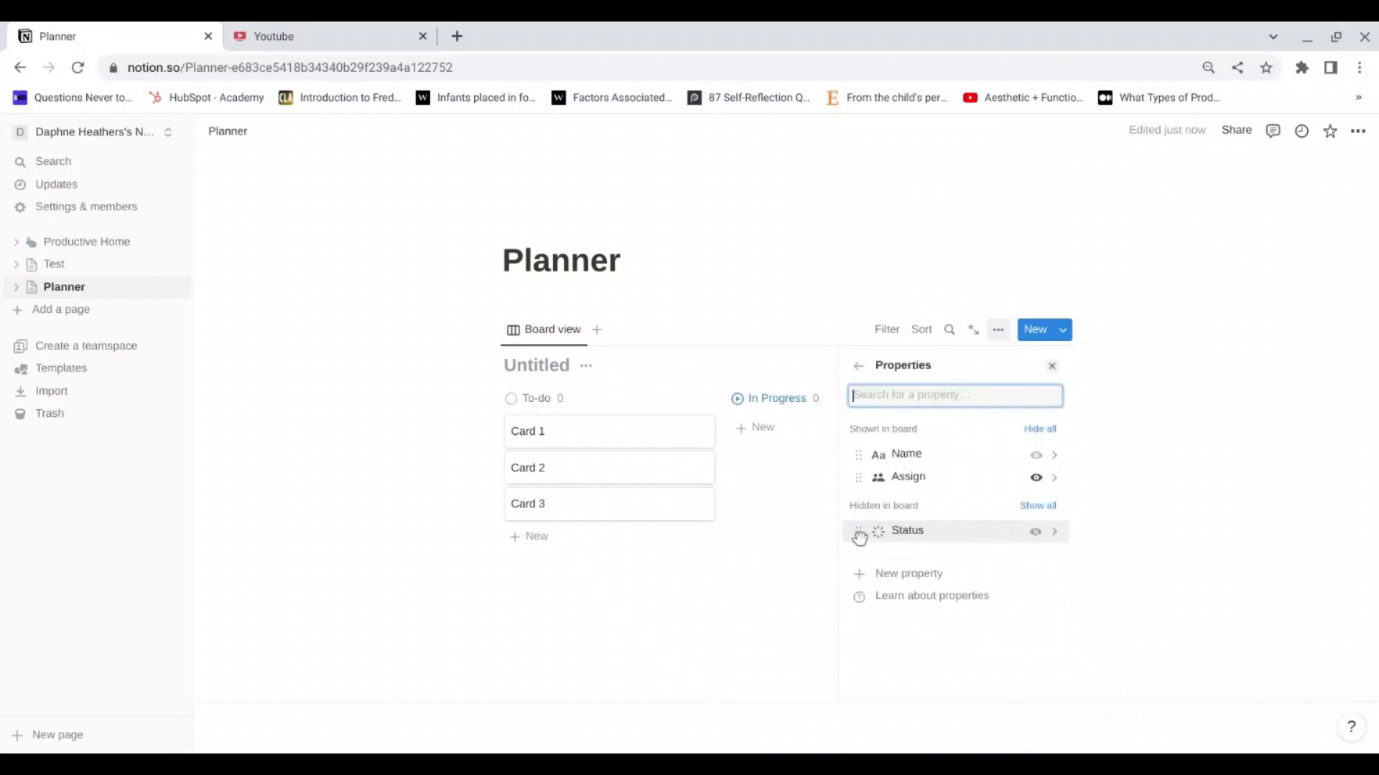
{"action": "left_click", "coordinate": [860, 537]}
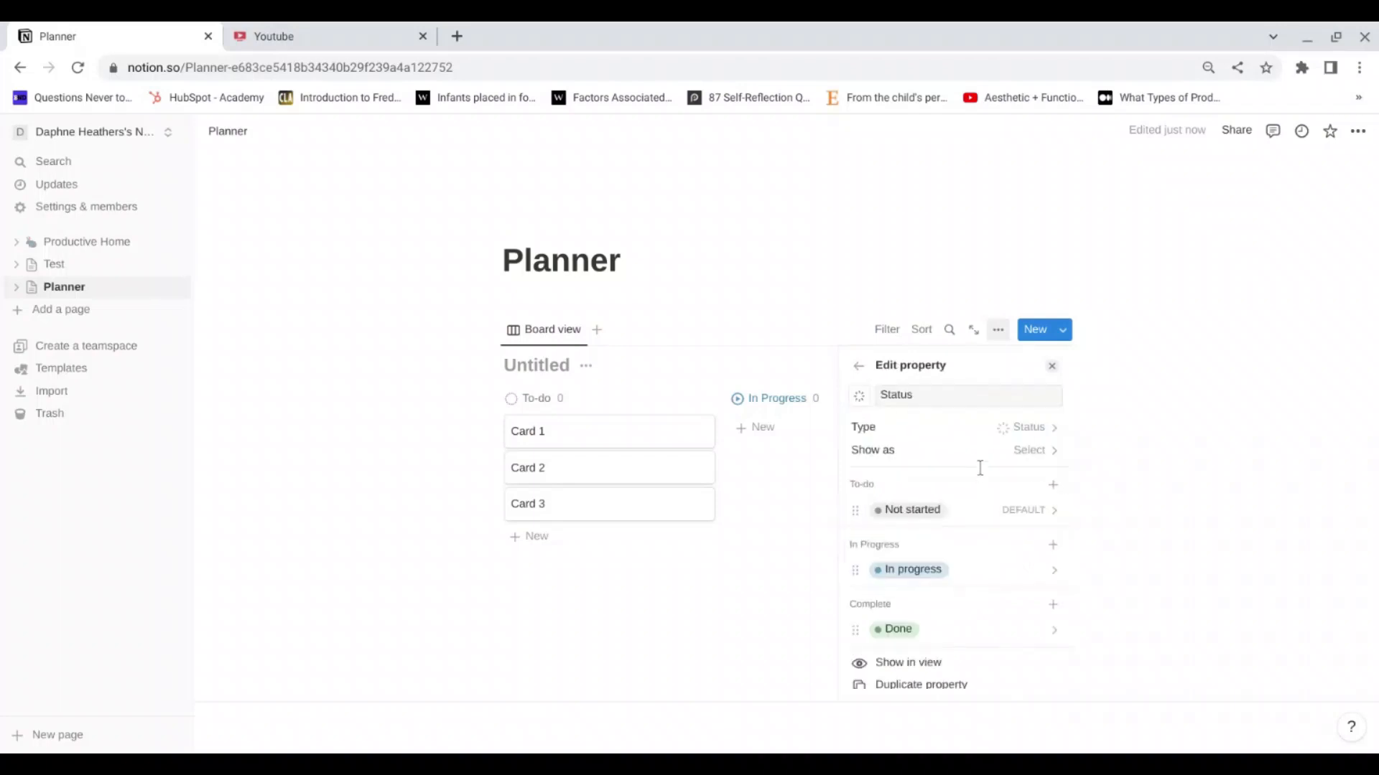
{"action": "left_click", "coordinate": [925, 429]}
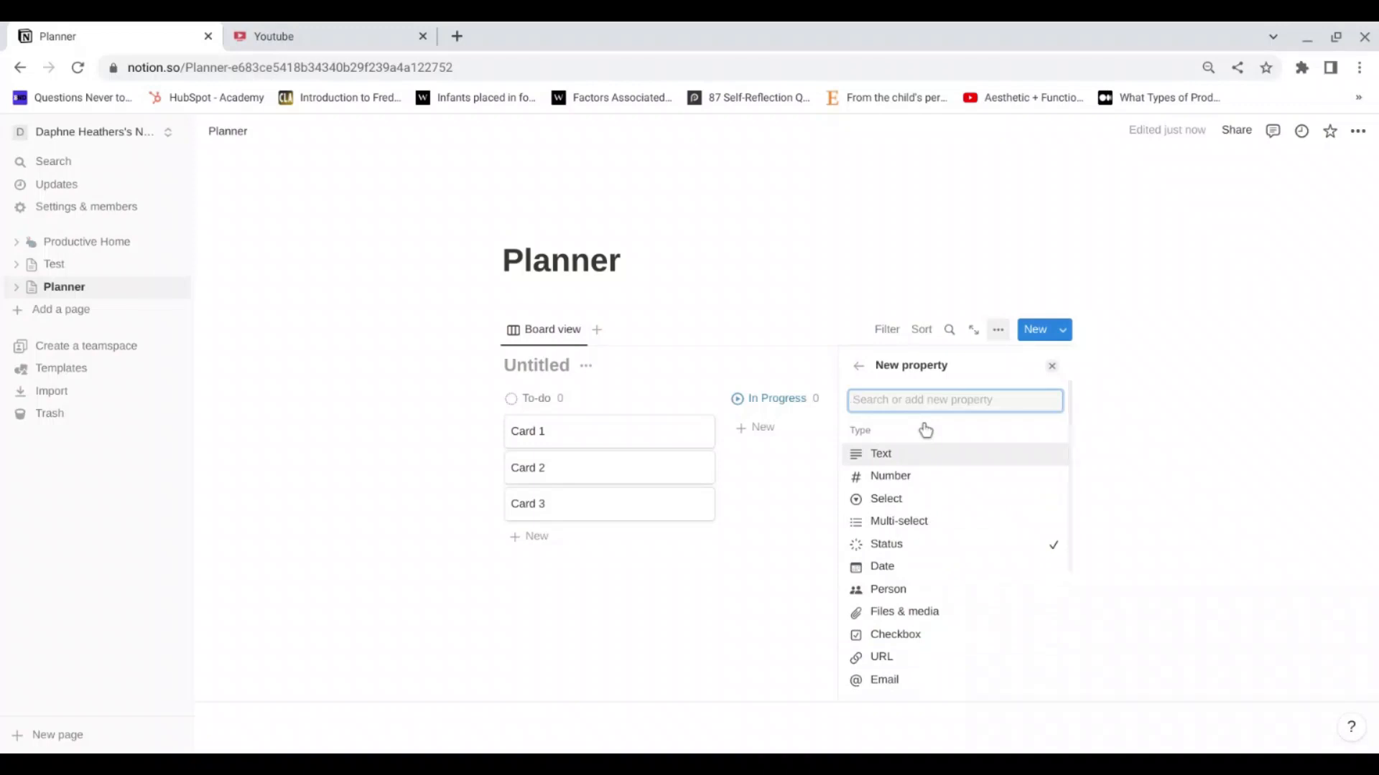
{"action": "left_click", "coordinate": [951, 530]}
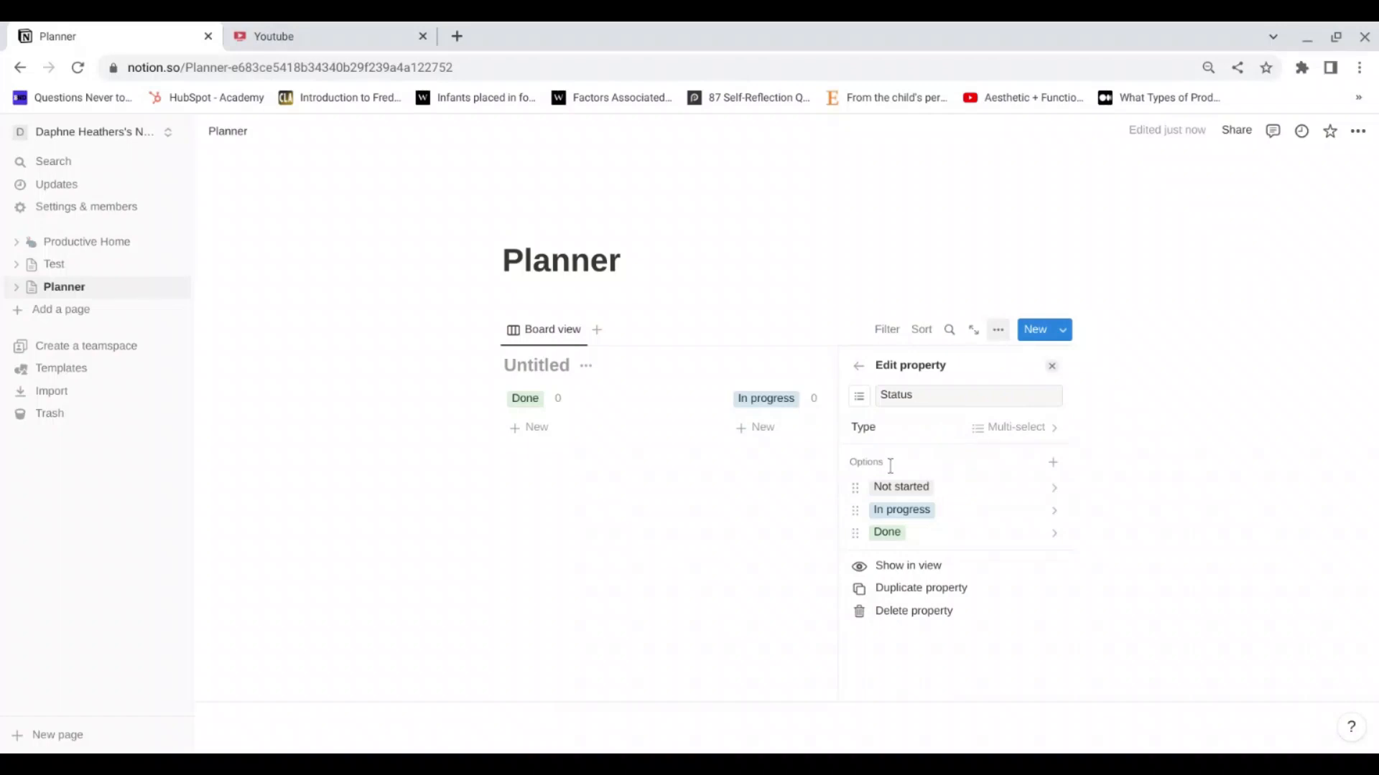
Step: Remove the Not started, In progress and Done options from the Status property
{"action": "left_click", "coordinate": [864, 486]}
{"action": "left_click", "coordinate": [963, 202]}
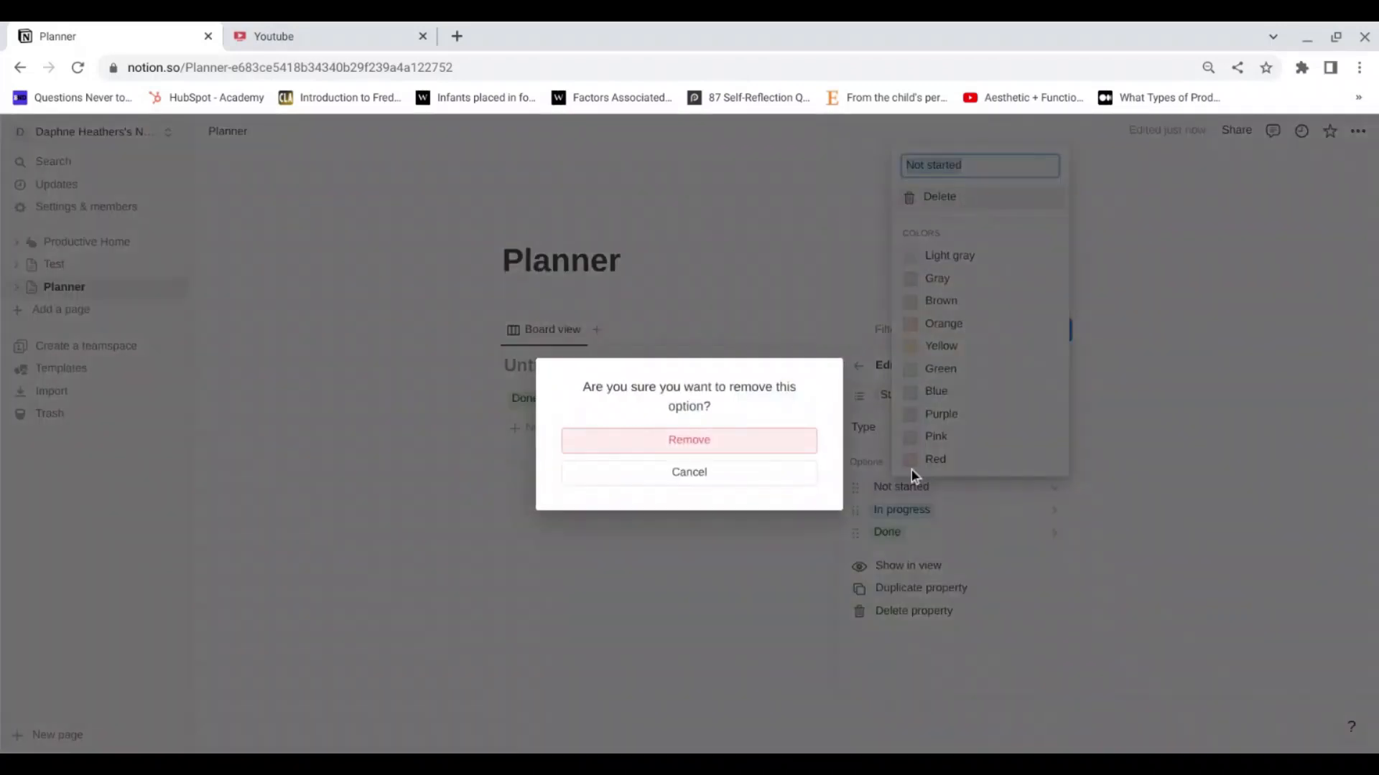
{"action": "left_click", "coordinate": [795, 450]}
{"action": "left_click", "coordinate": [859, 490]}
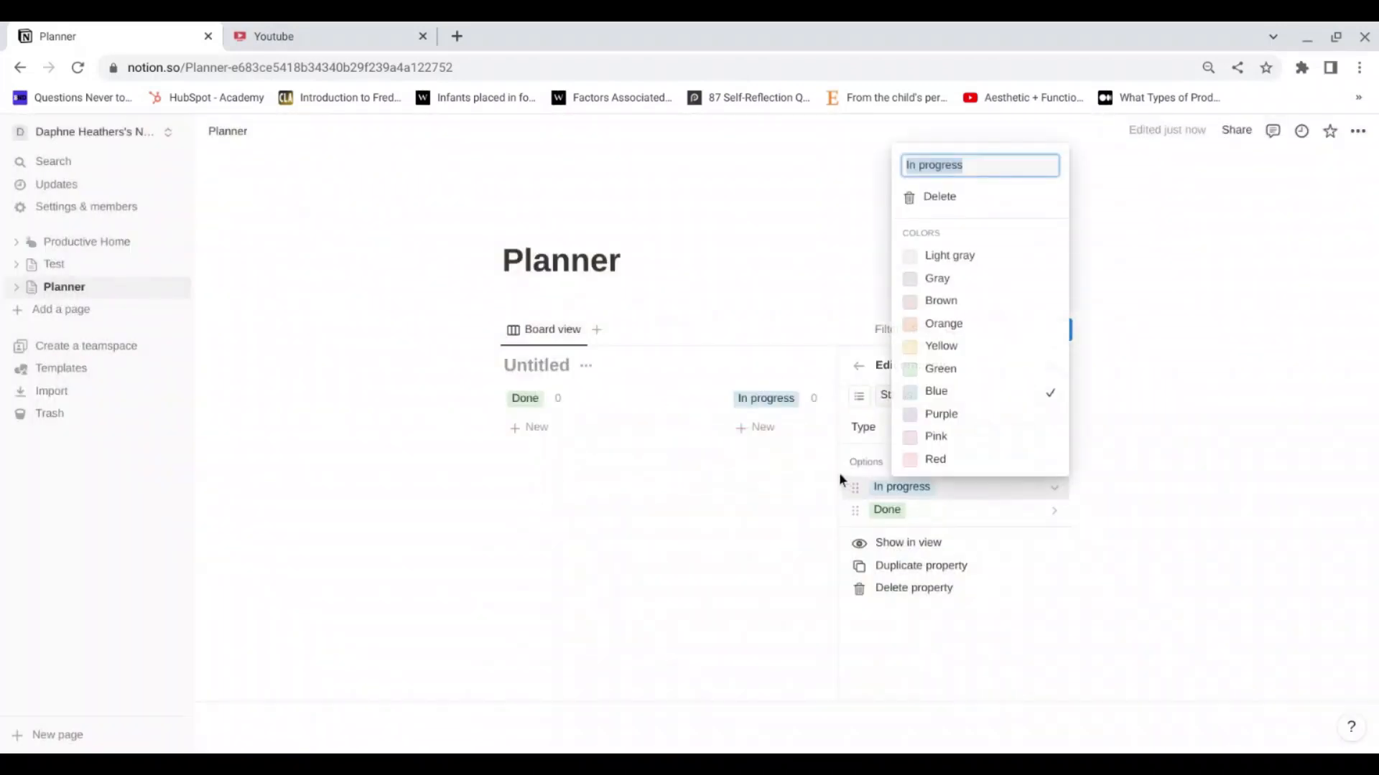
{"action": "left_click", "coordinate": [1008, 204]}
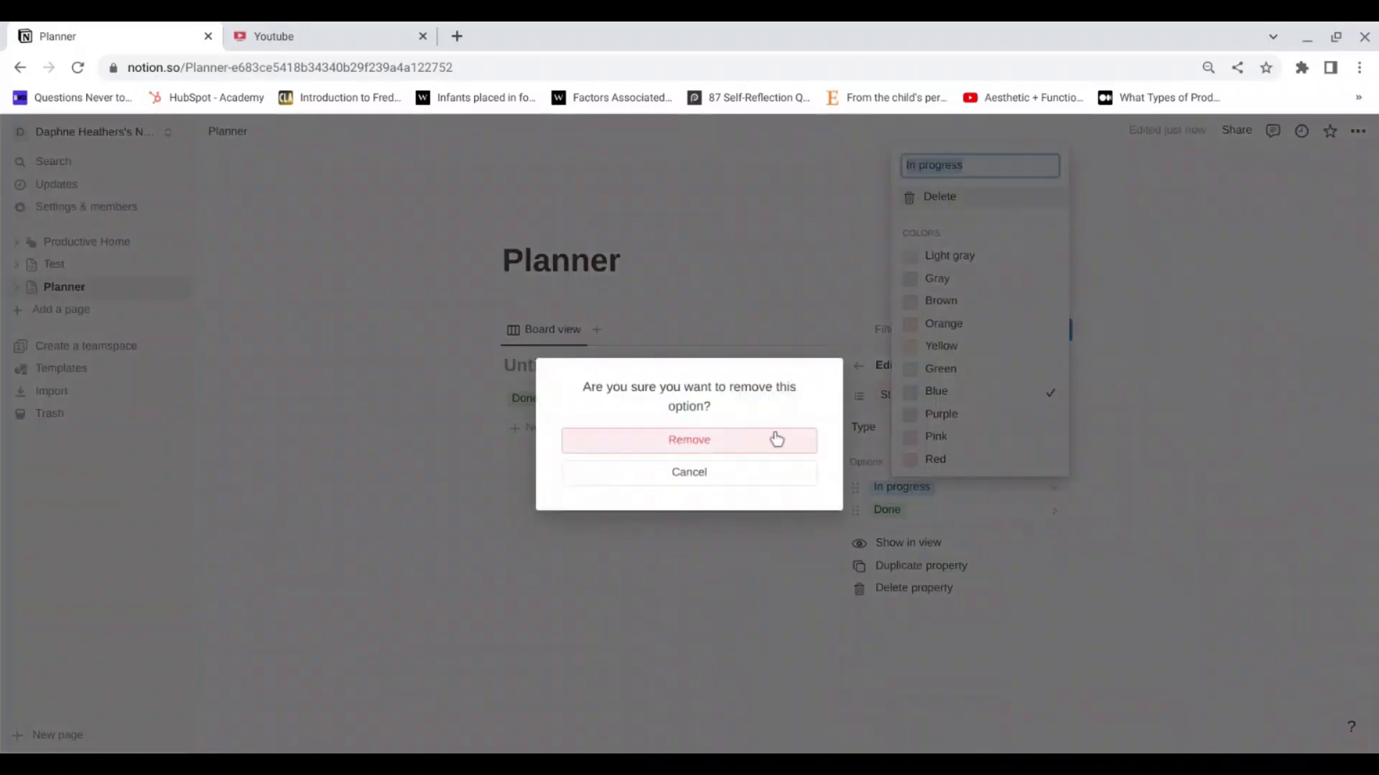
{"action": "left_click", "coordinate": [776, 439]}
Step: Add the options Monday, Tuesday, Wednesday and Thursday to the Status property
{"action": "left_click", "coordinate": [919, 487]}
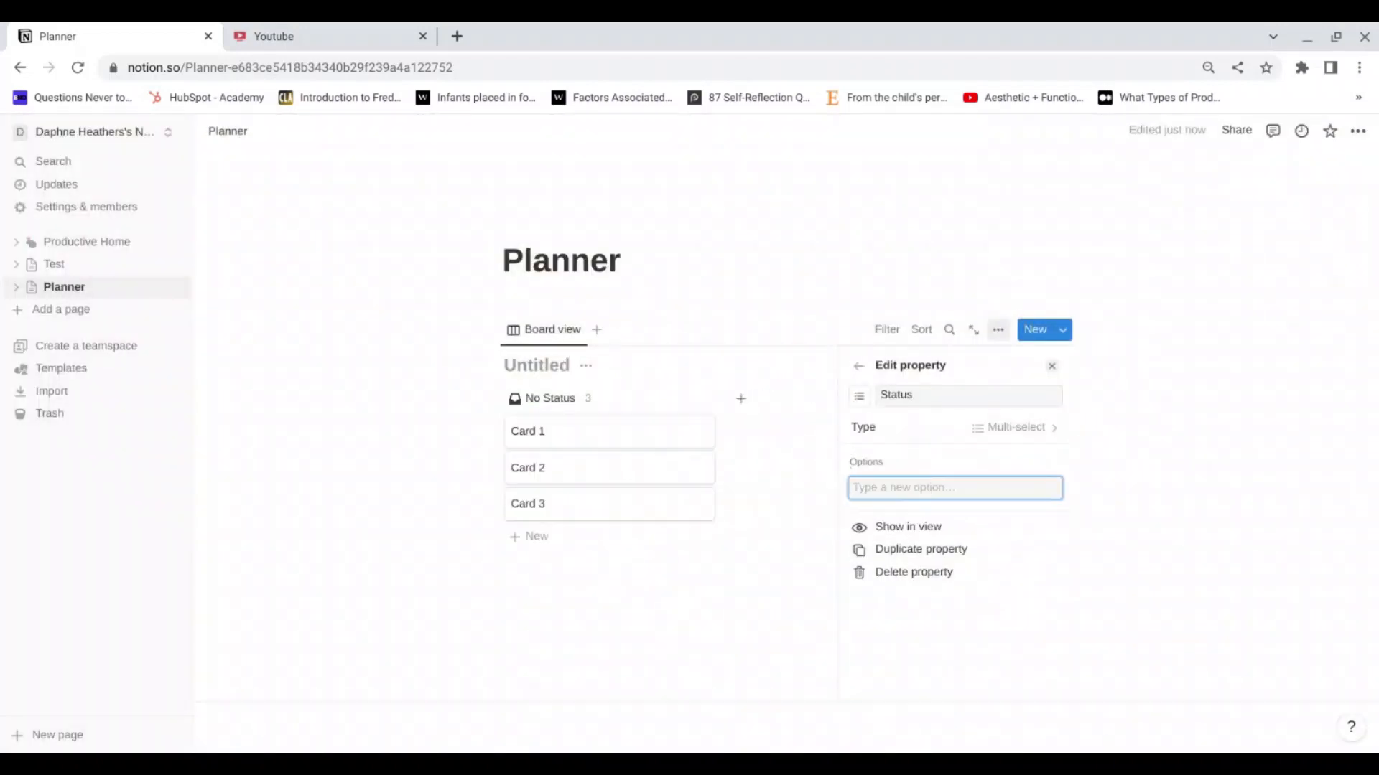
{"action": "type", "text": "Monday"}
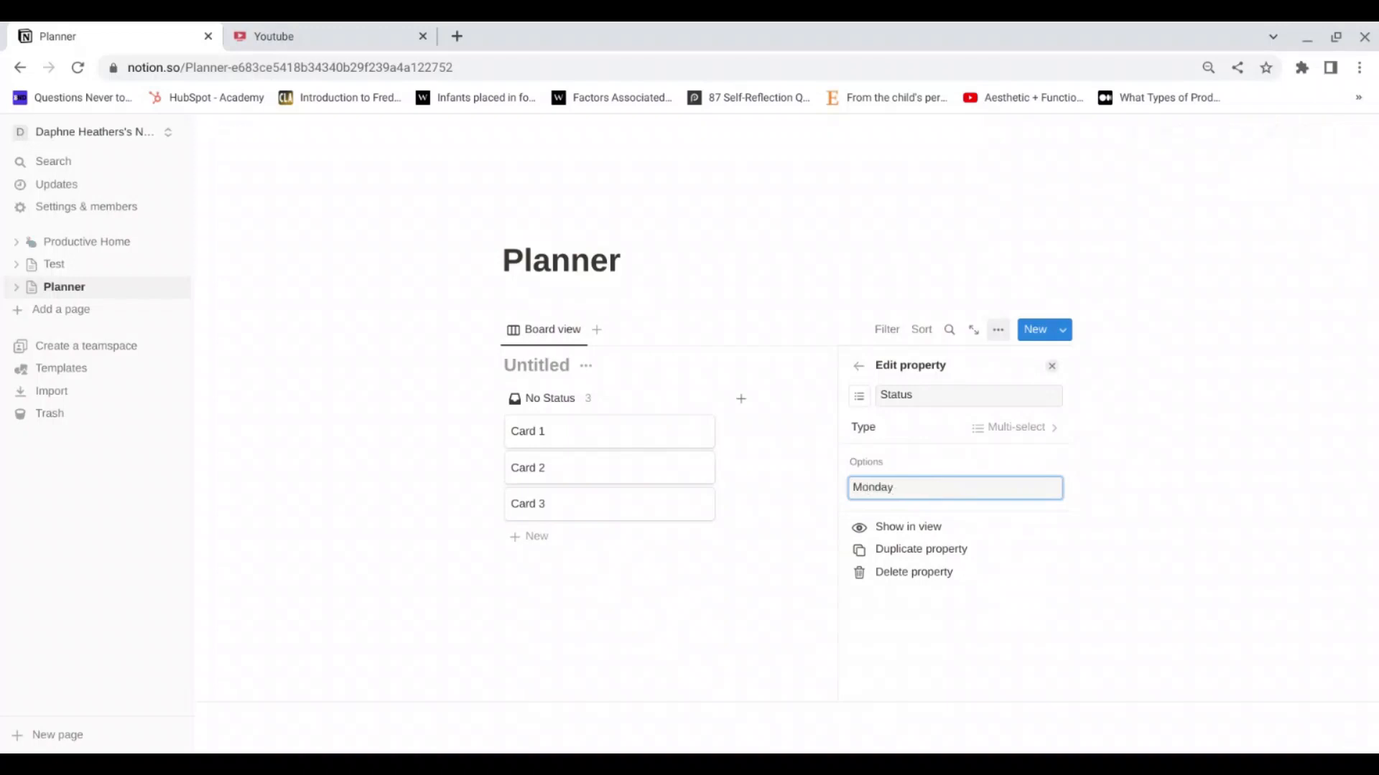
{"action": "key", "text": "Return"}
{"action": "type", "text": "Tuesday"}
{"action": "key", "text": "Return"}
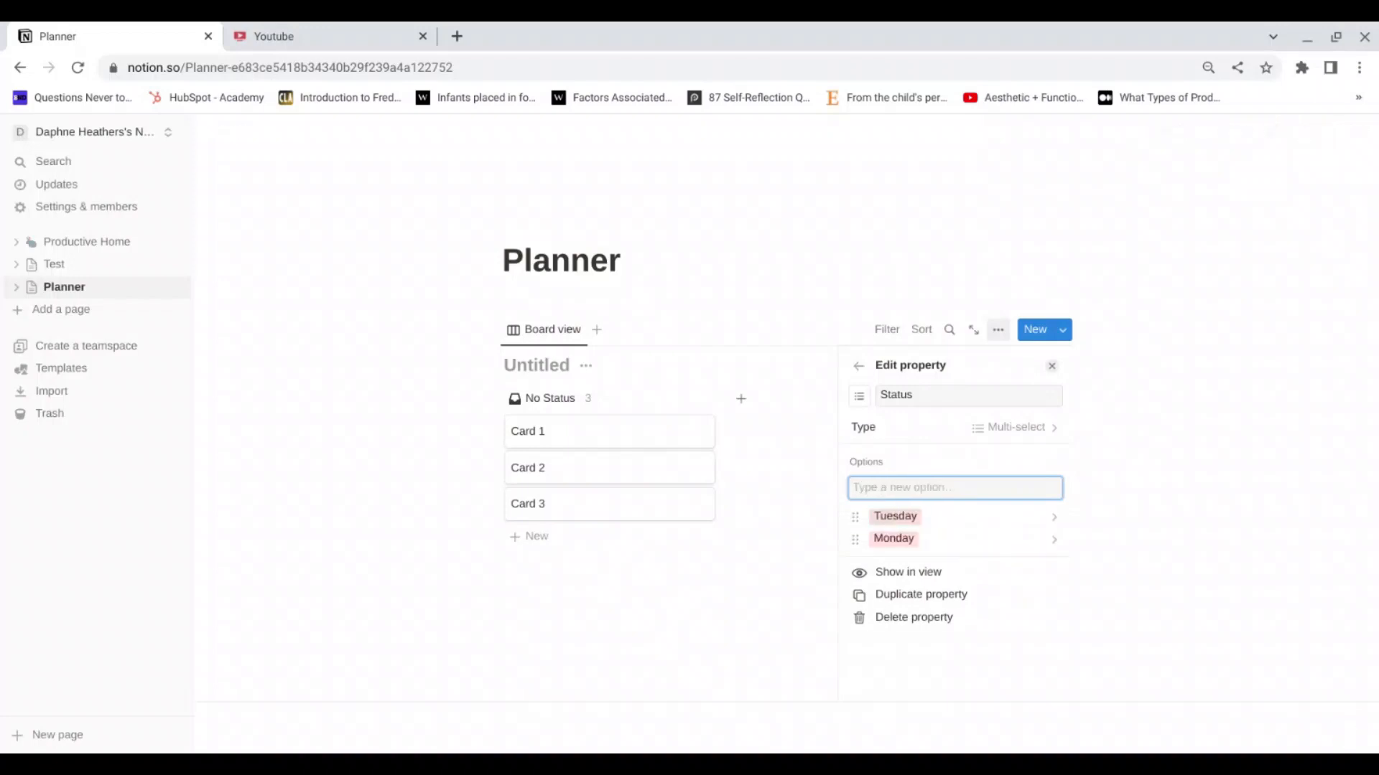
{"action": "type", "text": "Wednesday"}
{"action": "key", "text": "Return"}
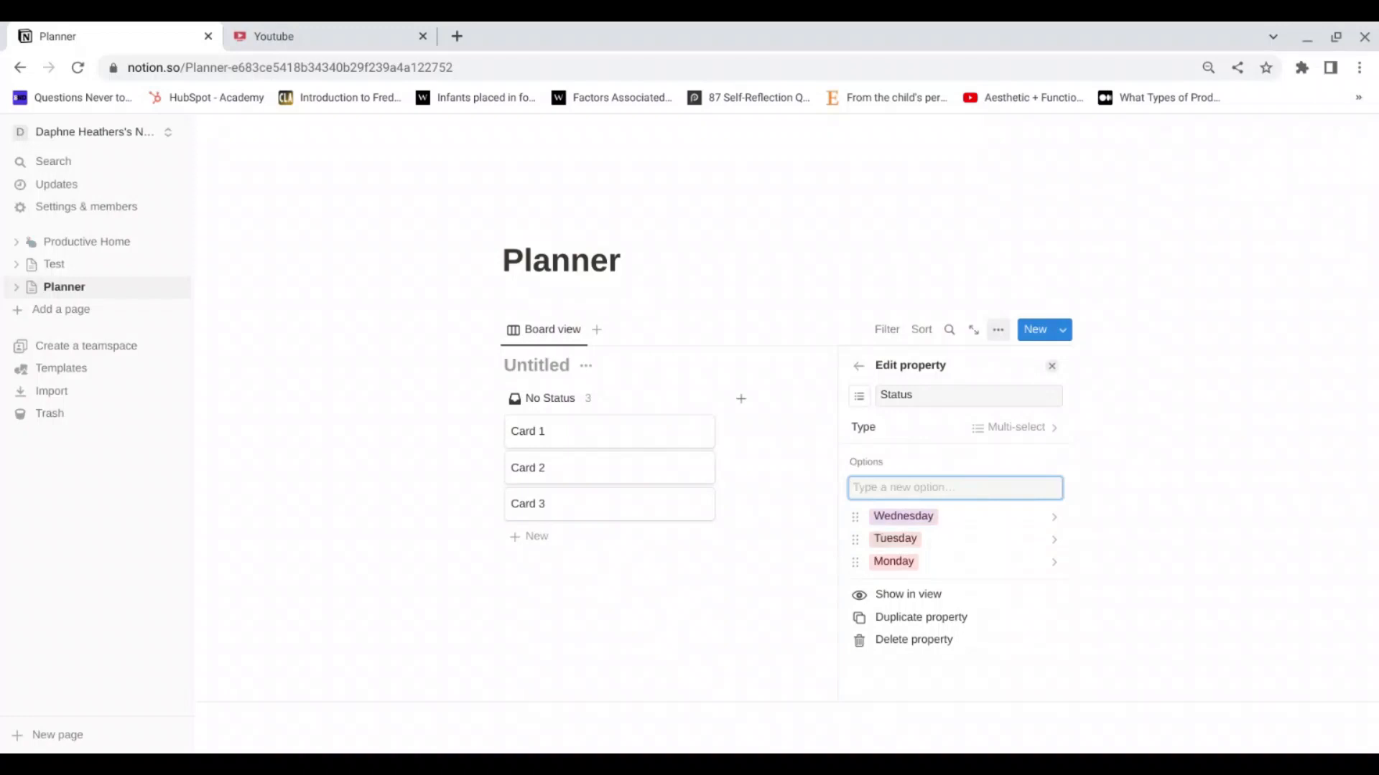
{"action": "type", "text": "Thursday"}
{"action": "key", "text": "Return"}
Step: Add Friday, Saturday and Sunday as further options of the Status property
{"action": "type", "text": "F"}
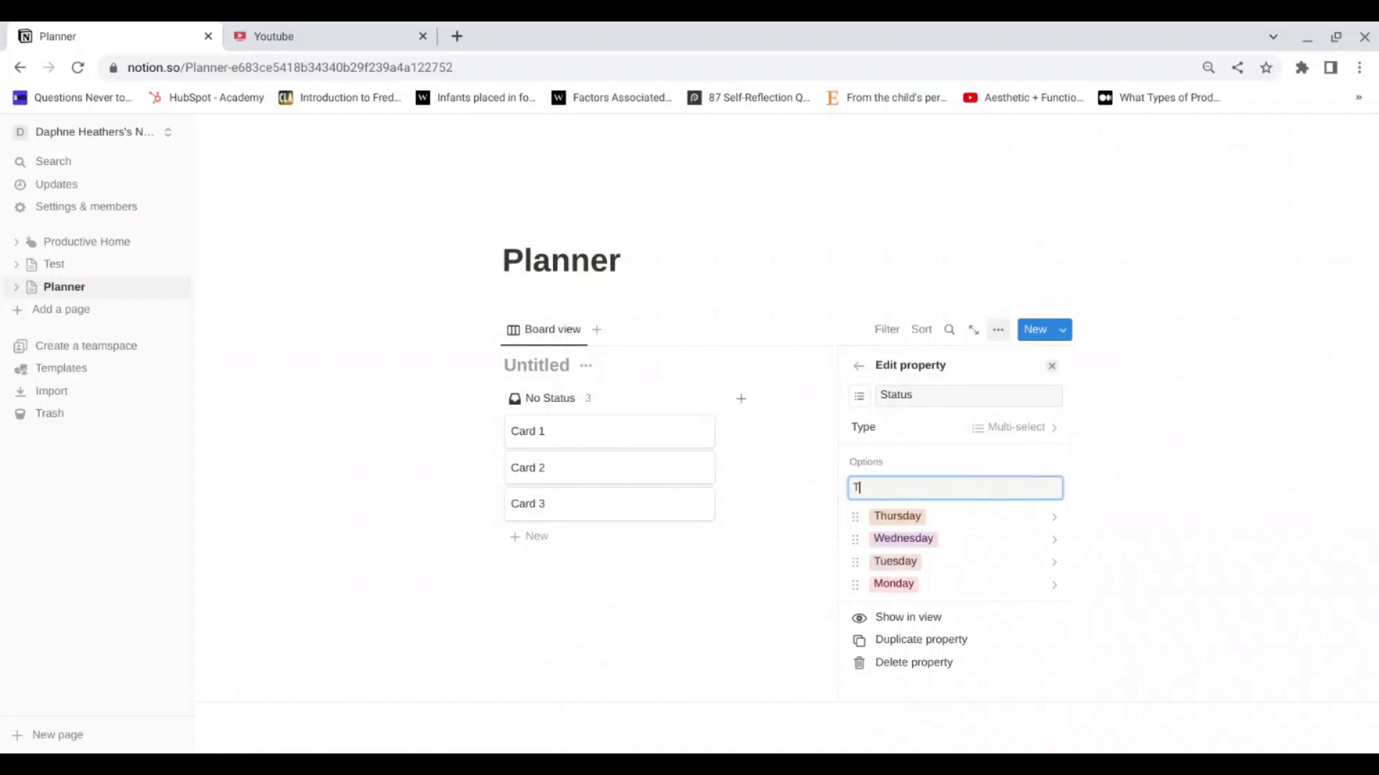
{"action": "type", "text": "riday"}
{"action": "key", "text": "Return"}
{"action": "type", "text": "S"}
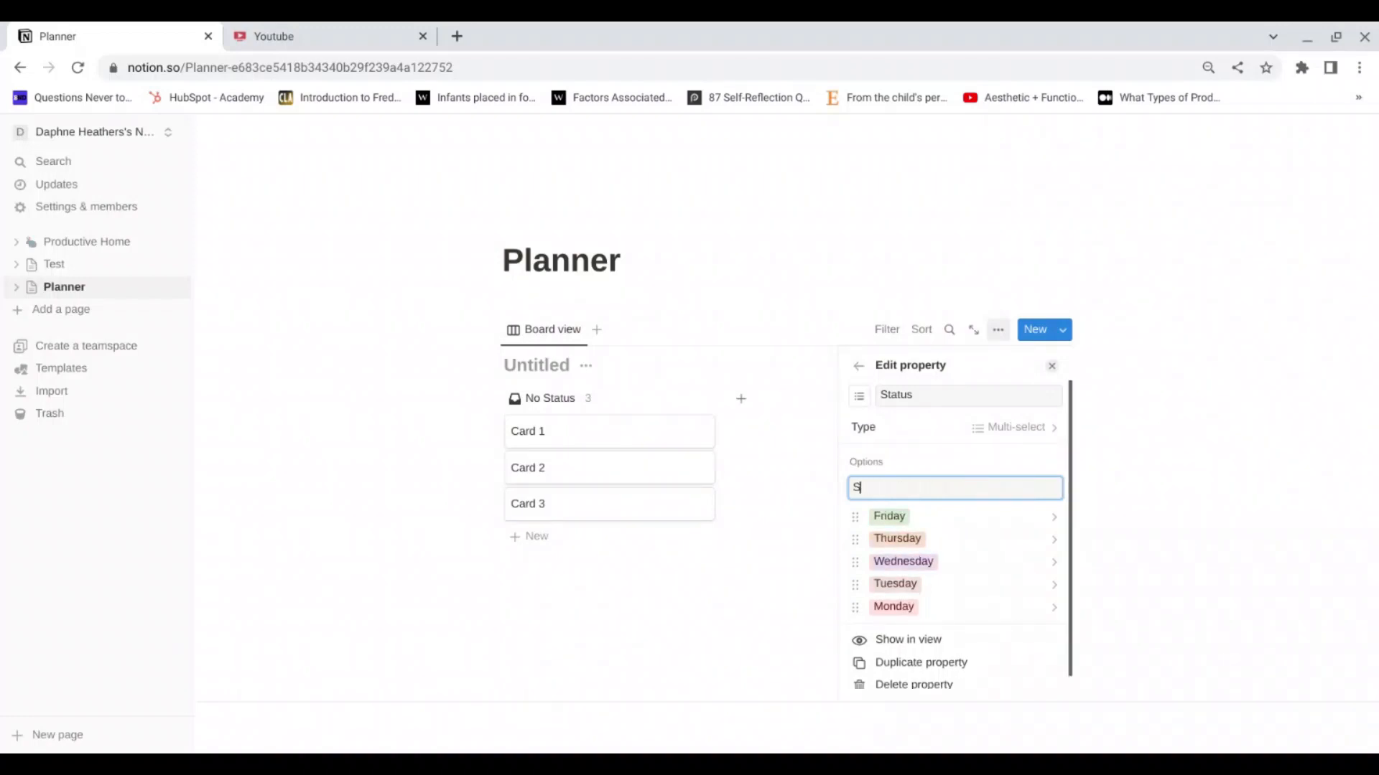
{"action": "type", "text": "aturday"}
{"action": "key", "text": "Return"}
{"action": "type", "text": "Sun"}
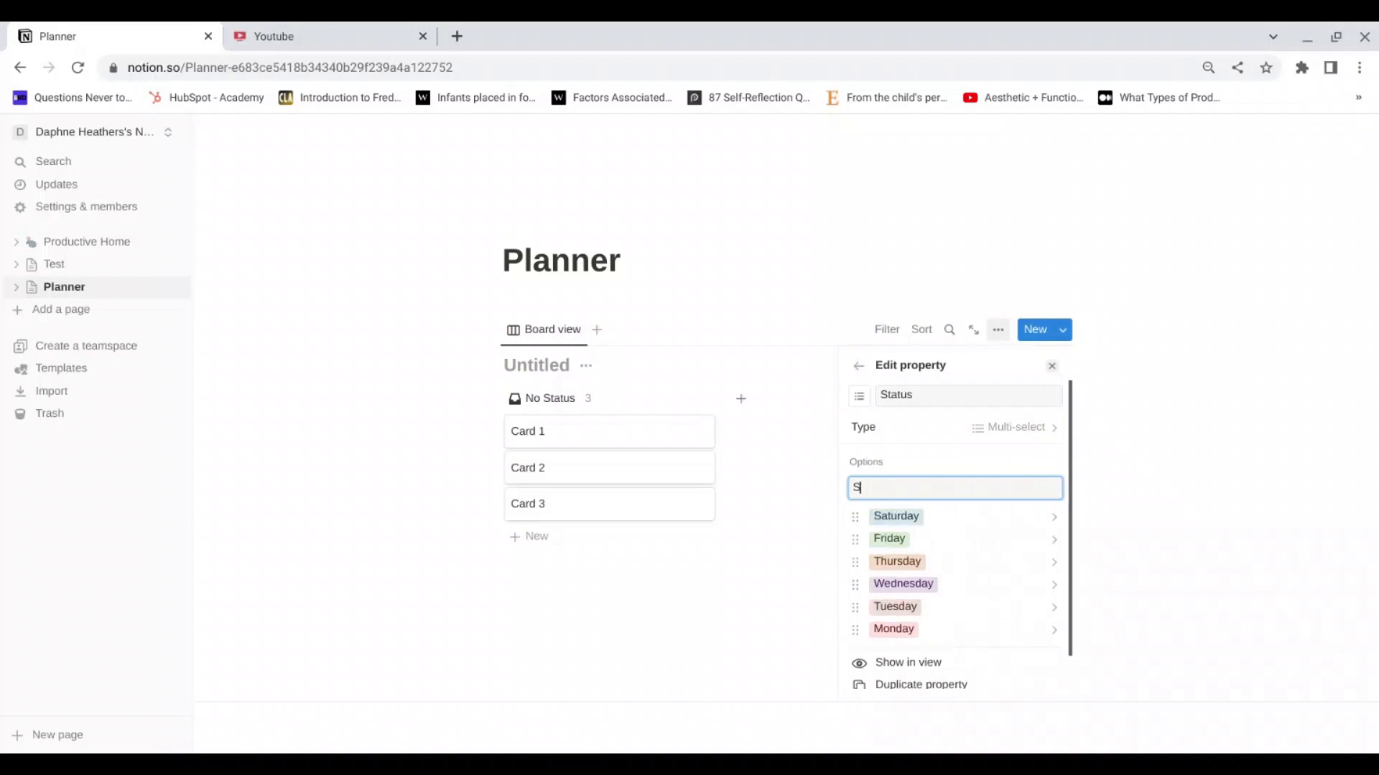
{"action": "type", "text": "day"}
{"action": "key", "text": "Return"}
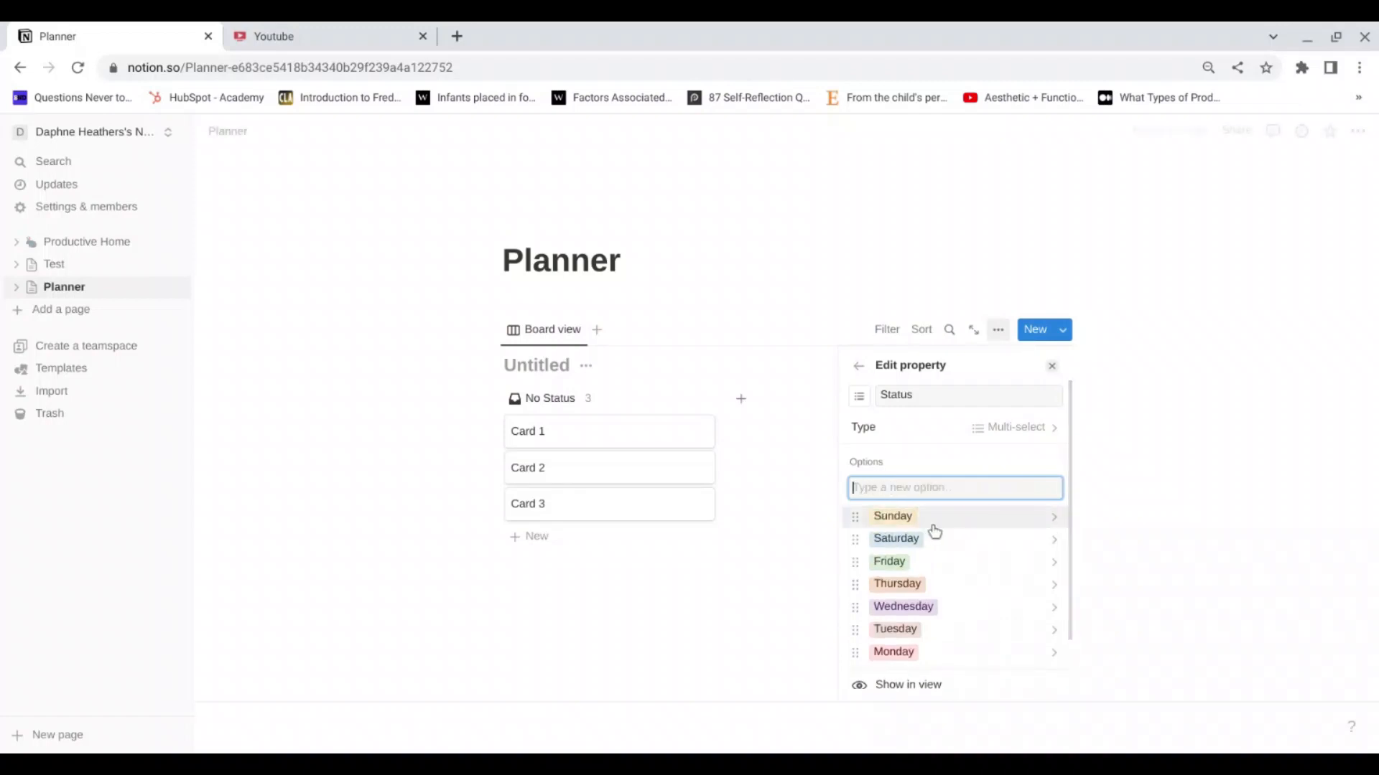
Step: Show the Status property in the board view and leave the view options
{"action": "scroll", "coordinate": [954, 637], "scroll_direction": "down", "scroll_amount": 1}
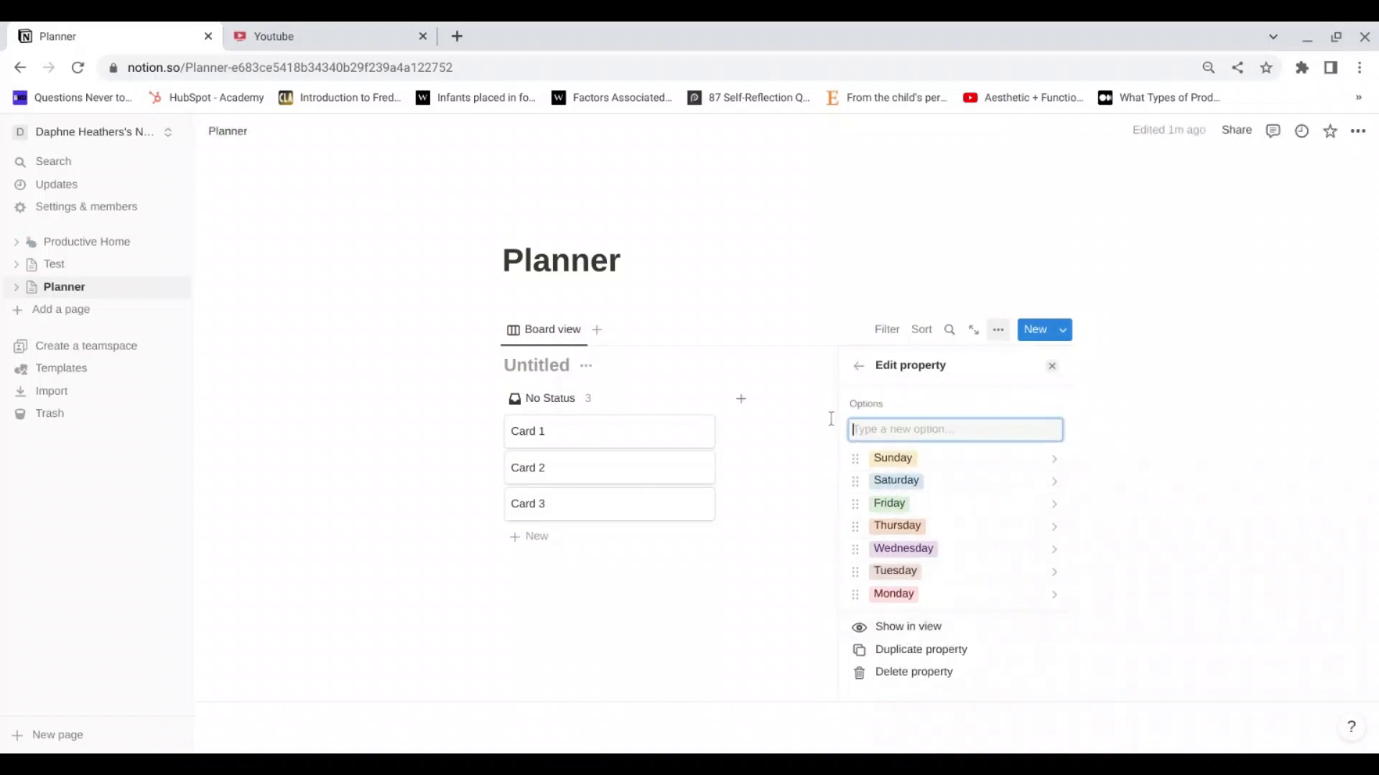
{"action": "left_click", "coordinate": [926, 625]}
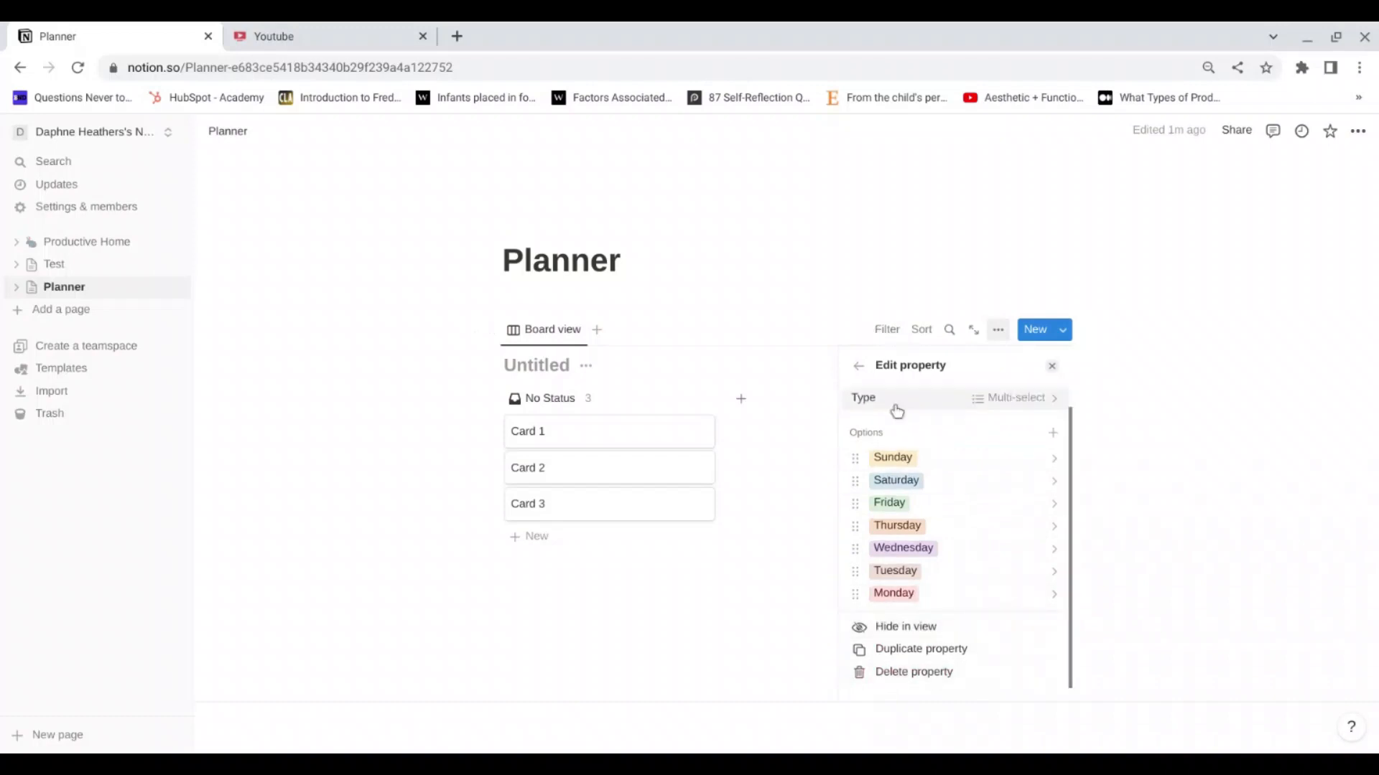
{"action": "left_click", "coordinate": [860, 367]}
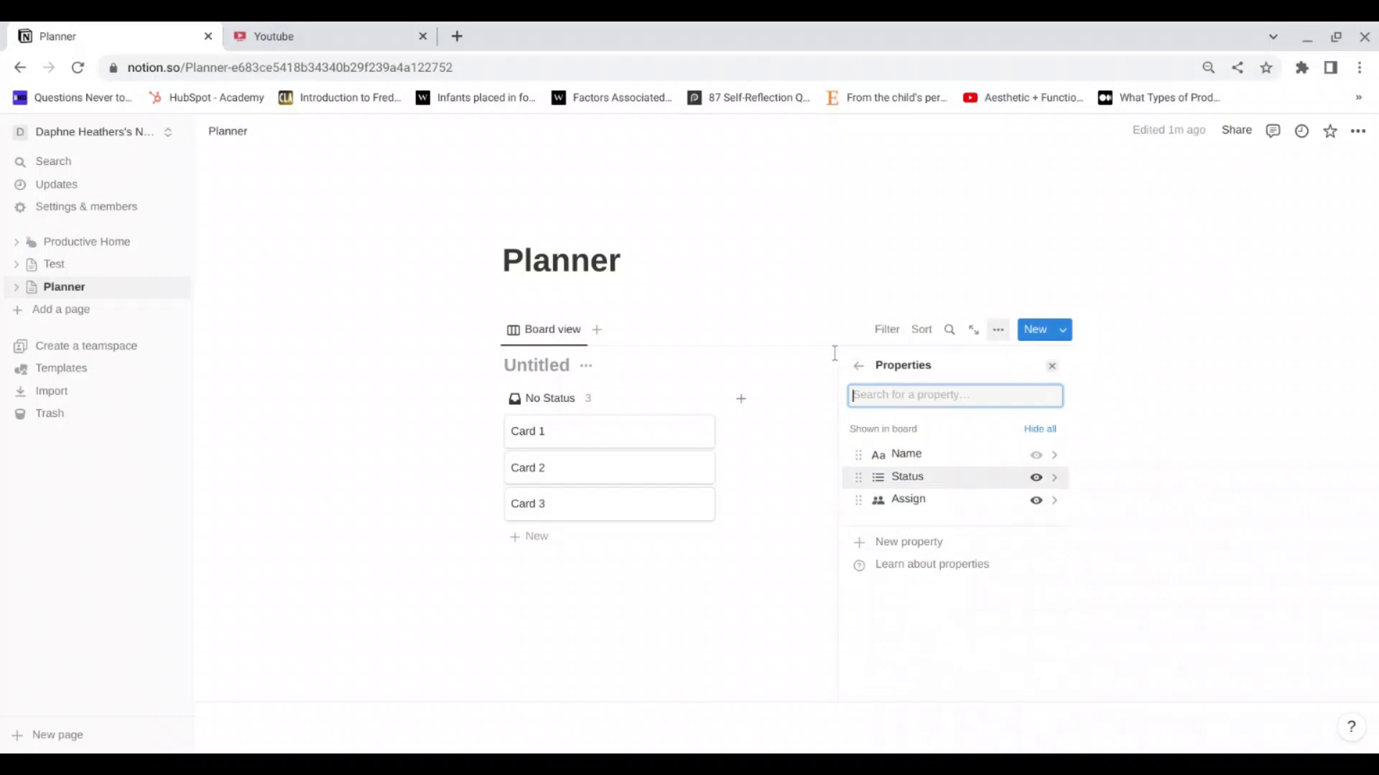
{"action": "left_click", "coordinate": [860, 368]}
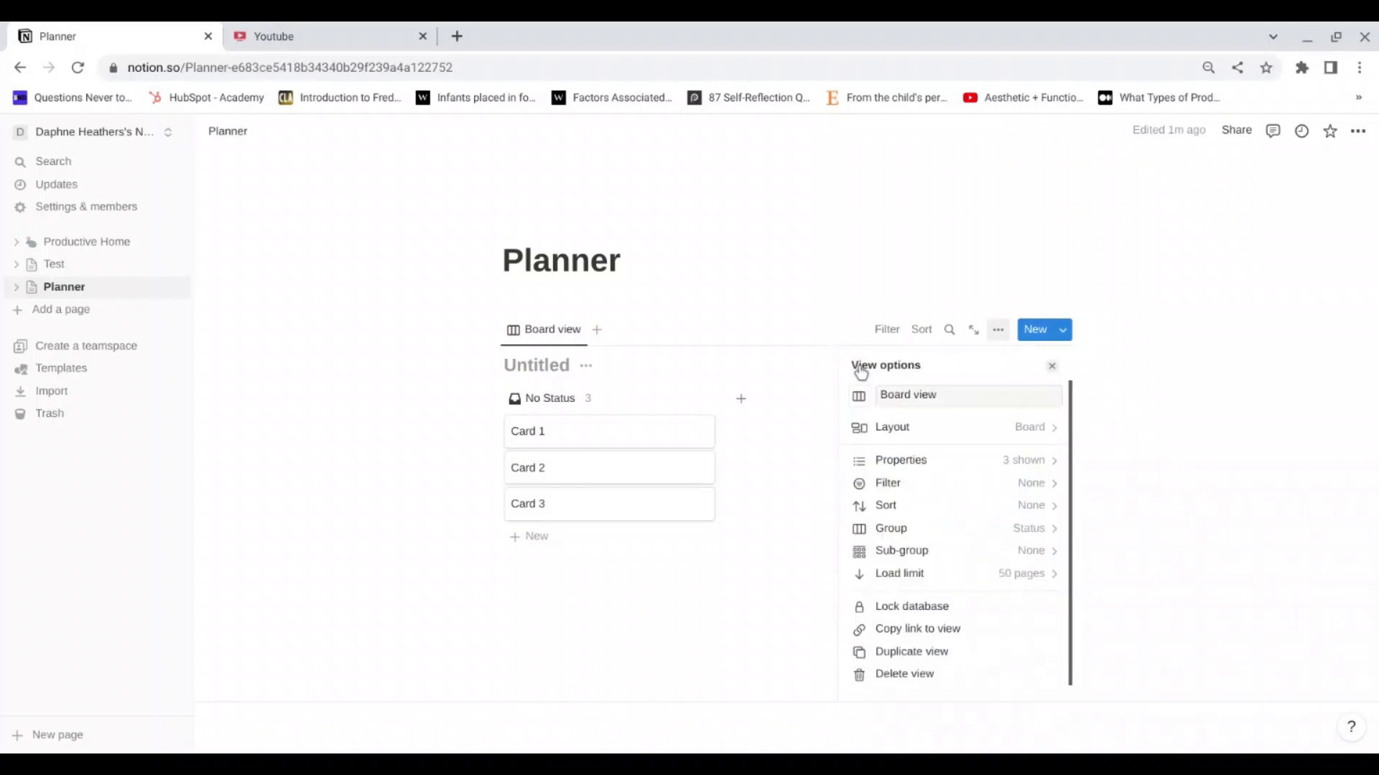
{"action": "left_click", "coordinate": [819, 329]}
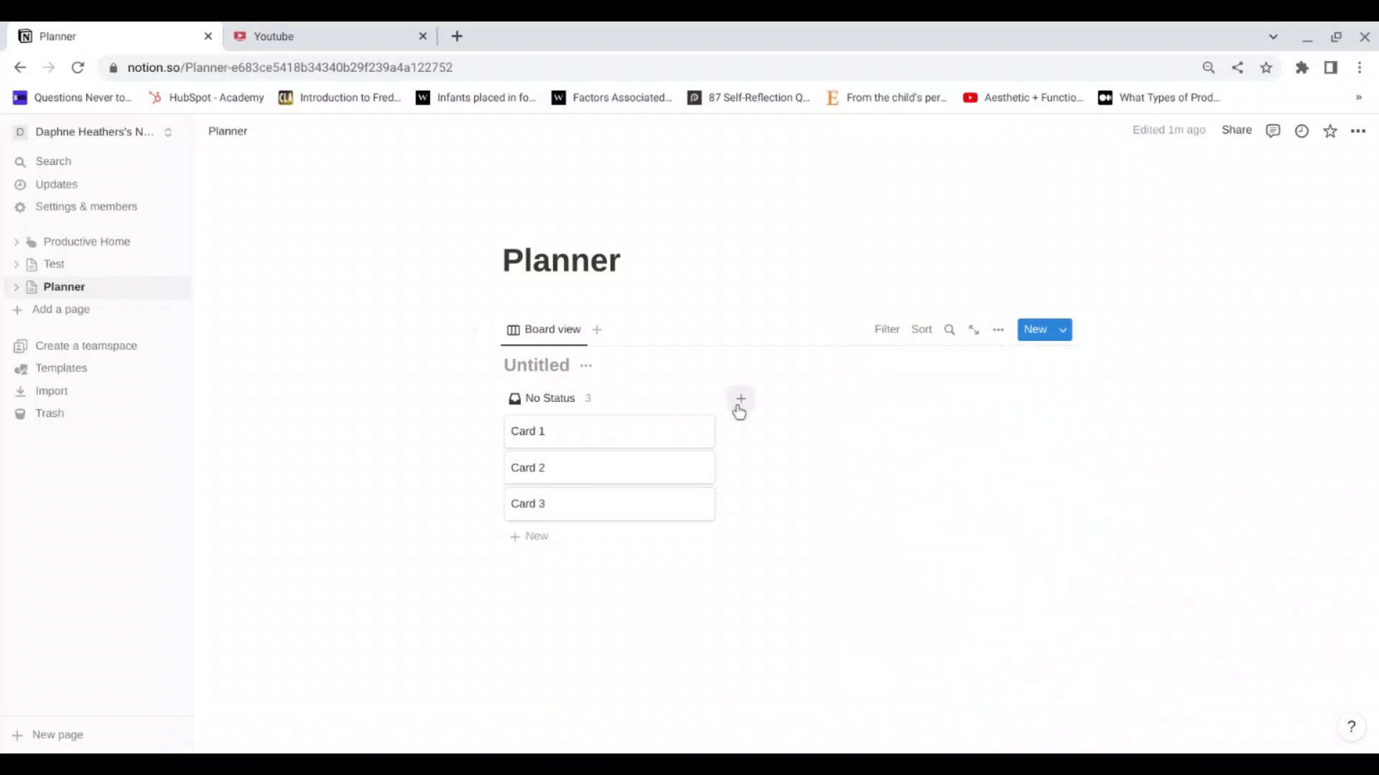
{"action": "left_click", "coordinate": [742, 400]}
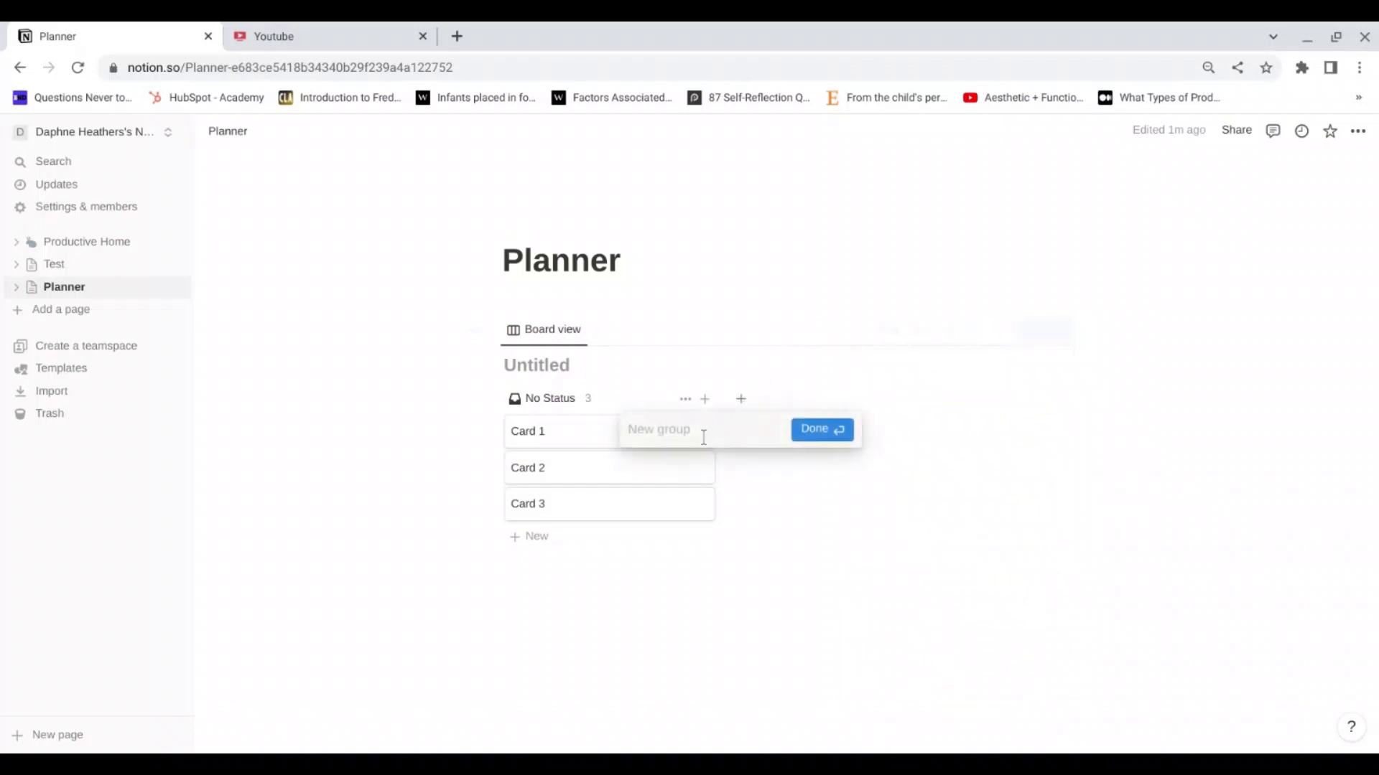
{"action": "left_click", "coordinate": [623, 408]}
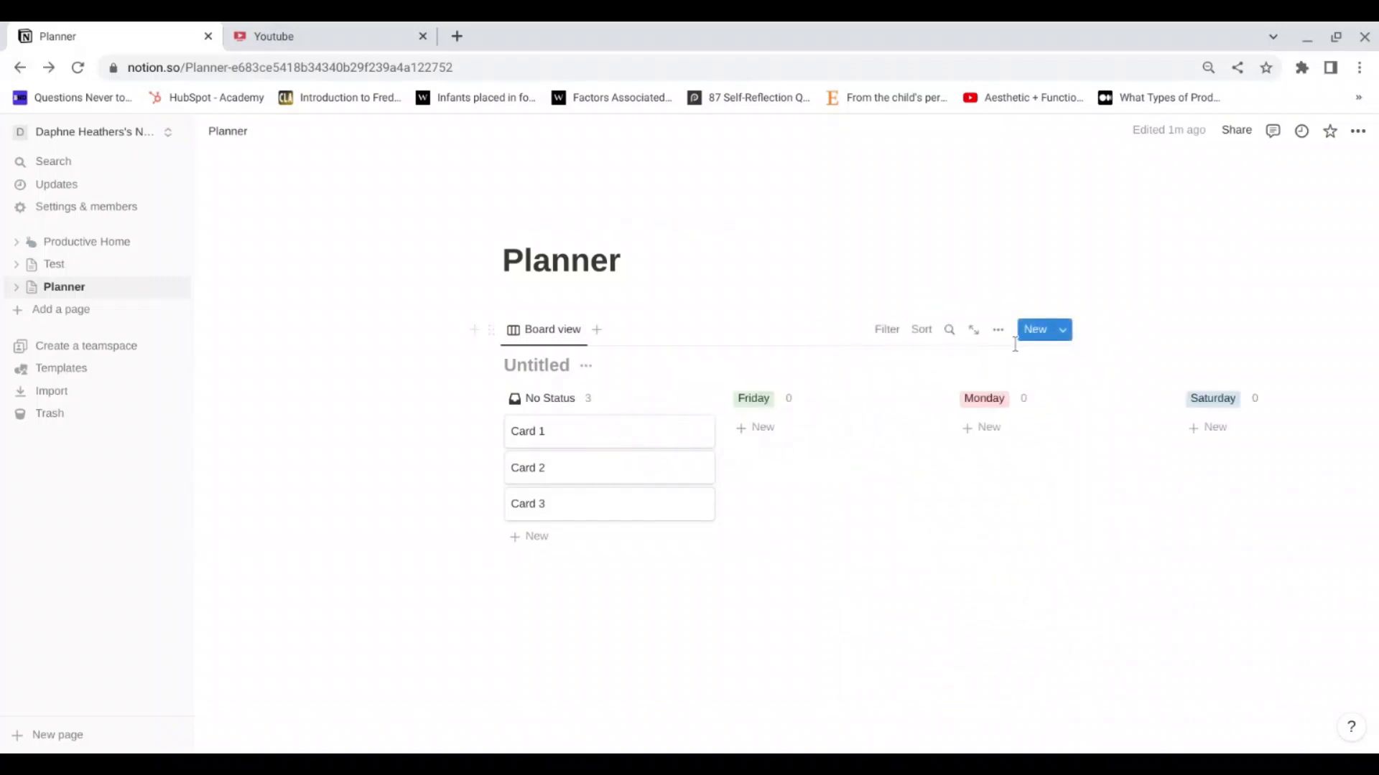
Step: Hide the No Status group from the board
{"action": "scroll", "coordinate": [807, 412], "scroll_direction": "right", "scroll_amount": 10}
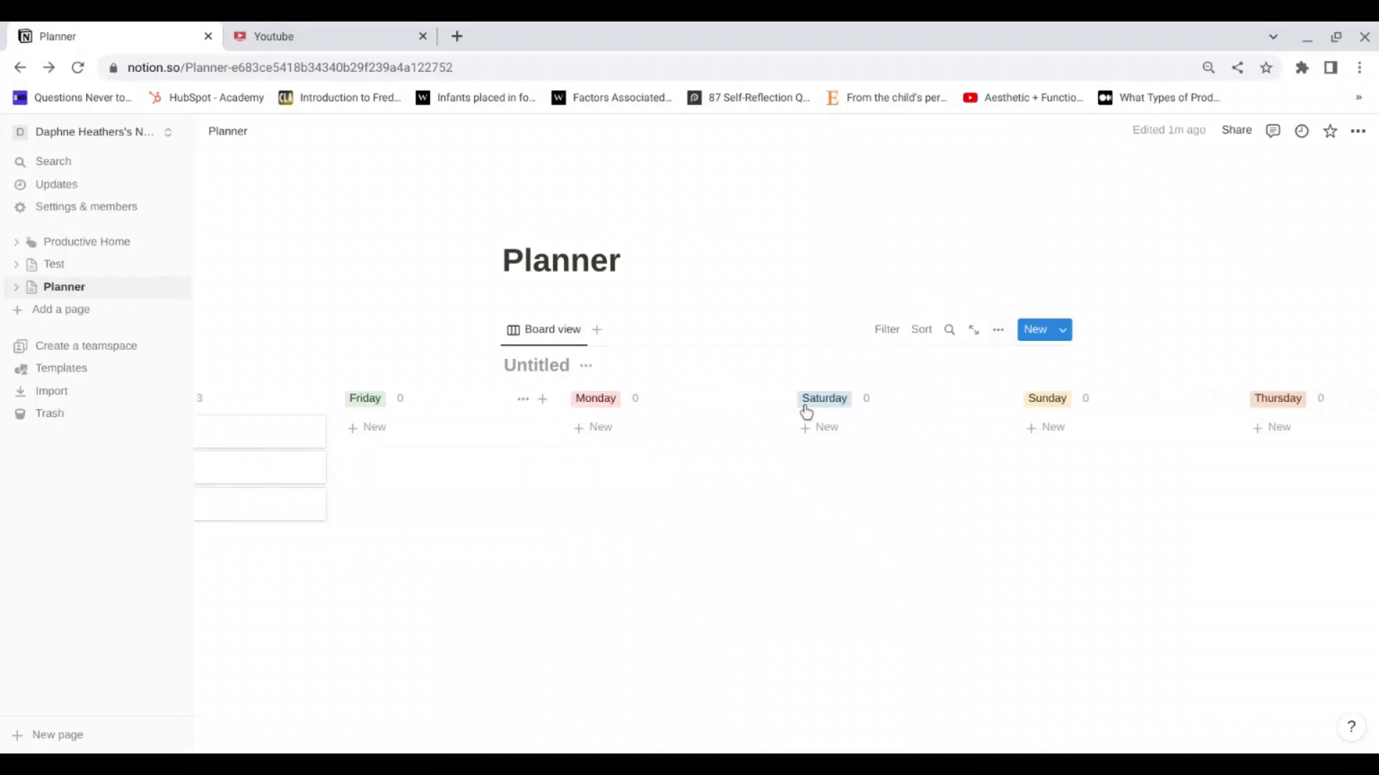
{"action": "scroll", "coordinate": [806, 412], "scroll_direction": "right", "scroll_amount": 5}
{"action": "scroll", "coordinate": [806, 411], "scroll_direction": "left", "scroll_amount": 14}
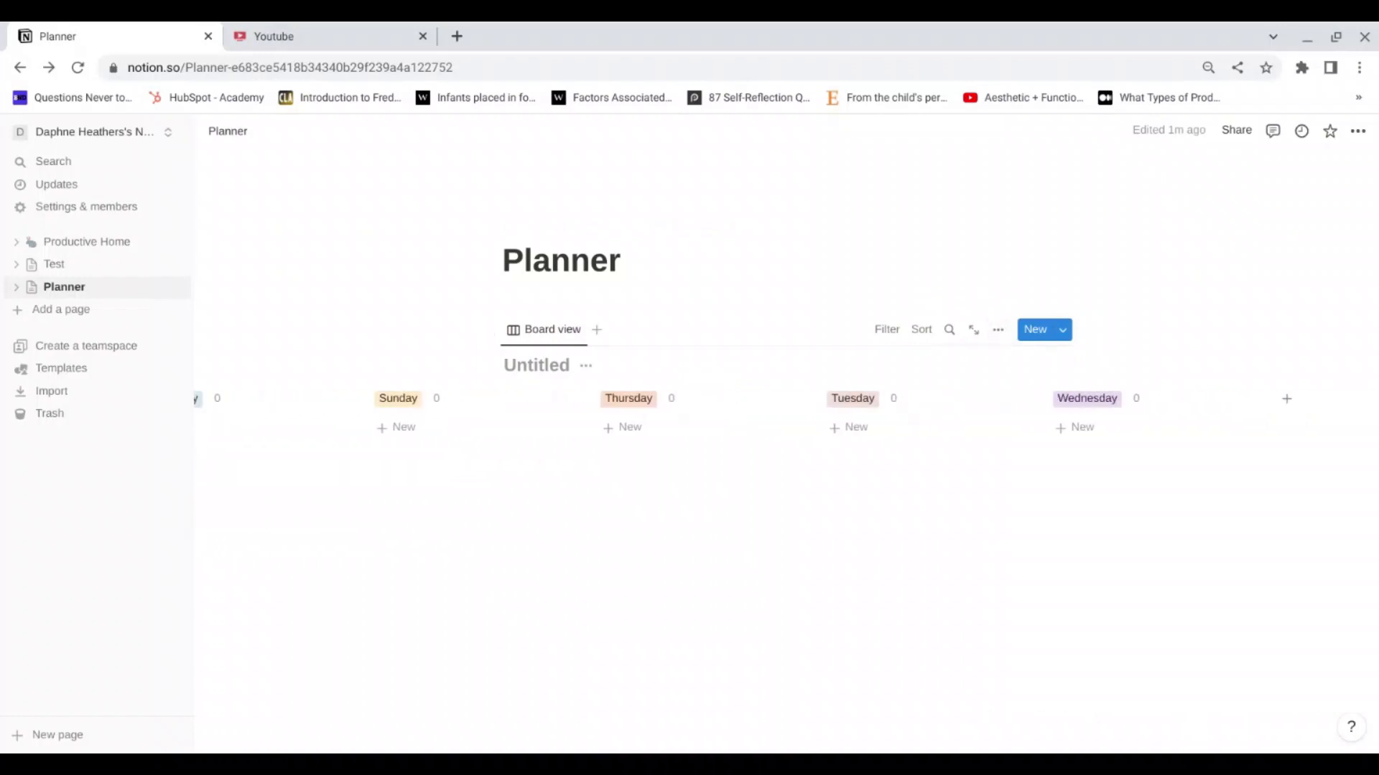
{"action": "scroll", "coordinate": [806, 411], "scroll_direction": "left", "scroll_amount": 1}
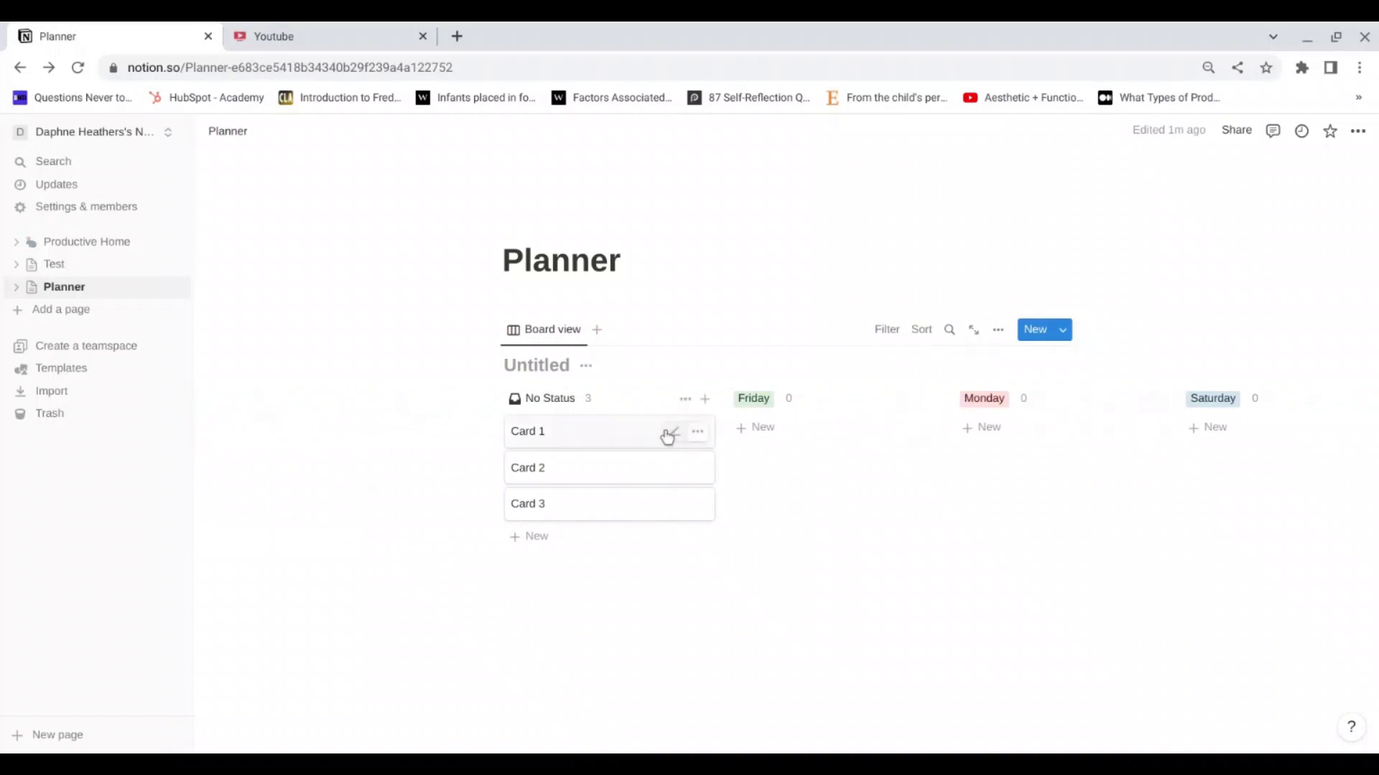
{"action": "left_click", "coordinate": [682, 399]}
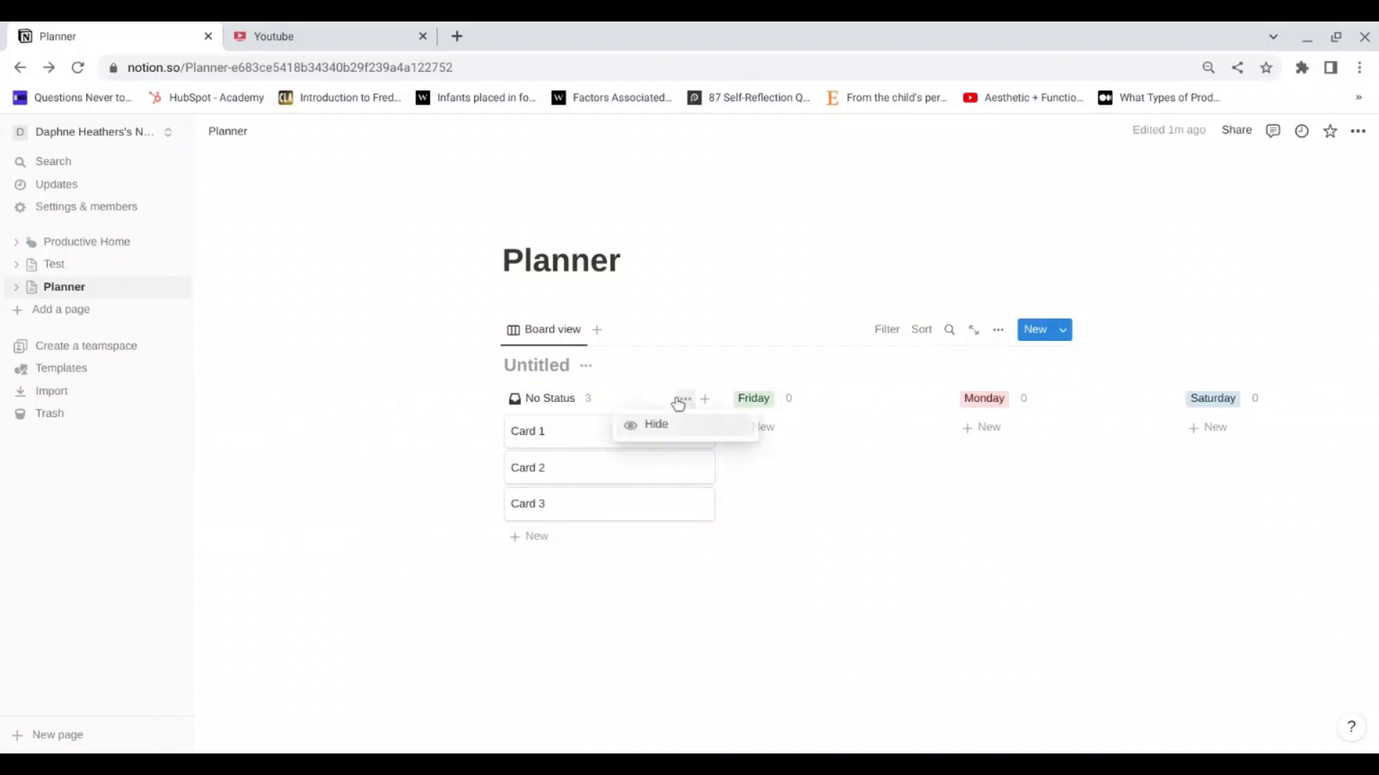
{"action": "left_click", "coordinate": [677, 423]}
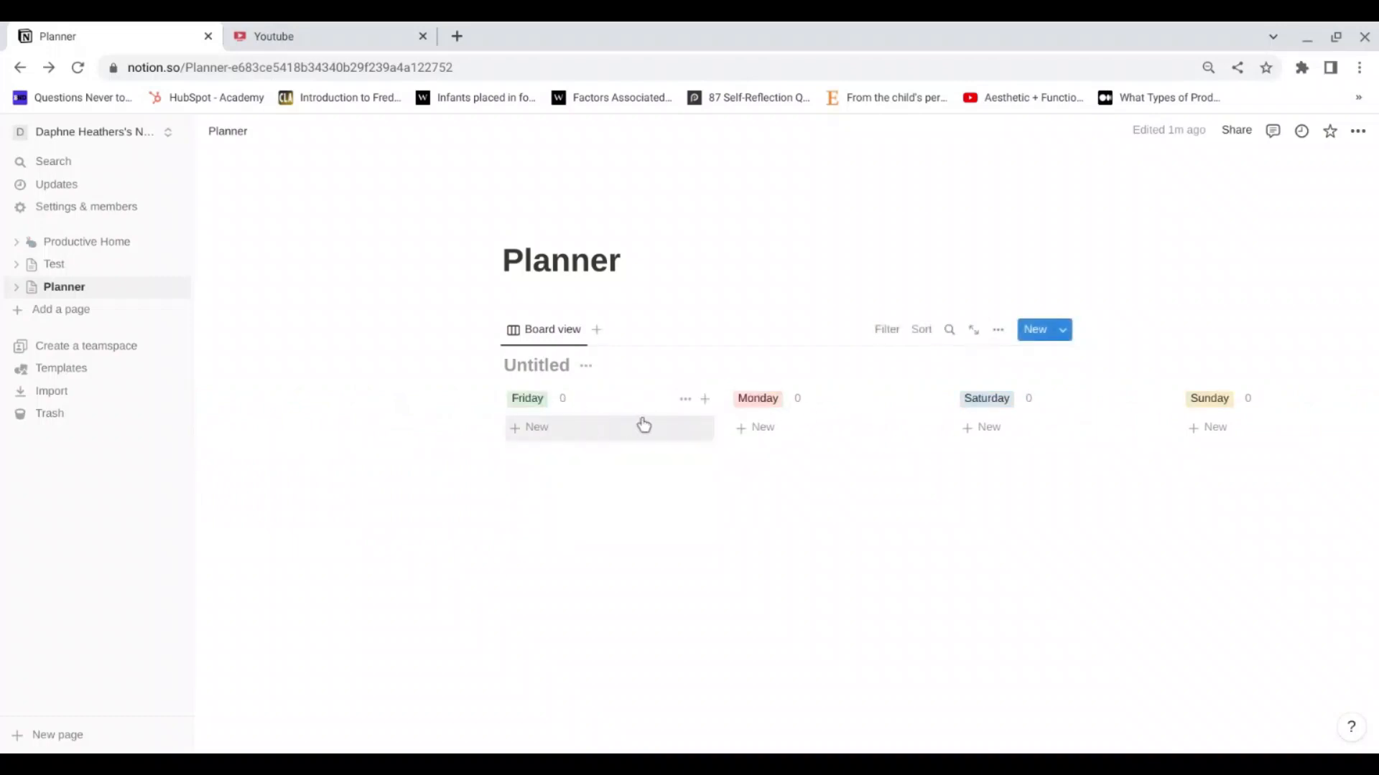
Step: Move the Monday column to the start of the board and the Tuesday column directly after it
{"action": "left_click_drag", "start_coordinate": [772, 407], "coordinate": [575, 400]}
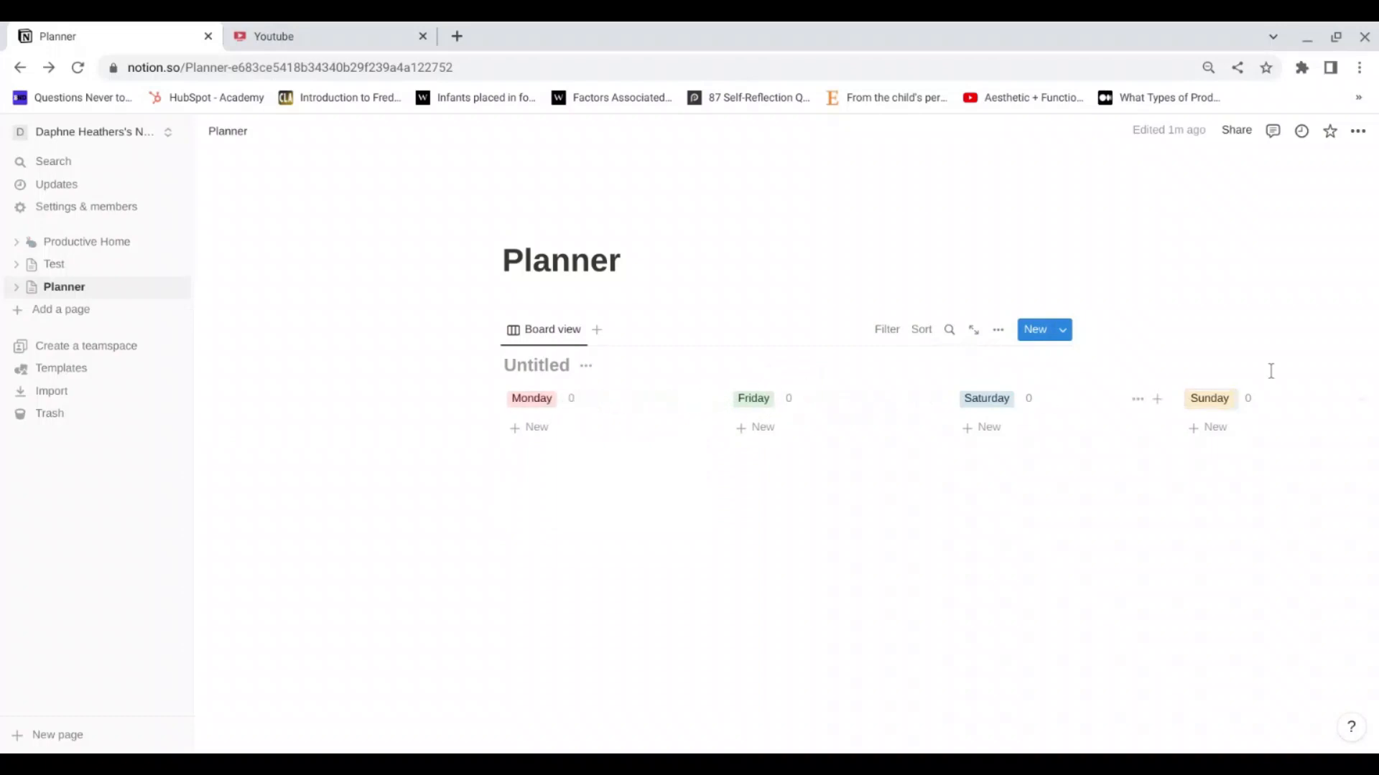
{"action": "scroll", "coordinate": [1195, 425], "scroll_direction": "right", "scroll_amount": 10}
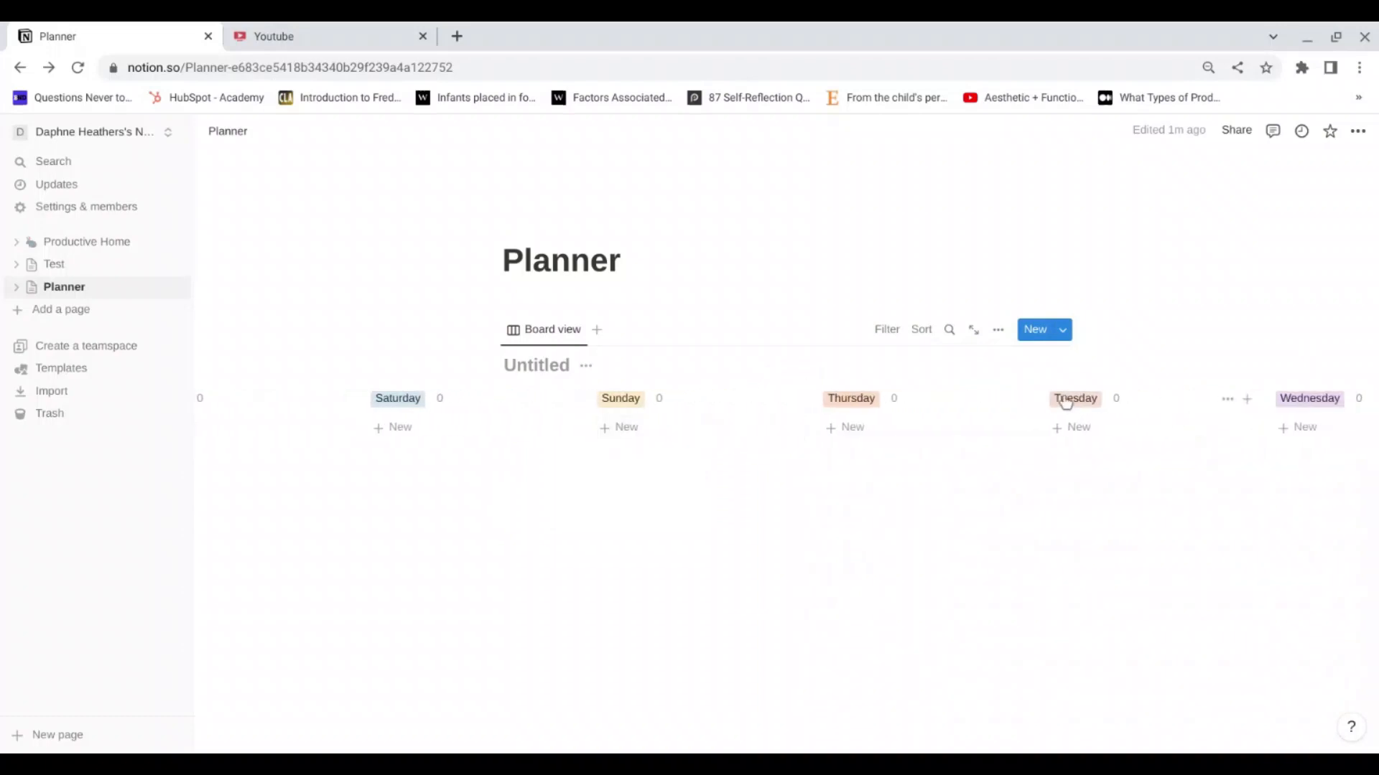
{"action": "left_click_drag", "start_coordinate": [1065, 402], "coordinate": [314, 440]}
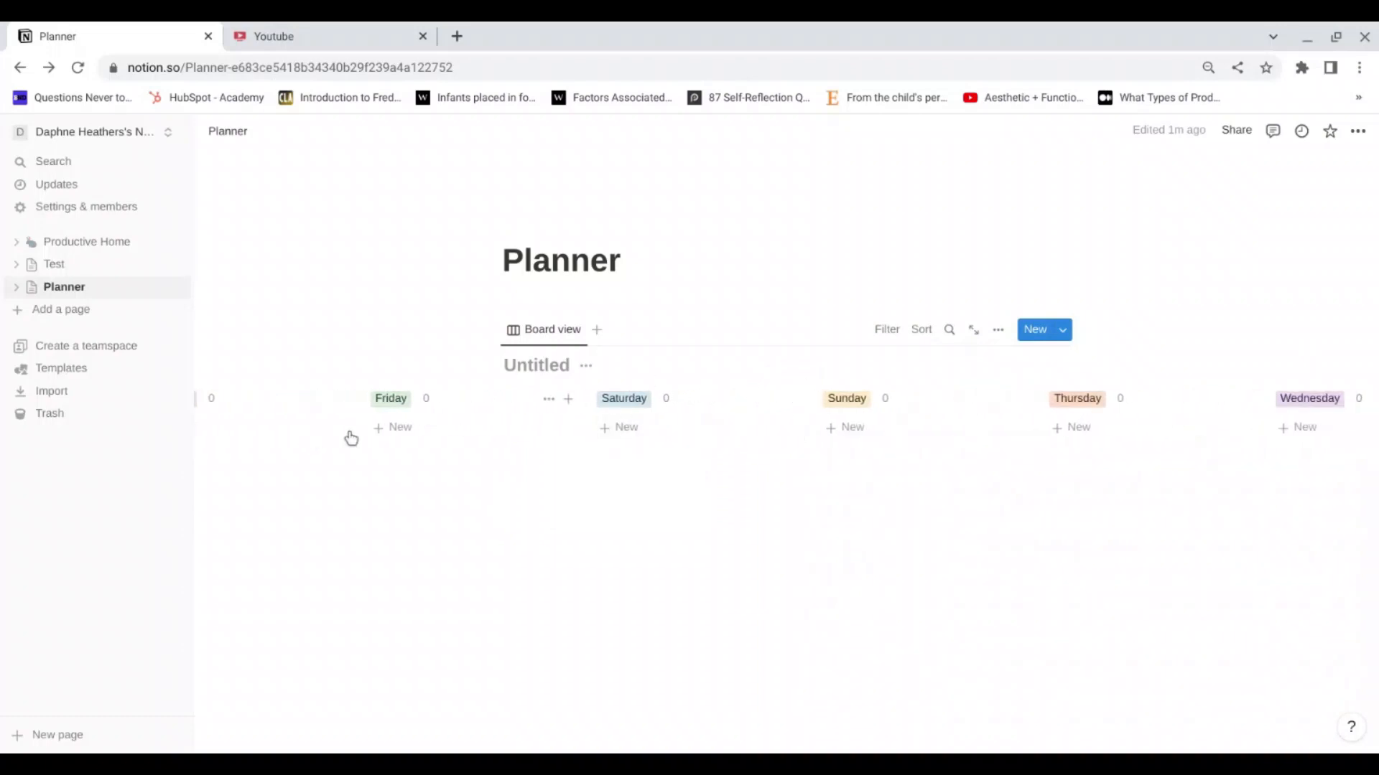
{"action": "scroll", "coordinate": [402, 444], "scroll_direction": "left", "scroll_amount": 10}
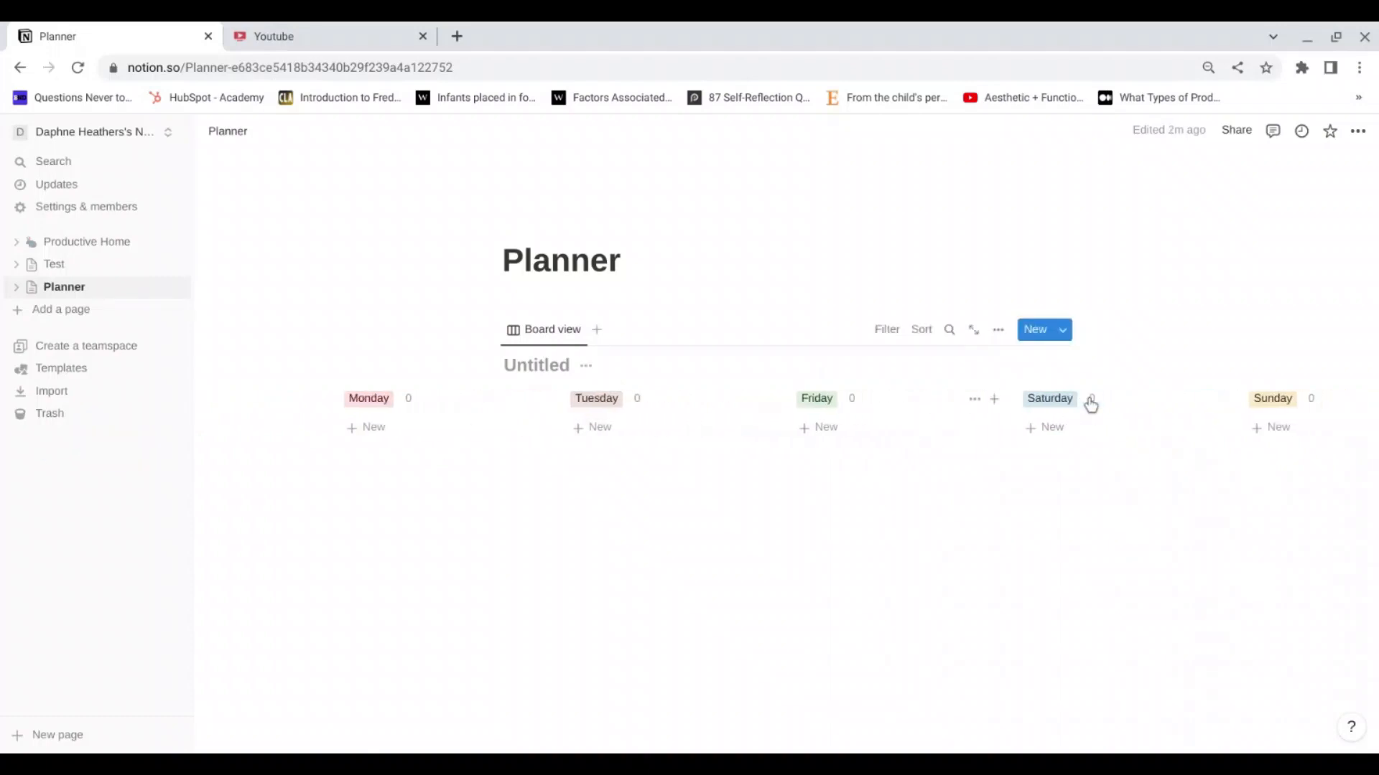
Step: Move the Wednesday column directly after Tuesday and the Thursday column between Wednesday and Friday
{"action": "scroll", "coordinate": [1225, 397], "scroll_direction": "right", "scroll_amount": 5}
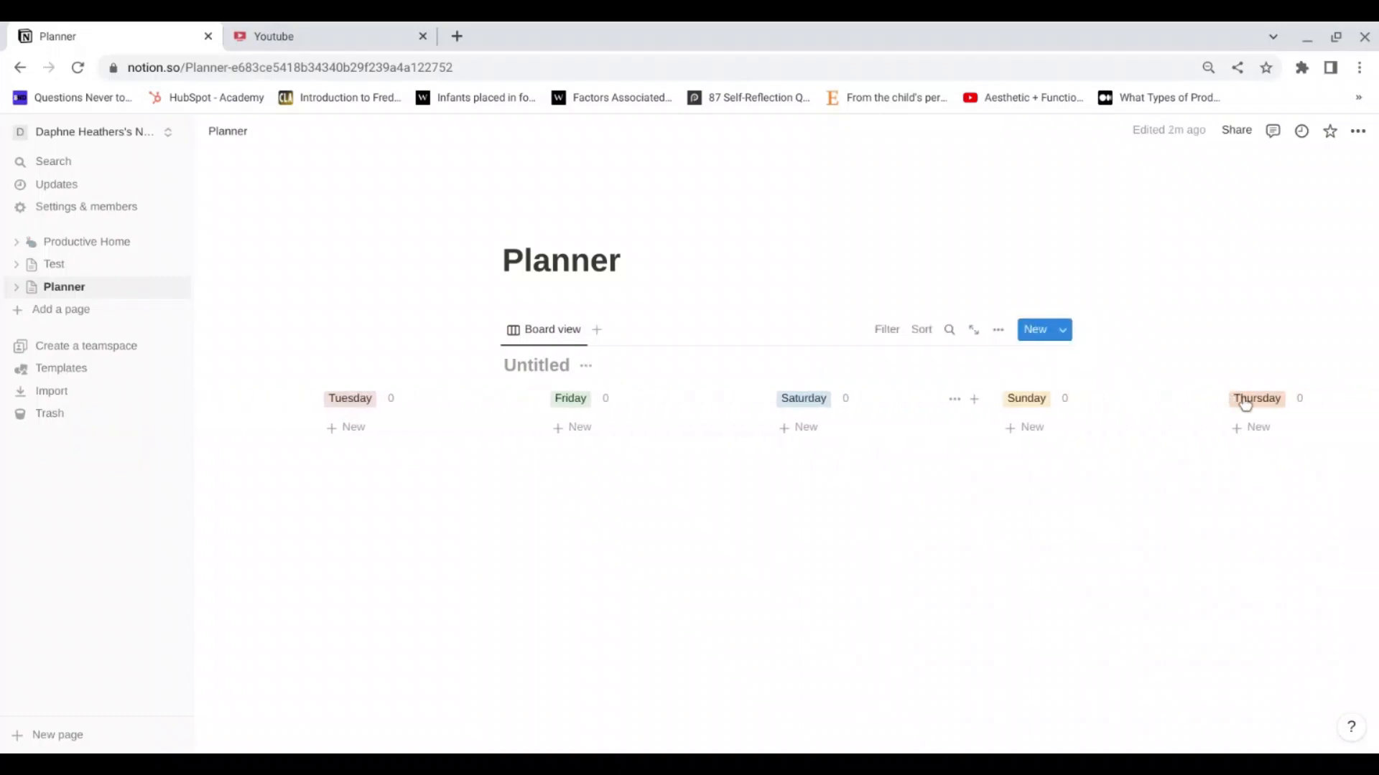
{"action": "scroll", "coordinate": [1264, 402], "scroll_direction": "right", "scroll_amount": 3}
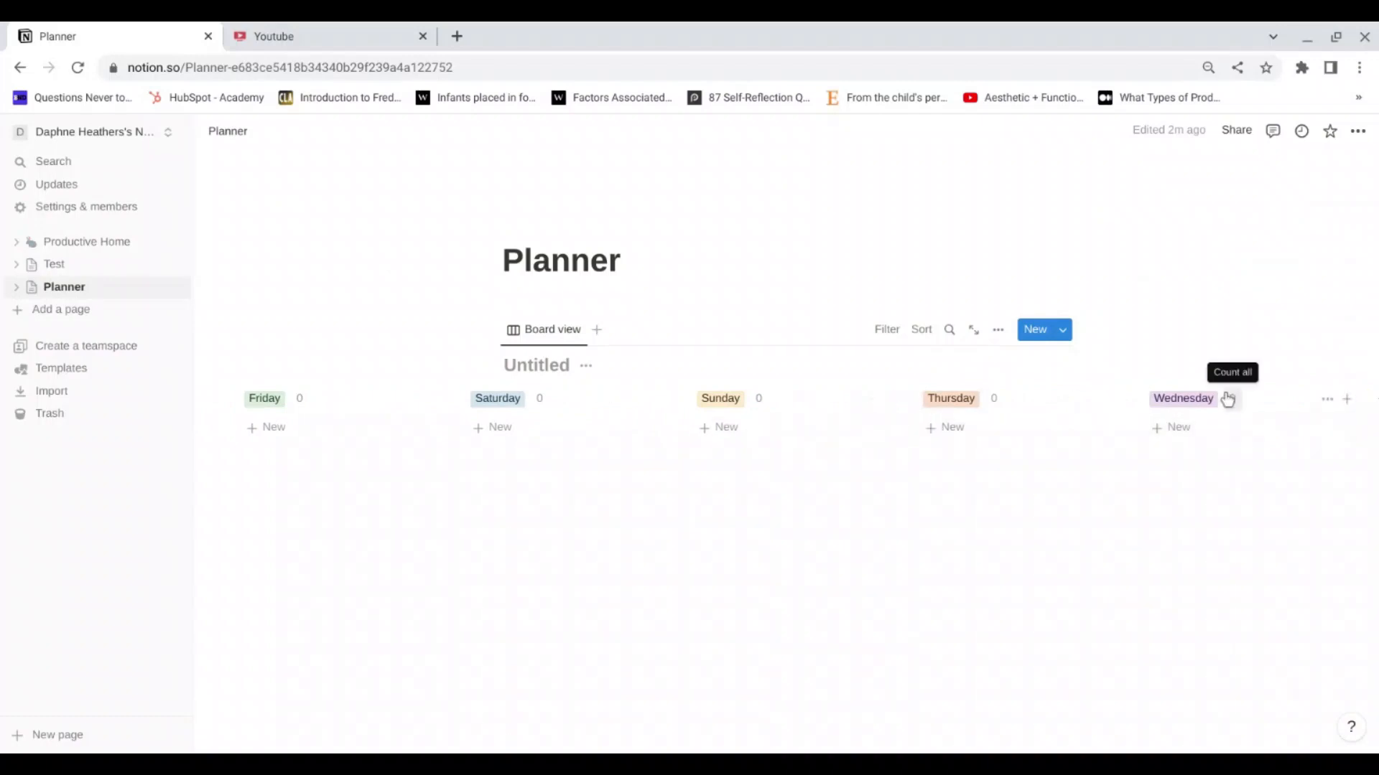
{"action": "left_click_drag", "start_coordinate": [1228, 397], "coordinate": [422, 416]}
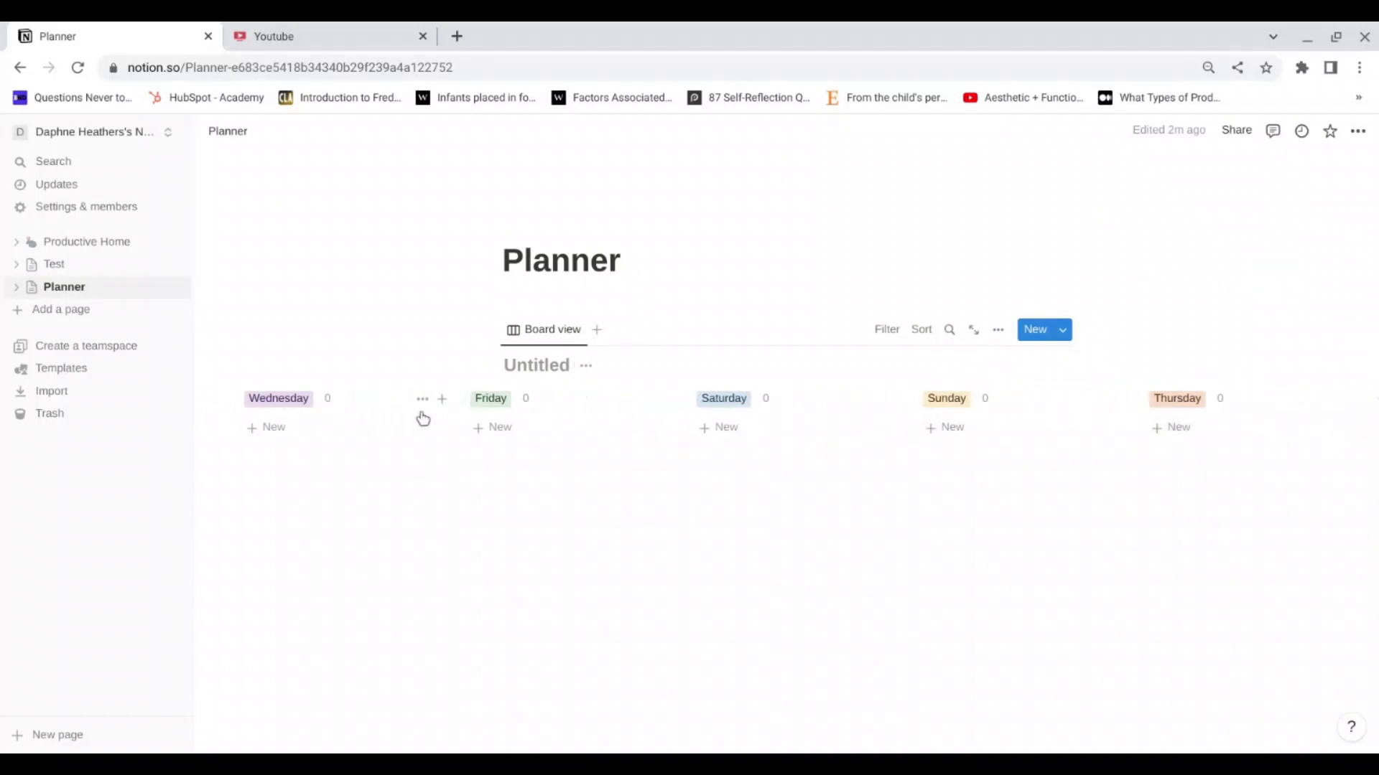
{"action": "scroll", "coordinate": [1222, 409], "scroll_direction": "right", "scroll_amount": 2}
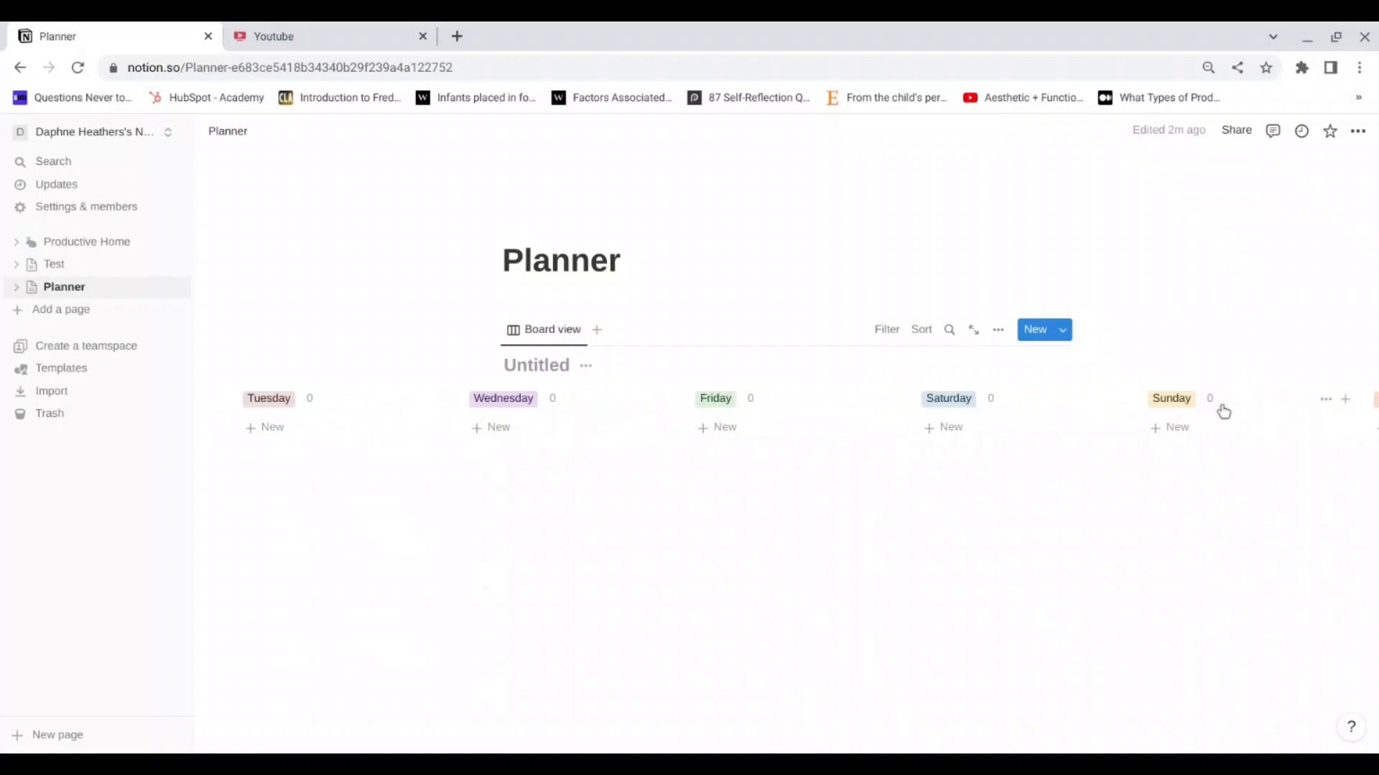
{"action": "left_click_drag", "start_coordinate": [1317, 399], "coordinate": [747, 397]}
Step: Title the untitled board database "Weekly Spread"
{"action": "scroll", "coordinate": [747, 397], "scroll_direction": "left", "scroll_amount": 3}
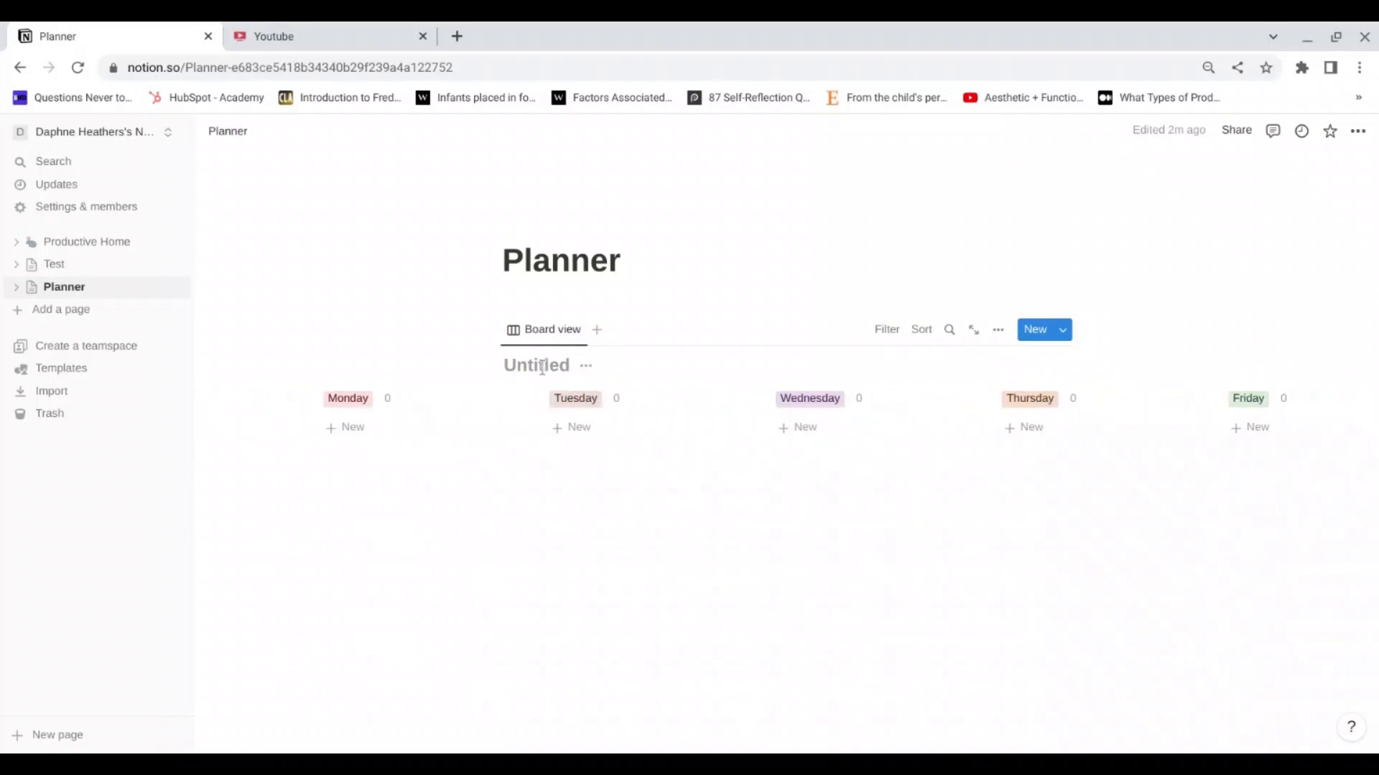
{"action": "type", "text": "Week"}
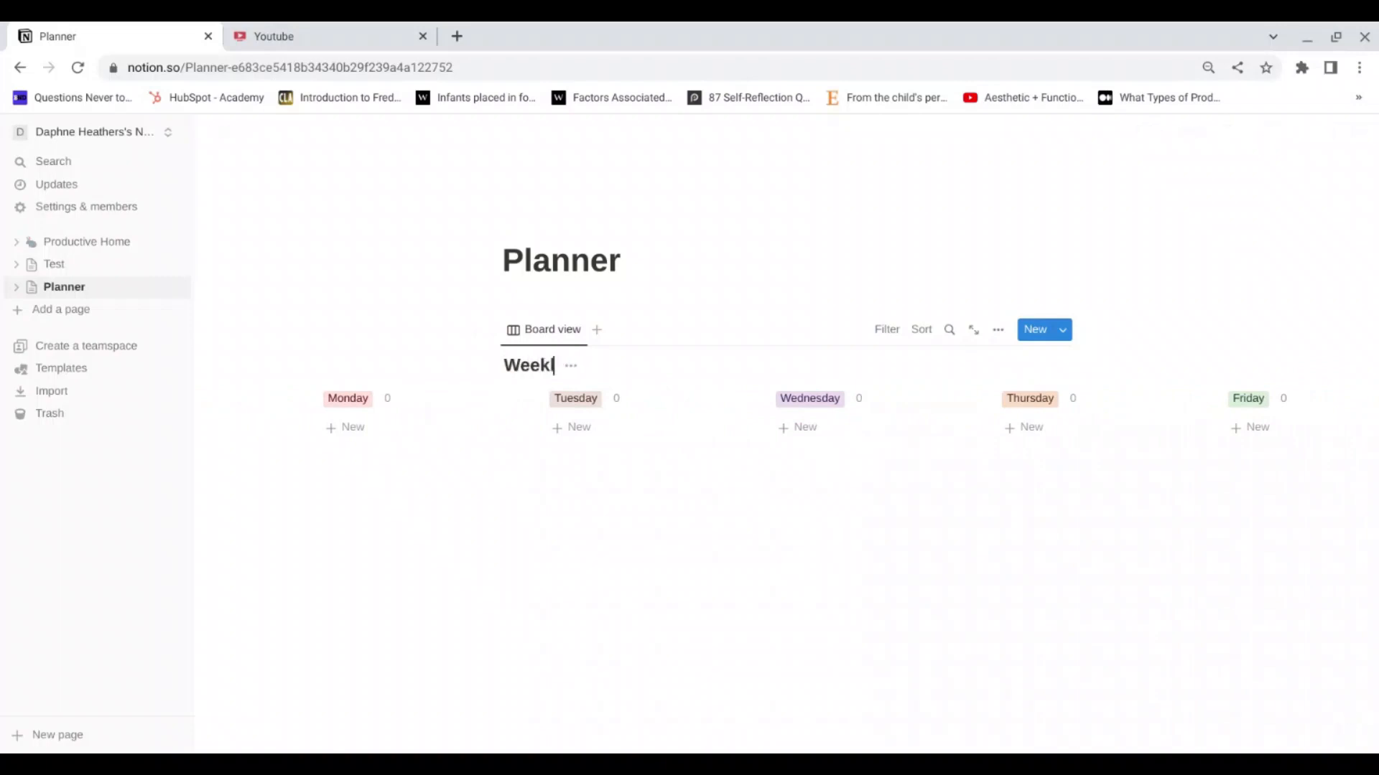
{"action": "type", "text": "ly Spread"}
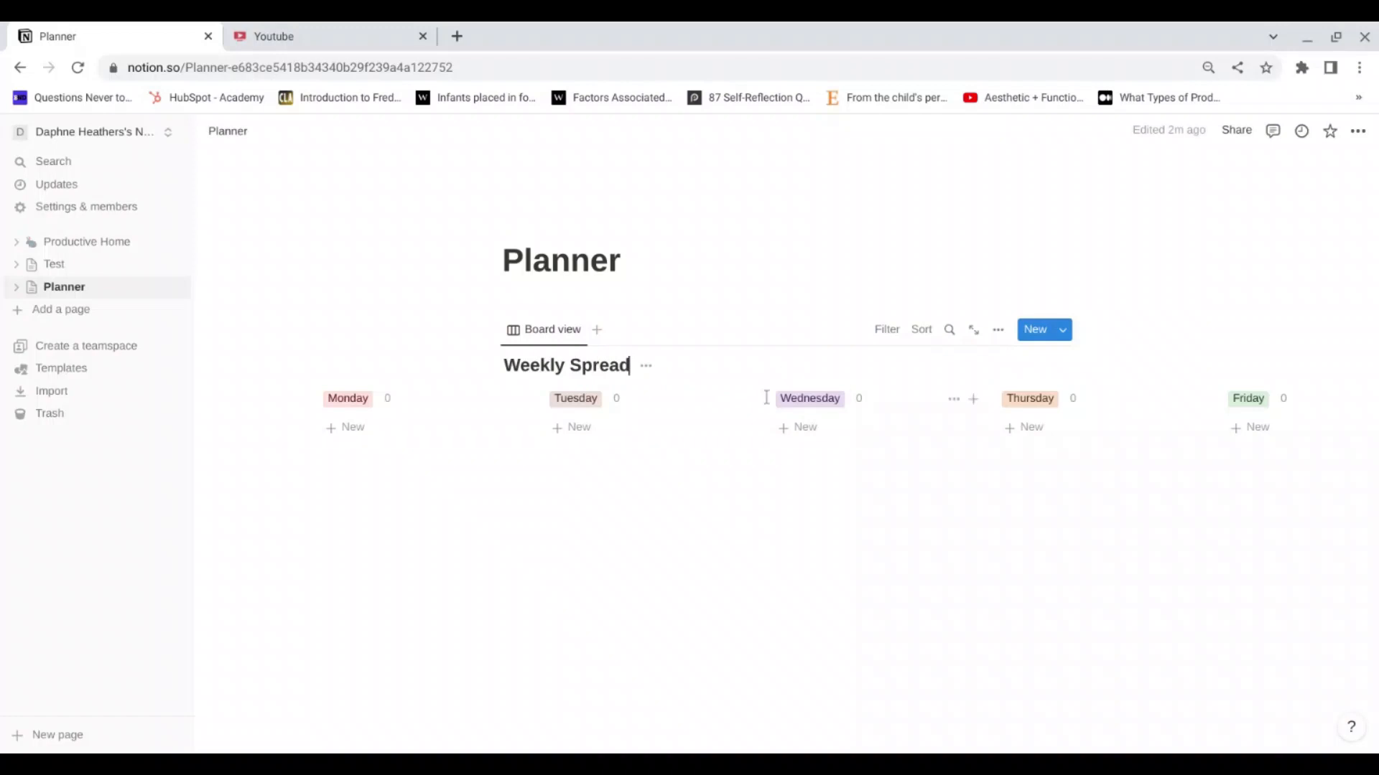
Step: Set the Planner page to full width and bring the board back to its Monday column
{"action": "scroll", "coordinate": [761, 397], "scroll_direction": "right", "scroll_amount": 10}
{"action": "scroll", "coordinate": [763, 397], "scroll_direction": "right", "scroll_amount": 2}
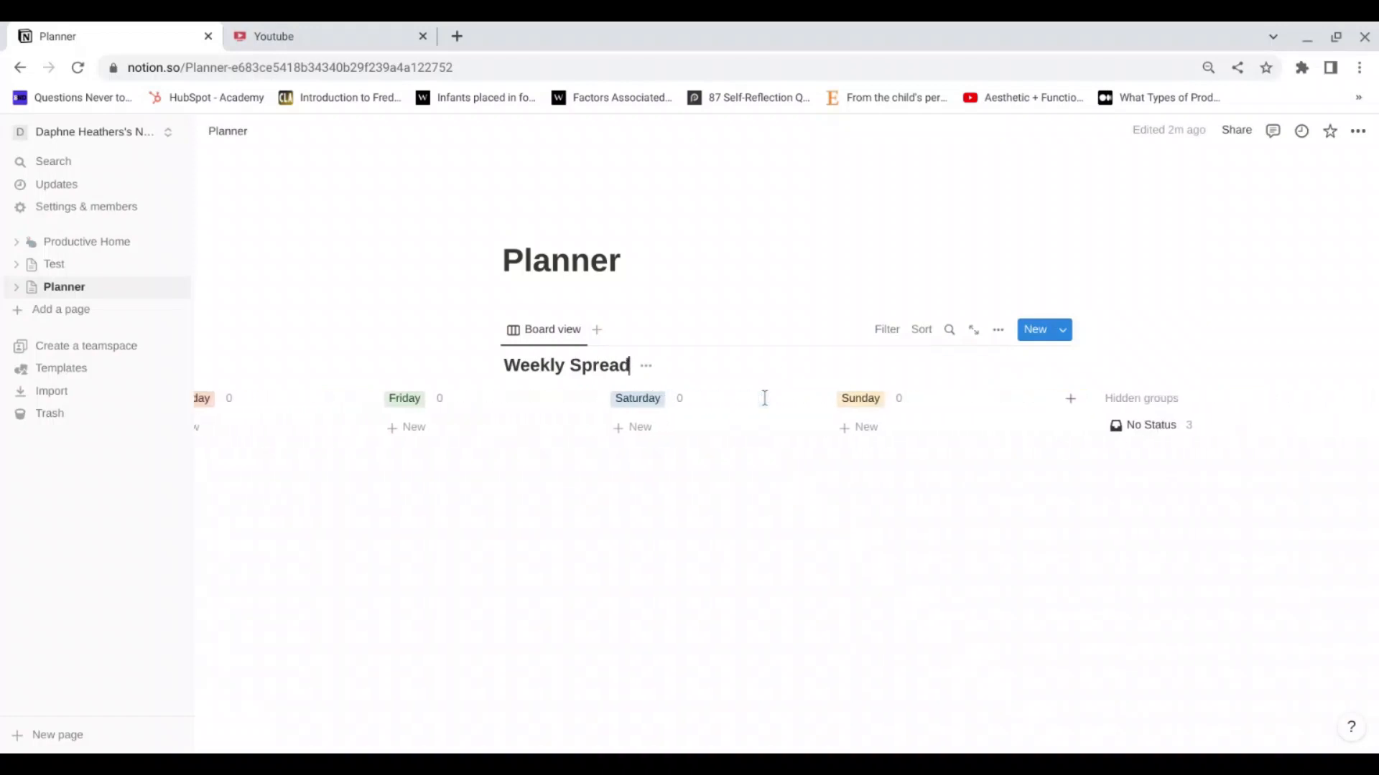
{"action": "scroll", "coordinate": [908, 406], "scroll_direction": "left", "scroll_amount": 8}
{"action": "left_click", "coordinate": [1358, 130]}
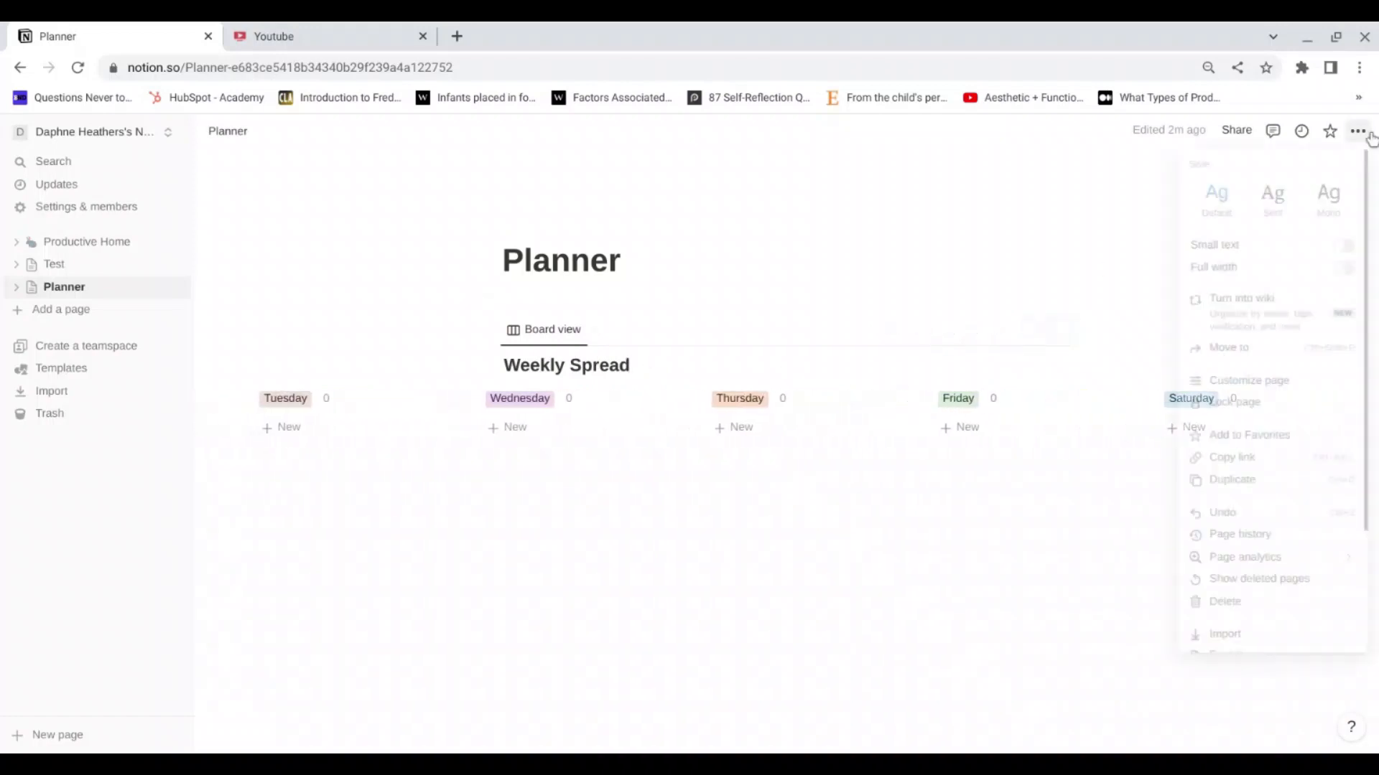
{"action": "left_click", "coordinate": [1279, 269]}
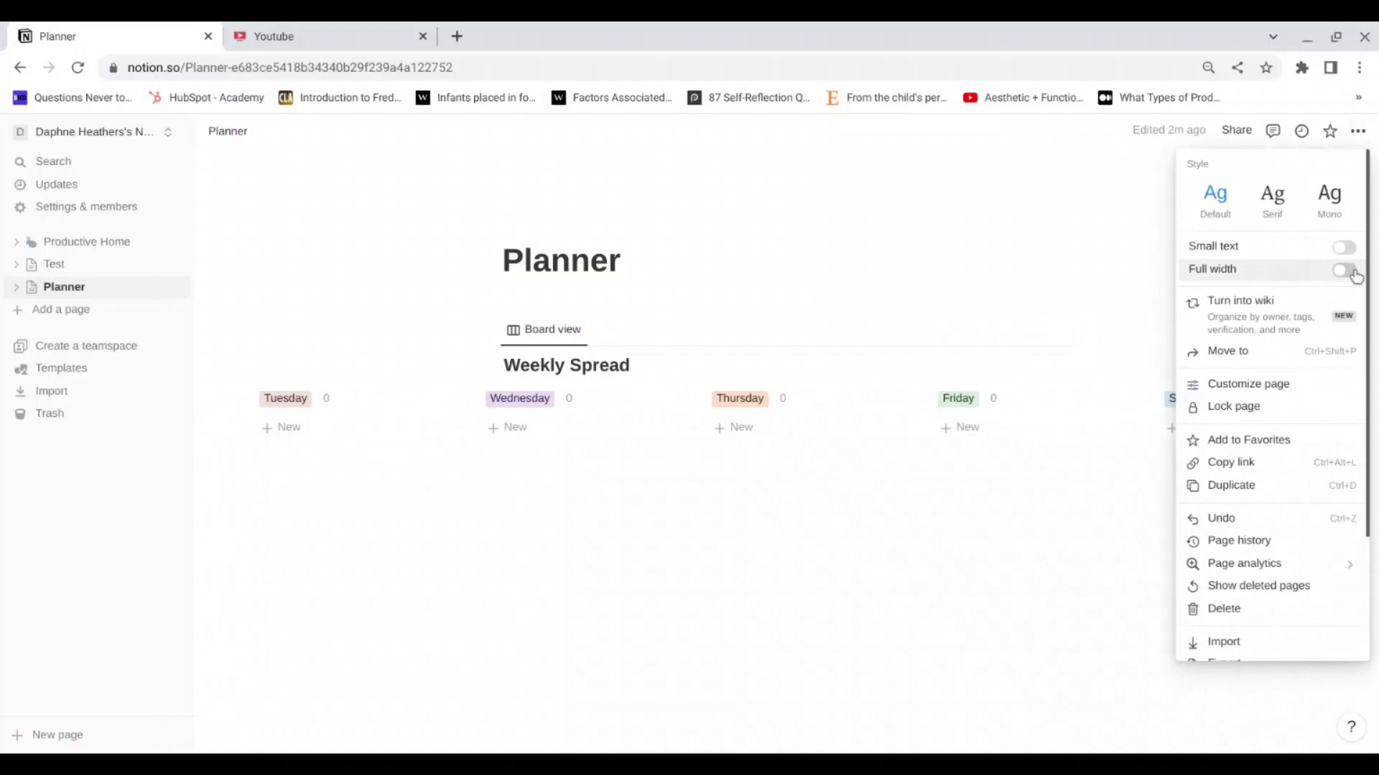
{"action": "left_click", "coordinate": [774, 229]}
{"action": "scroll", "coordinate": [593, 415], "scroll_direction": "left", "scroll_amount": 4}
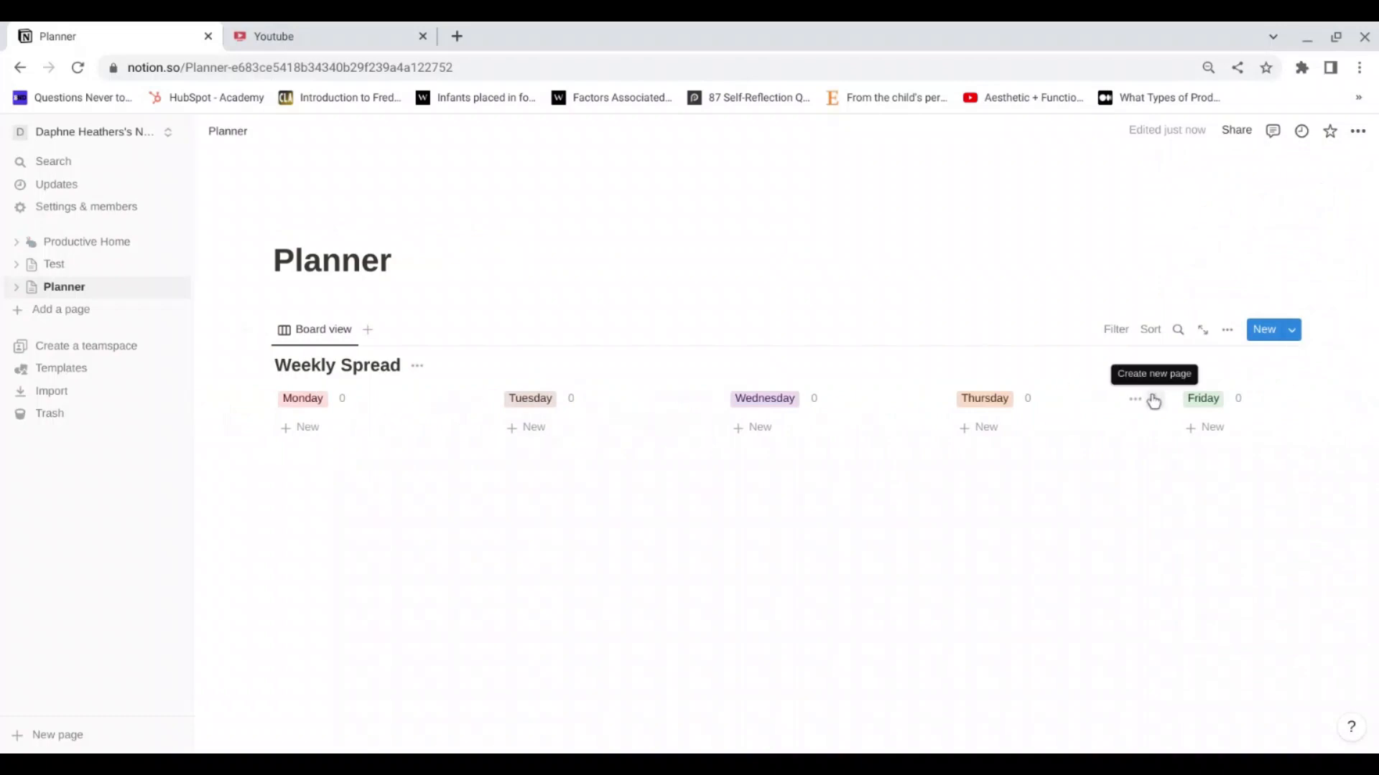
Step: Change the color of the Sunday, Saturday and Friday options in the board's Status property to gray
{"action": "scroll", "coordinate": [889, 381], "scroll_direction": "right", "scroll_amount": 5}
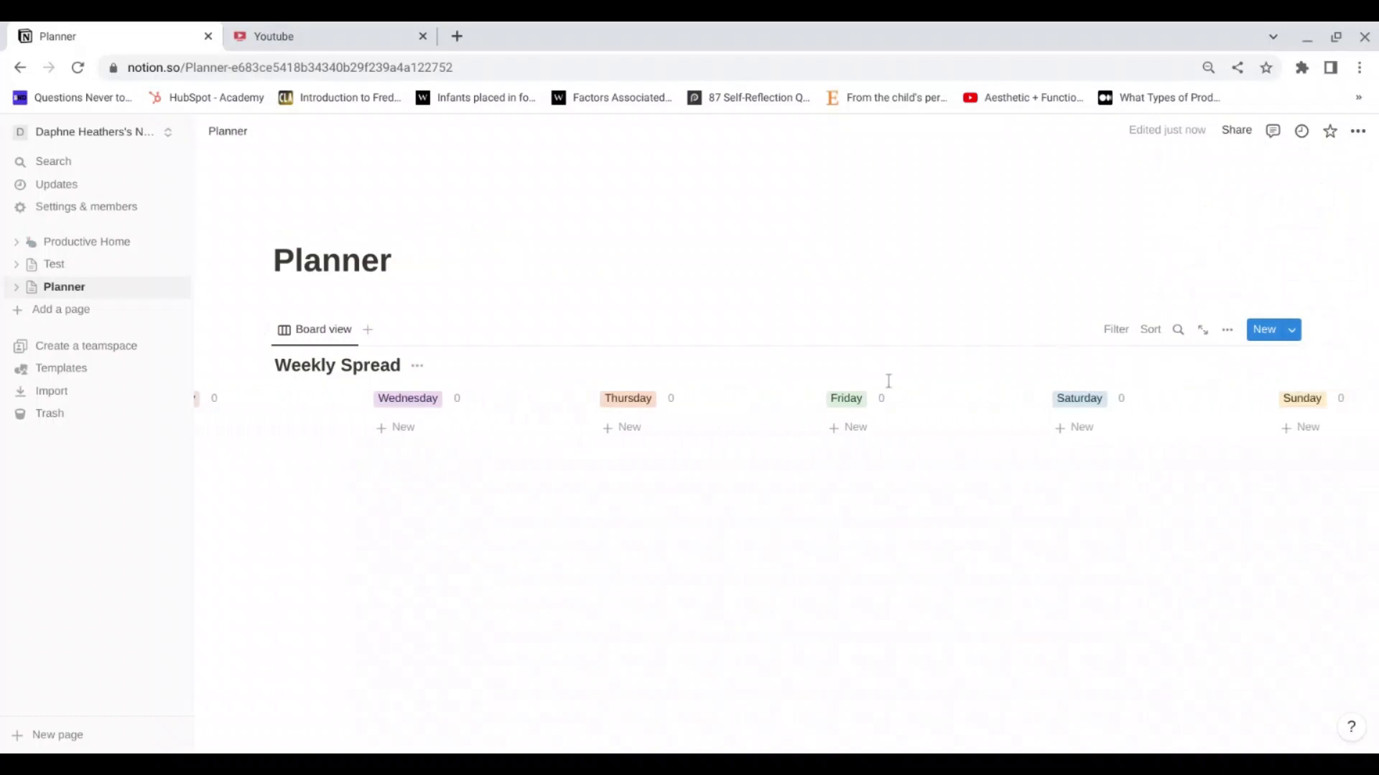
{"action": "scroll", "coordinate": [889, 381], "scroll_direction": "left", "scroll_amount": 5}
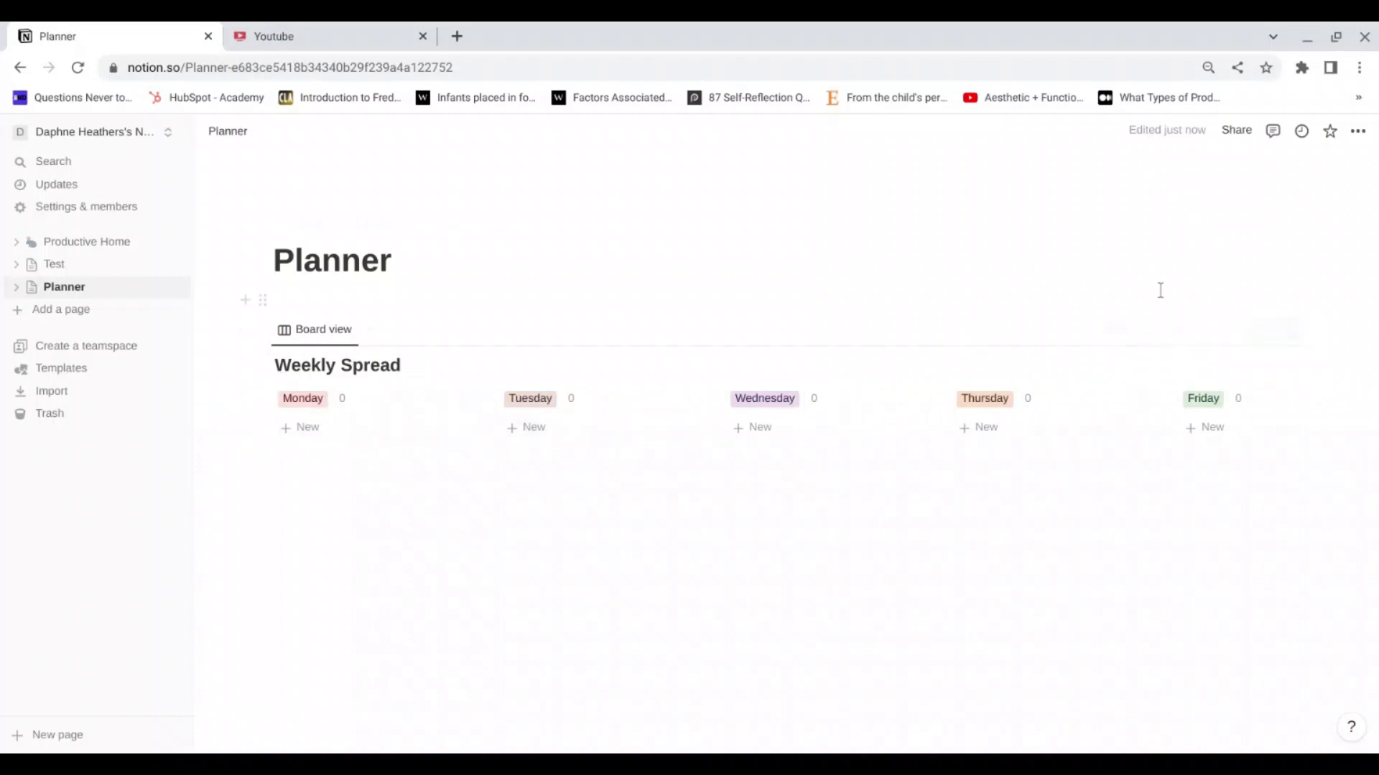
{"action": "left_click", "coordinate": [1225, 338]}
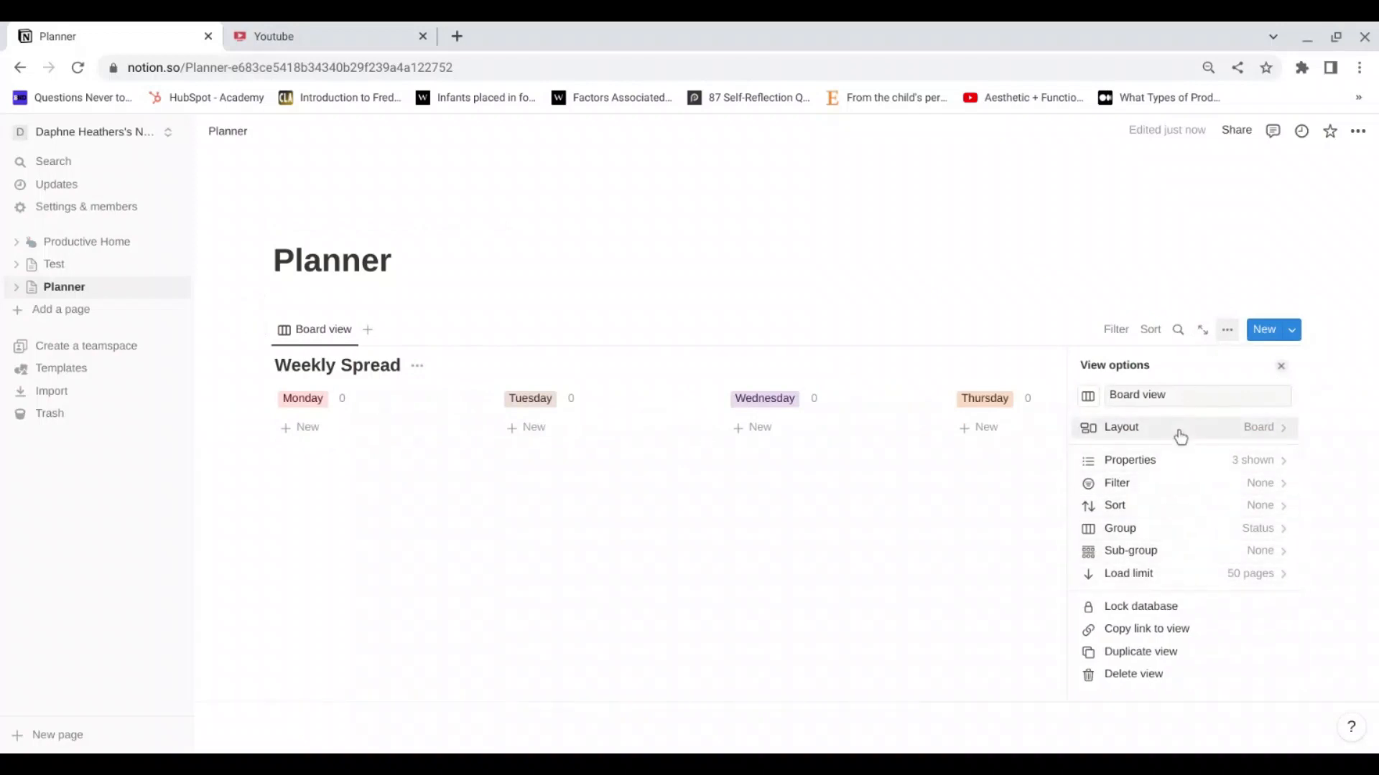
{"action": "left_click", "coordinate": [1177, 461]}
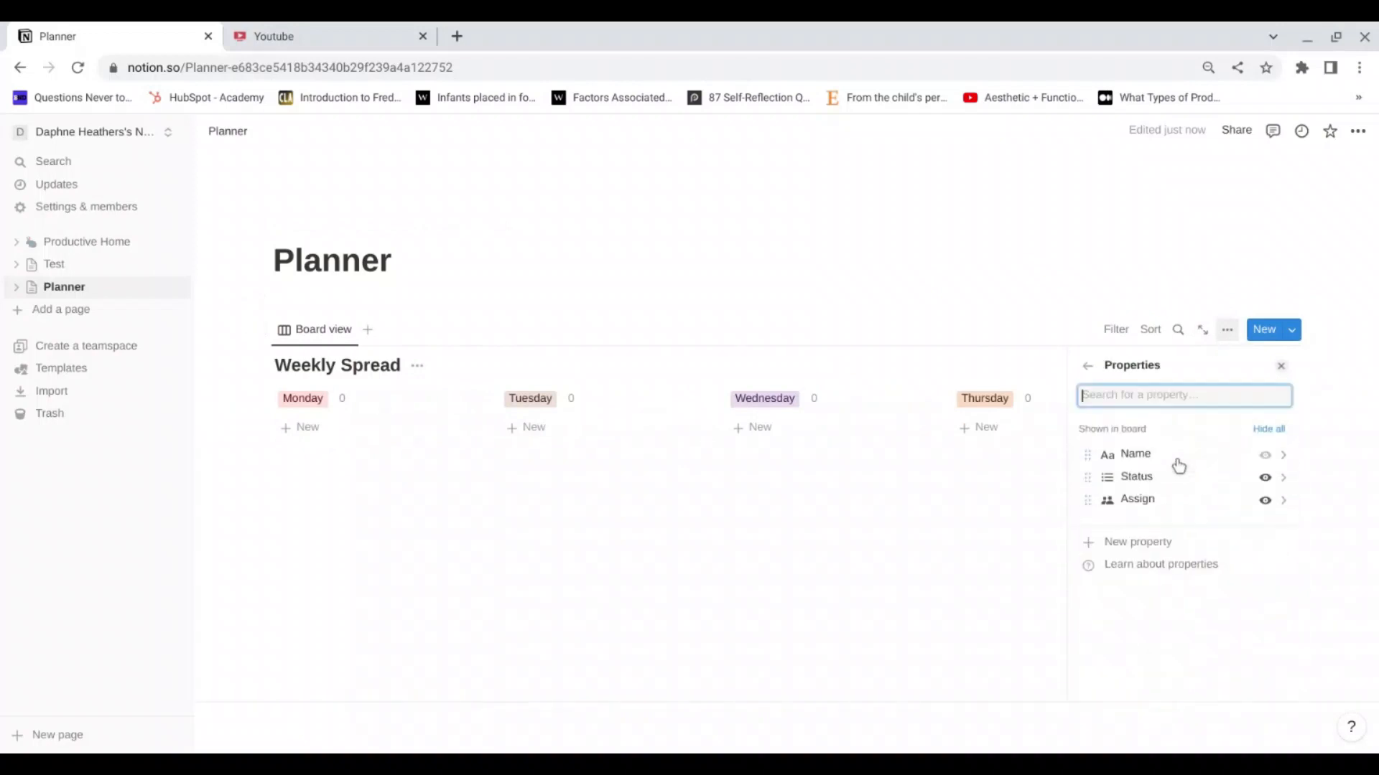
{"action": "left_click", "coordinate": [1215, 481]}
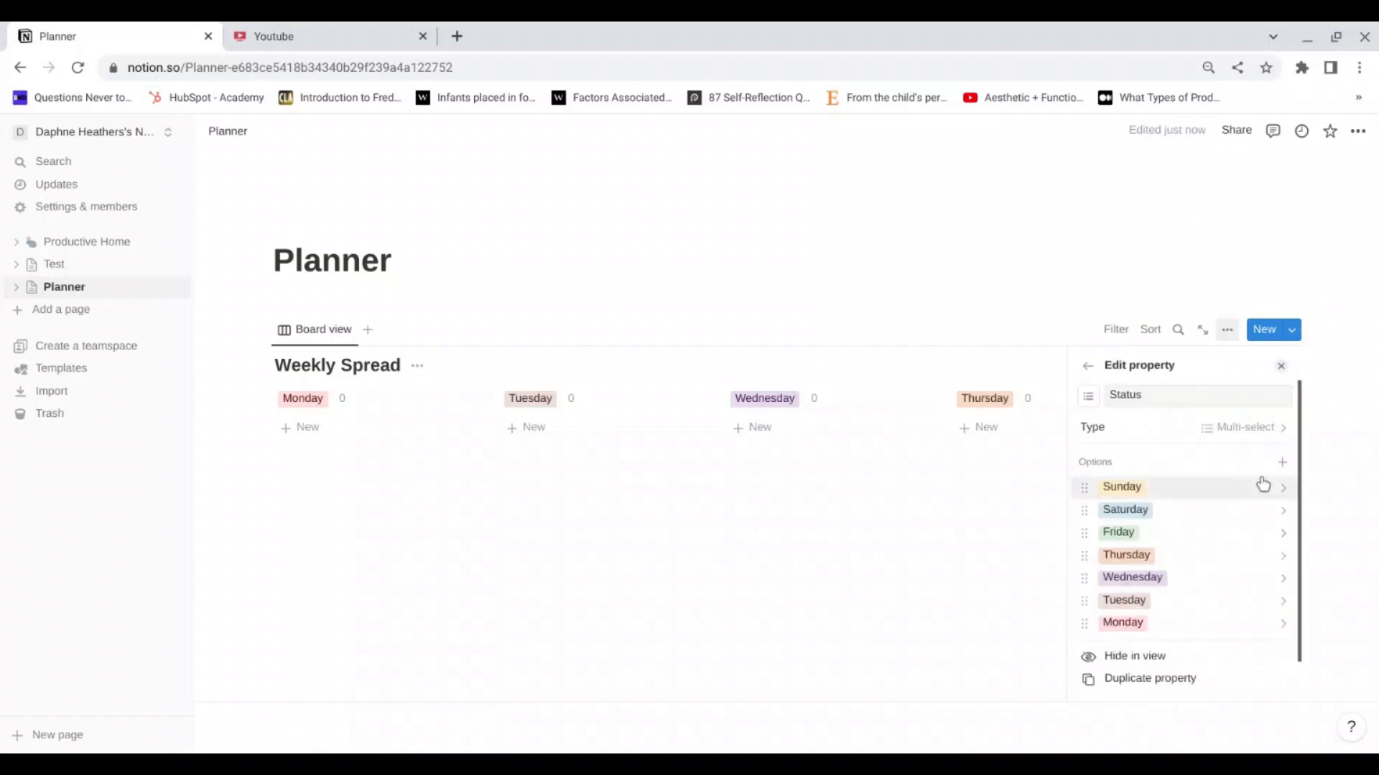
{"action": "left_click", "coordinate": [1093, 496]}
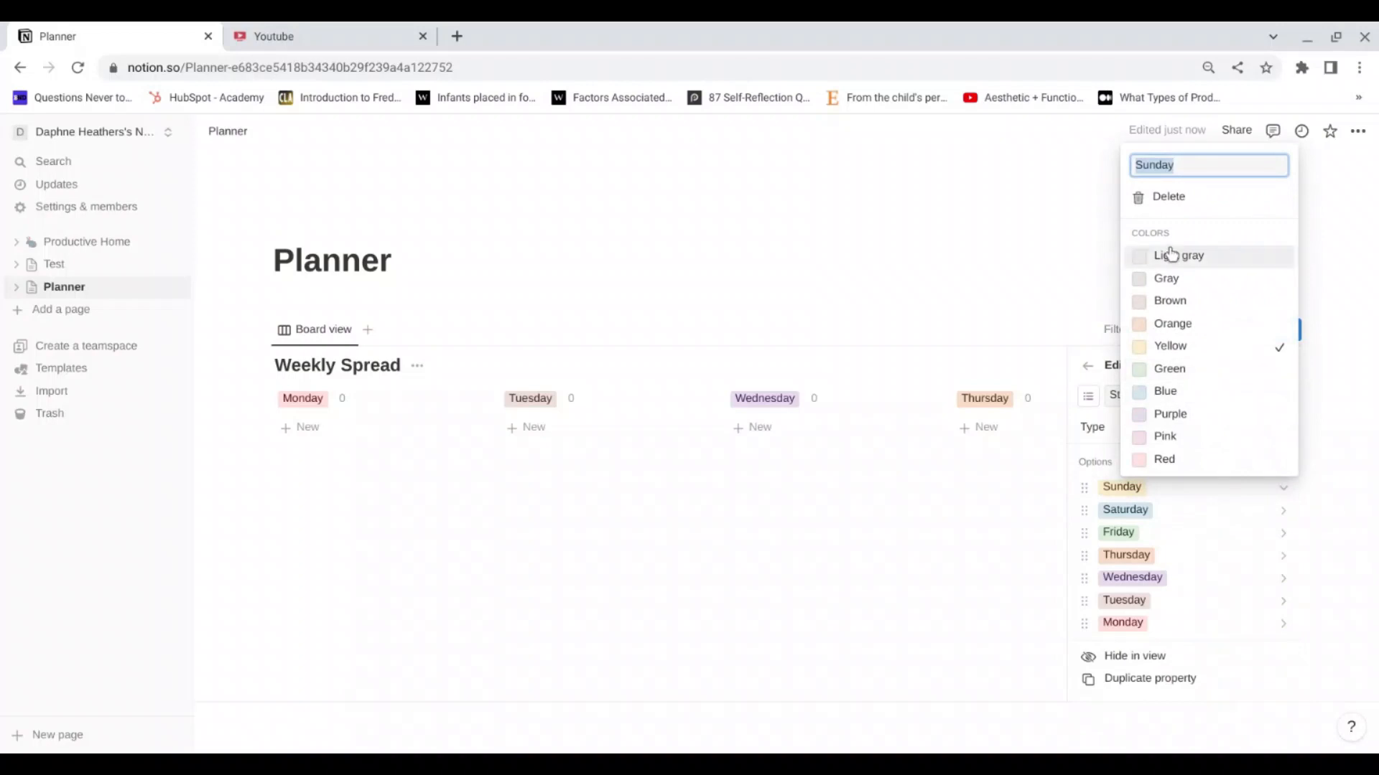
{"action": "left_click", "coordinate": [1172, 278]}
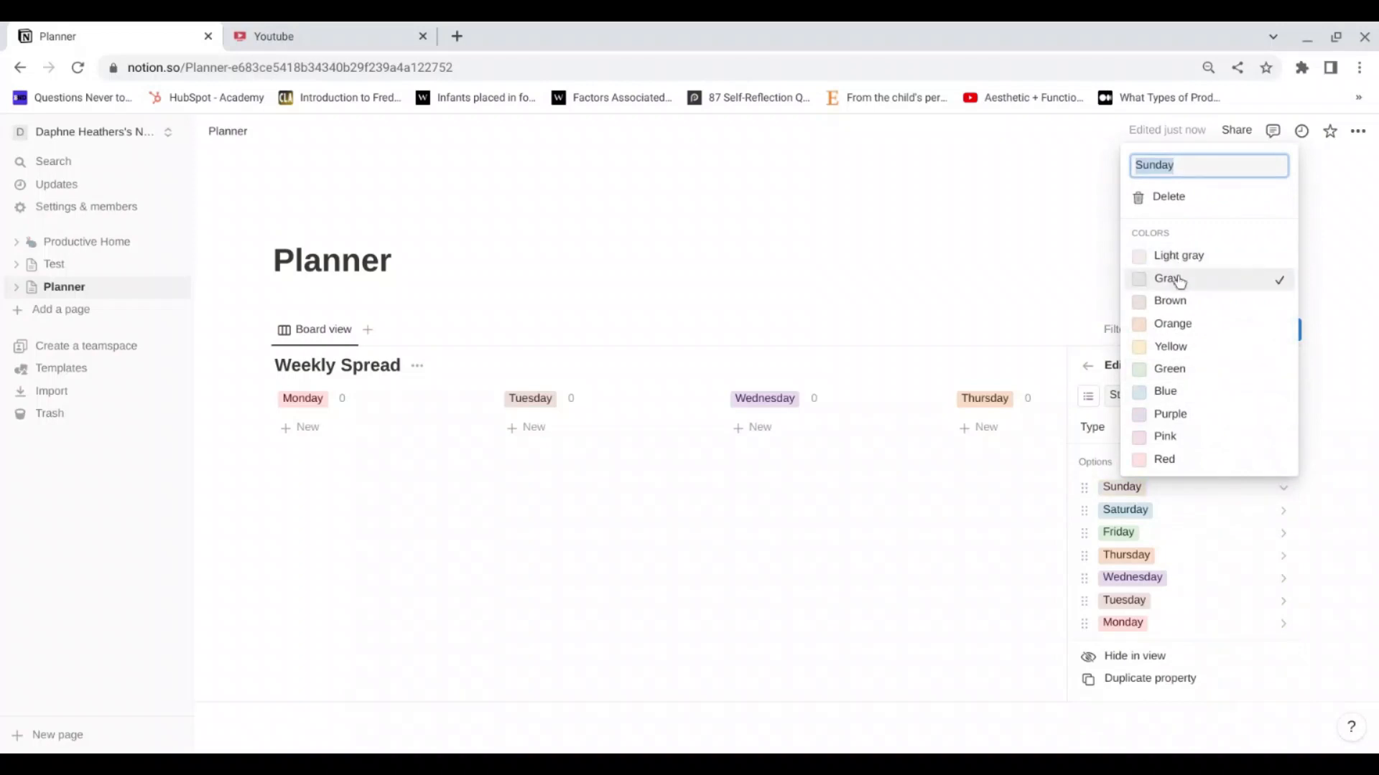
{"action": "left_click", "coordinate": [1088, 507]}
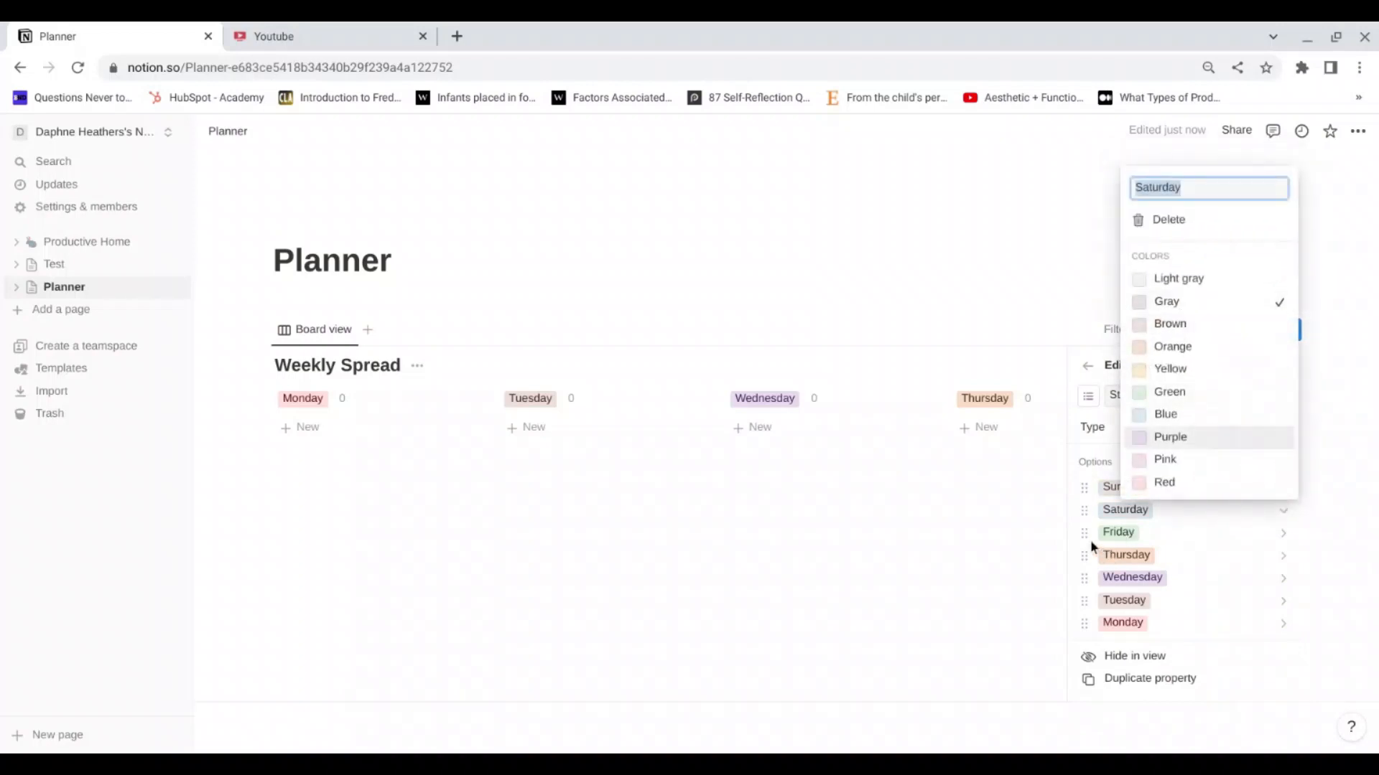
{"action": "left_click", "coordinate": [1090, 539]}
{"action": "left_click", "coordinate": [1089, 539]}
{"action": "left_click", "coordinate": [1189, 332]}
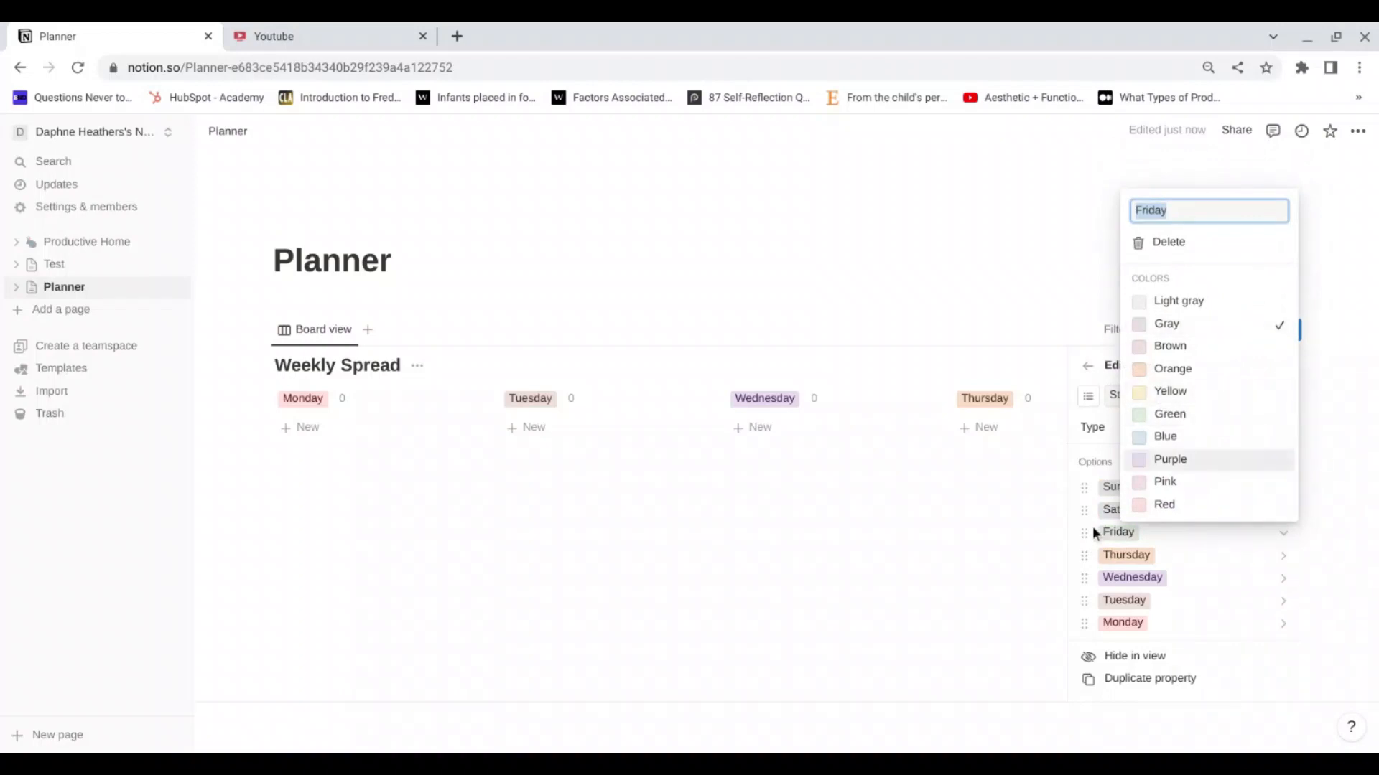
Step: Recolor the Thursday, Wednesday, Tuesday and Monday options of the Status property gray and close the view options
{"action": "left_click", "coordinate": [1087, 556]}
{"action": "left_click", "coordinate": [1186, 346]}
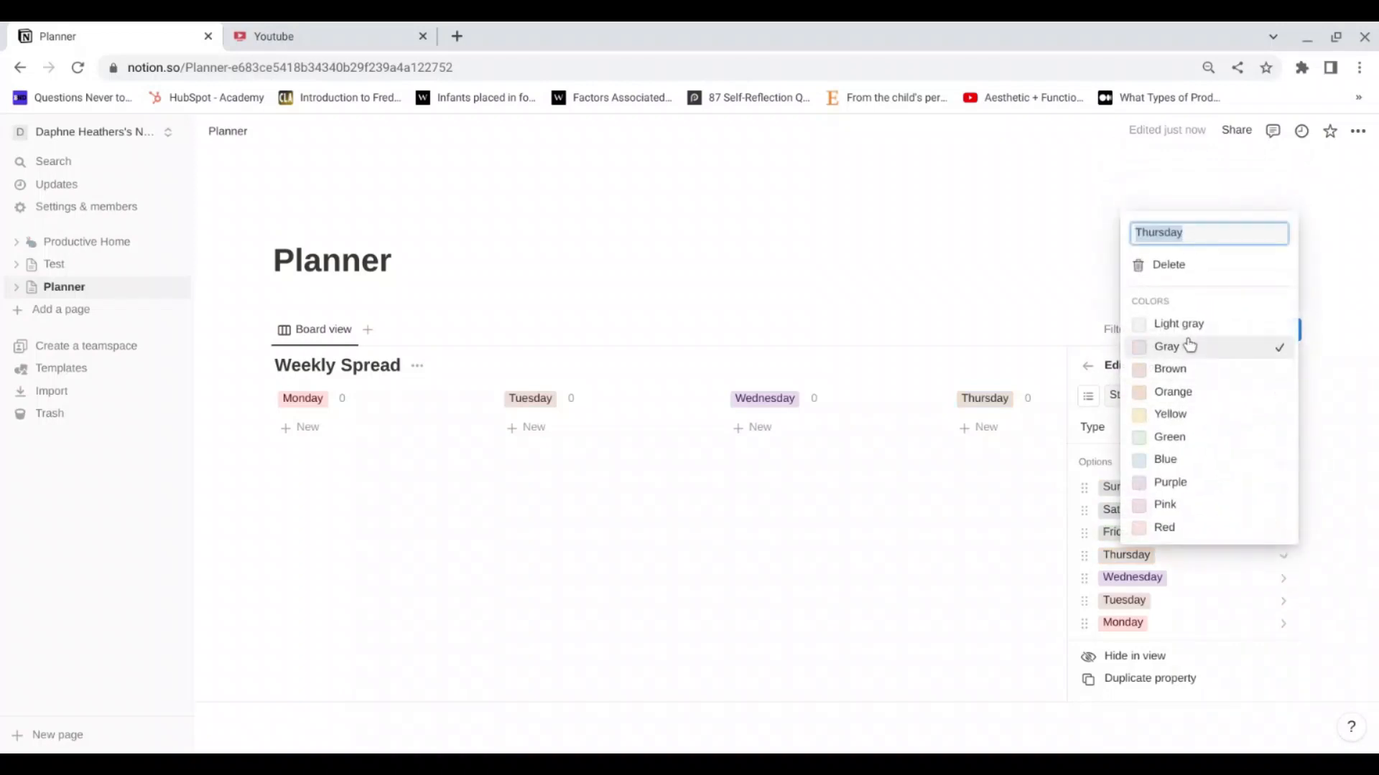
{"action": "left_click", "coordinate": [1086, 580]}
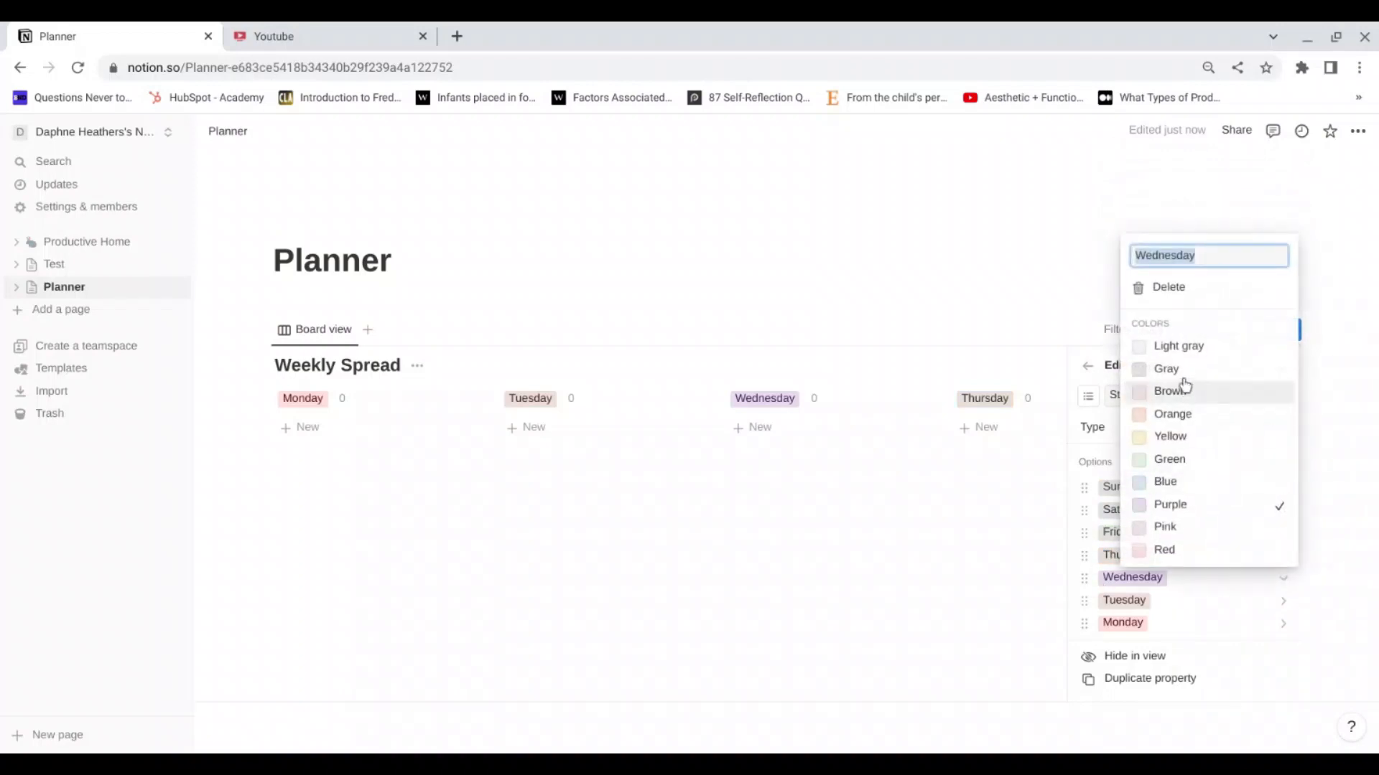
{"action": "left_click", "coordinate": [1185, 369]}
{"action": "left_click", "coordinate": [1084, 601]}
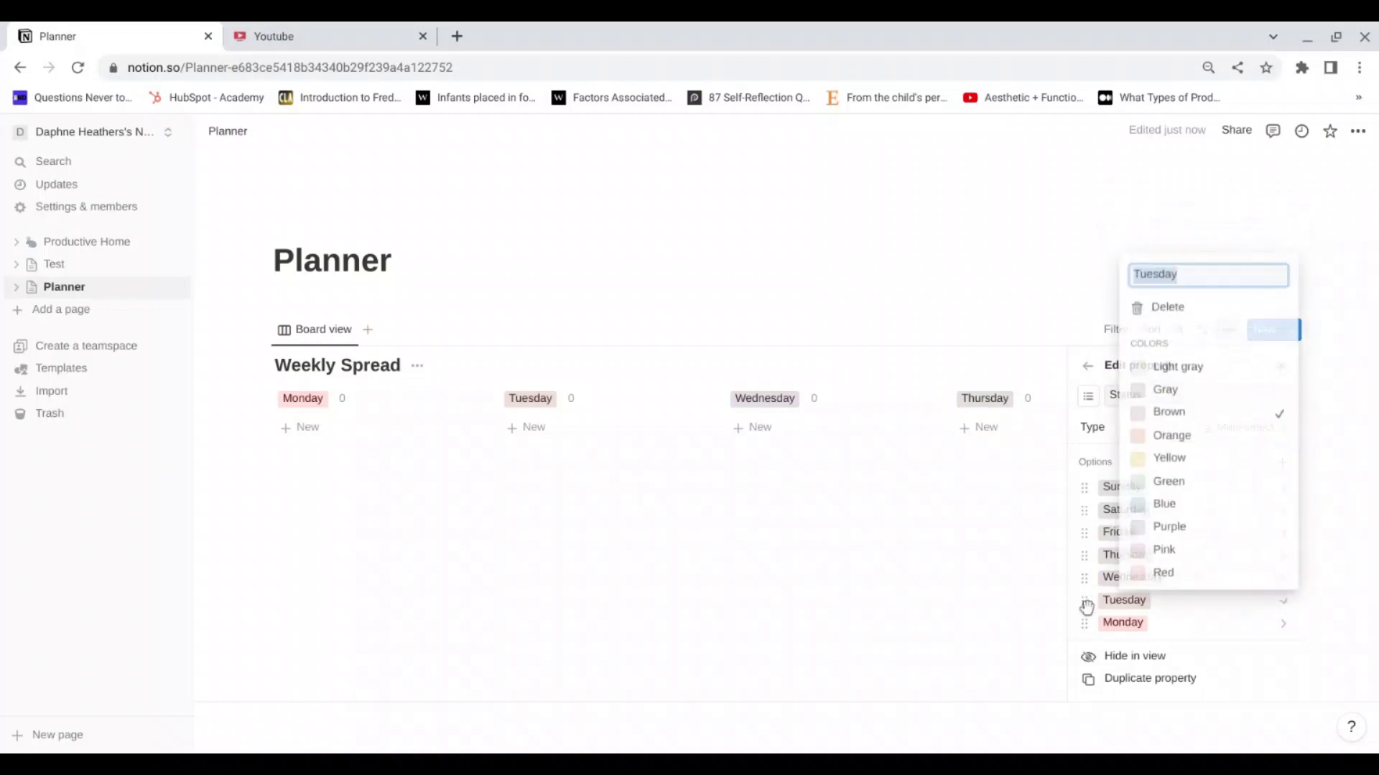
{"action": "left_click", "coordinate": [1169, 392]}
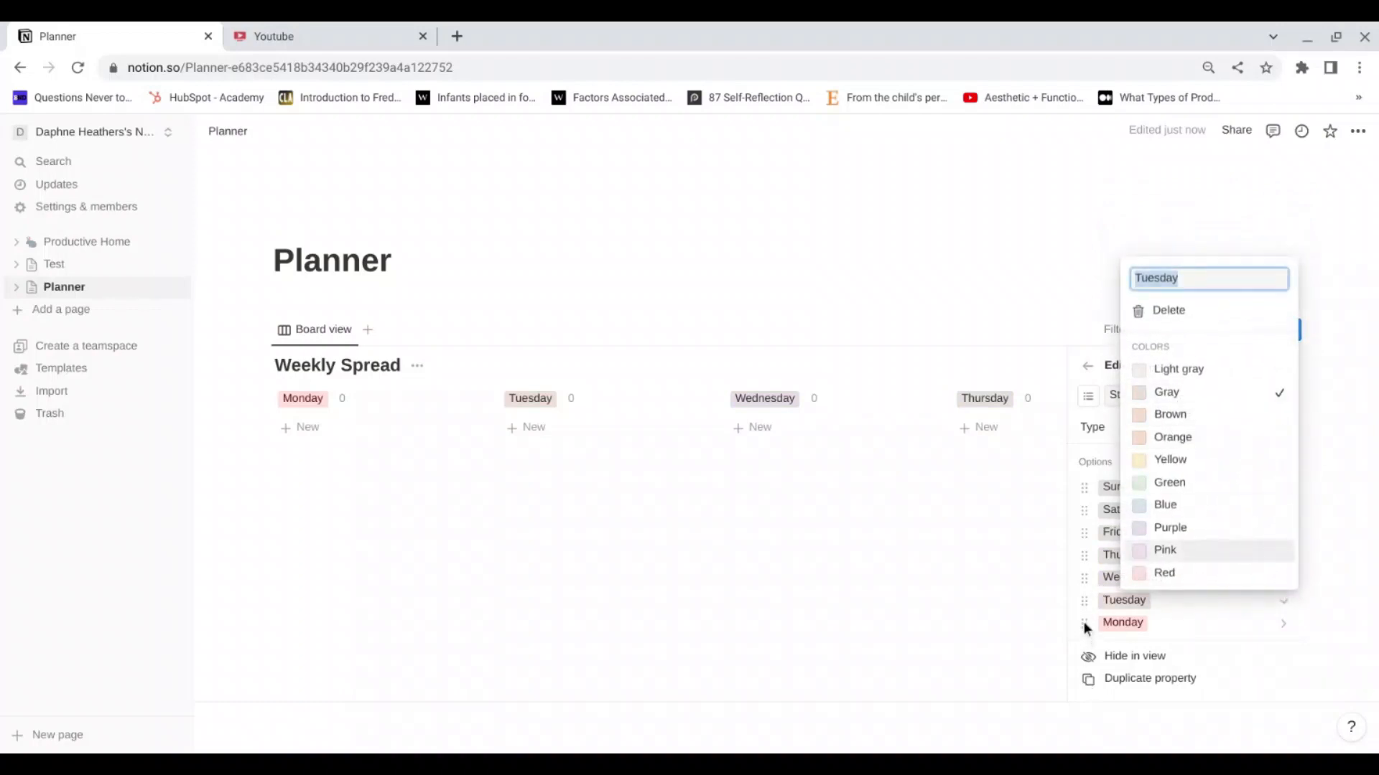
{"action": "left_click", "coordinate": [1086, 625]}
{"action": "left_click", "coordinate": [1166, 415]}
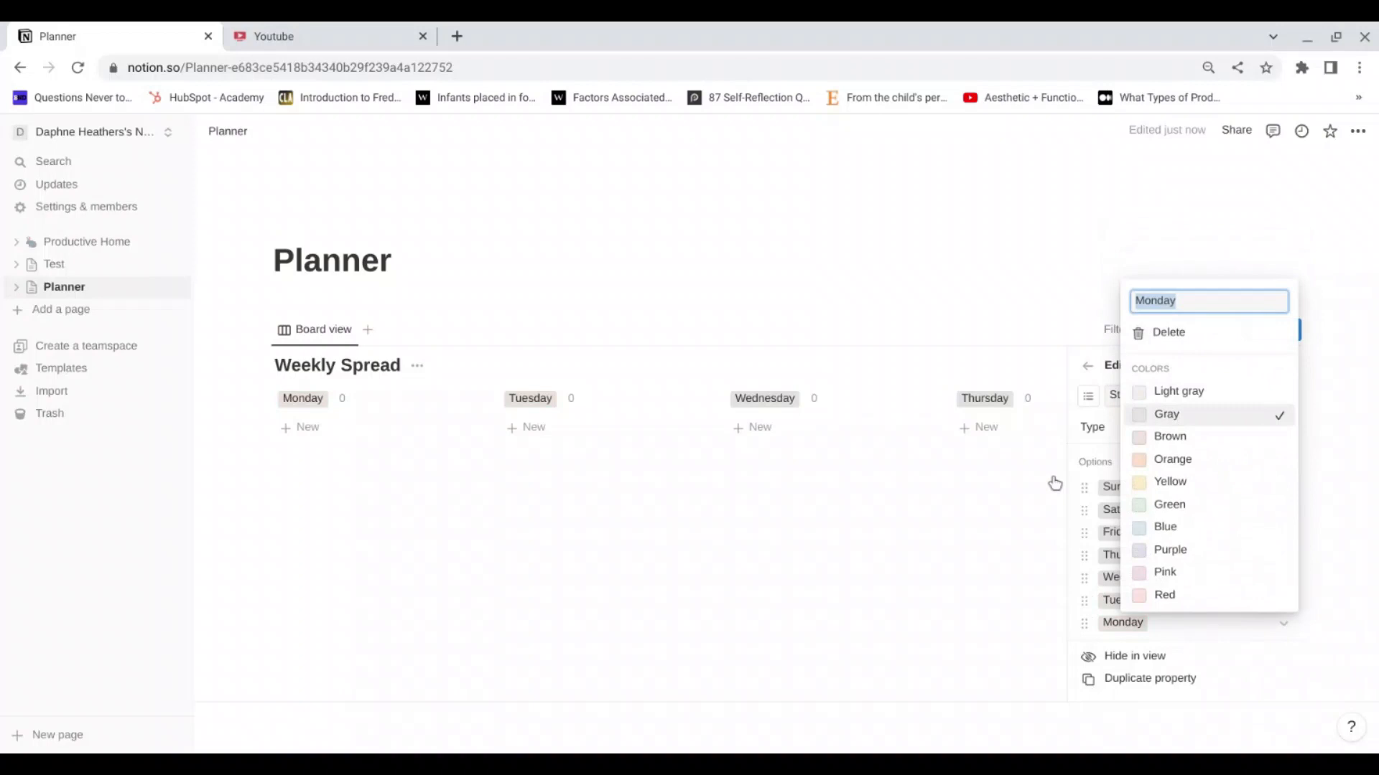
{"action": "left_click", "coordinate": [811, 566]}
{"action": "left_click", "coordinate": [1088, 366]}
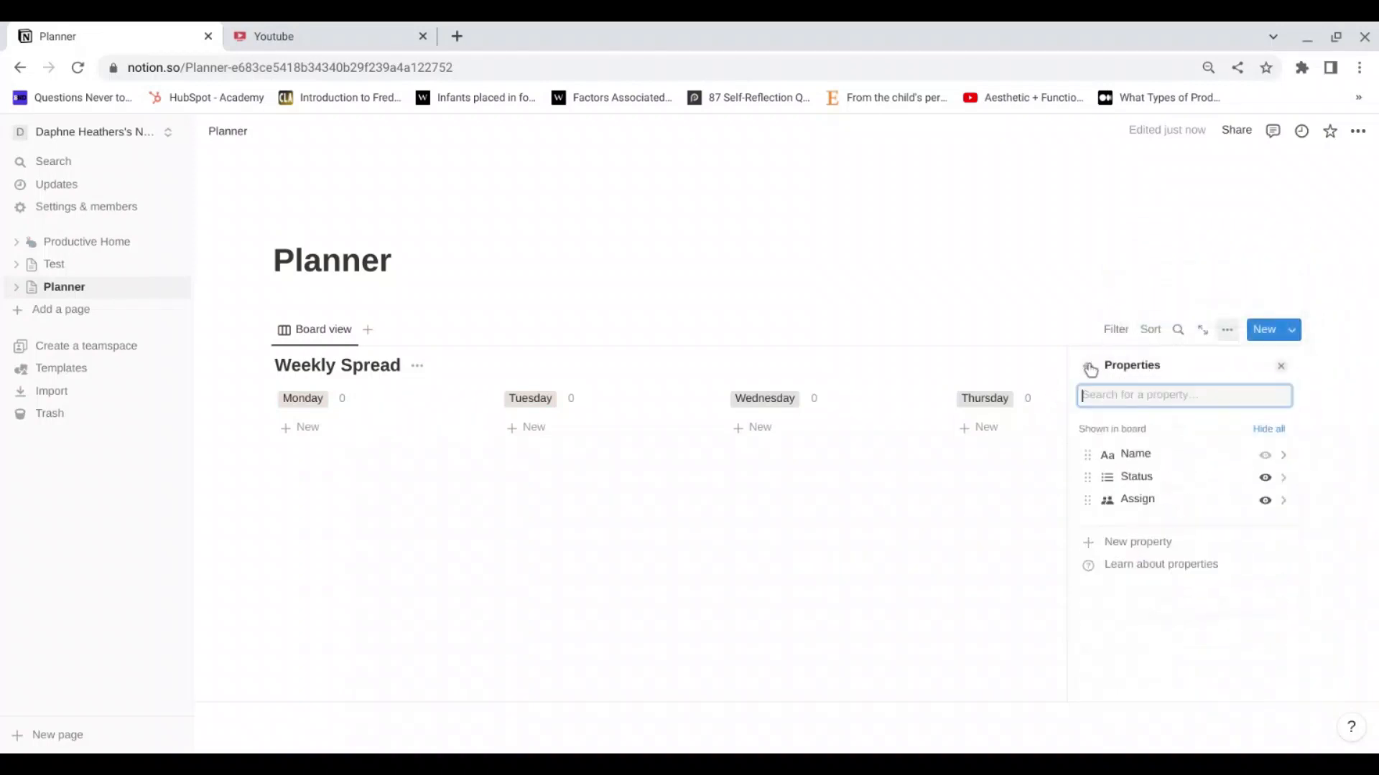
{"action": "left_click", "coordinate": [1090, 368]}
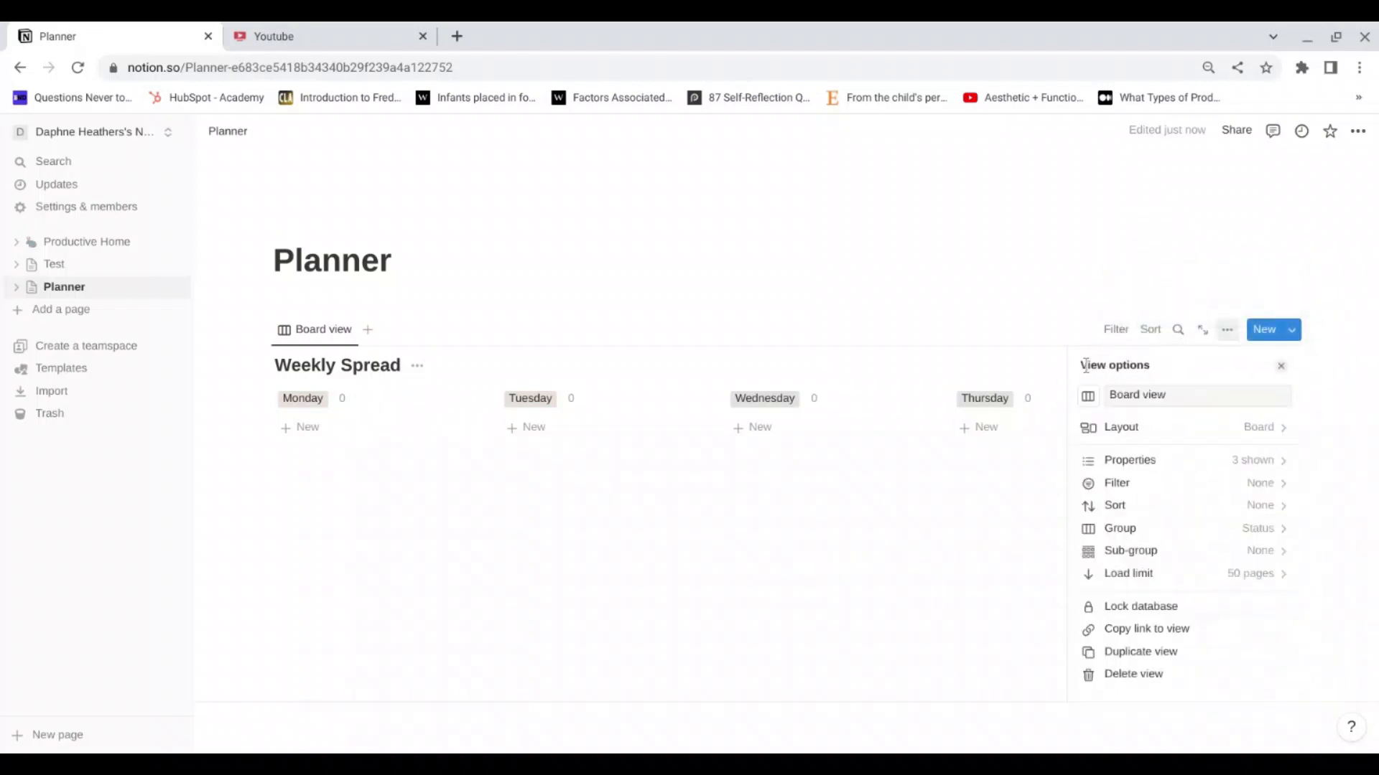
{"action": "left_click", "coordinate": [1280, 365]}
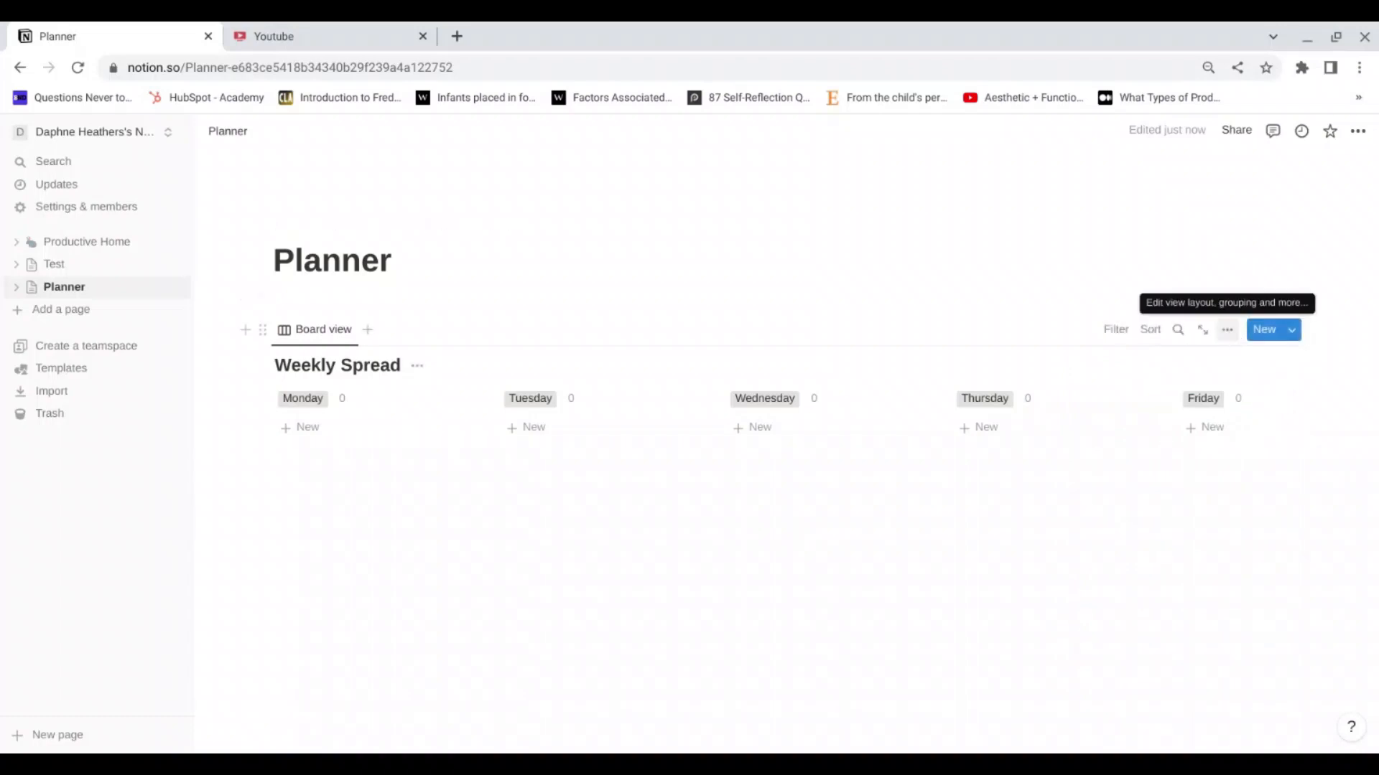
Step: Add a Date property to the Weekly Spread board, keeping its default name and formats
{"action": "left_click", "coordinate": [1227, 330]}
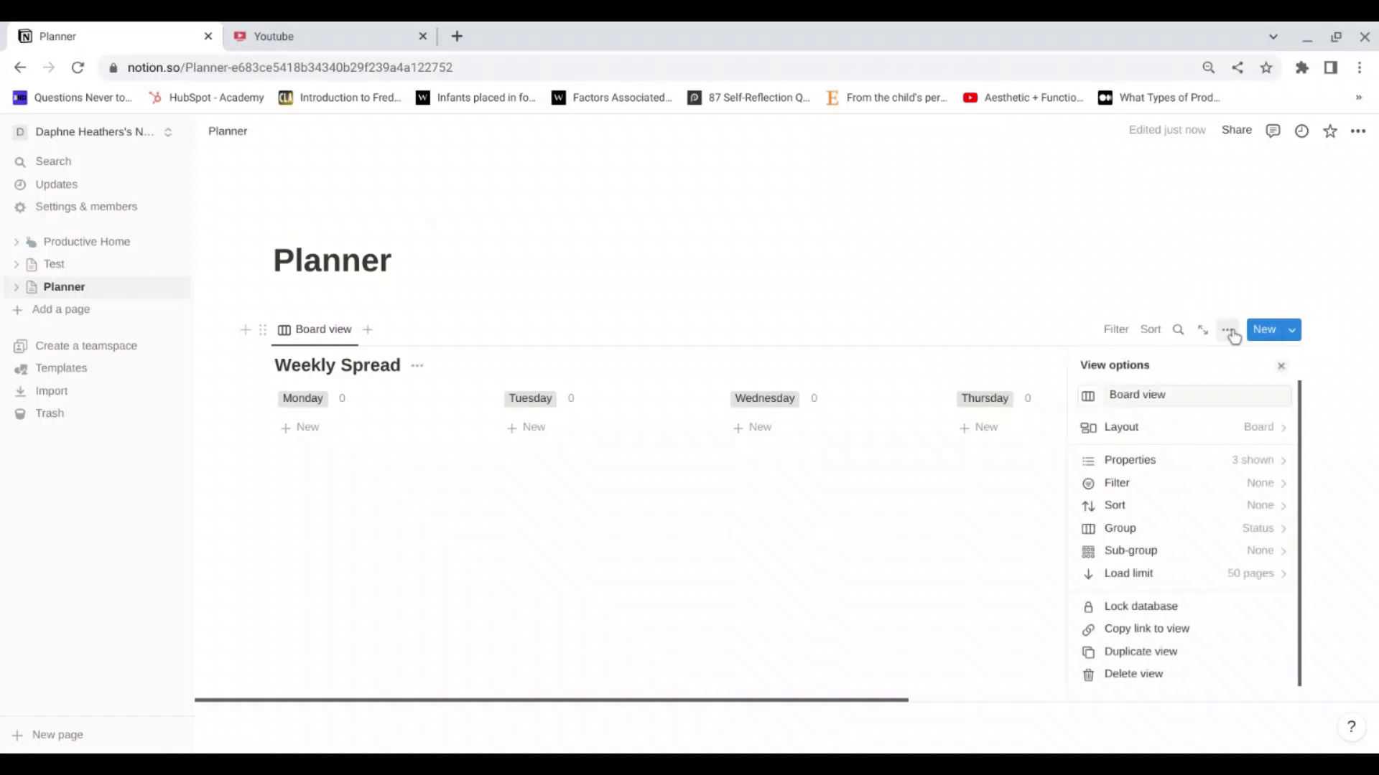
{"action": "left_click", "coordinate": [1159, 472]}
{"action": "left_click", "coordinate": [1124, 555]}
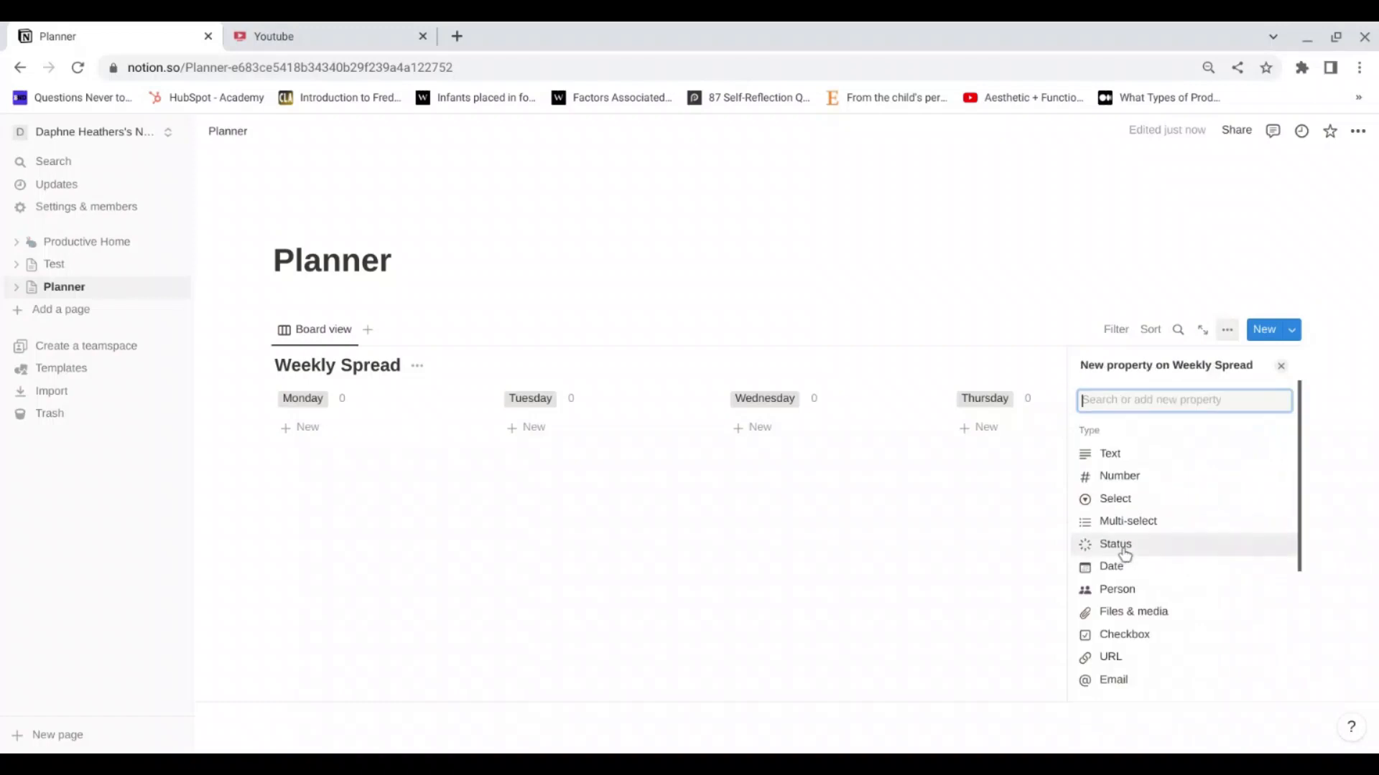
{"action": "left_click", "coordinate": [1168, 569]}
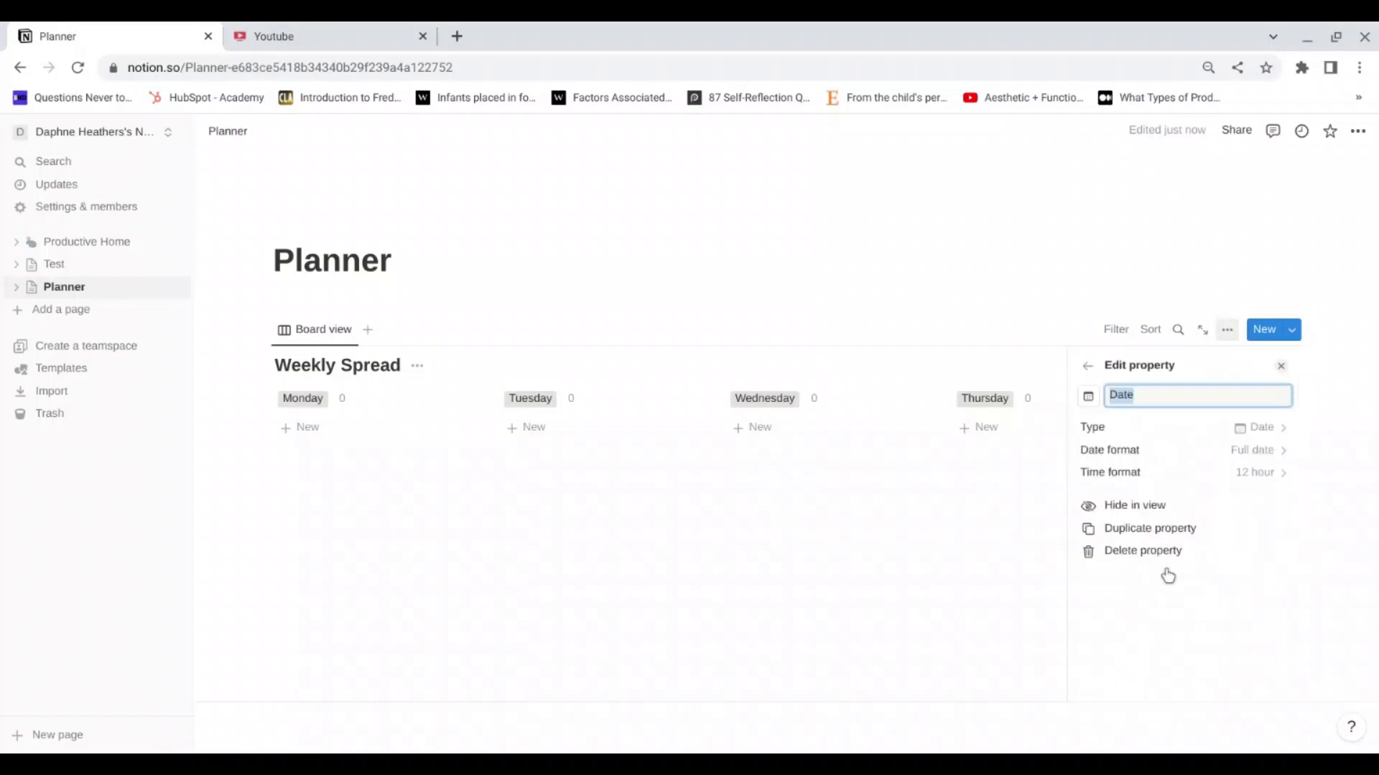
{"action": "left_click", "coordinate": [1087, 367]}
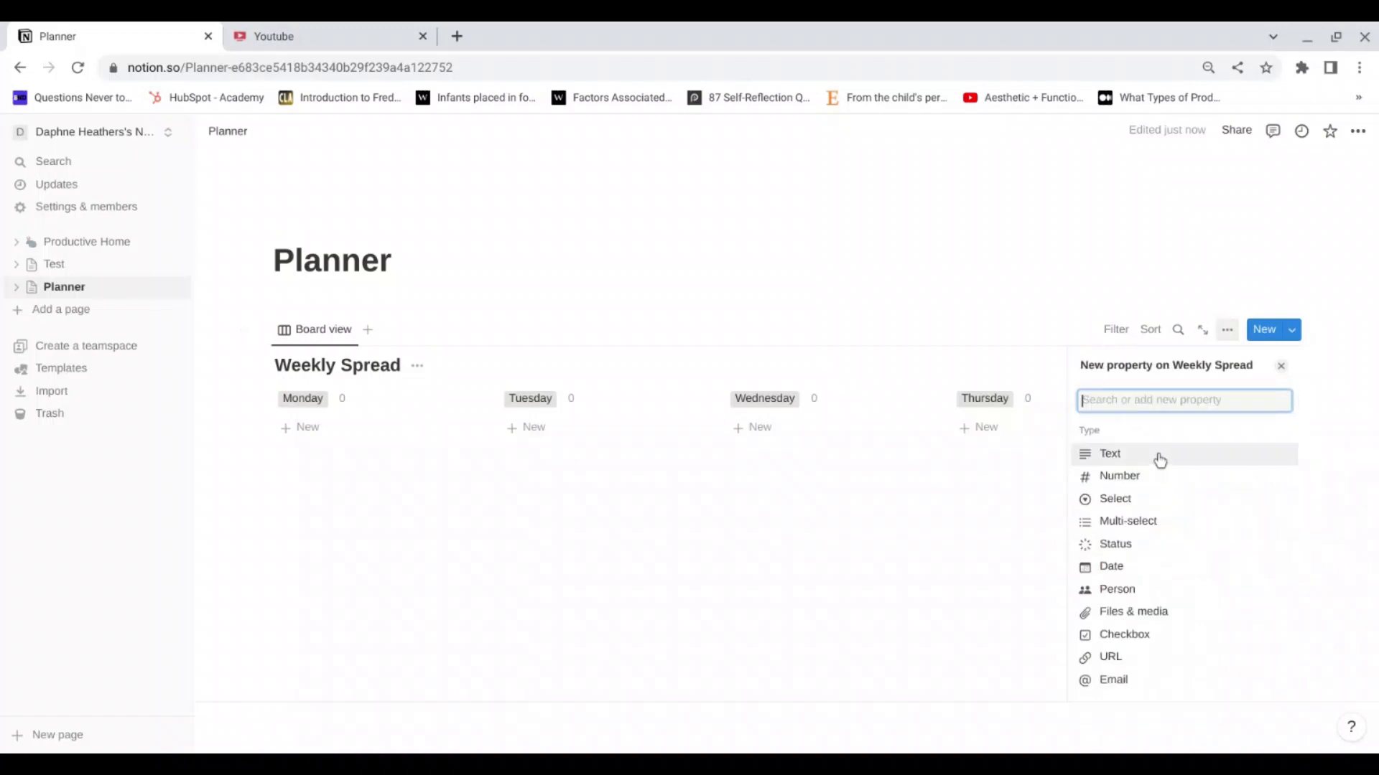
Step: Add a Text property named "Time" to the Weekly Spread database and close the property settings
{"action": "left_click", "coordinate": [1160, 461]}
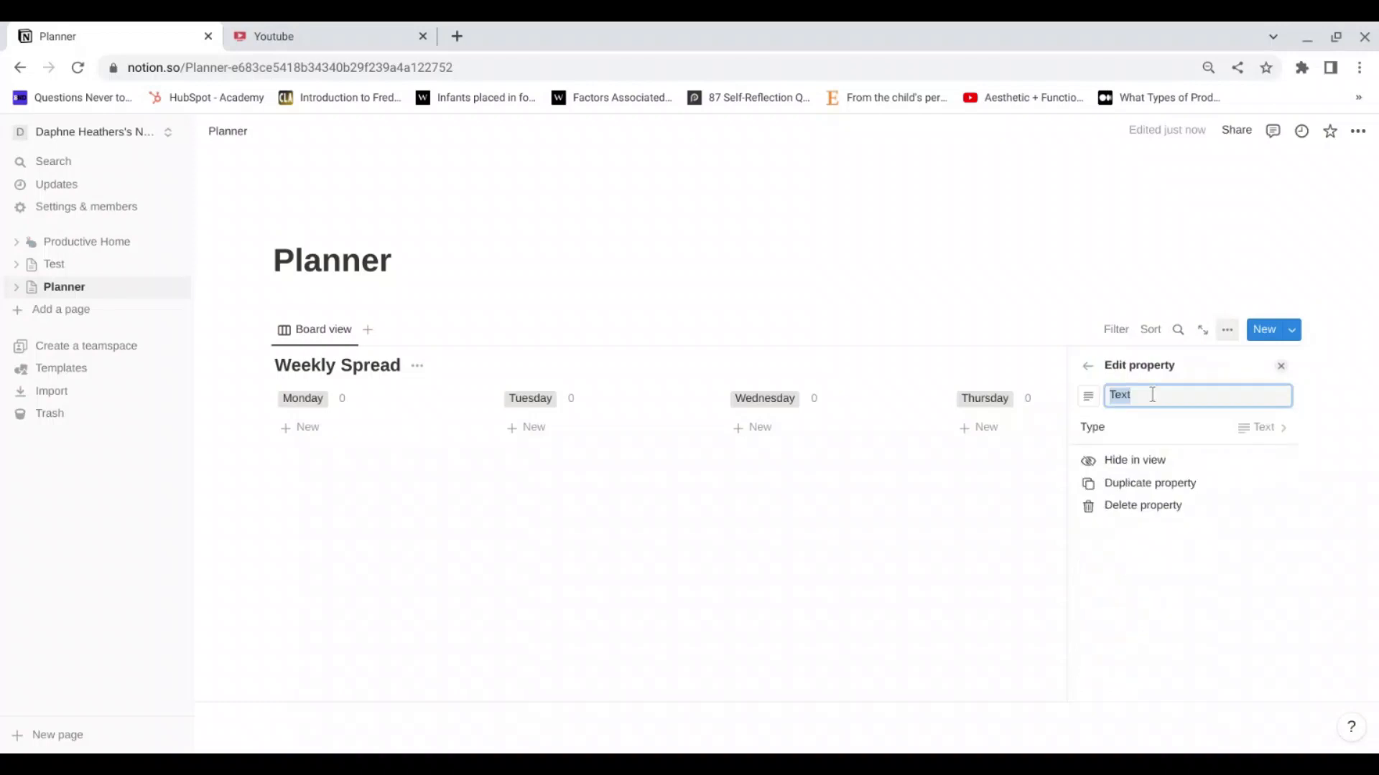
{"action": "type", "text": "Tim"}
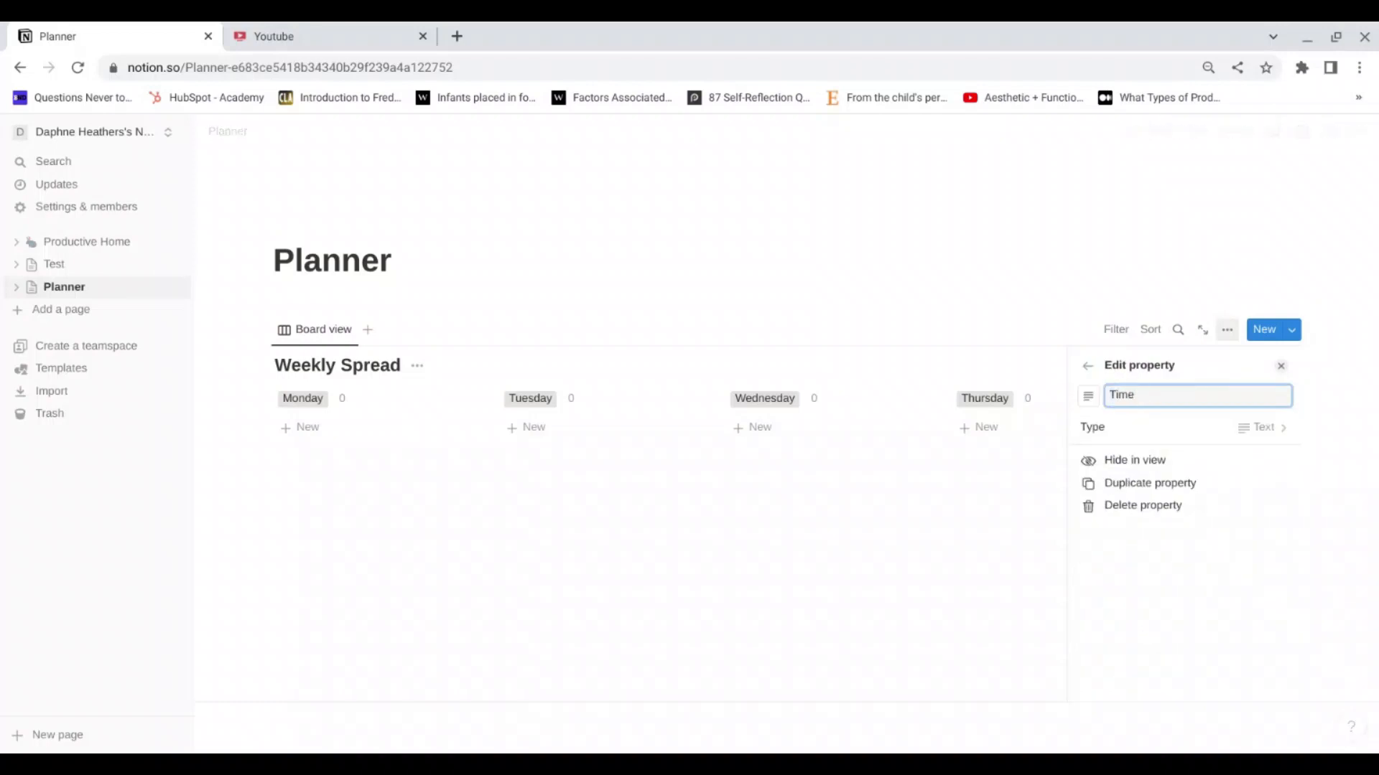
{"action": "left_click", "coordinate": [1087, 368]}
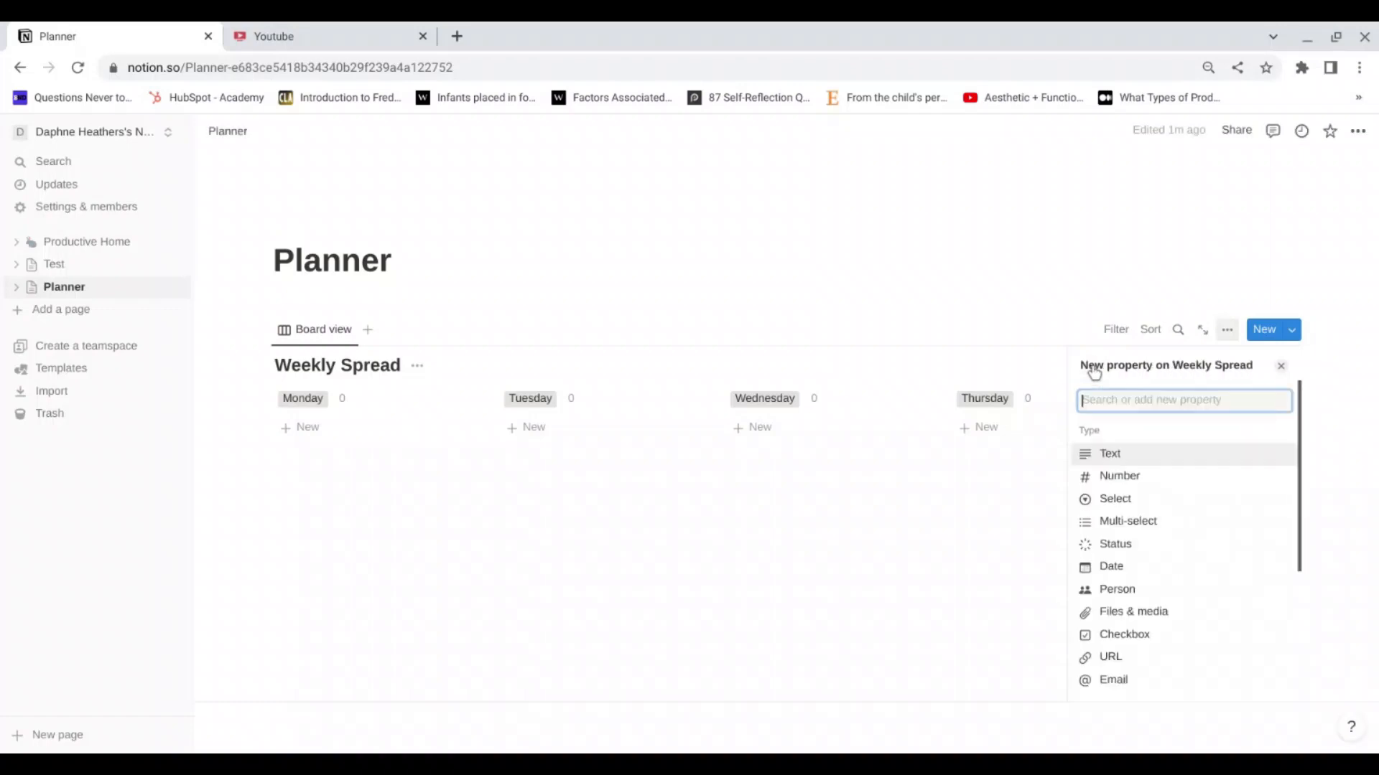
{"action": "left_click", "coordinate": [1281, 366]}
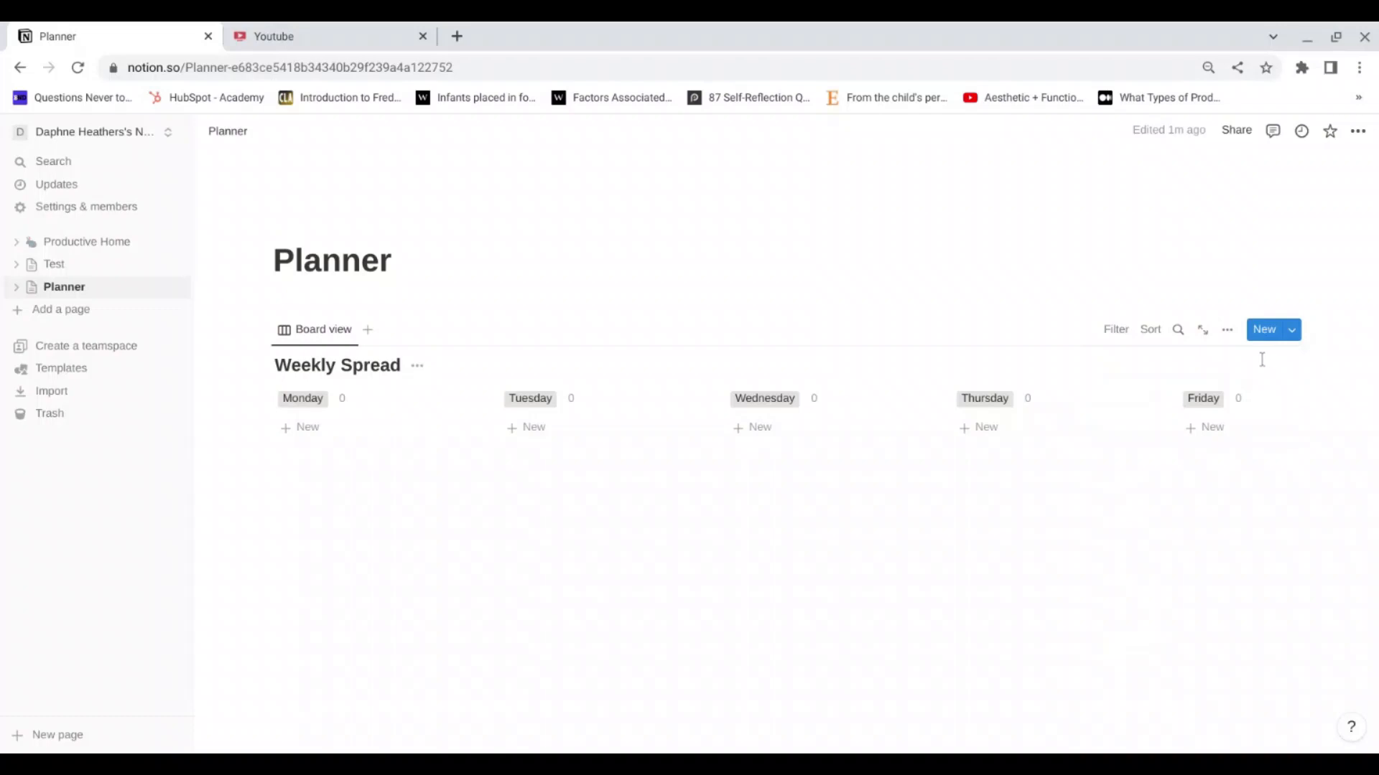
Step: Hide the Time property in the board view, and show it again
{"action": "left_click", "coordinate": [1227, 330]}
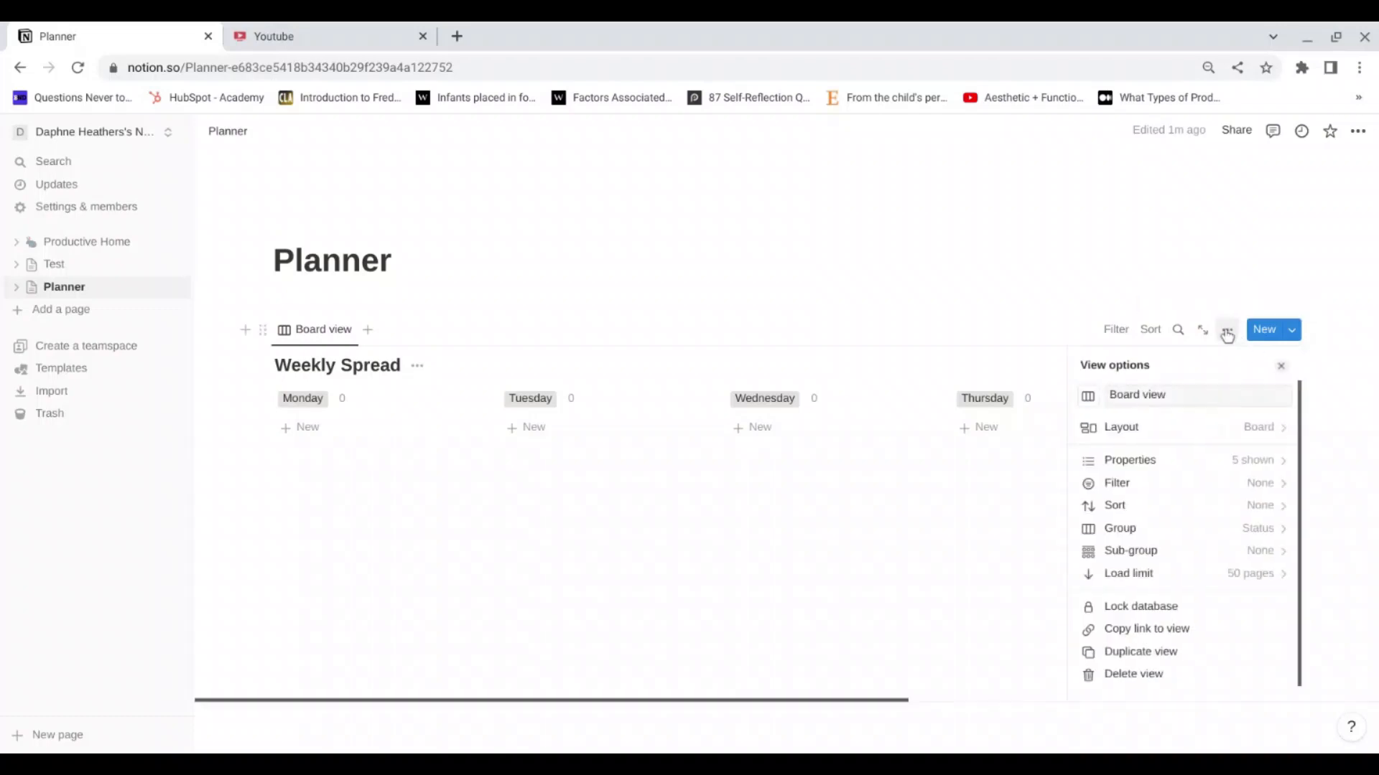
{"action": "left_click", "coordinate": [1170, 463]}
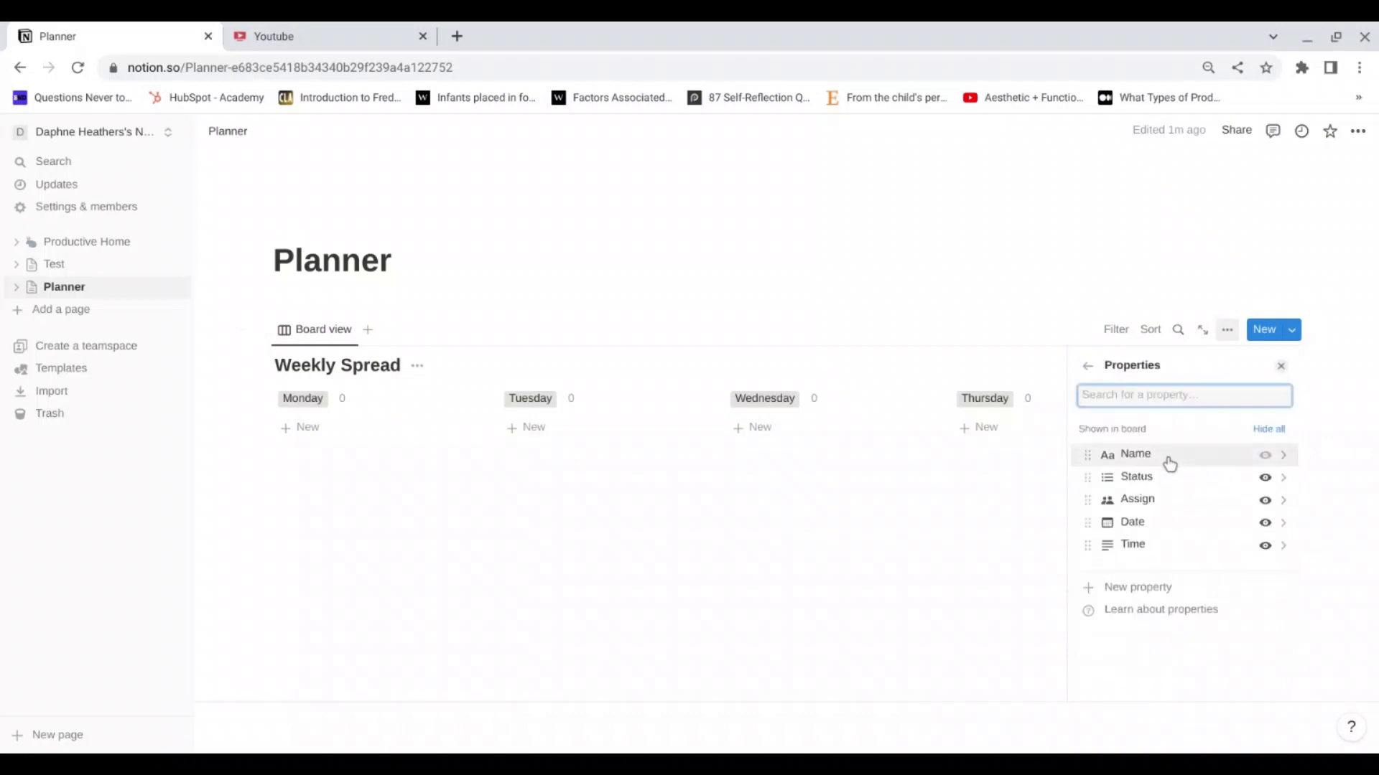
{"action": "left_click", "coordinate": [1263, 547]}
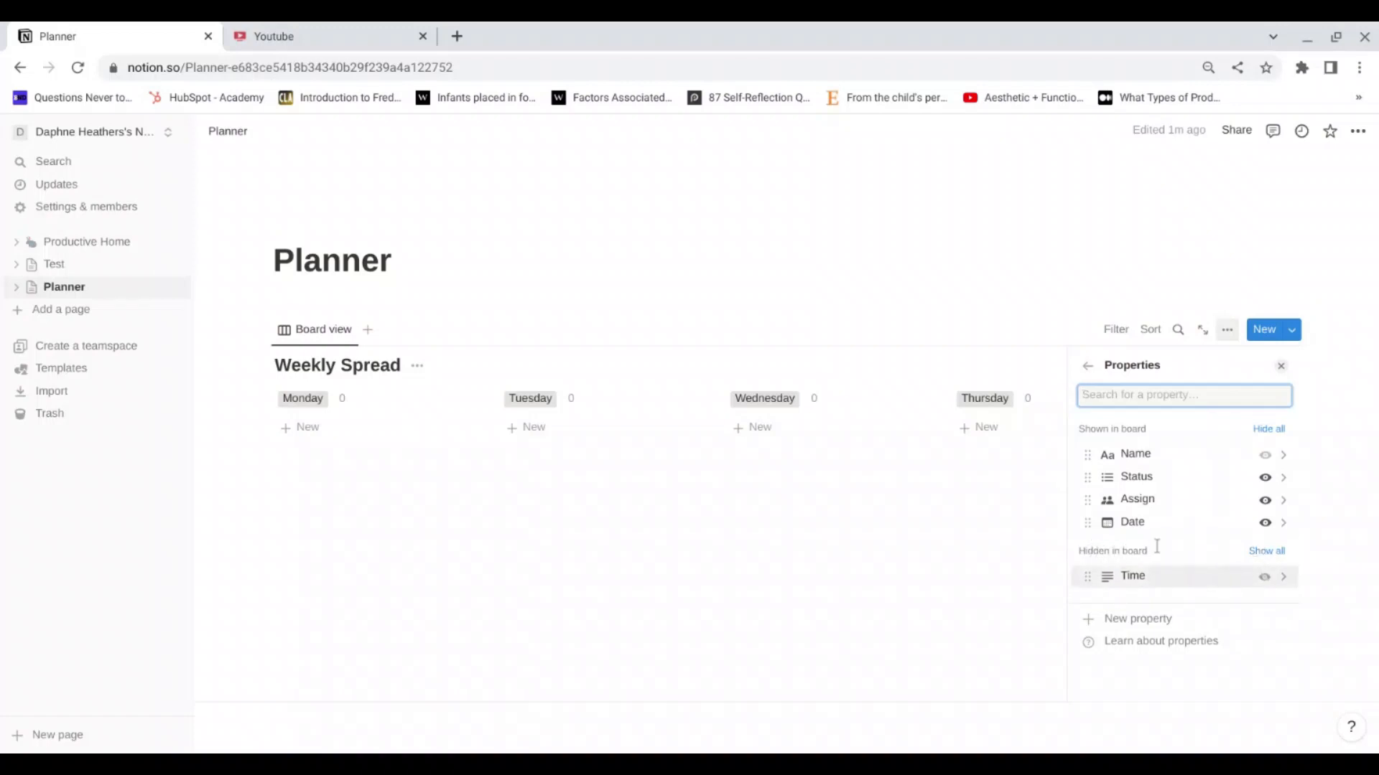
{"action": "left_click", "coordinate": [1266, 580]}
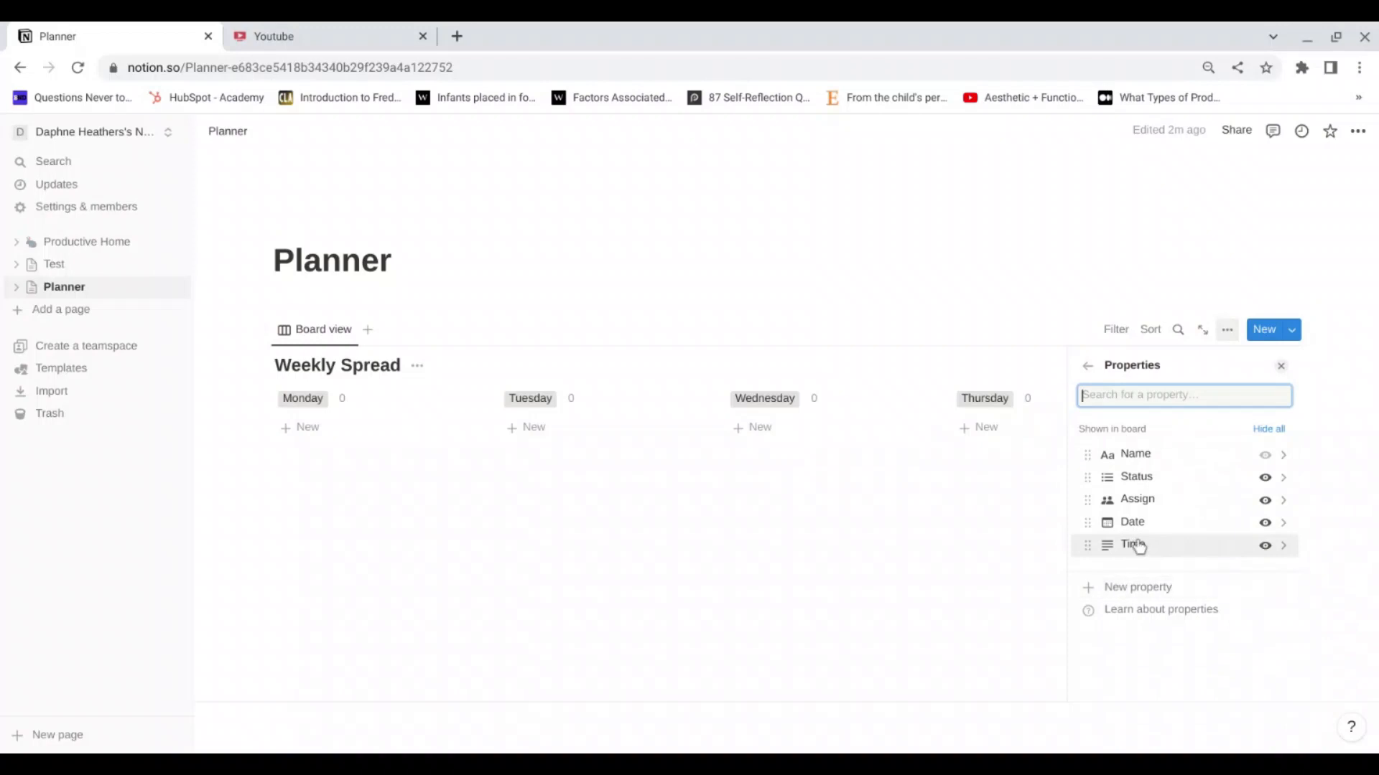
Step: Add a Select property named "Event Type" to the Weekly Spread database and close the property settings
{"action": "left_click", "coordinate": [1143, 590]}
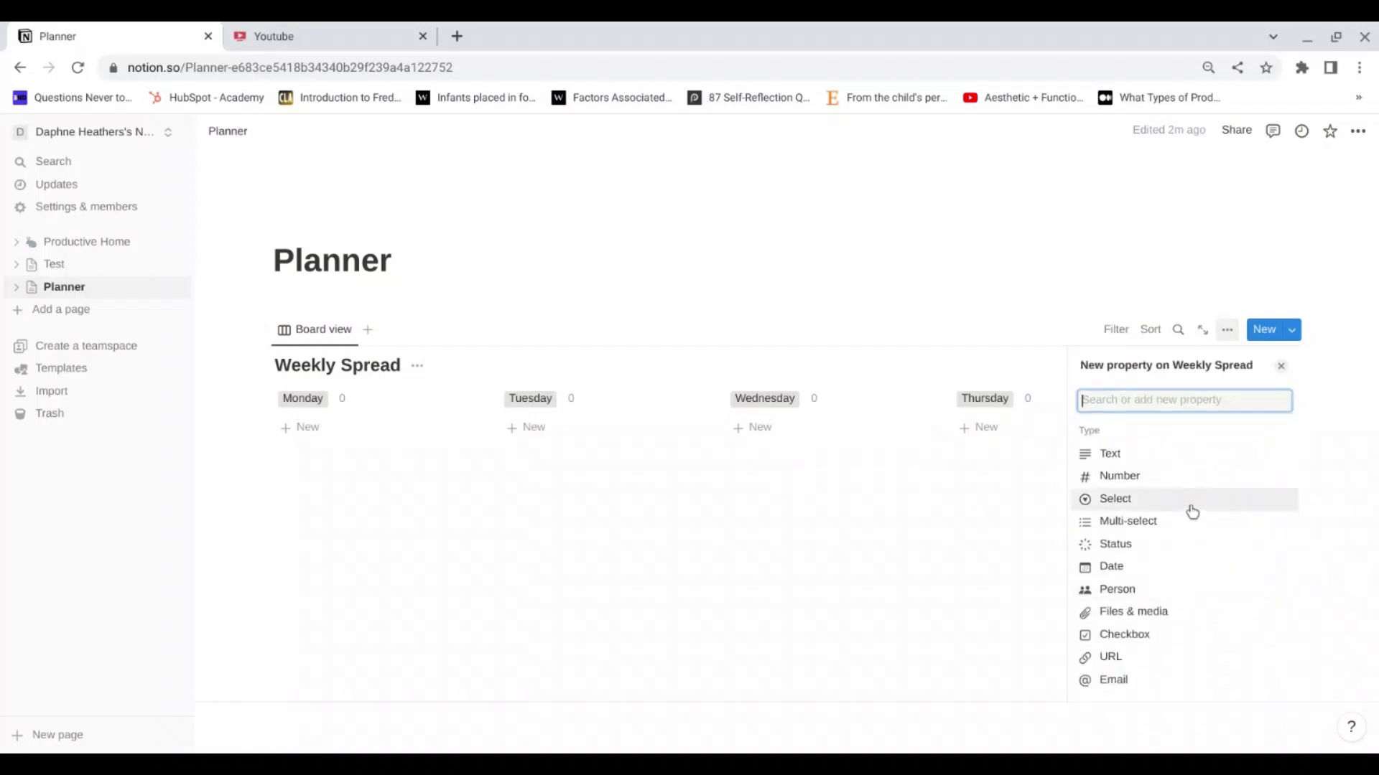
{"action": "left_click", "coordinate": [1192, 505]}
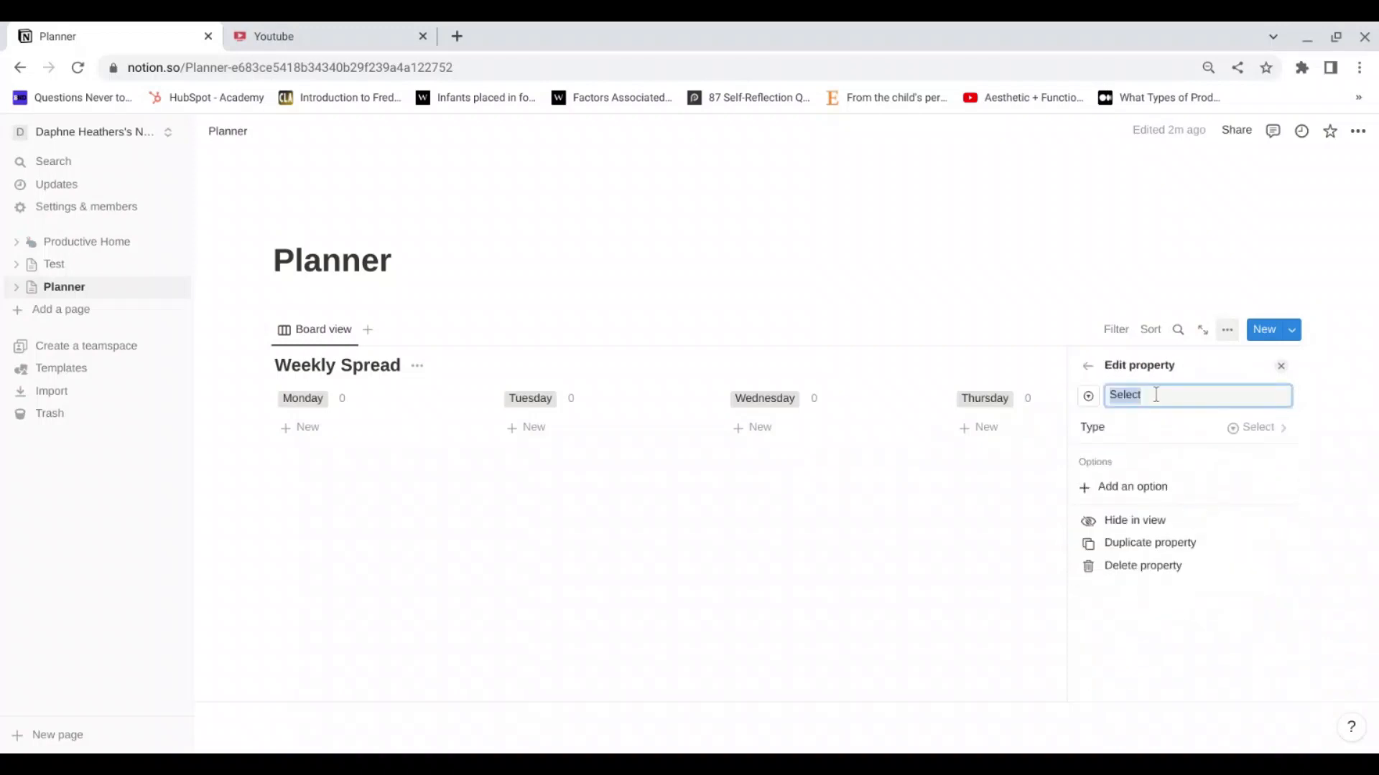
{"action": "type", "text": "Event Type"}
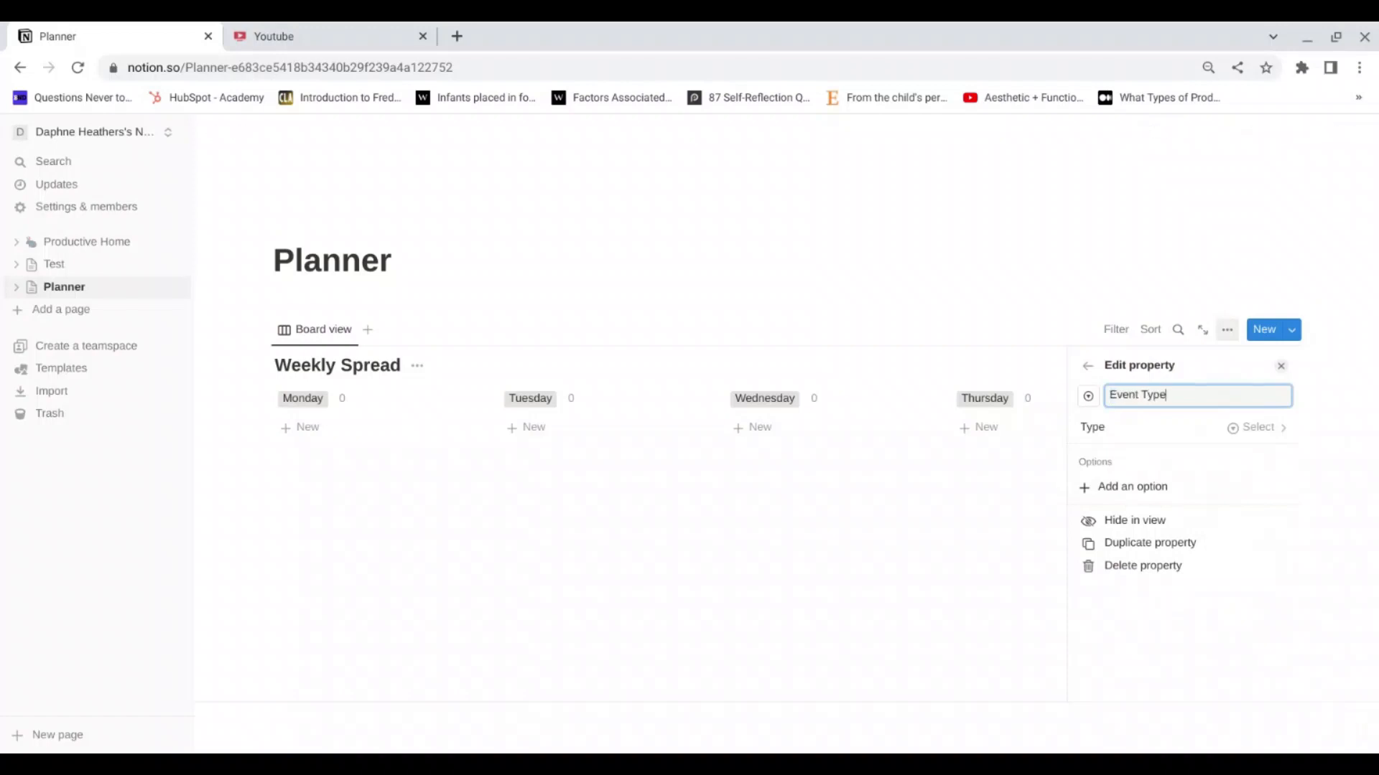
{"action": "left_click", "coordinate": [1086, 367]}
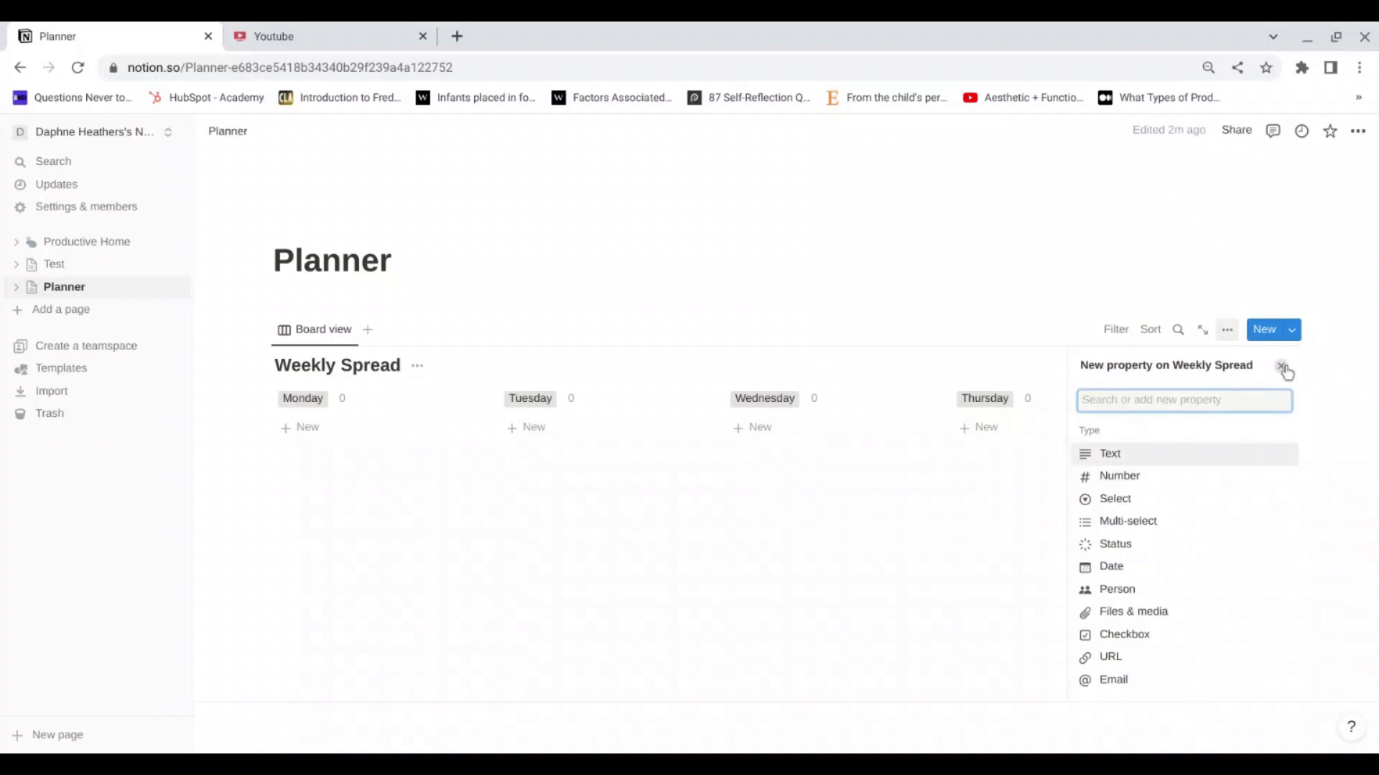
{"action": "left_click", "coordinate": [1281, 366]}
{"action": "left_click", "coordinate": [1227, 329]}
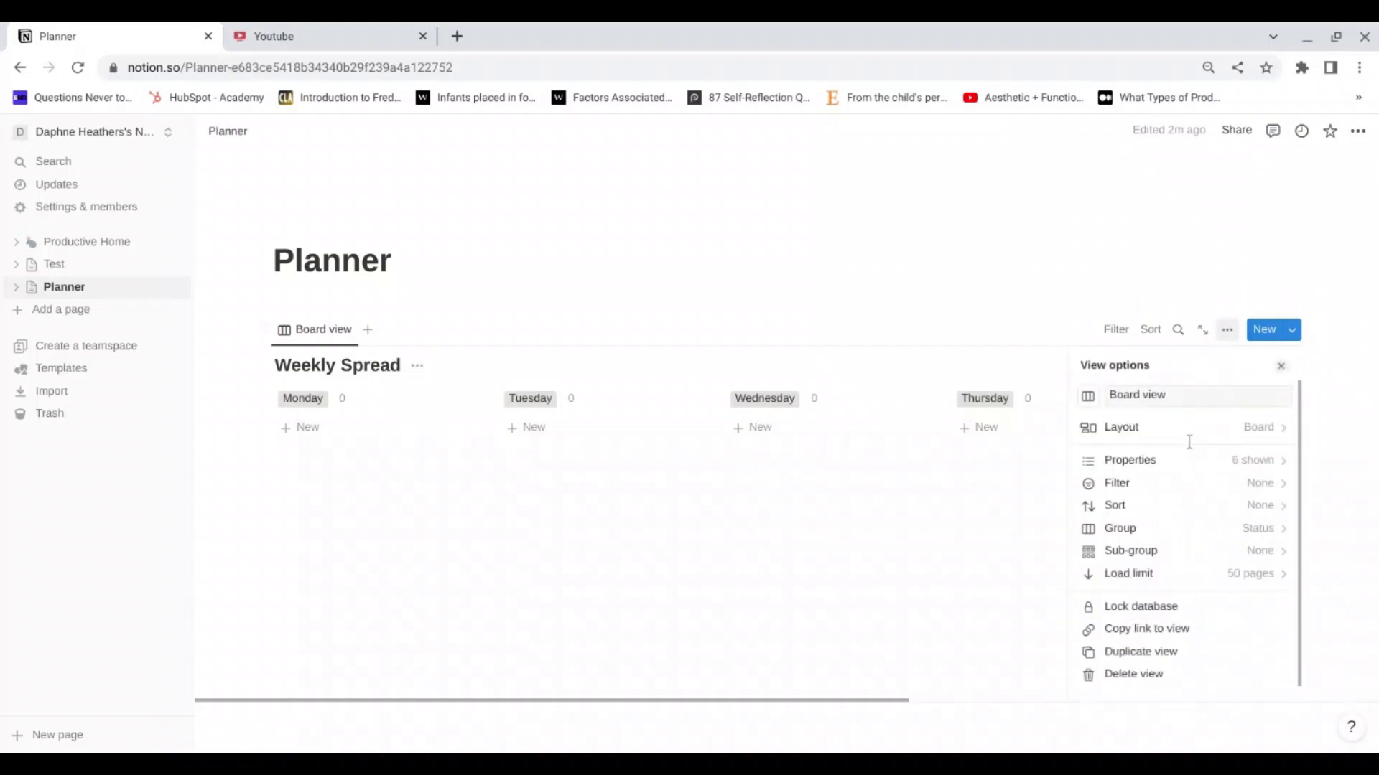
{"action": "left_click", "coordinate": [1162, 462]}
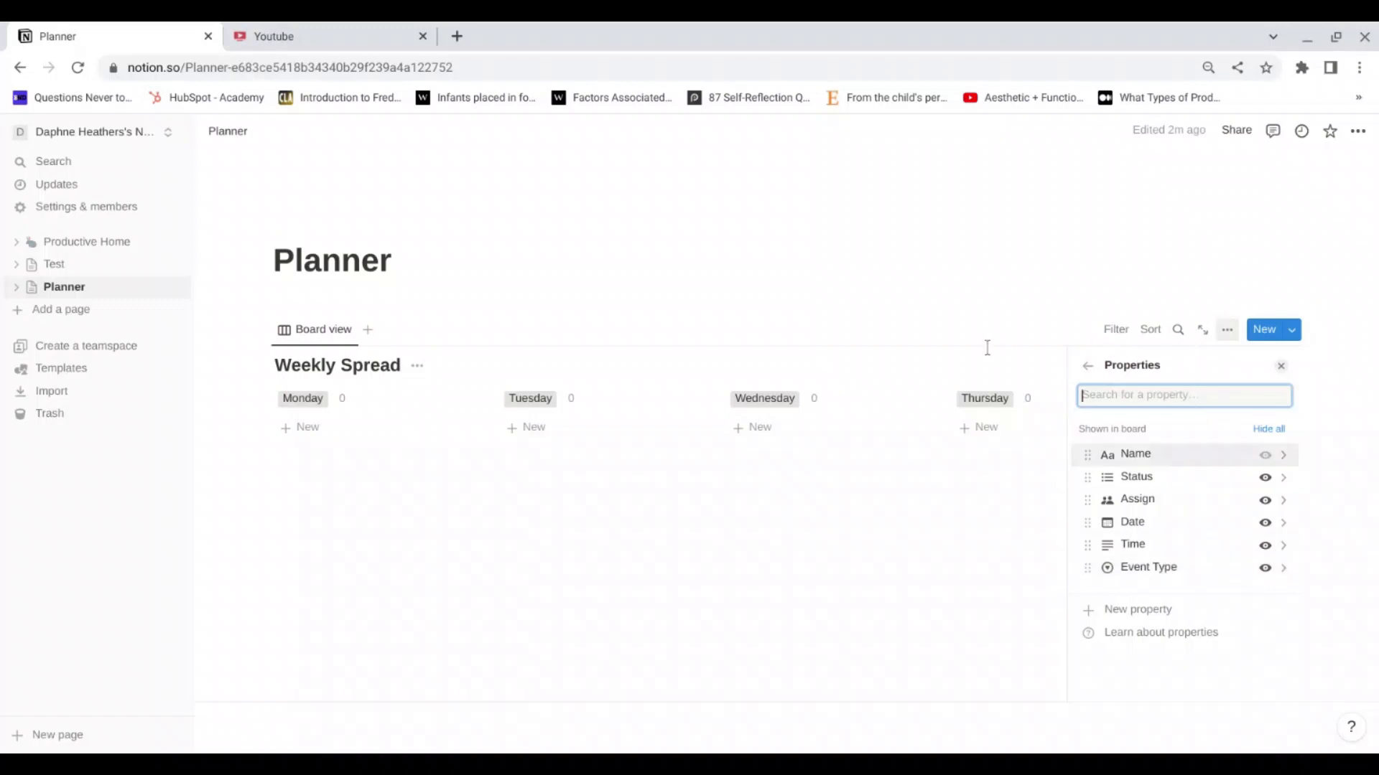
{"action": "left_click", "coordinate": [948, 323]}
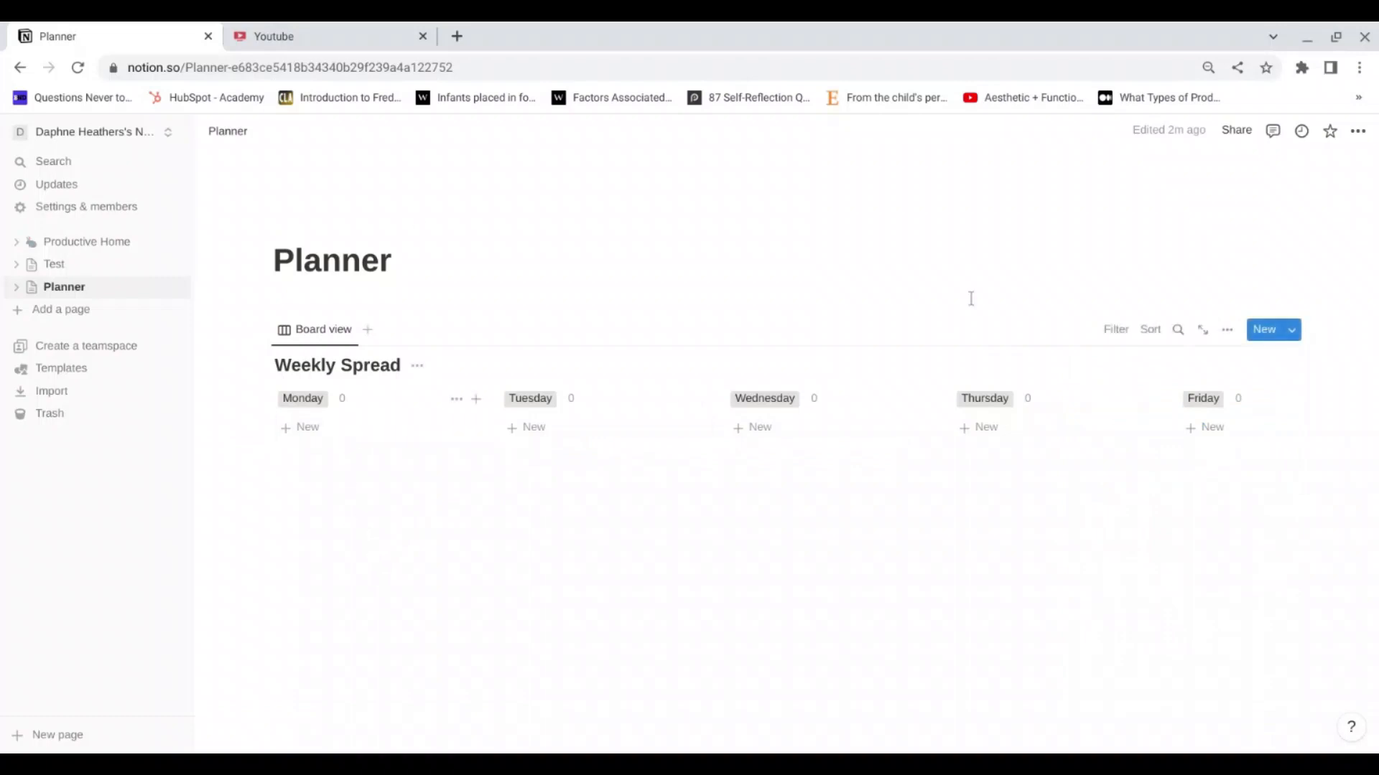
Step: Add the options "Work" and "School" to the Event Type property of the Weekly Spread database
{"action": "left_click", "coordinate": [1227, 332]}
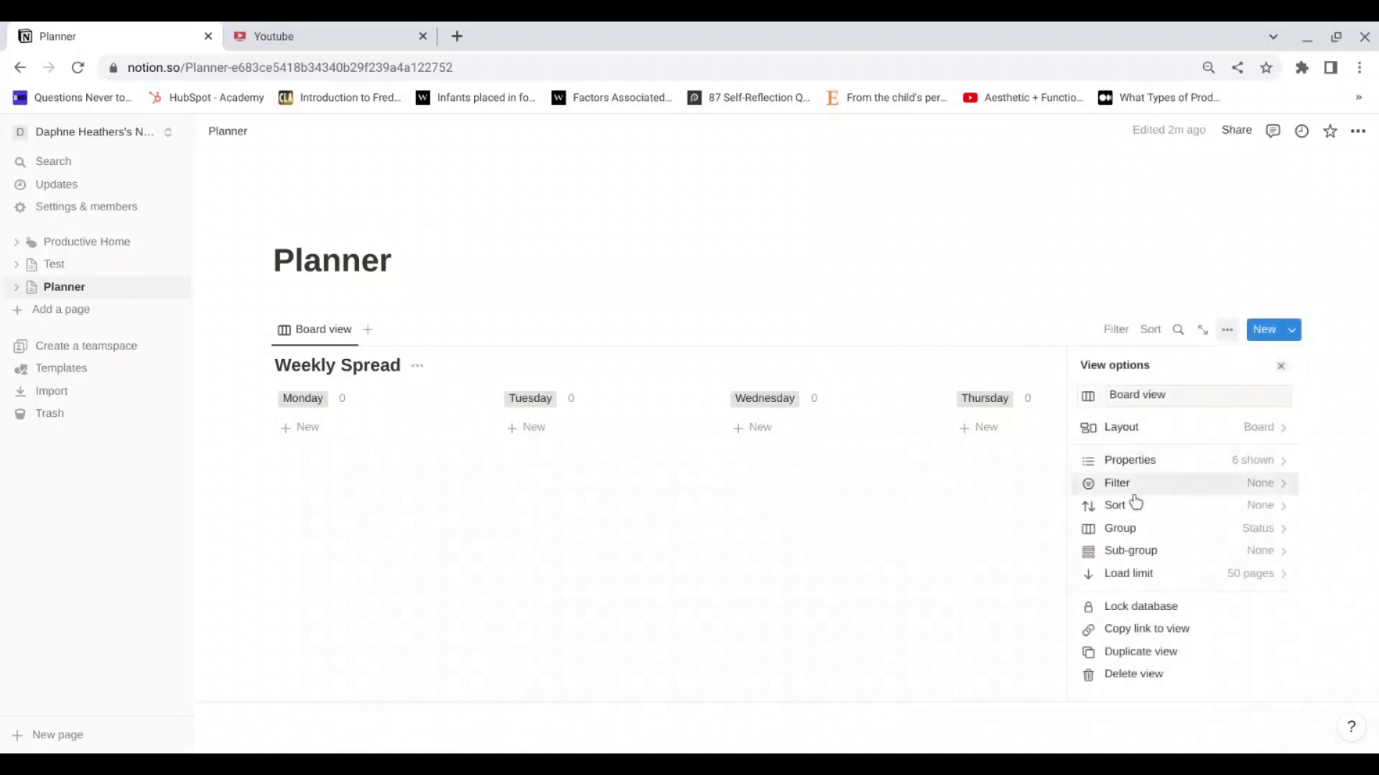
{"action": "left_click", "coordinate": [1138, 459]}
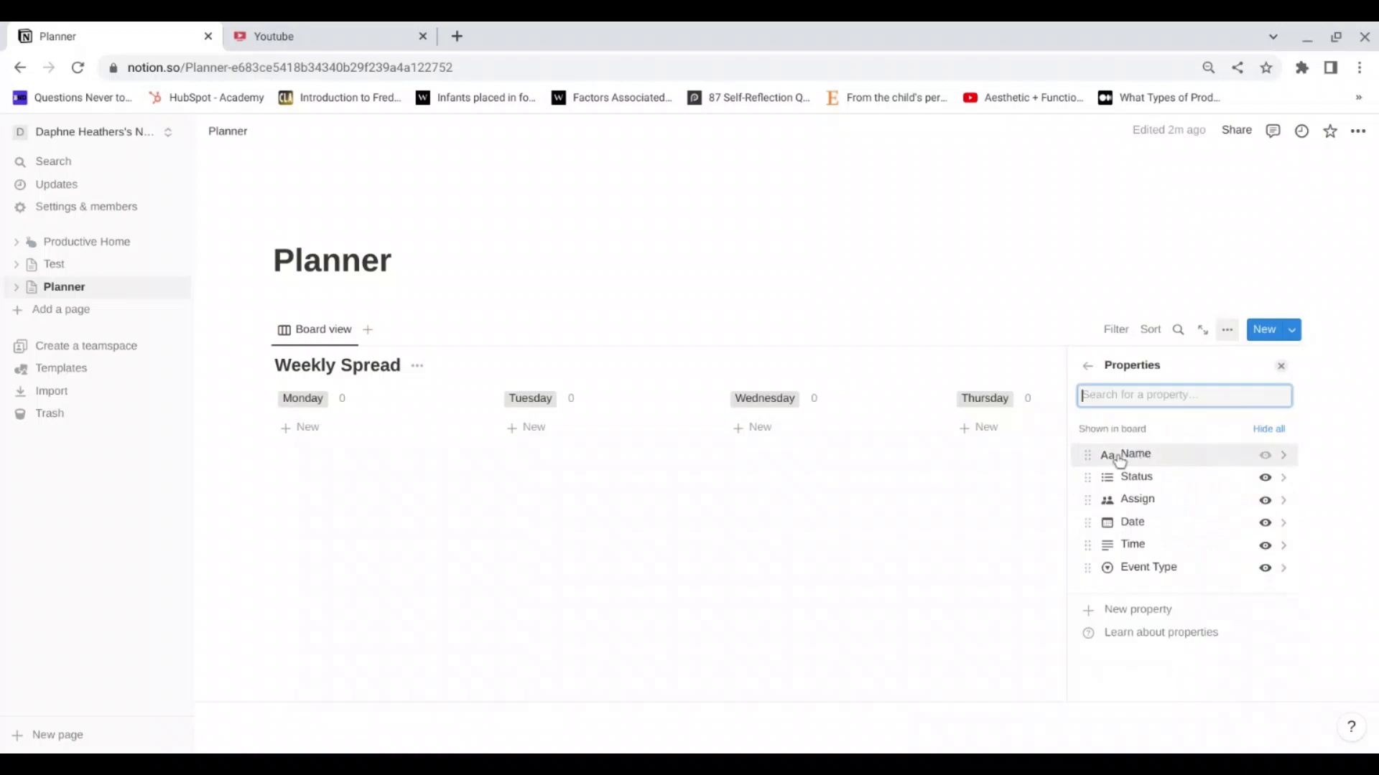
{"action": "left_click", "coordinate": [1087, 568]}
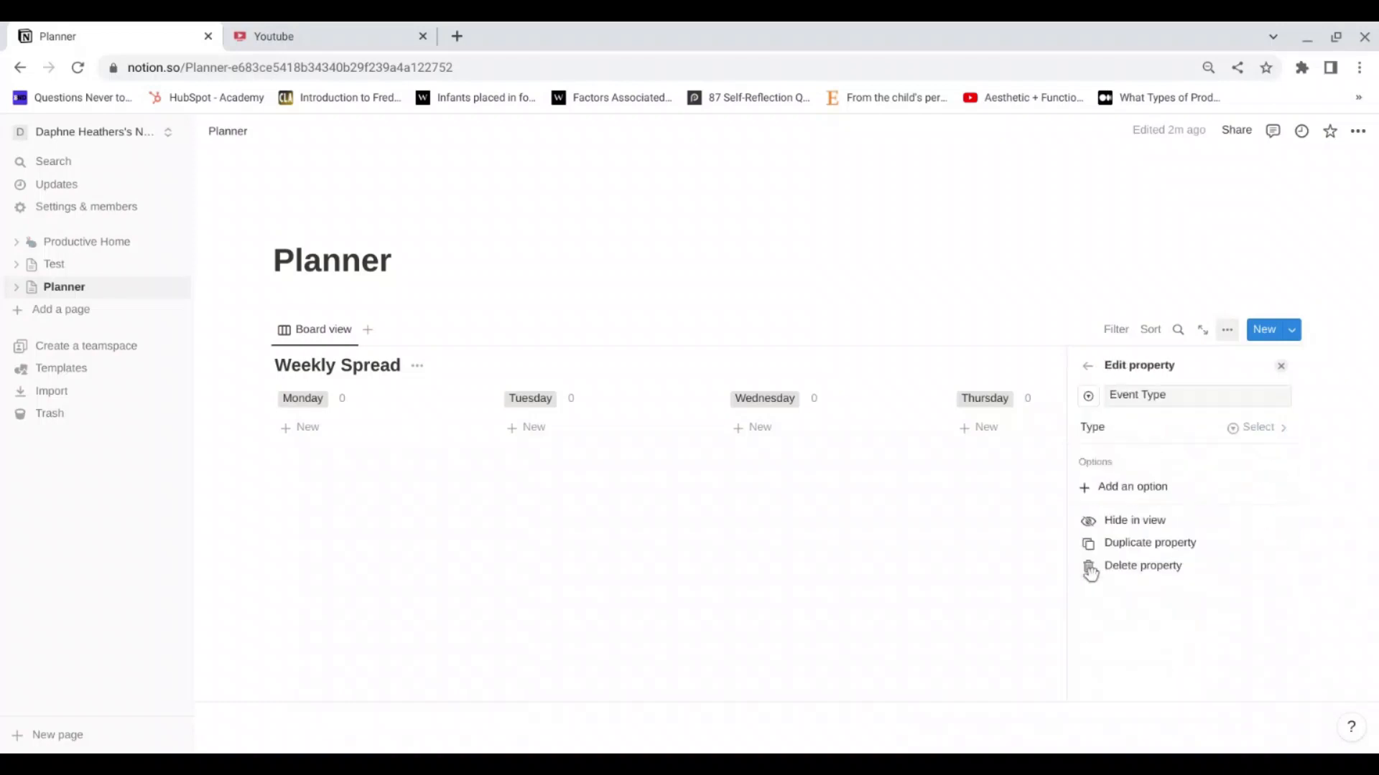
{"action": "left_click", "coordinate": [1136, 488]}
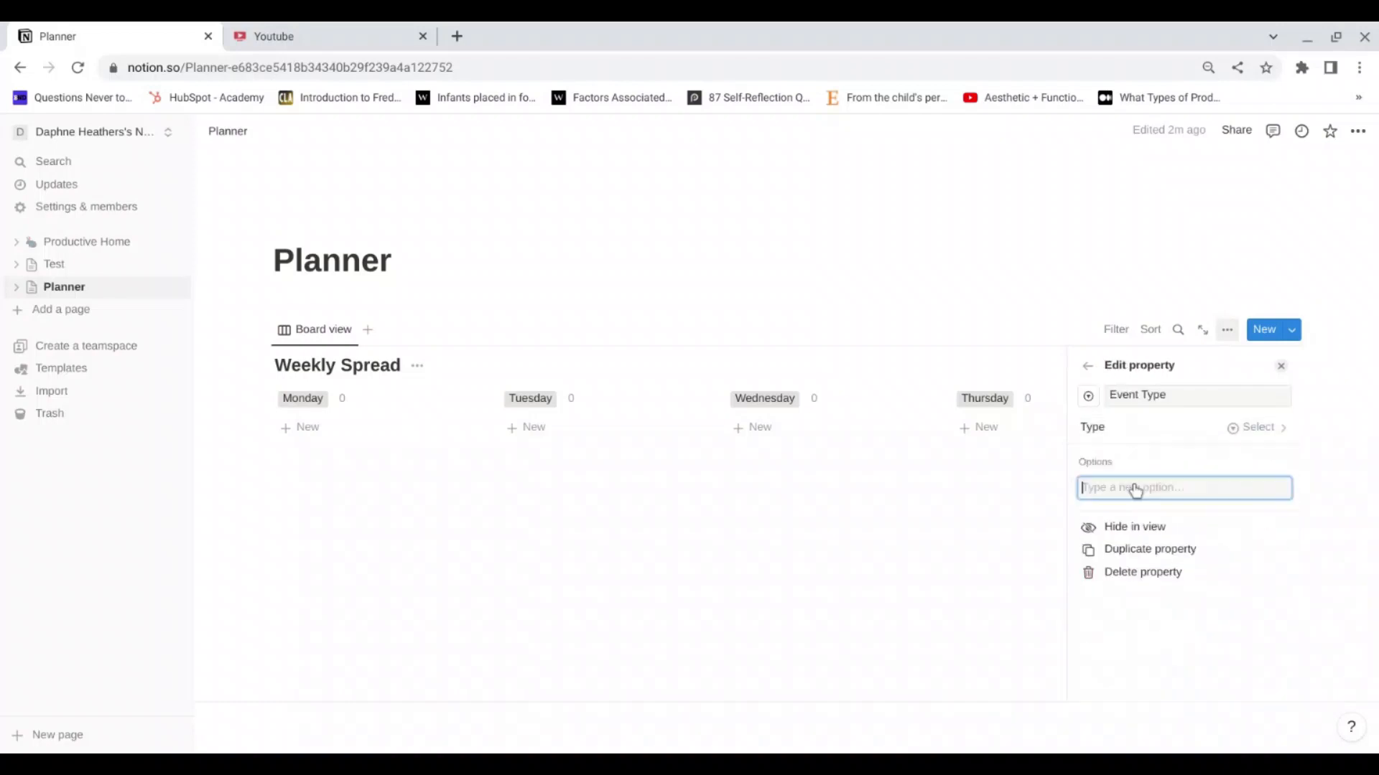
{"action": "type", "text": "Work"}
{"action": "key", "text": "Return"}
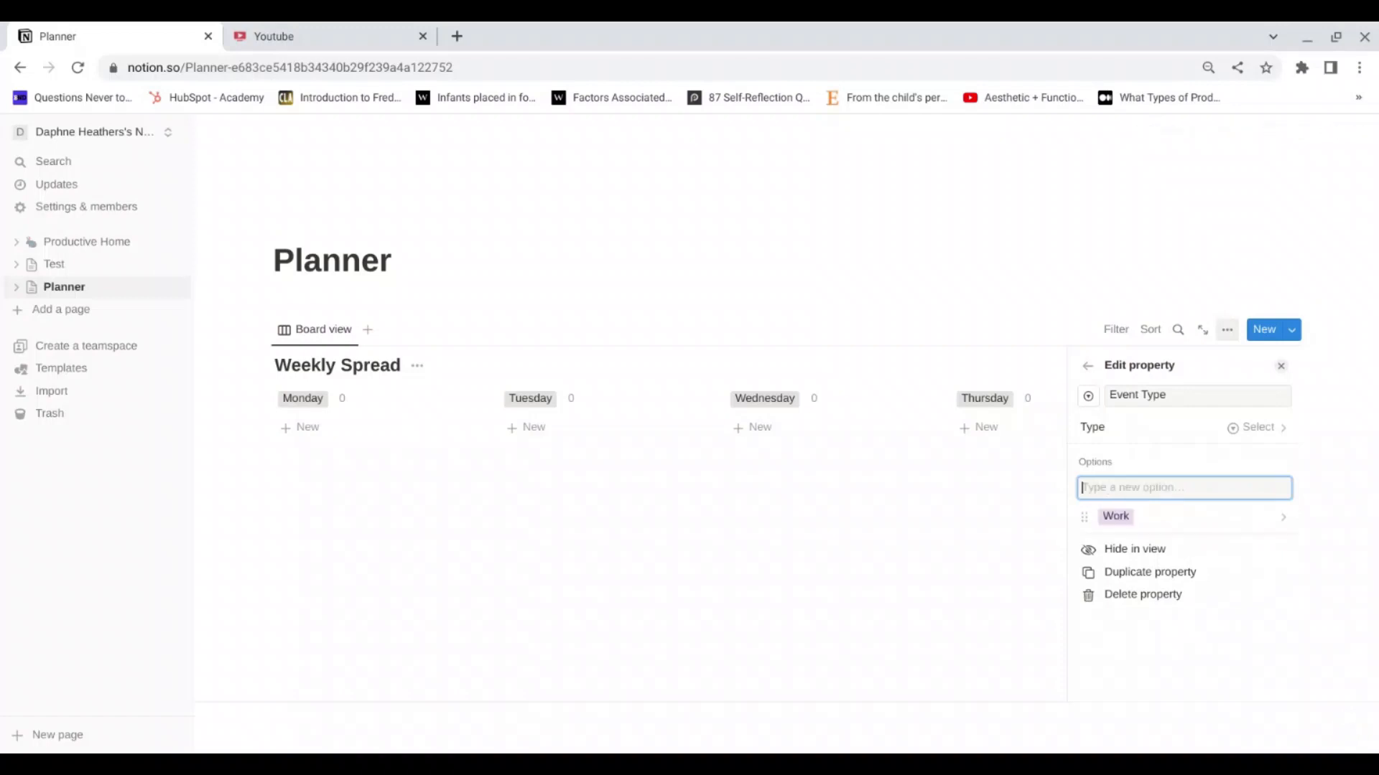
{"action": "type", "text": "School"}
{"action": "key", "text": "Return"}
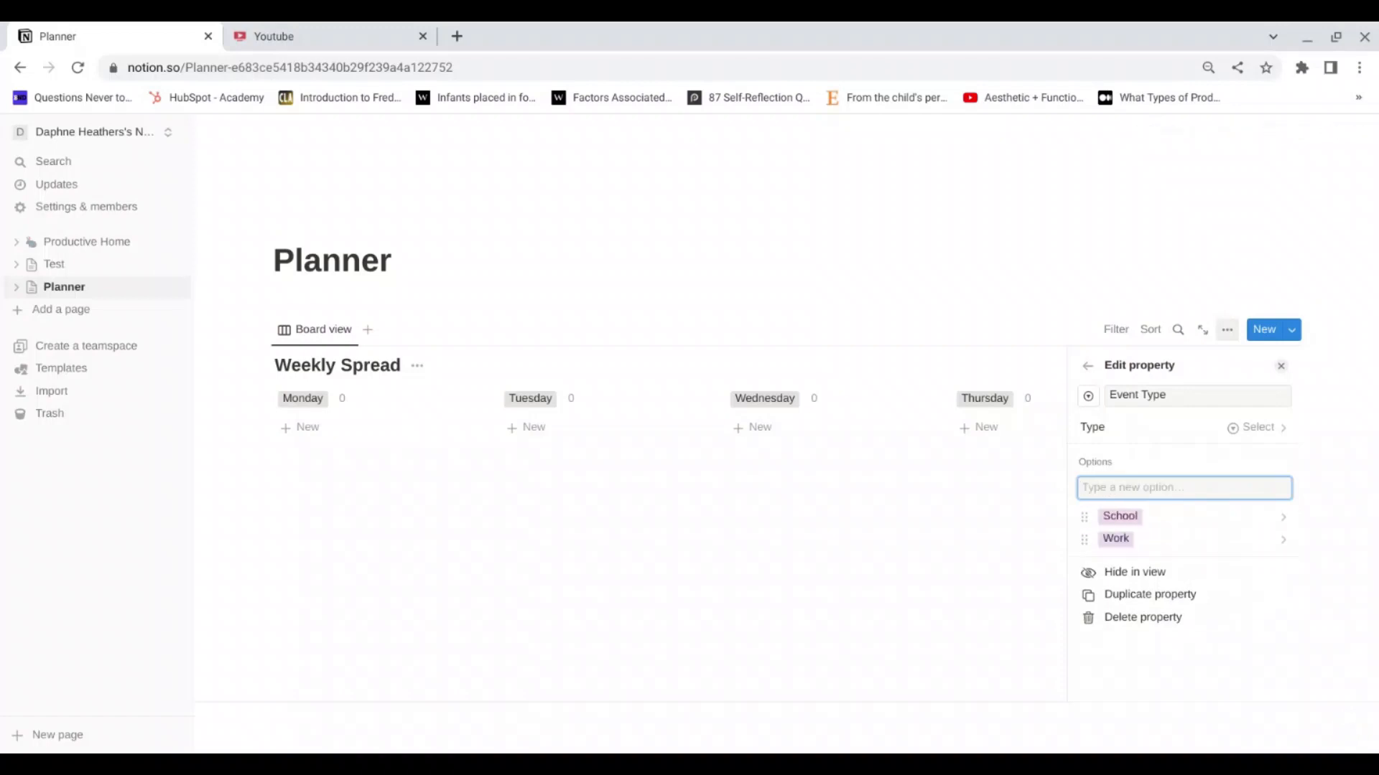
Step: Add the options "Personal" and "Side Hustle" to the Event Type property and close the view settings
{"action": "type", "text": "Personal"}
{"action": "key", "text": "Return"}
{"action": "type", "text": "Side"}
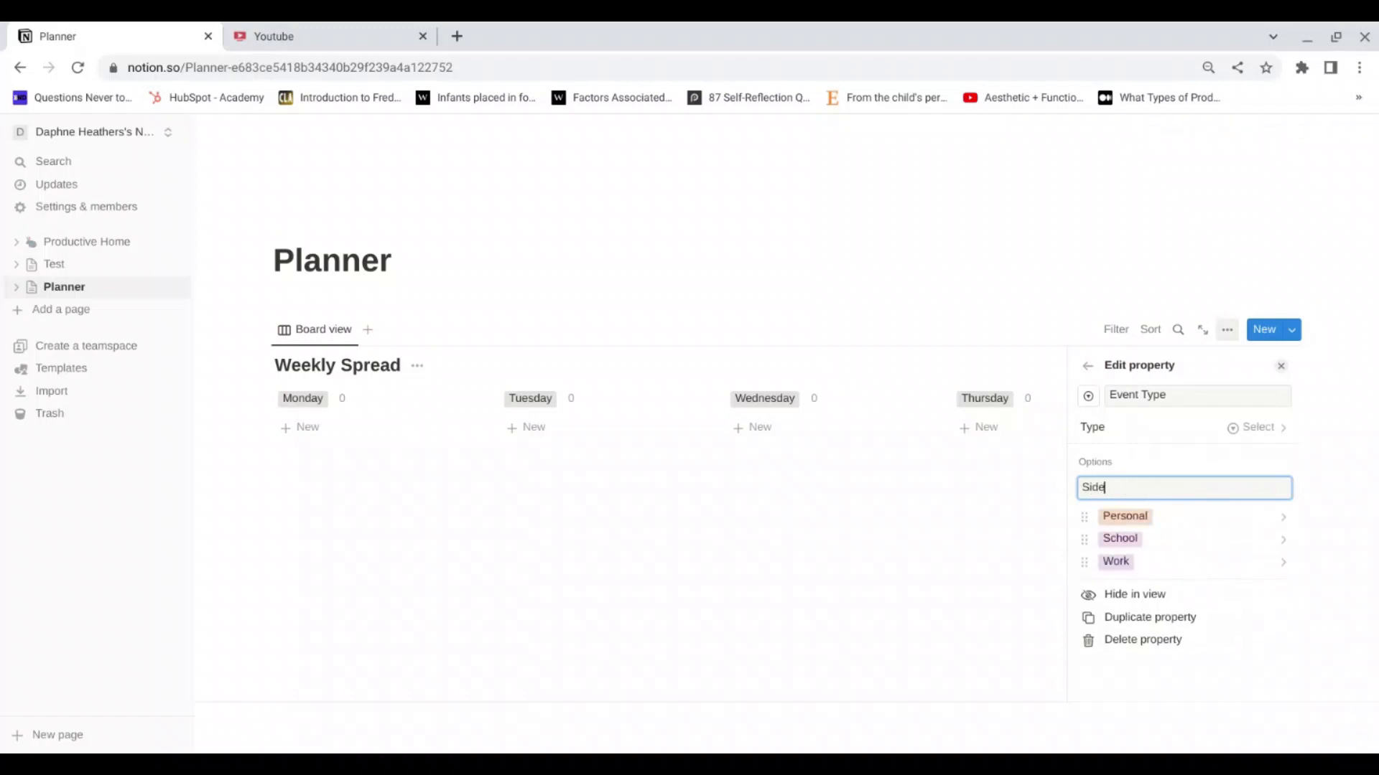
{"action": "type", "text": " Hustle"}
{"action": "key", "text": "Return"}
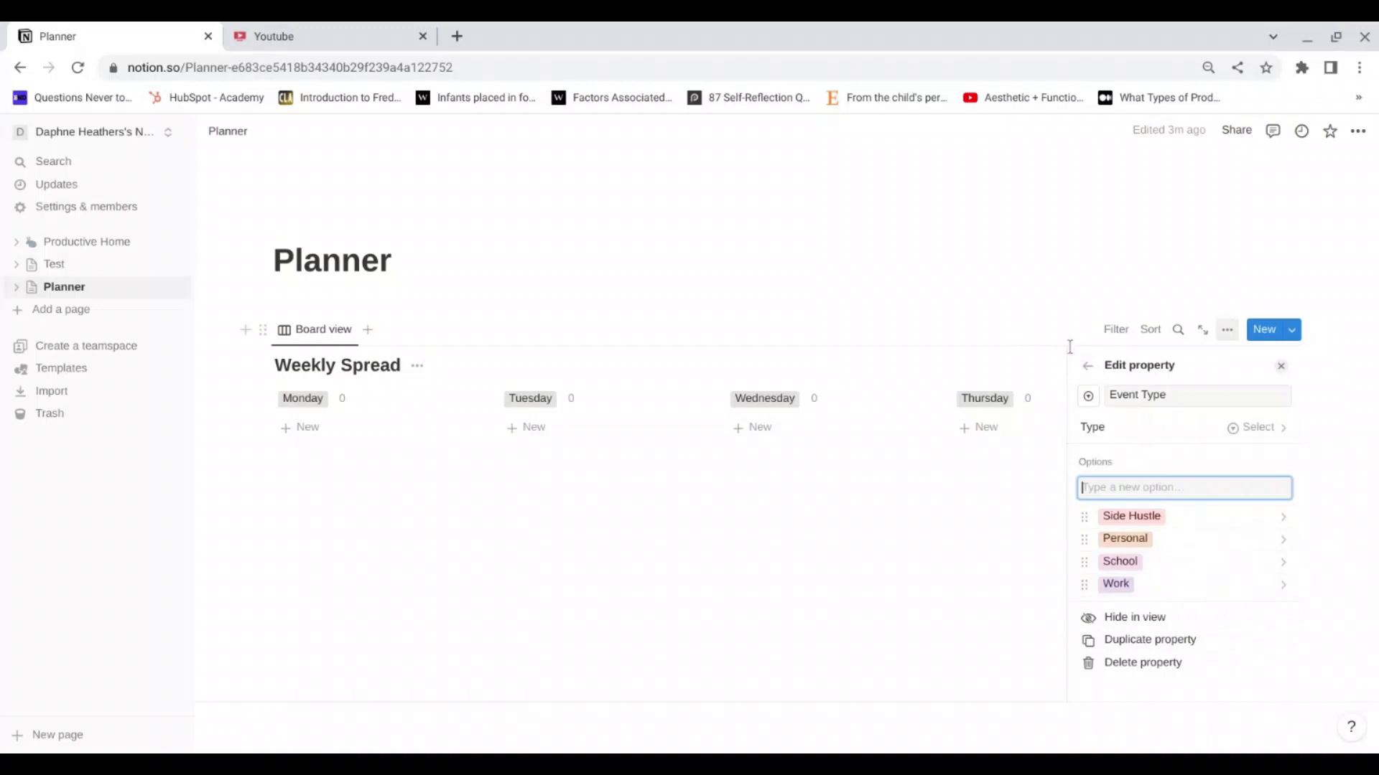
{"action": "left_click", "coordinate": [1088, 370]}
{"action": "left_click", "coordinate": [1088, 371]}
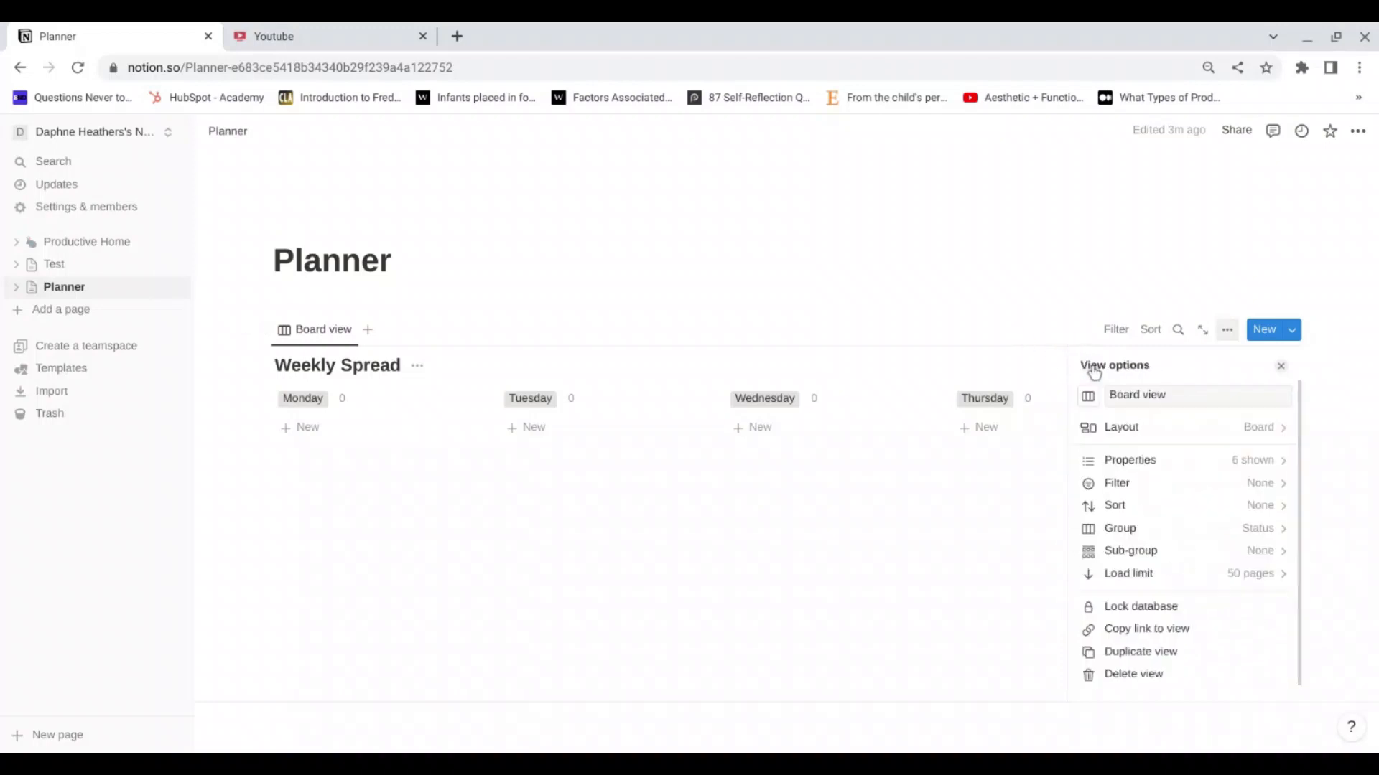
{"action": "left_click", "coordinate": [1280, 366]}
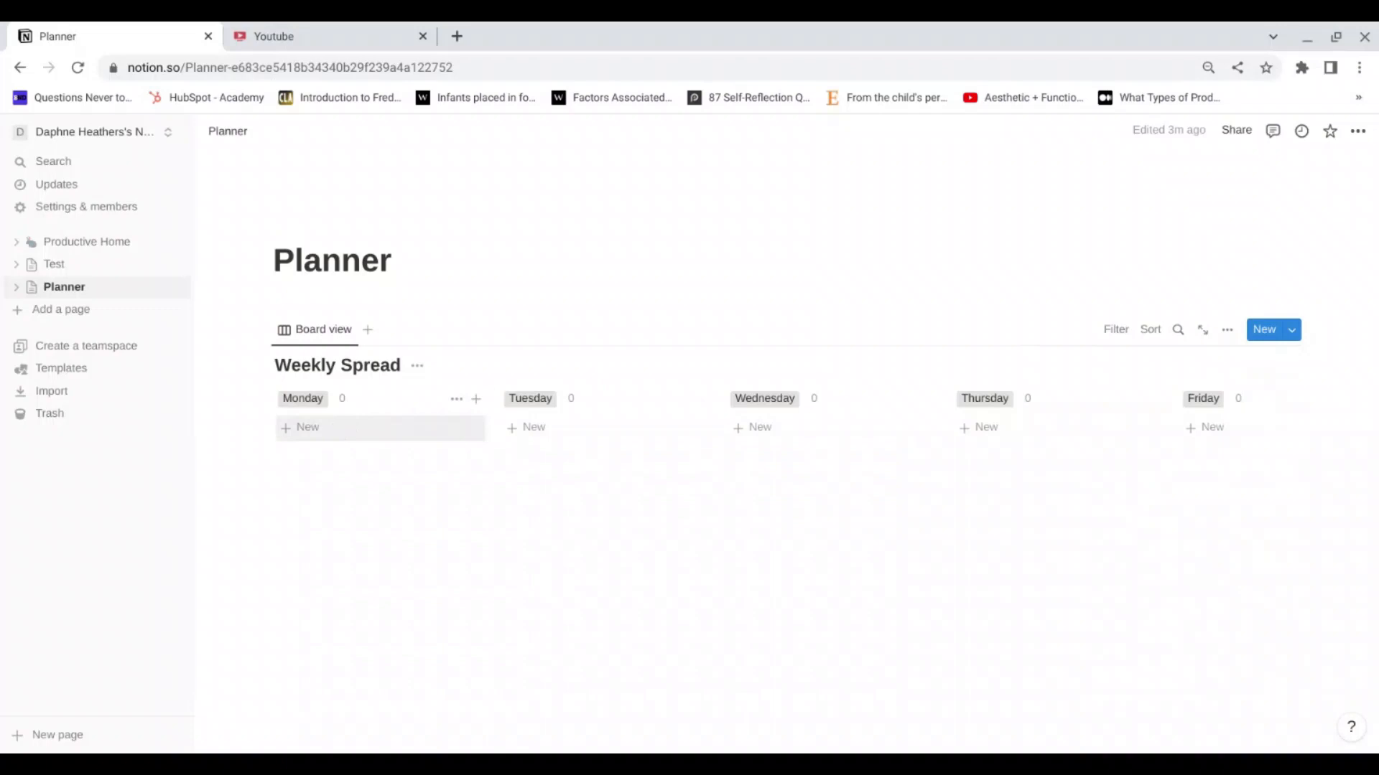
Step: Add a card titled as a person's birthday to the Monday column and set its date to April 10, 2023
{"action": "left_click", "coordinate": [354, 436]}
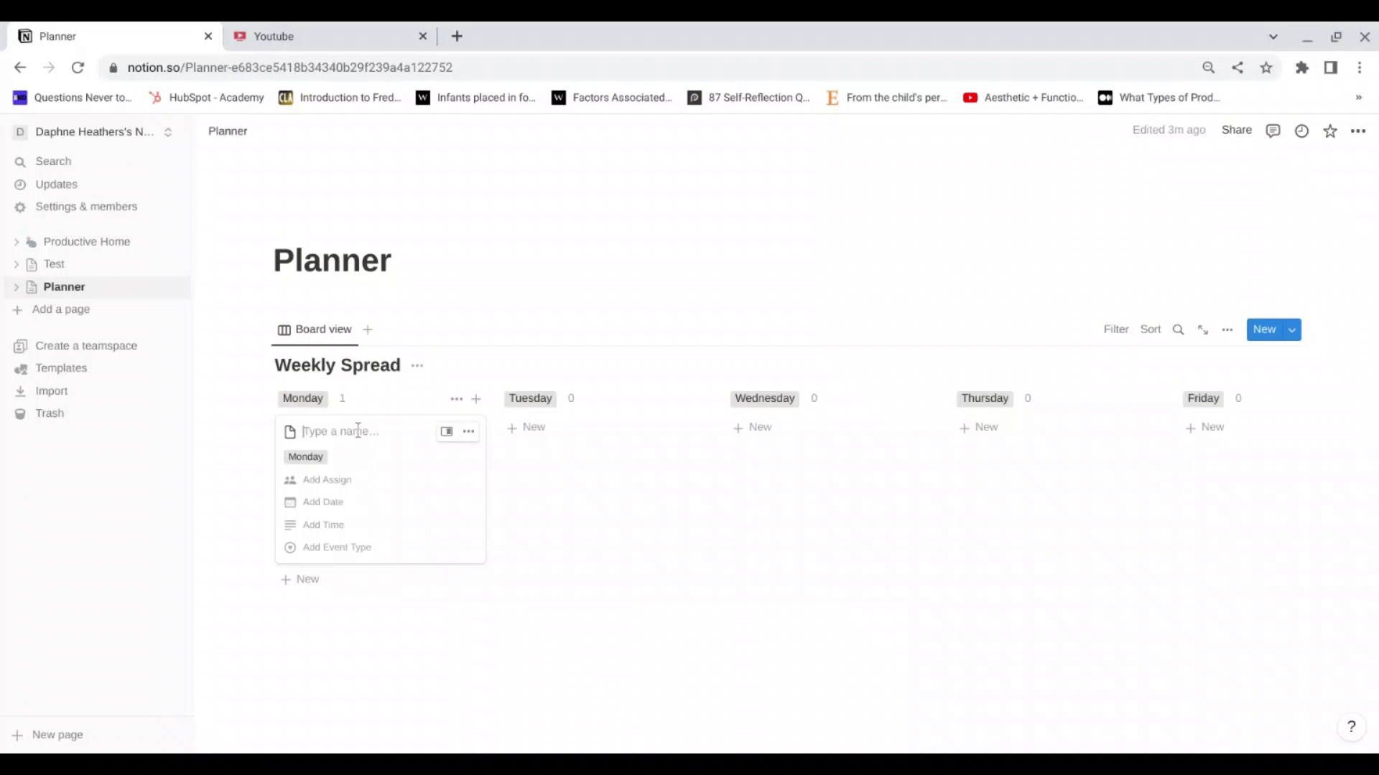
{"action": "type", "text": "John's Bit"}
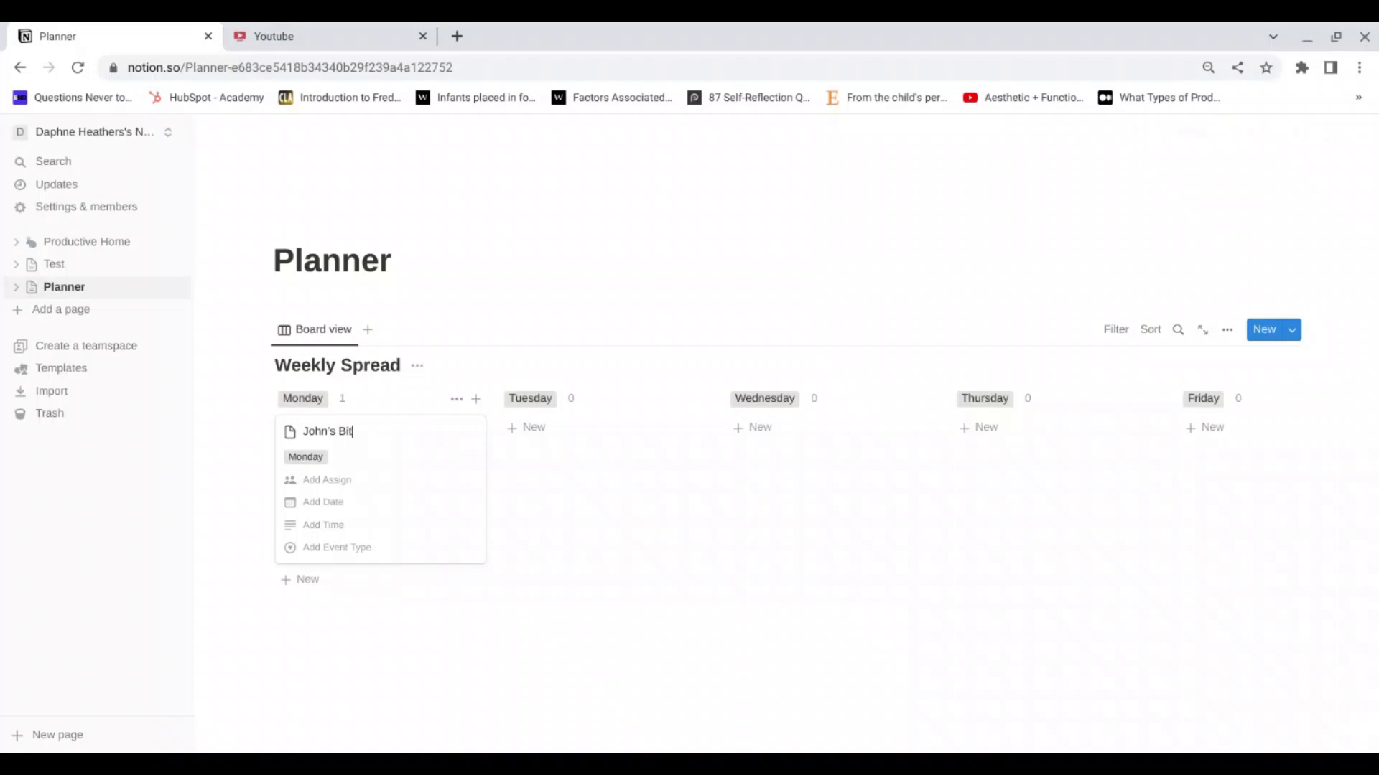
{"action": "key", "text": "BackSpace"}
{"action": "type", "text": "rthday"}
{"action": "left_click", "coordinate": [374, 505]}
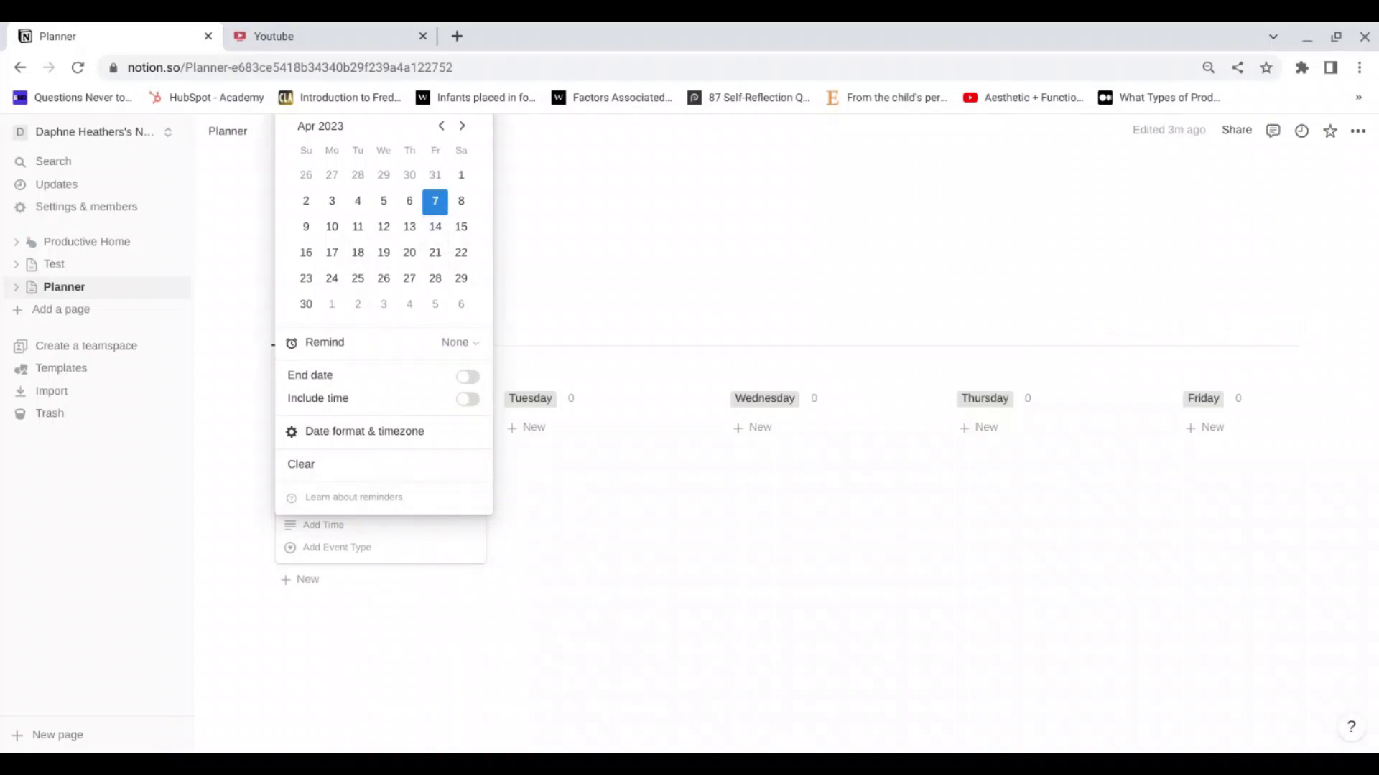
{"action": "left_click", "coordinate": [332, 227]}
{"action": "left_click", "coordinate": [220, 369]}
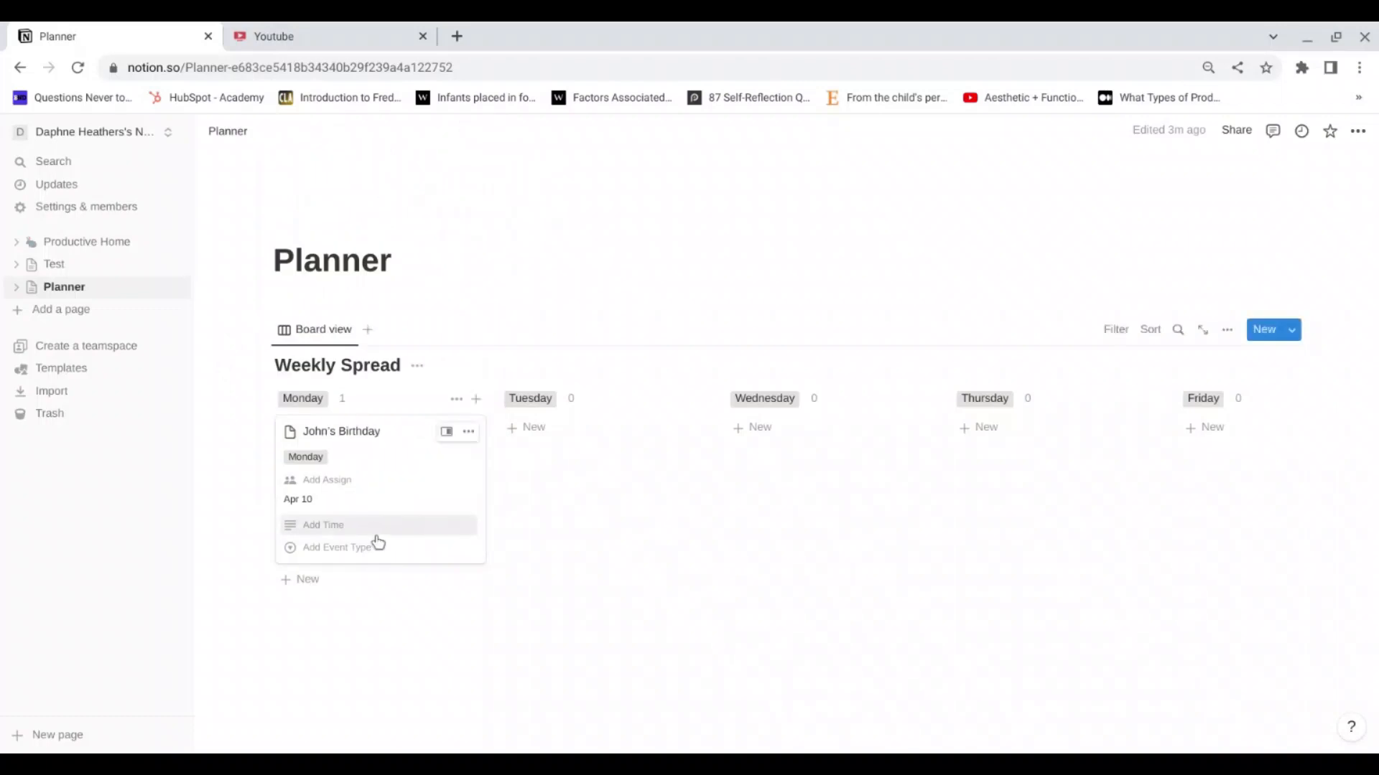
Step: Set the Monday birthday card's Time to "3:00pm-5:00pm" and its Event Type to Personal
{"action": "left_click", "coordinate": [385, 535]}
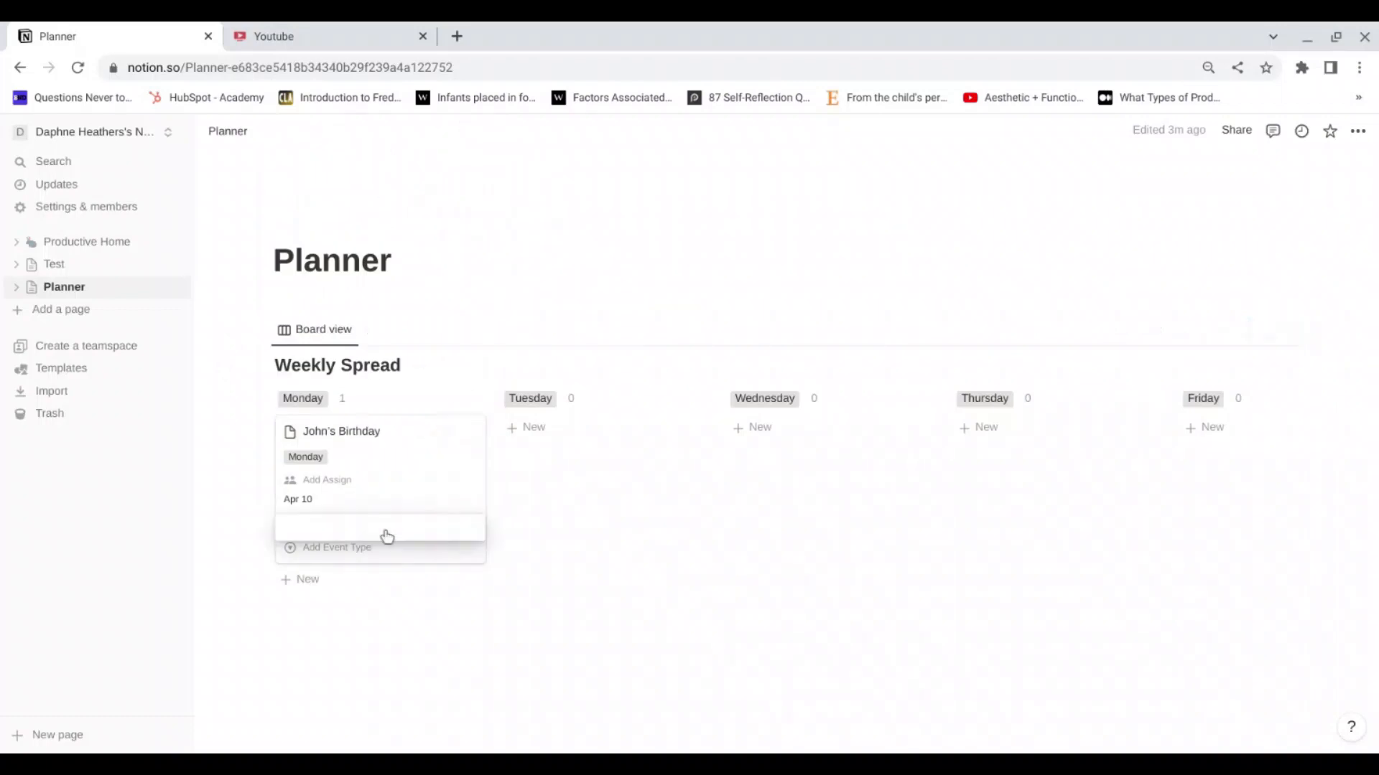
{"action": "type", "text": "3:00pm"}
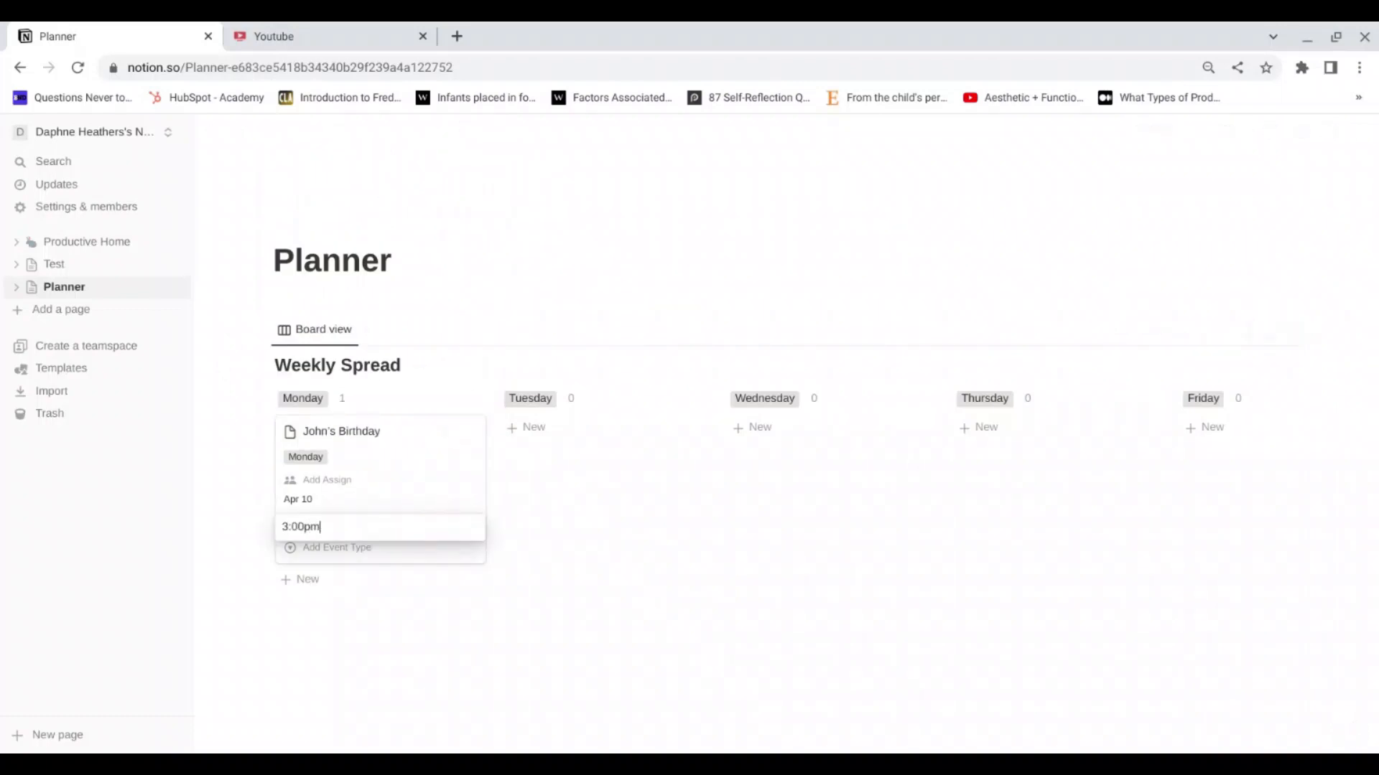
{"action": "type", "text": "-5:00pm"}
{"action": "left_click", "coordinate": [218, 515]}
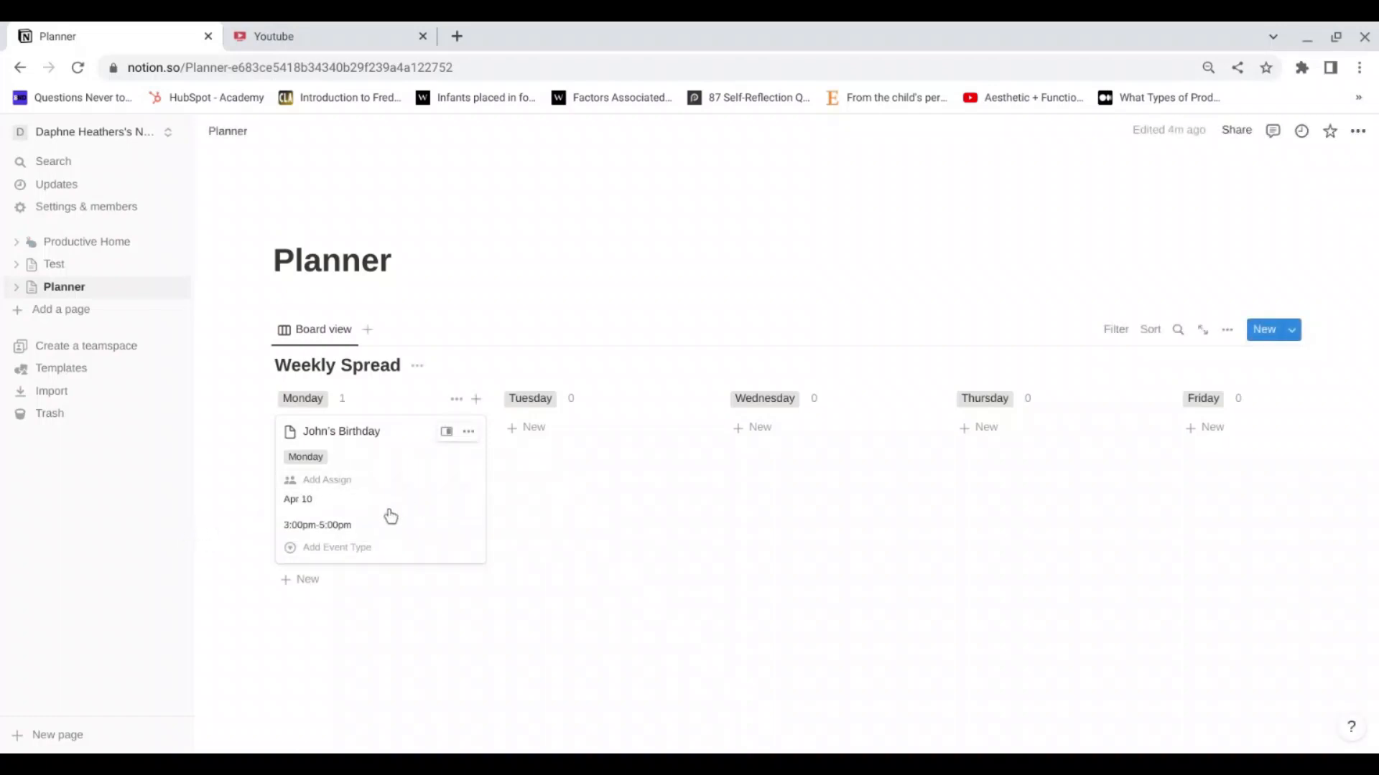
{"action": "left_click", "coordinate": [385, 552]}
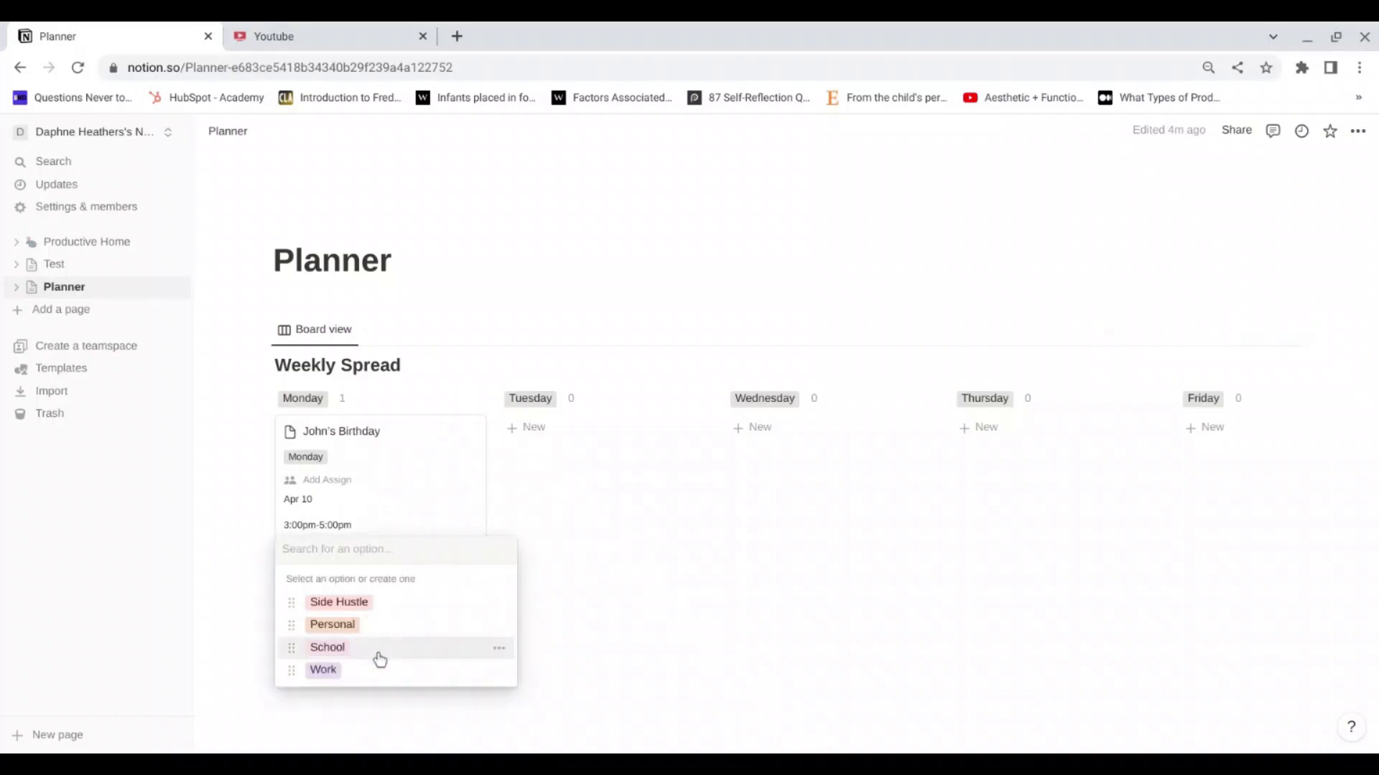
{"action": "left_click", "coordinate": [402, 627]}
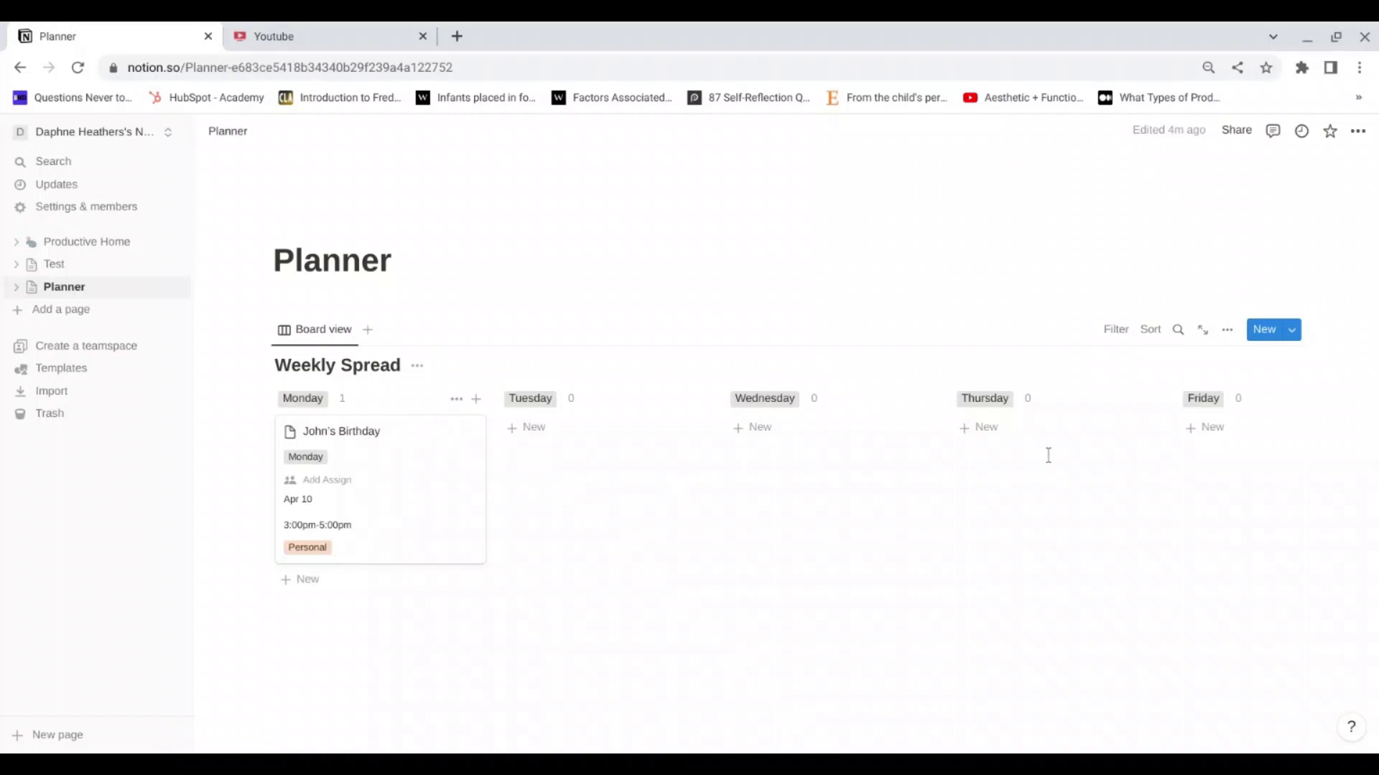
Step: Sort the Weekly Spread board by Date ascending, followed by Time ascending
{"action": "left_click", "coordinate": [1154, 334]}
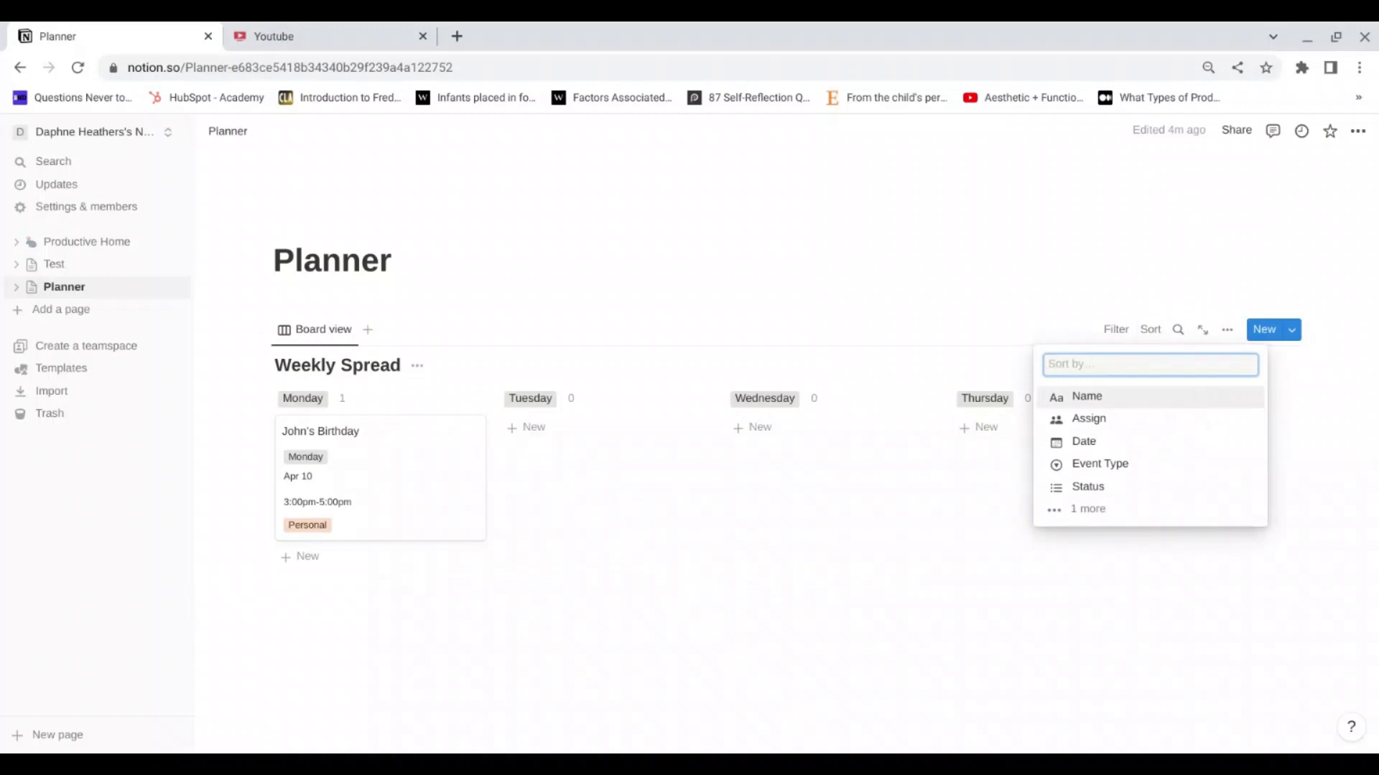
{"action": "left_click", "coordinate": [1102, 442]}
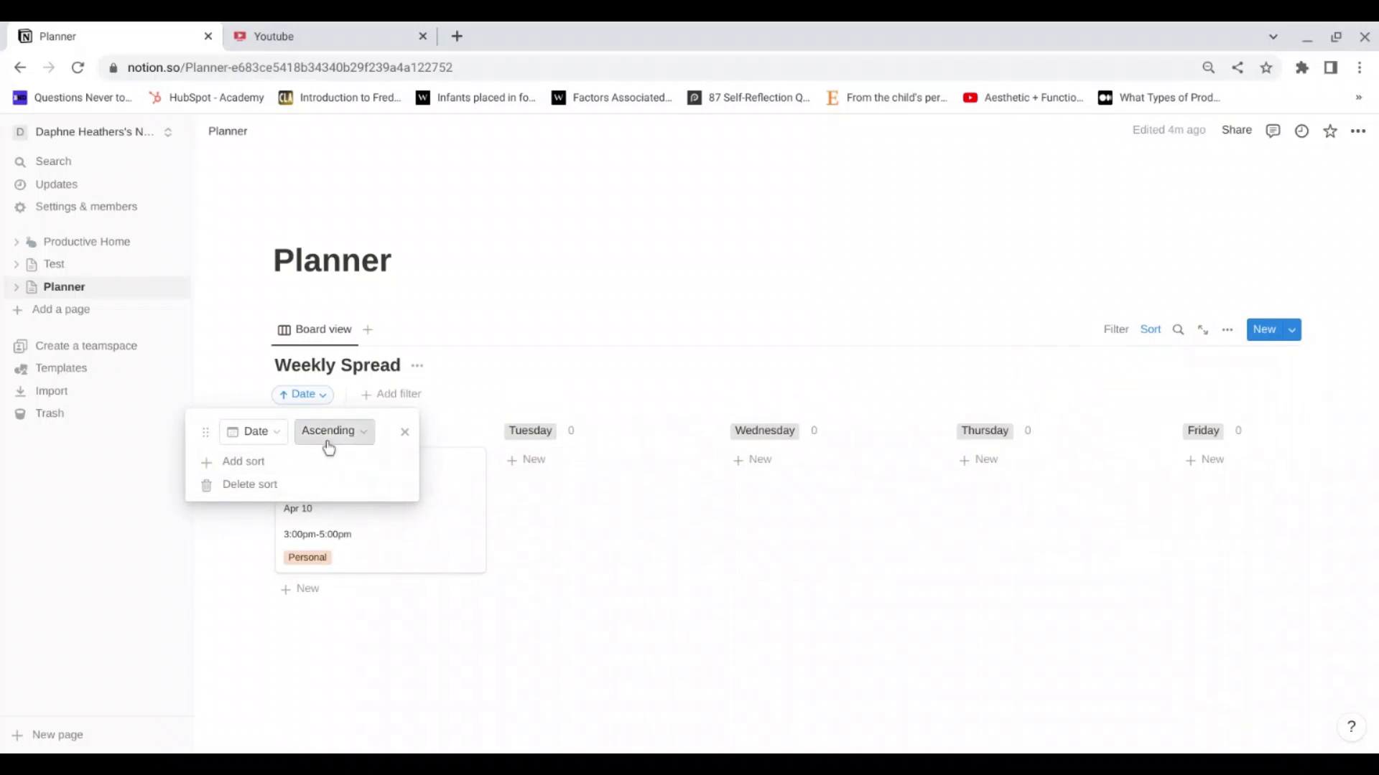
{"action": "left_click", "coordinate": [308, 473]}
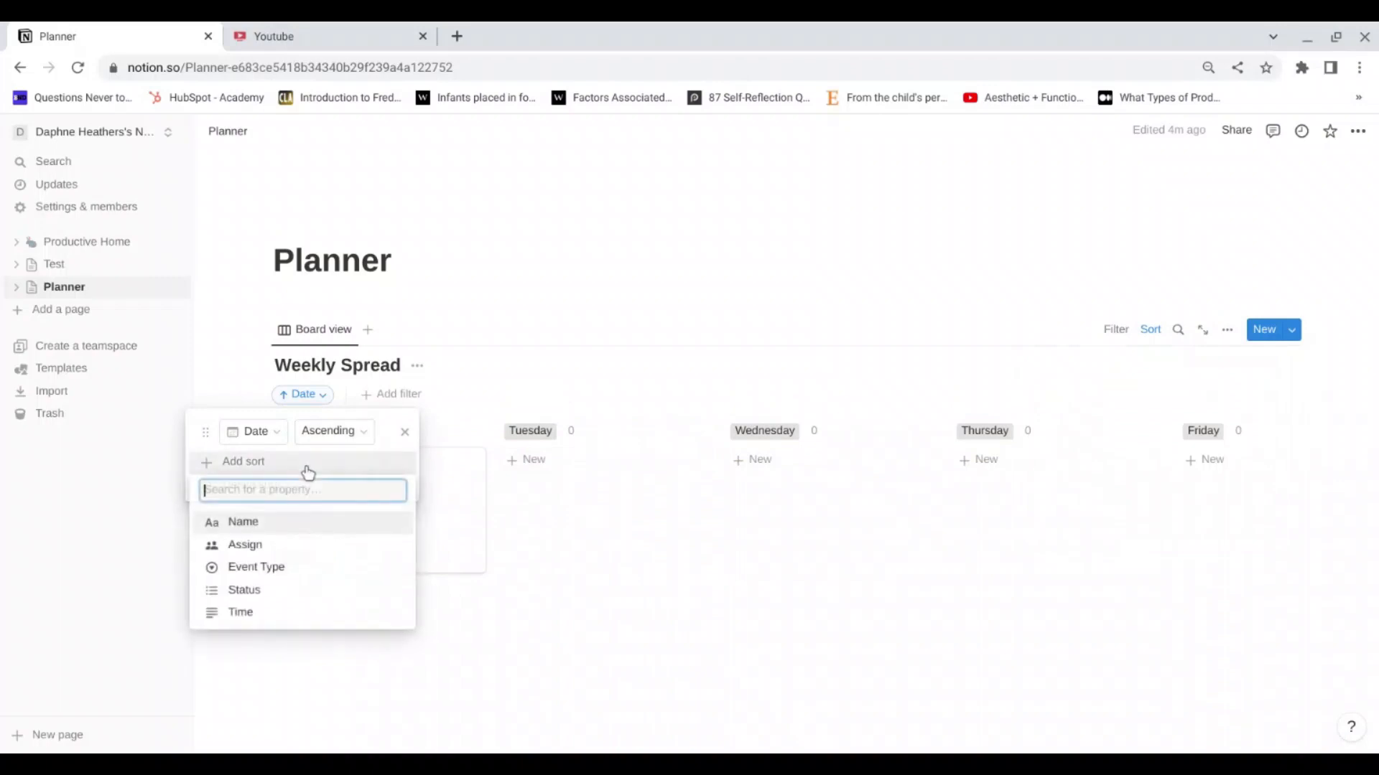
{"action": "left_click", "coordinate": [299, 616]}
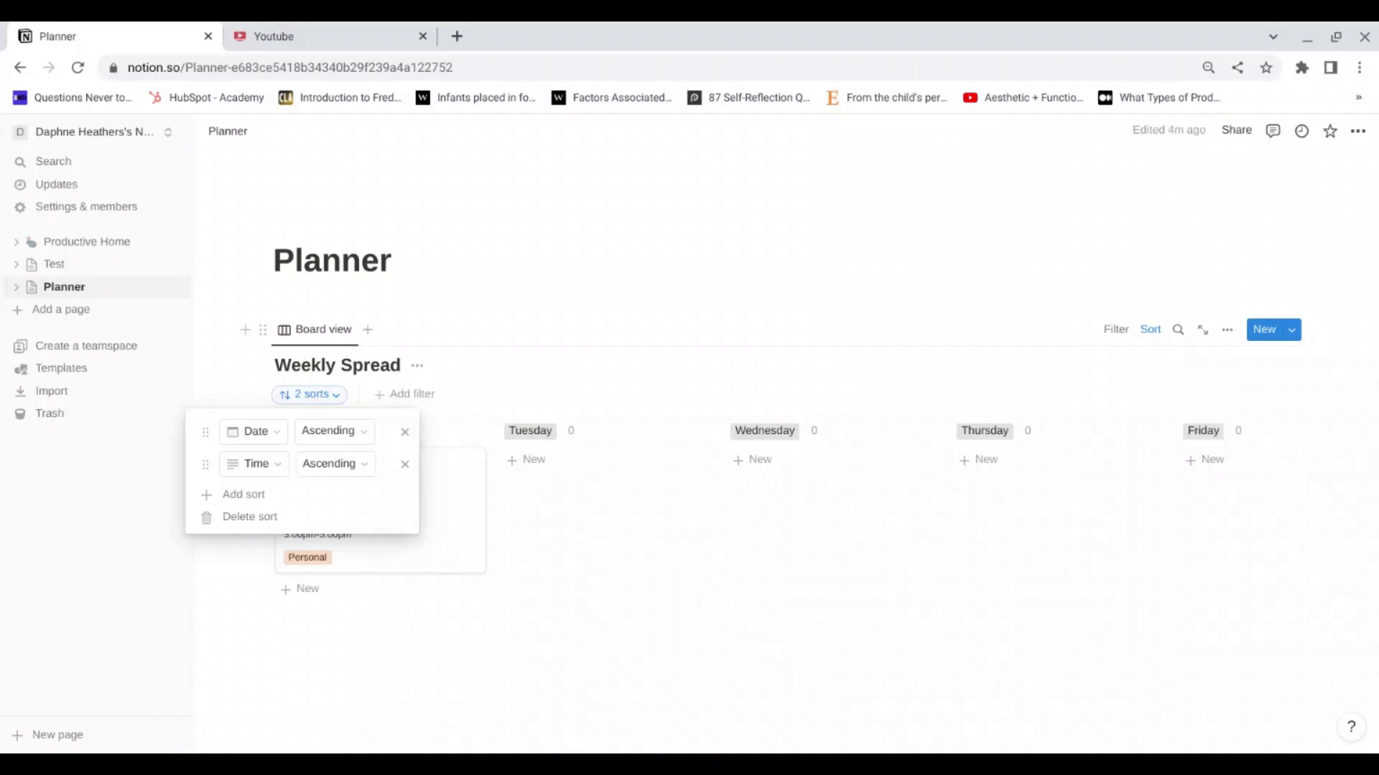
{"action": "left_click", "coordinate": [221, 339]}
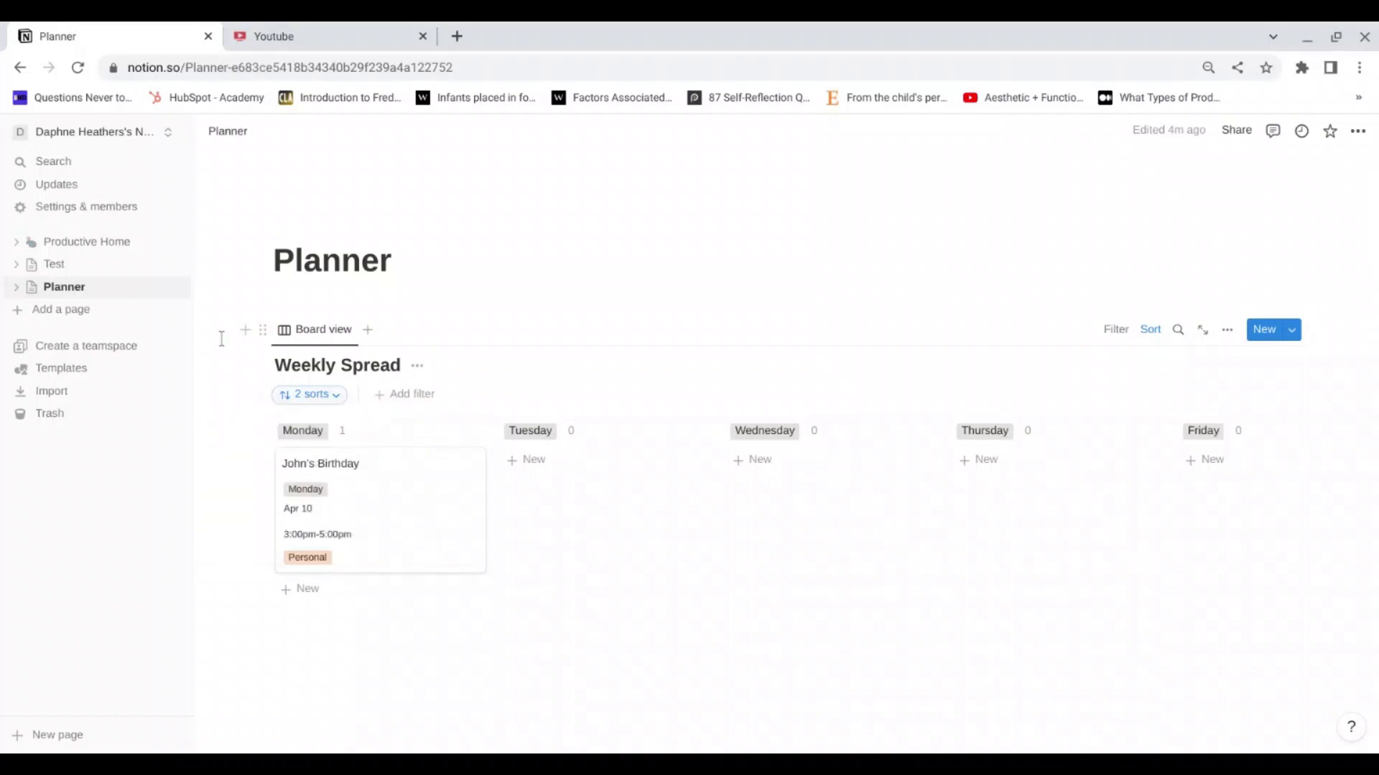
Step: Add a card named "Fundraiser" to the Tuesday column of the Weekly Spread board
{"action": "left_click", "coordinate": [602, 464]}
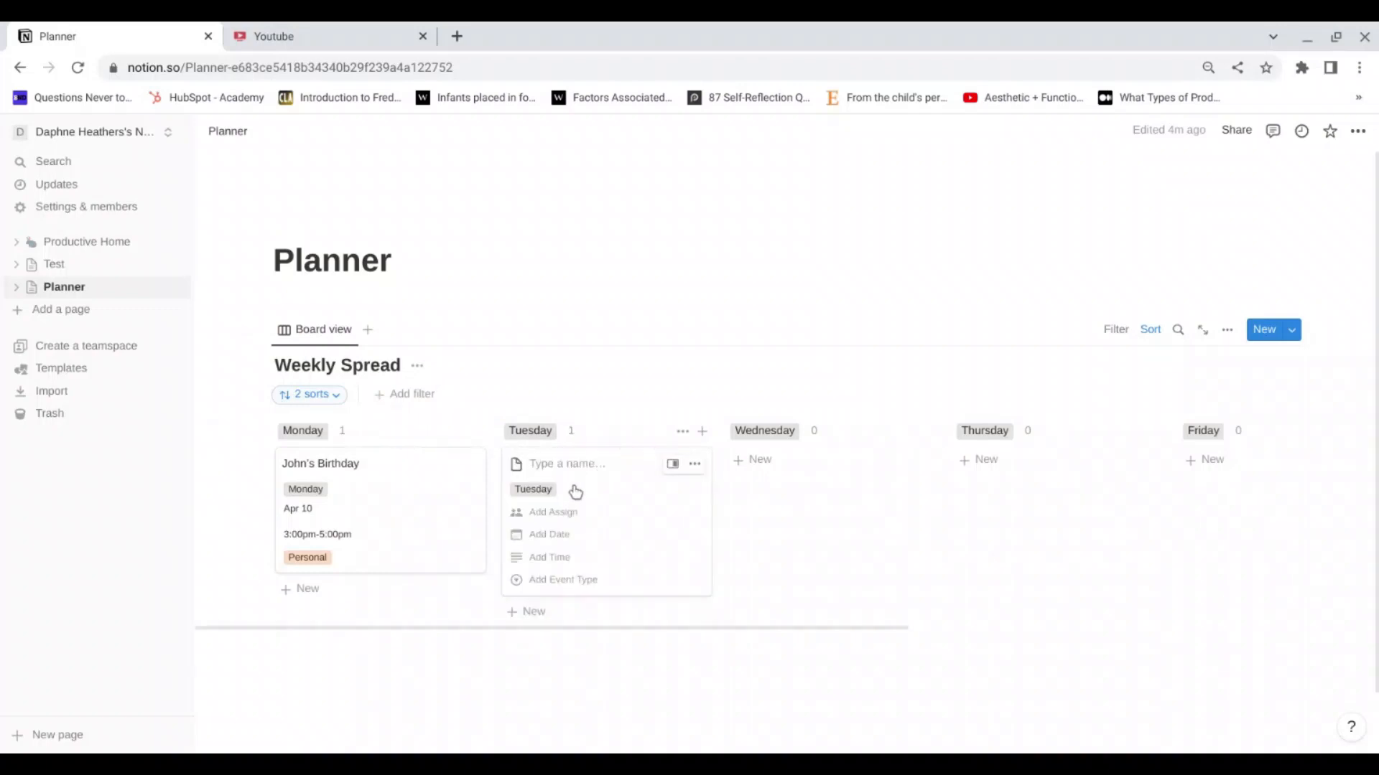
{"action": "type", "text": "Fundraiser"}
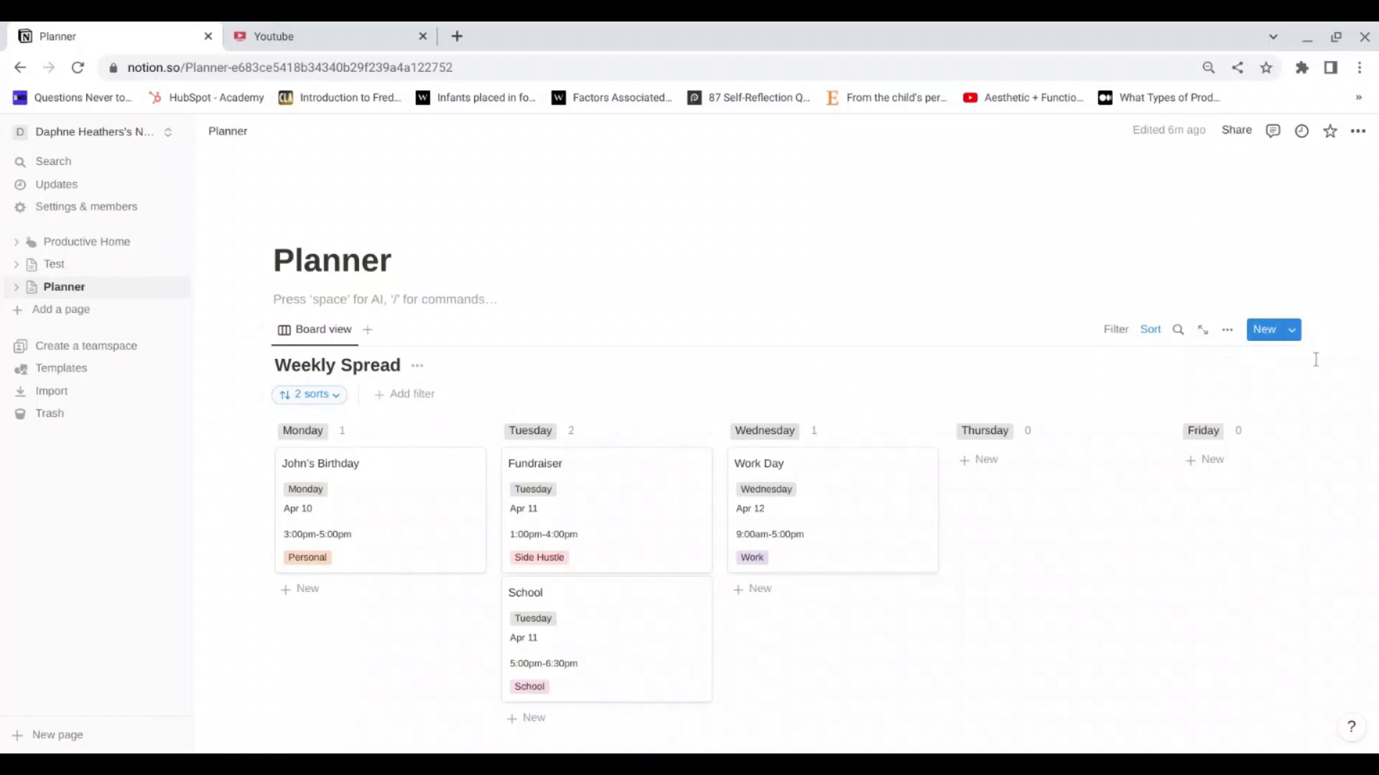
{"action": "scroll", "coordinate": [787, 465], "scroll_direction": "down", "scroll_amount": 1}
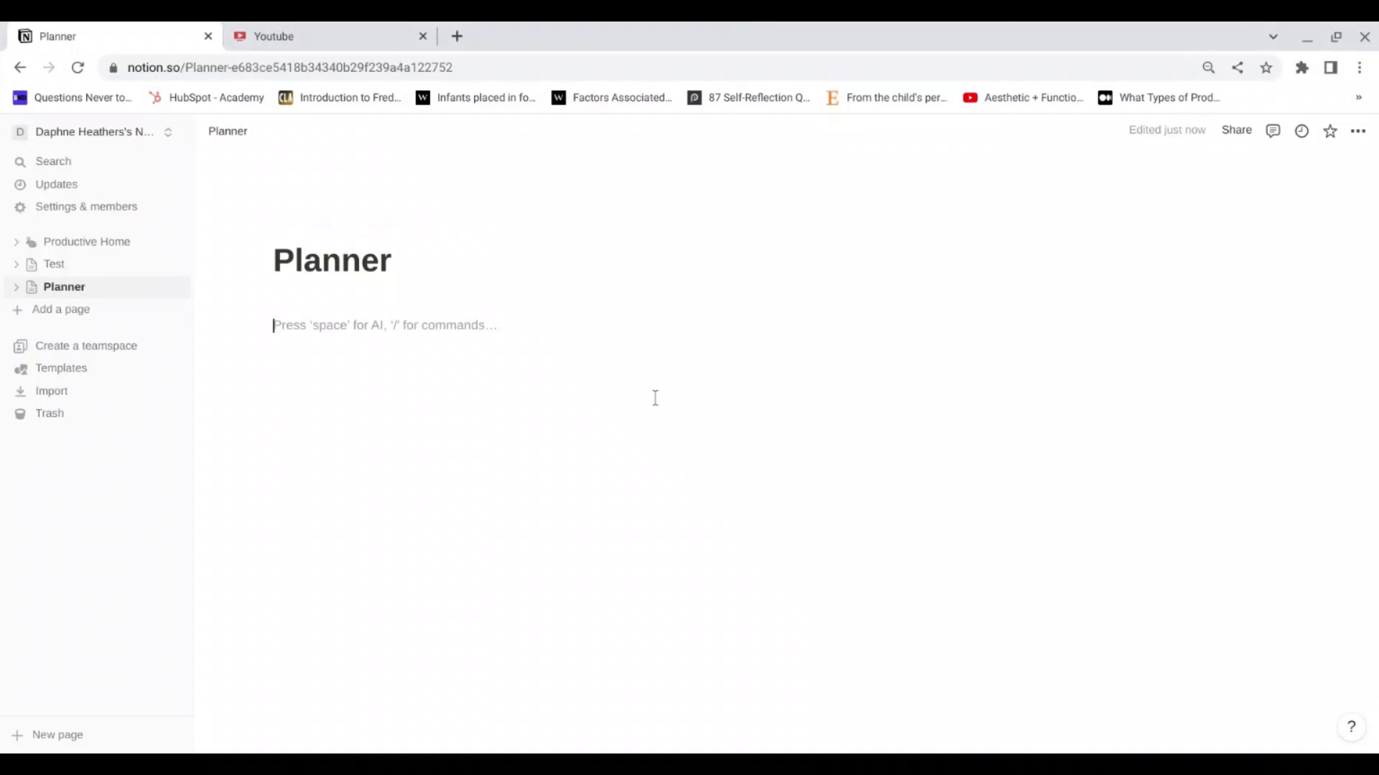
Step: Insert a calendar view on the empty Planner page, using a new database as its data source
{"action": "type", "text": "/"}
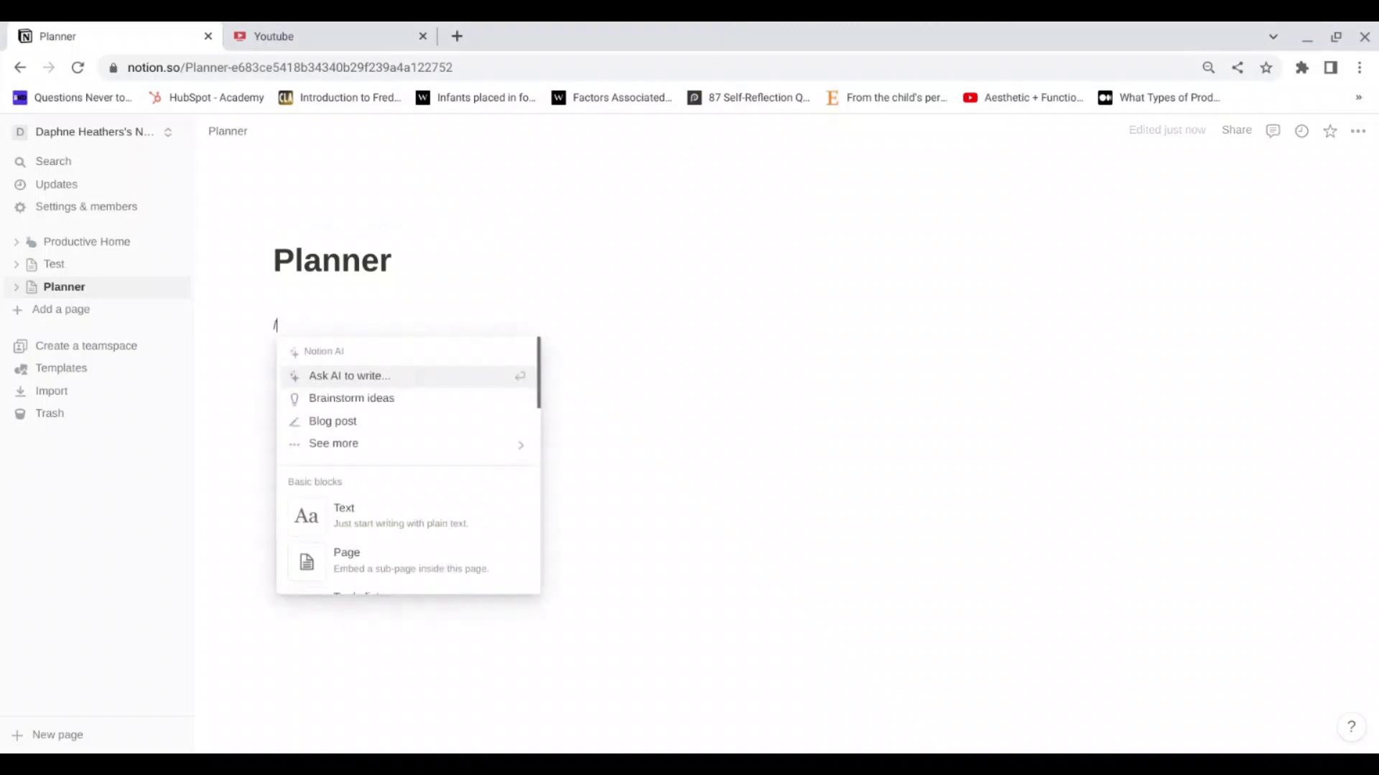
{"action": "type", "text": "calendar"}
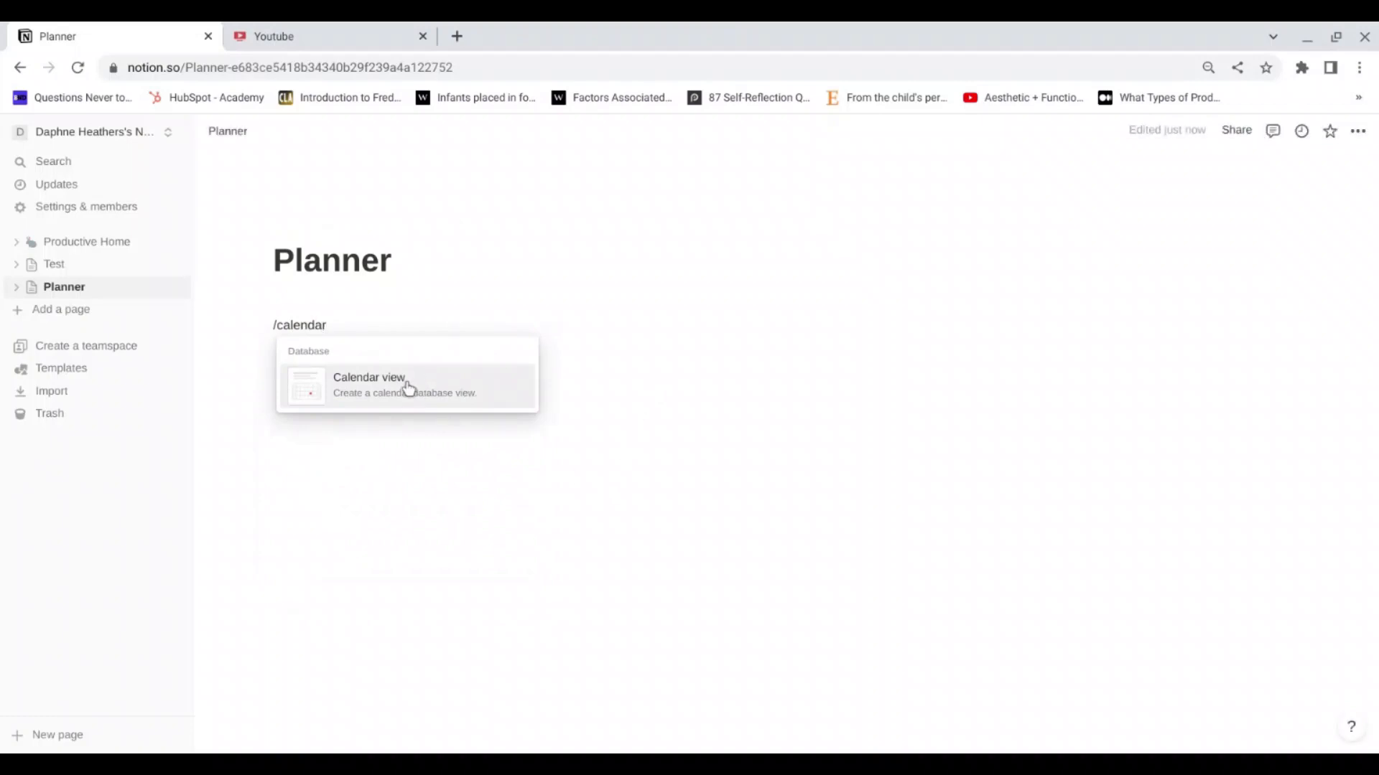
{"action": "left_click", "coordinate": [409, 389]}
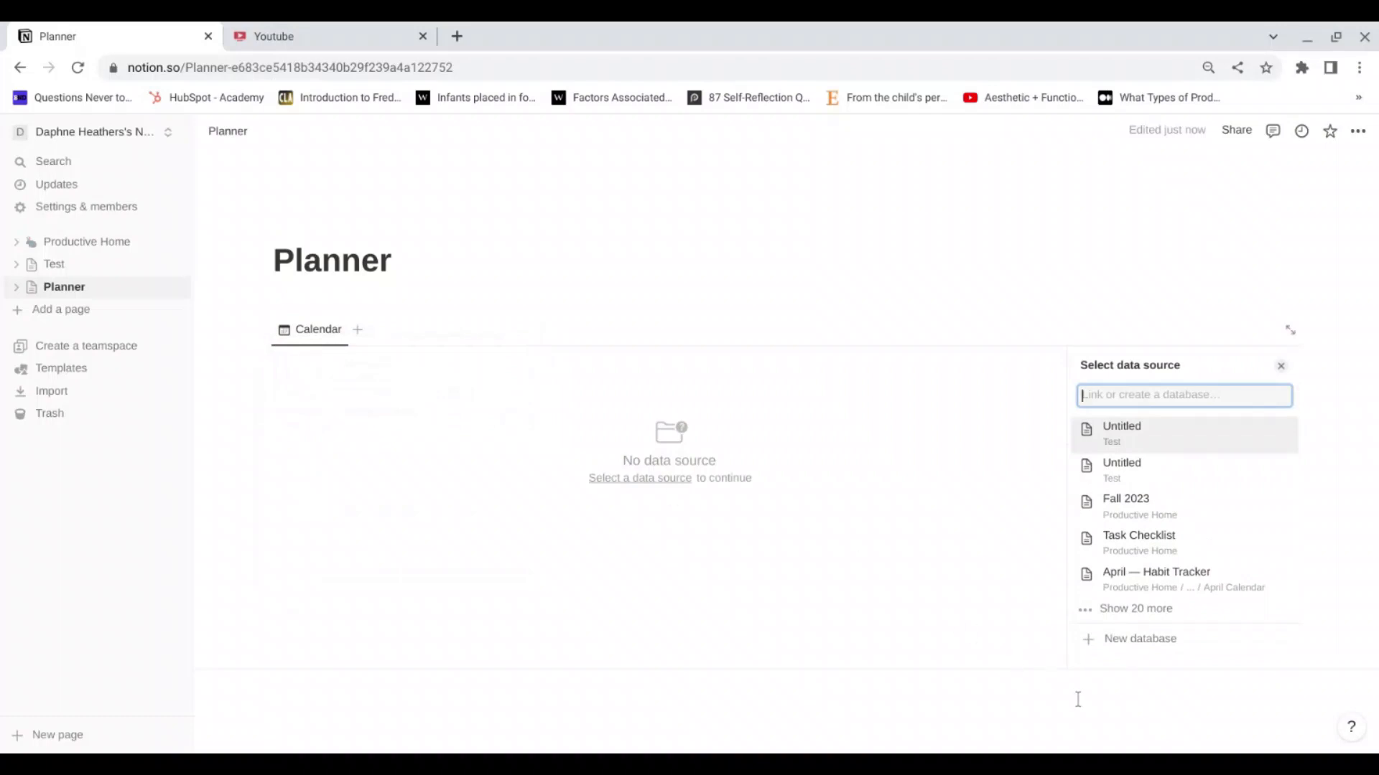
{"action": "left_click", "coordinate": [1204, 638]}
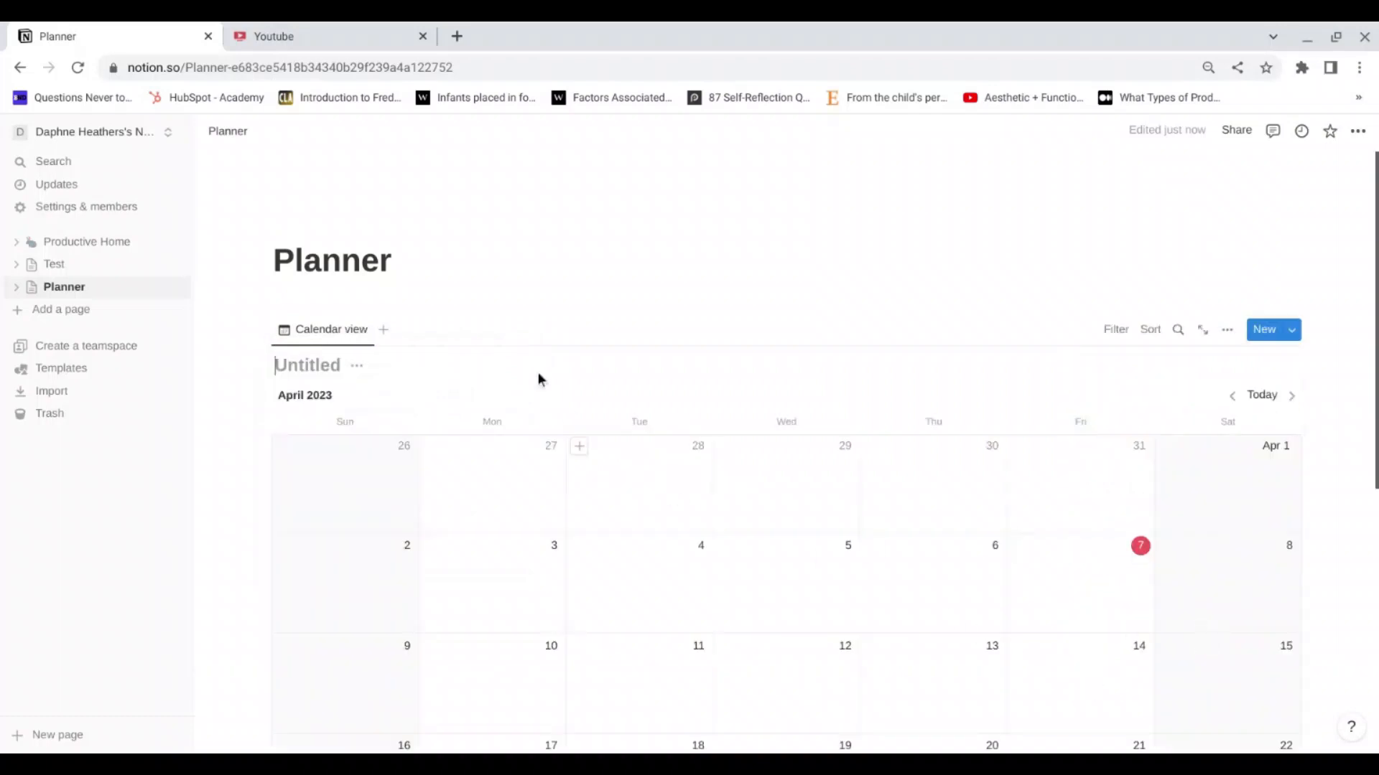
{"action": "scroll", "coordinate": [785, 311], "scroll_direction": "down", "scroll_amount": 3}
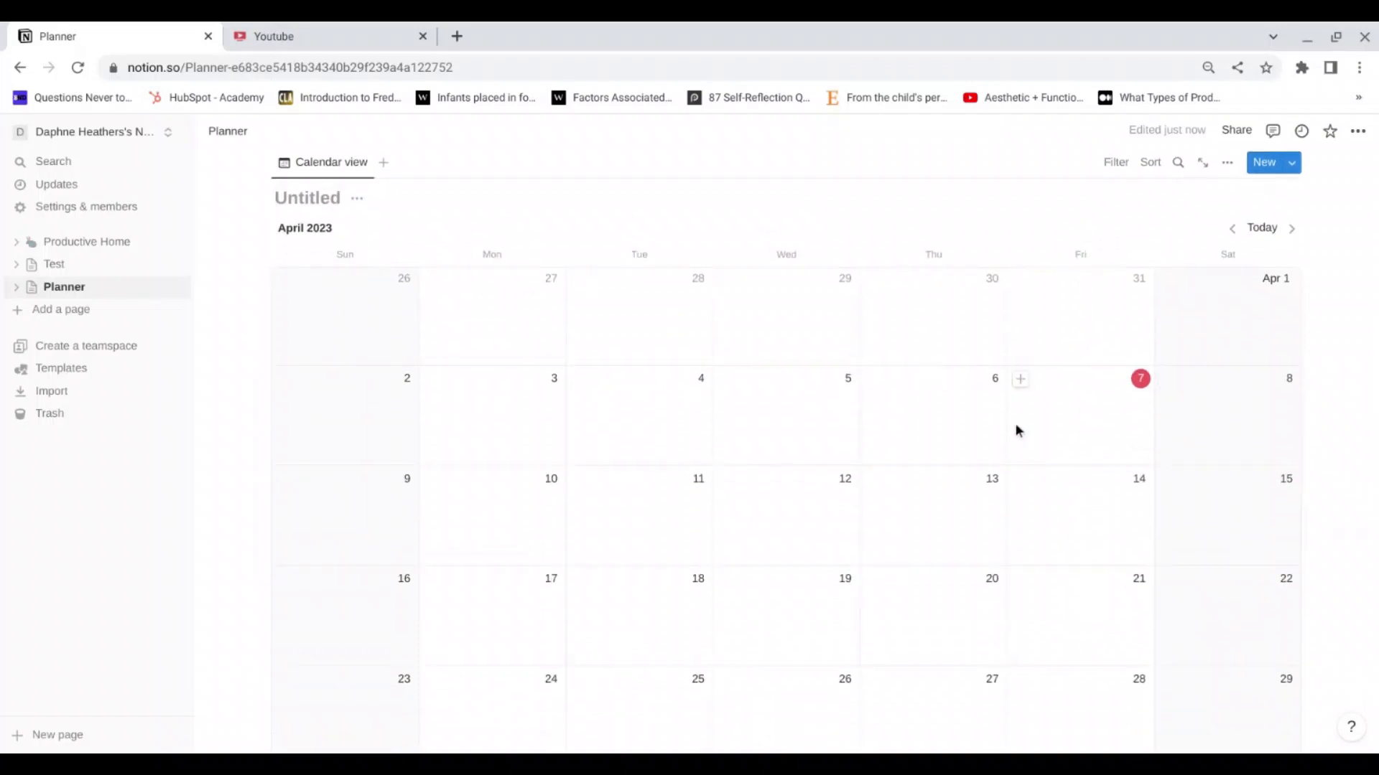
Step: Add an event to April 8, 2023 on the calendar, titled as the named person's birthday
{"action": "left_click", "coordinate": [1168, 378]}
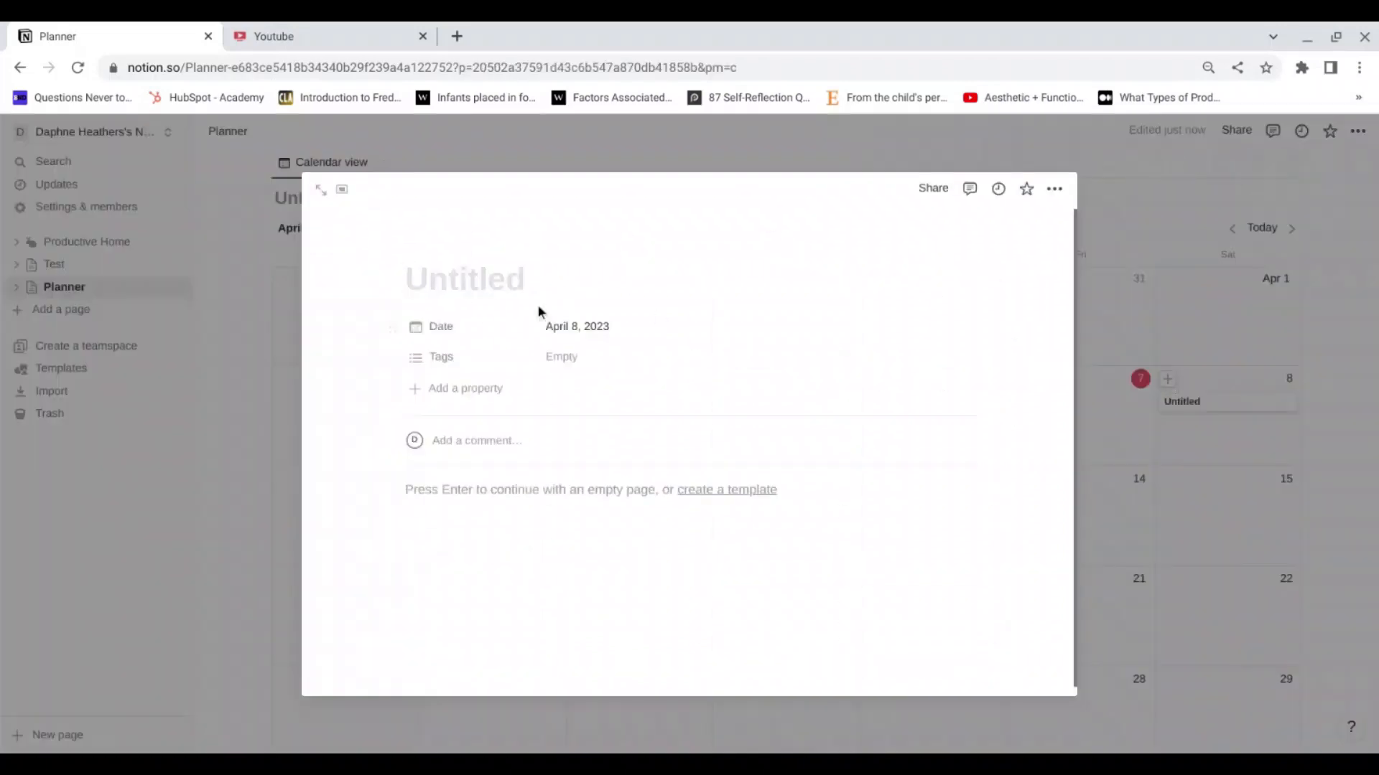
{"action": "type", "text": "John's"}
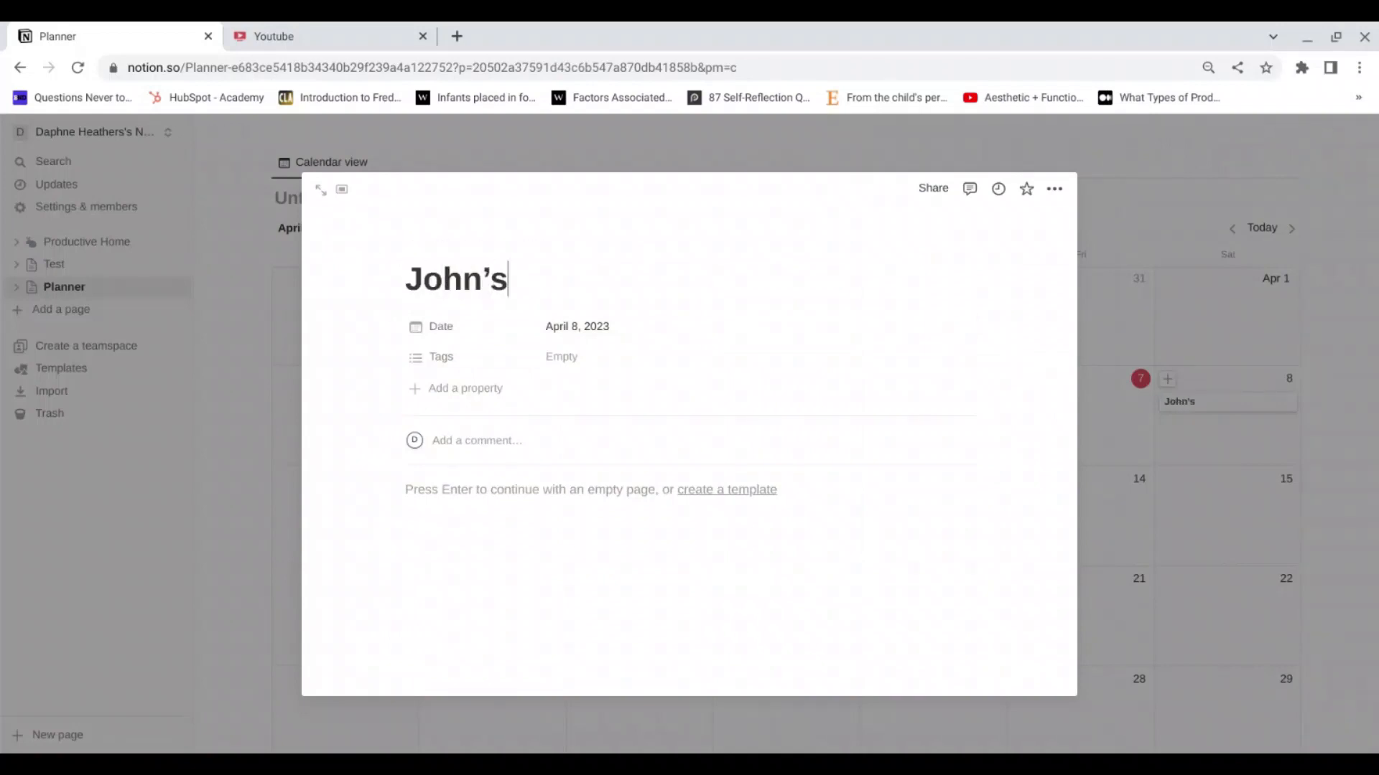
{"action": "type", "text": " Birthday"}
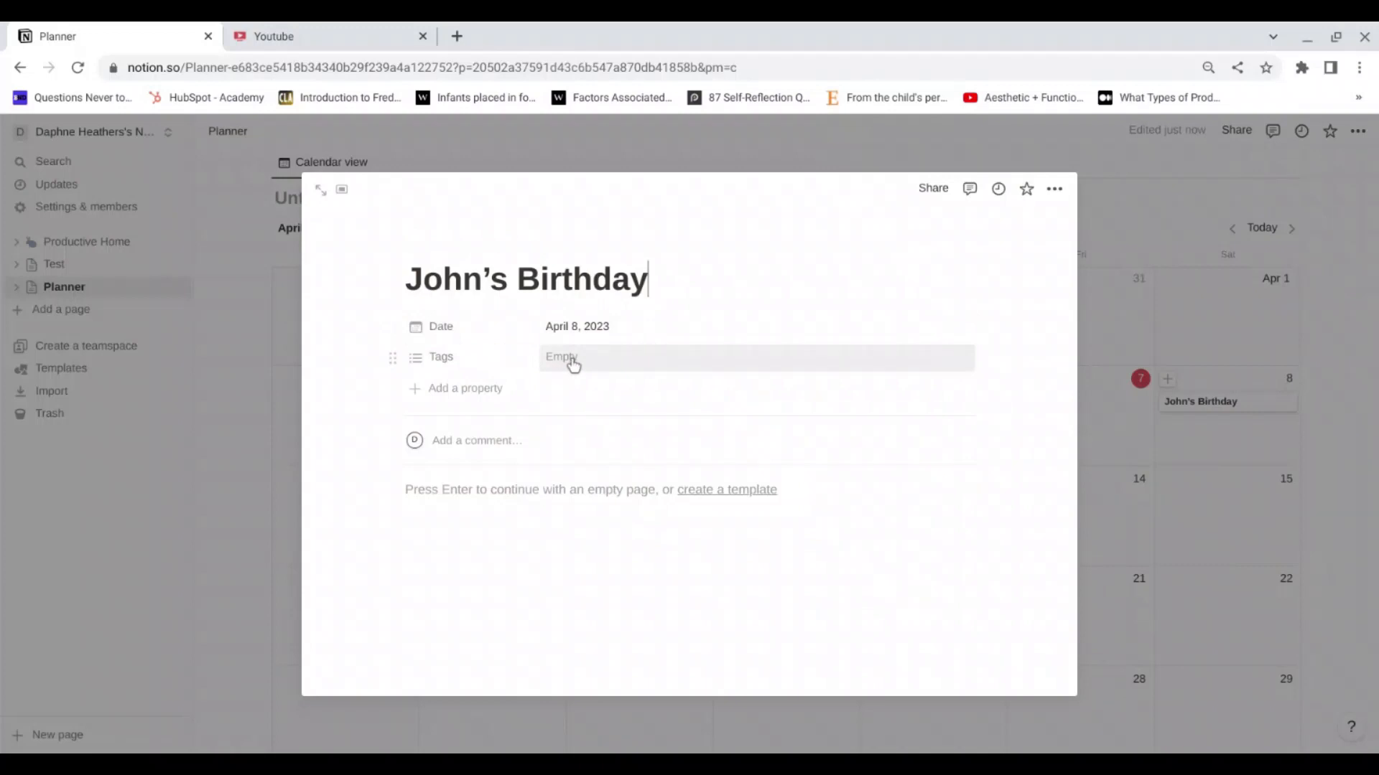
Step: Change the Tags property of the birthday event to the Select type and rename it "Event Type"
{"action": "left_click", "coordinate": [453, 357]}
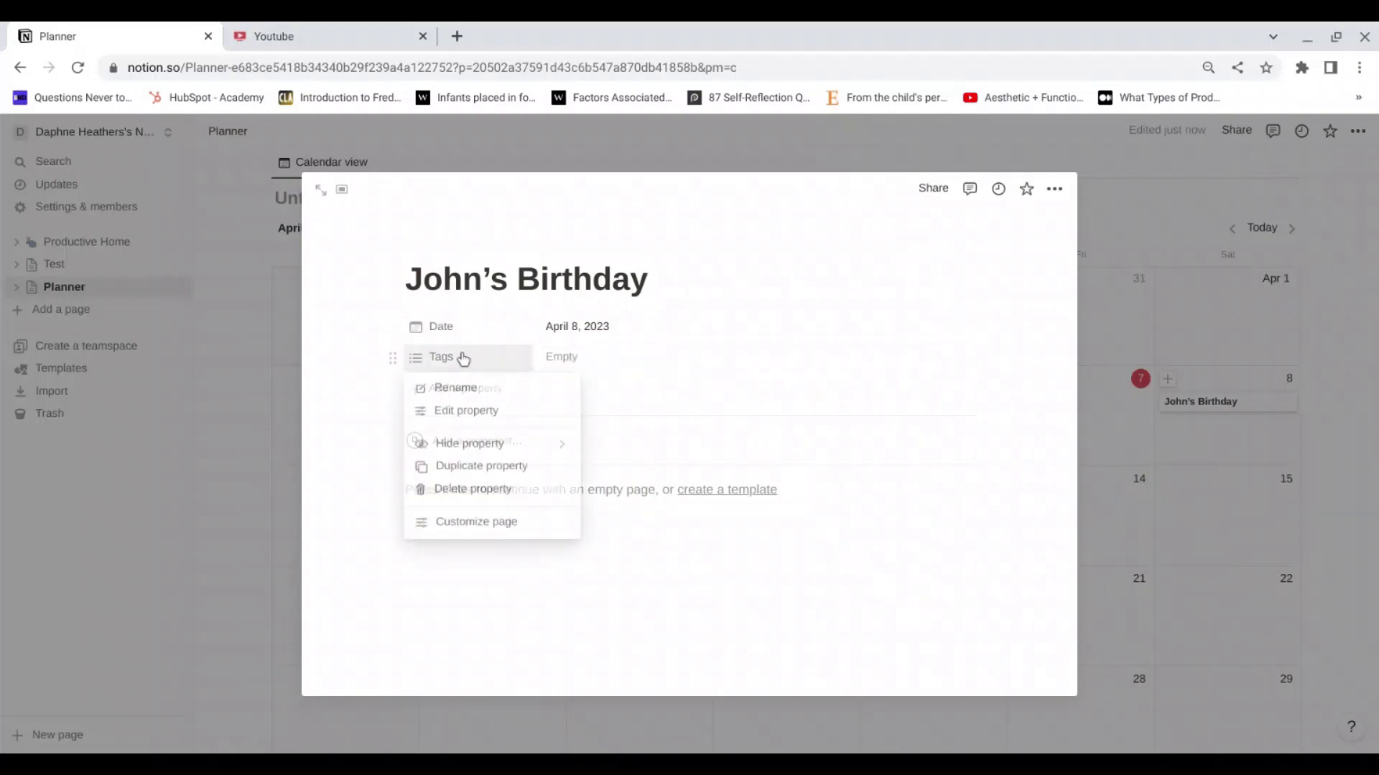
{"action": "left_click", "coordinate": [477, 409]}
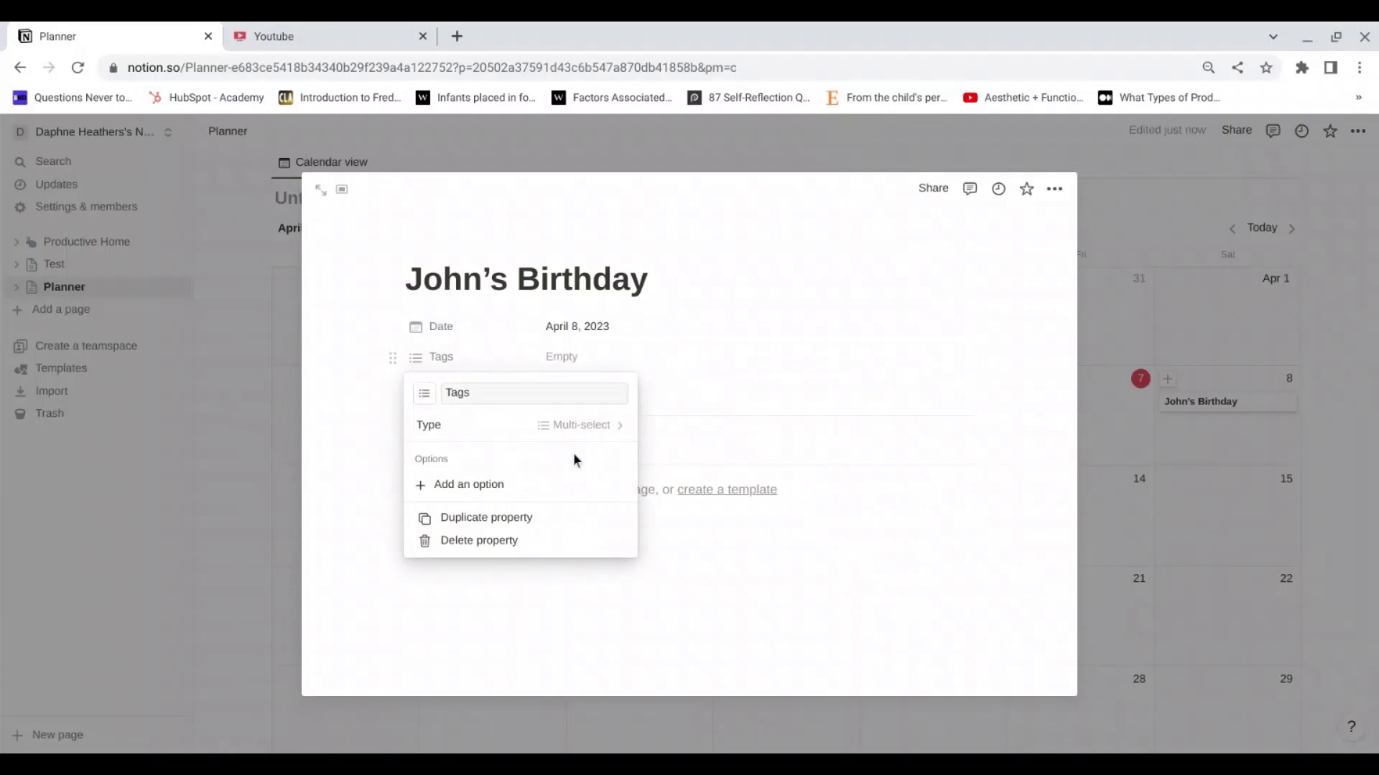
{"action": "left_click", "coordinate": [523, 424]}
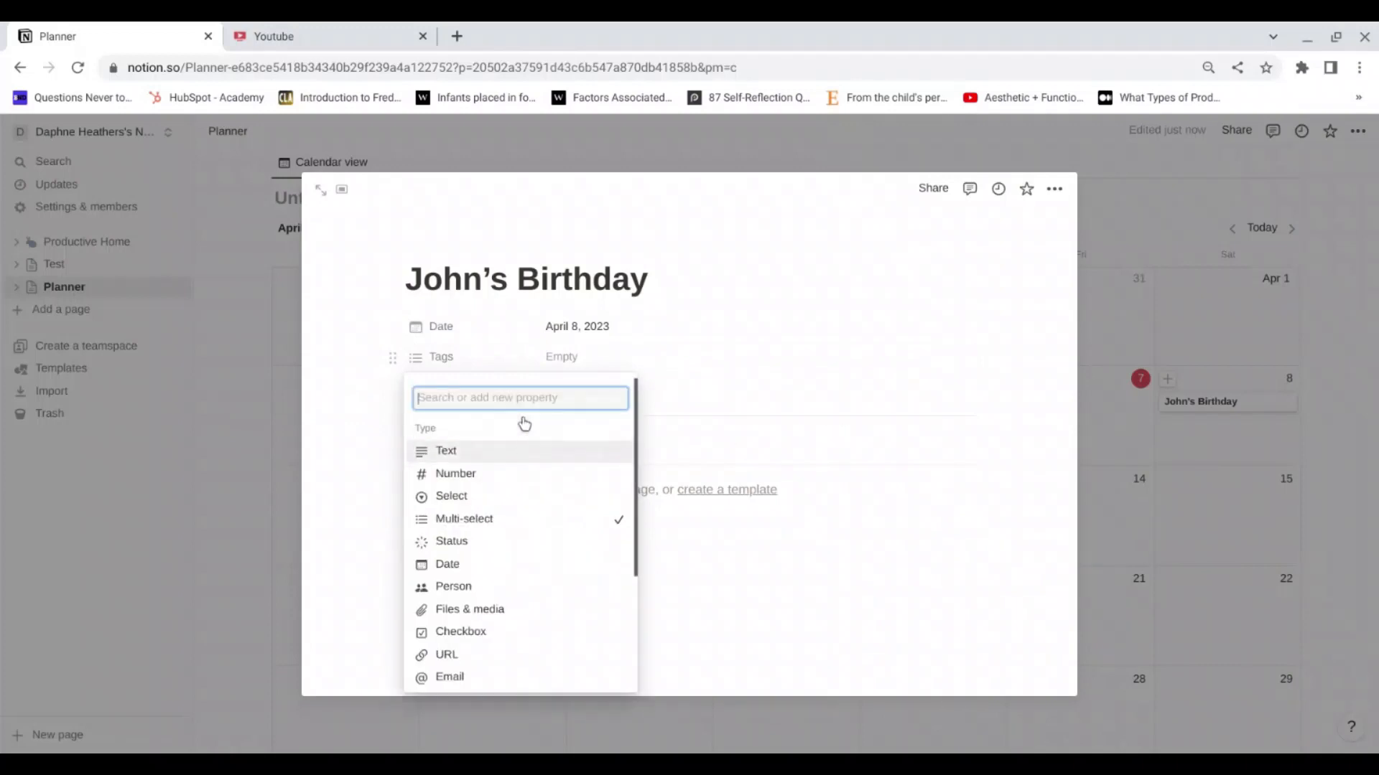
{"action": "left_click", "coordinate": [506, 504]}
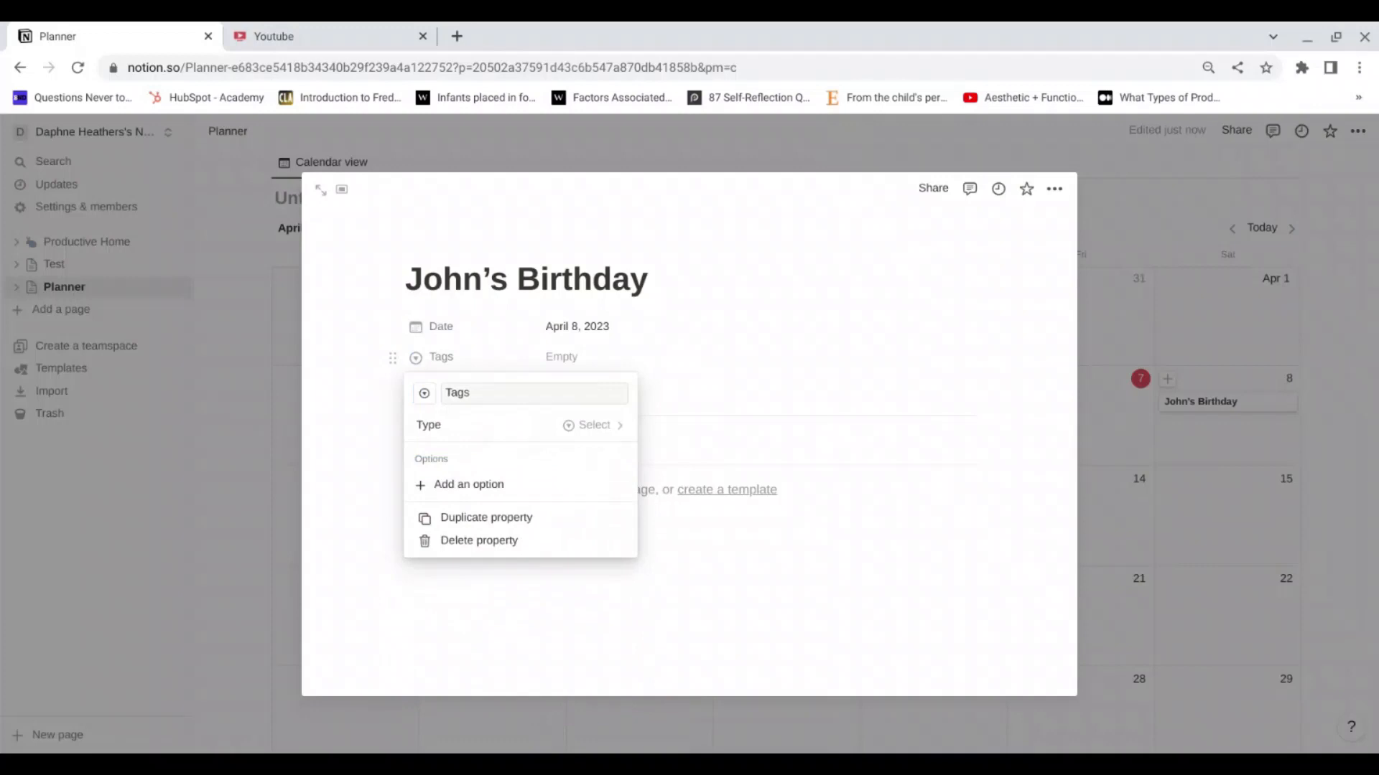
{"action": "left_click", "coordinate": [515, 392]}
{"action": "key", "text": "BackSpace"}
{"action": "key", "text": "BackSpace"}
{"action": "key", "text": "BackSpace"}
{"action": "key", "text": "BackSpace"}
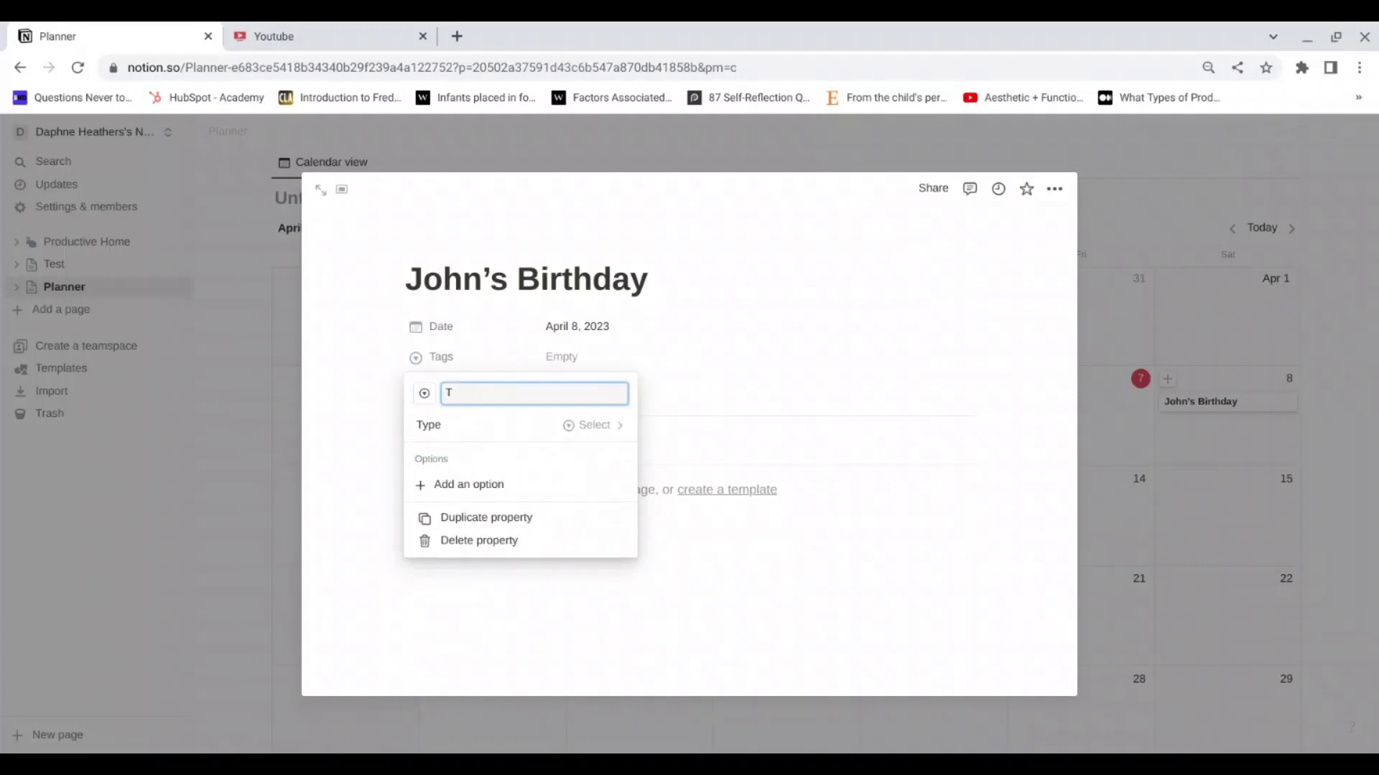
{"action": "type", "text": "Event Type"}
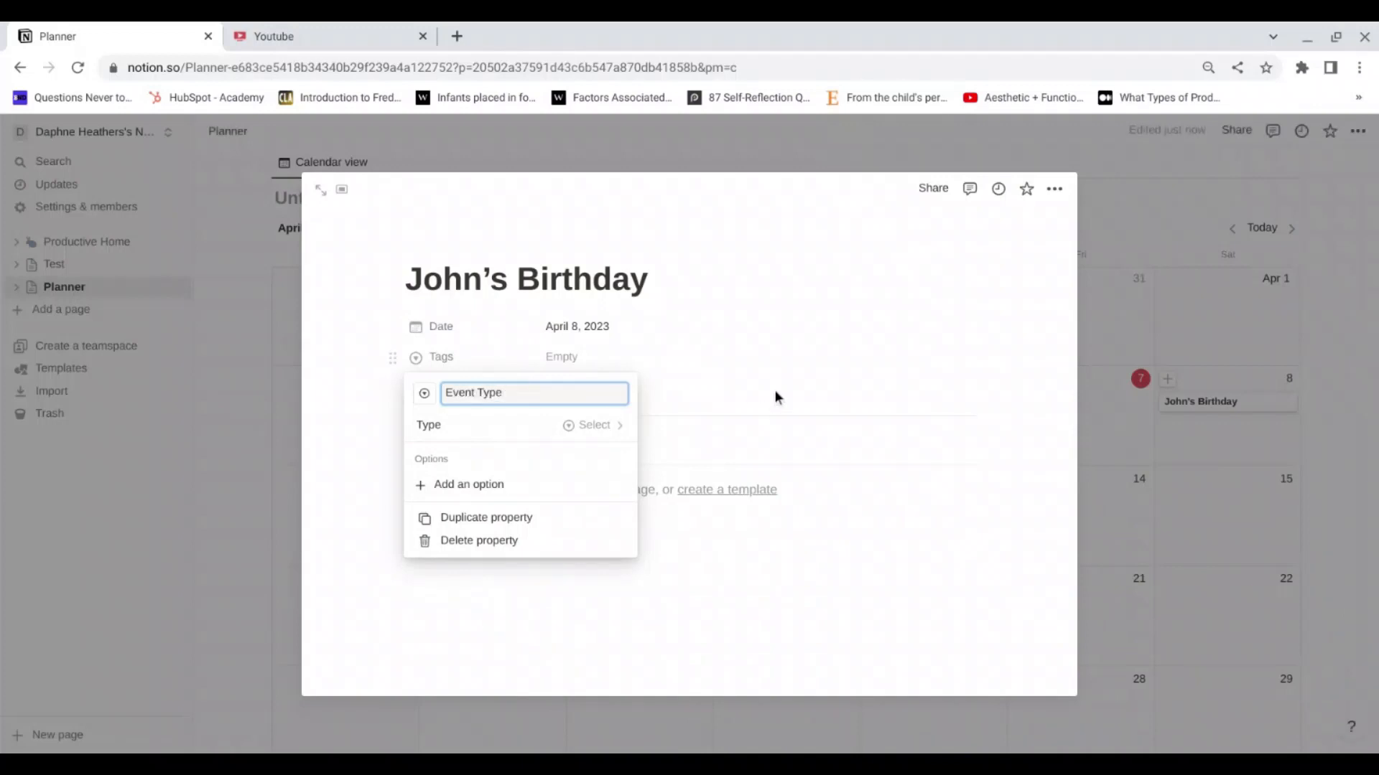
{"action": "left_click", "coordinate": [775, 394]}
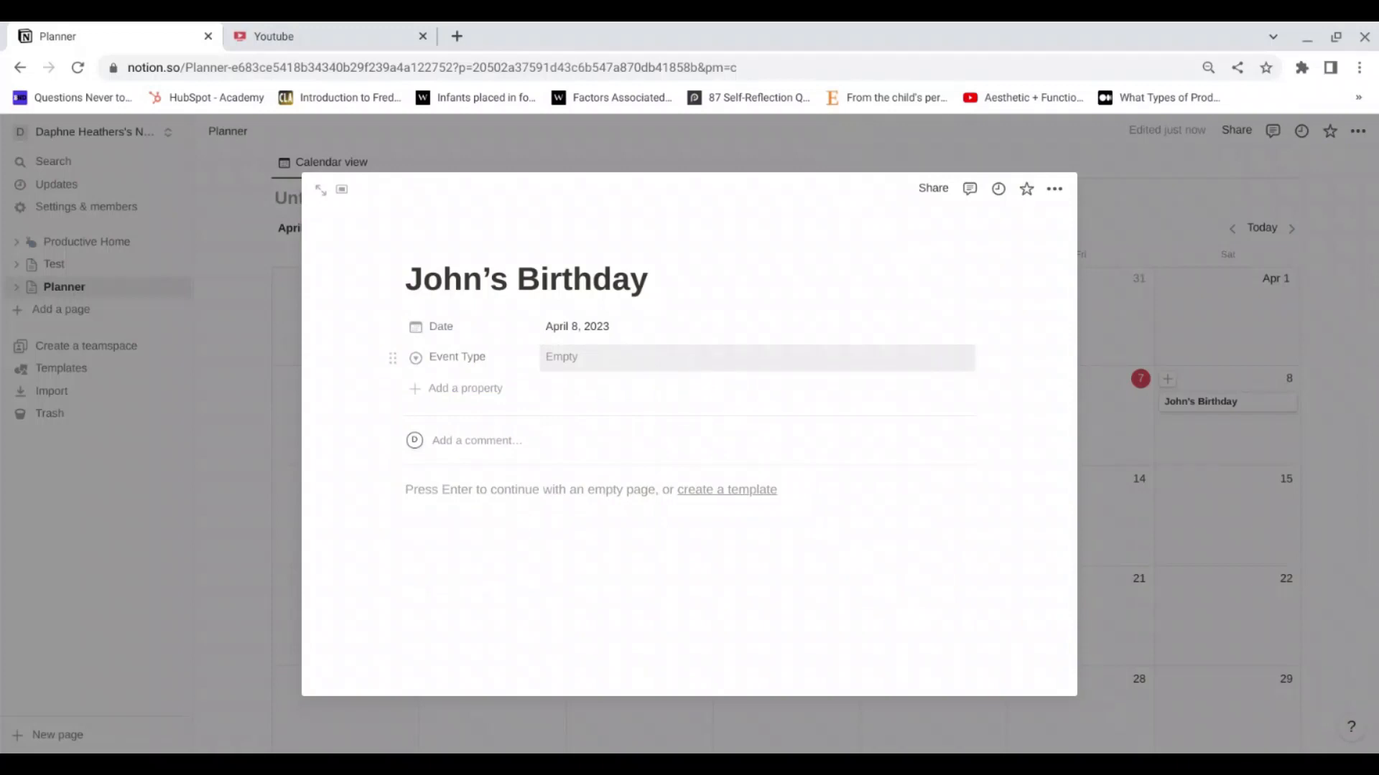
Step: Add a Text property named "Time" to the birthday event
{"action": "left_click", "coordinate": [487, 393]}
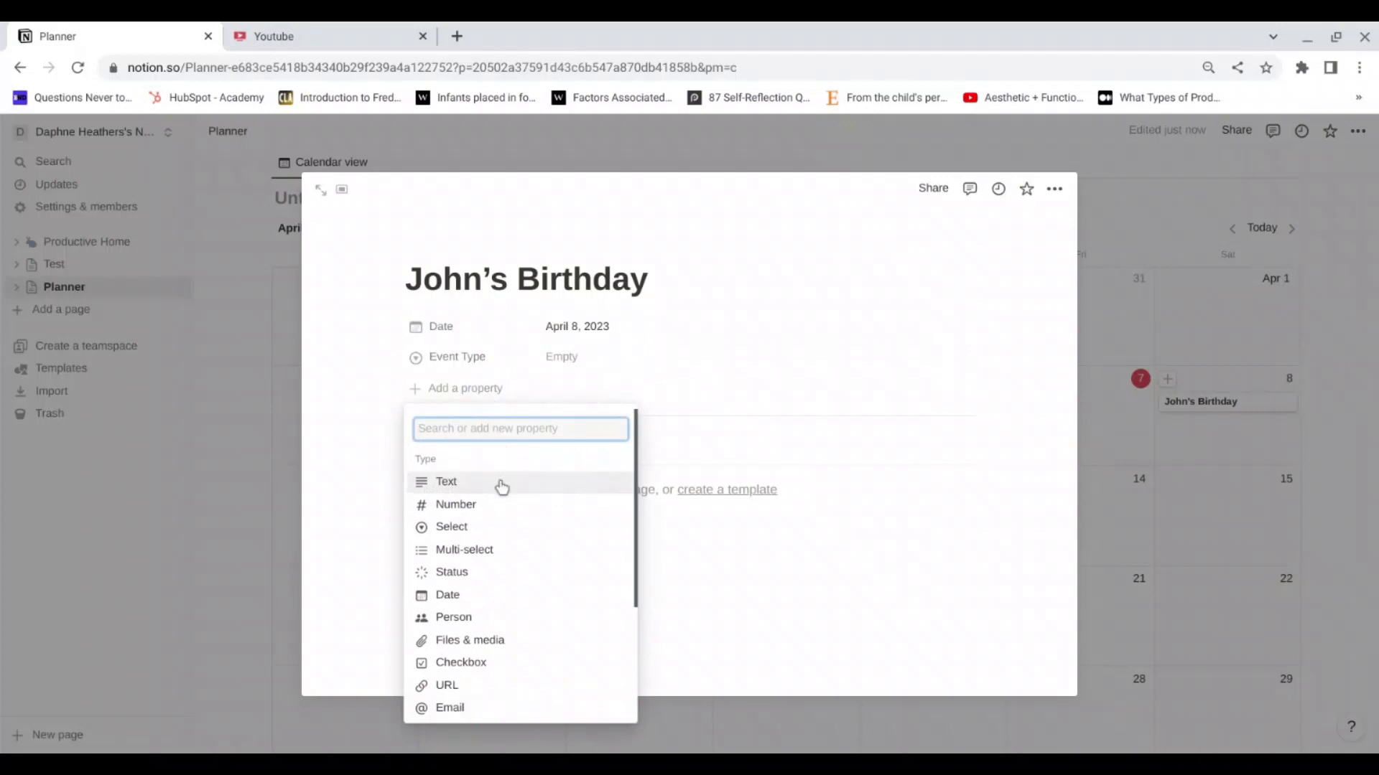
{"action": "left_click", "coordinate": [501, 481]}
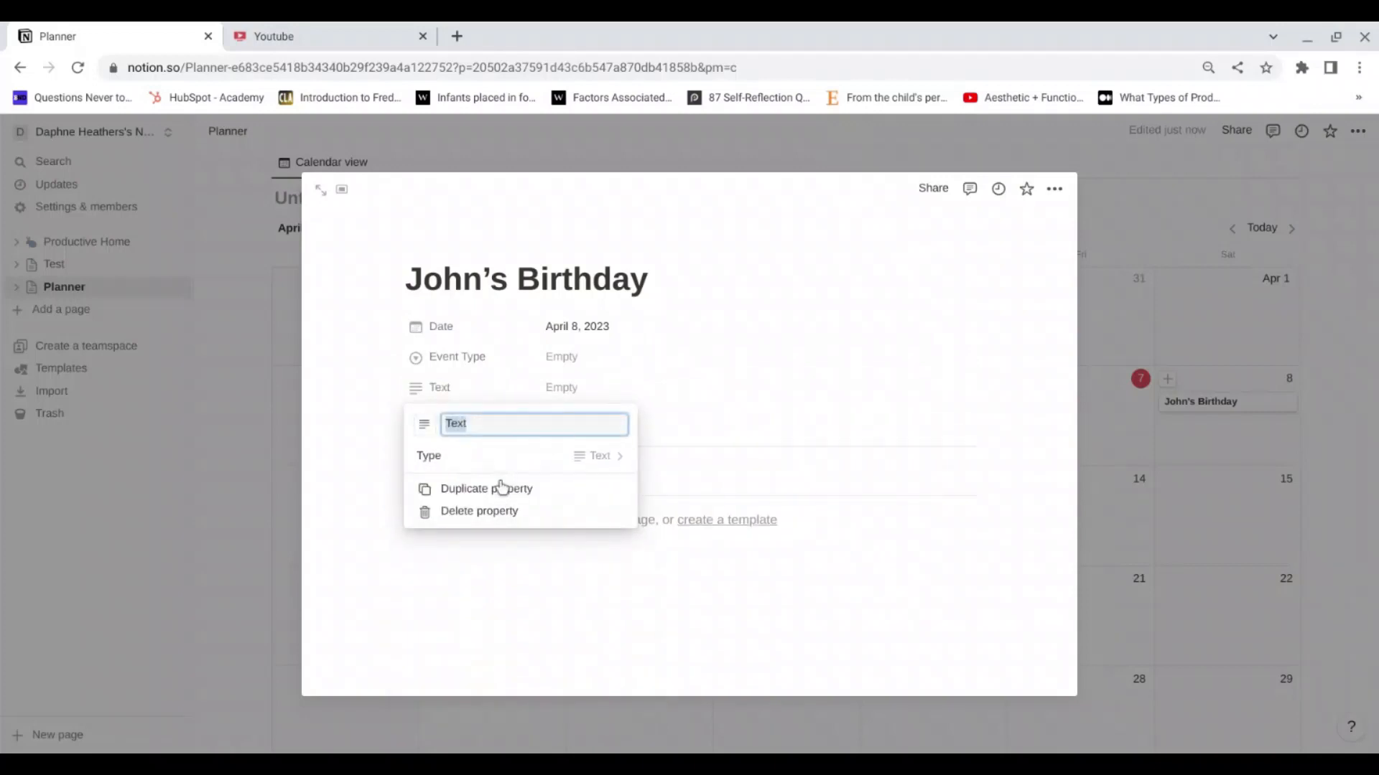
{"action": "type", "text": "Time"}
{"action": "left_click", "coordinate": [351, 435]}
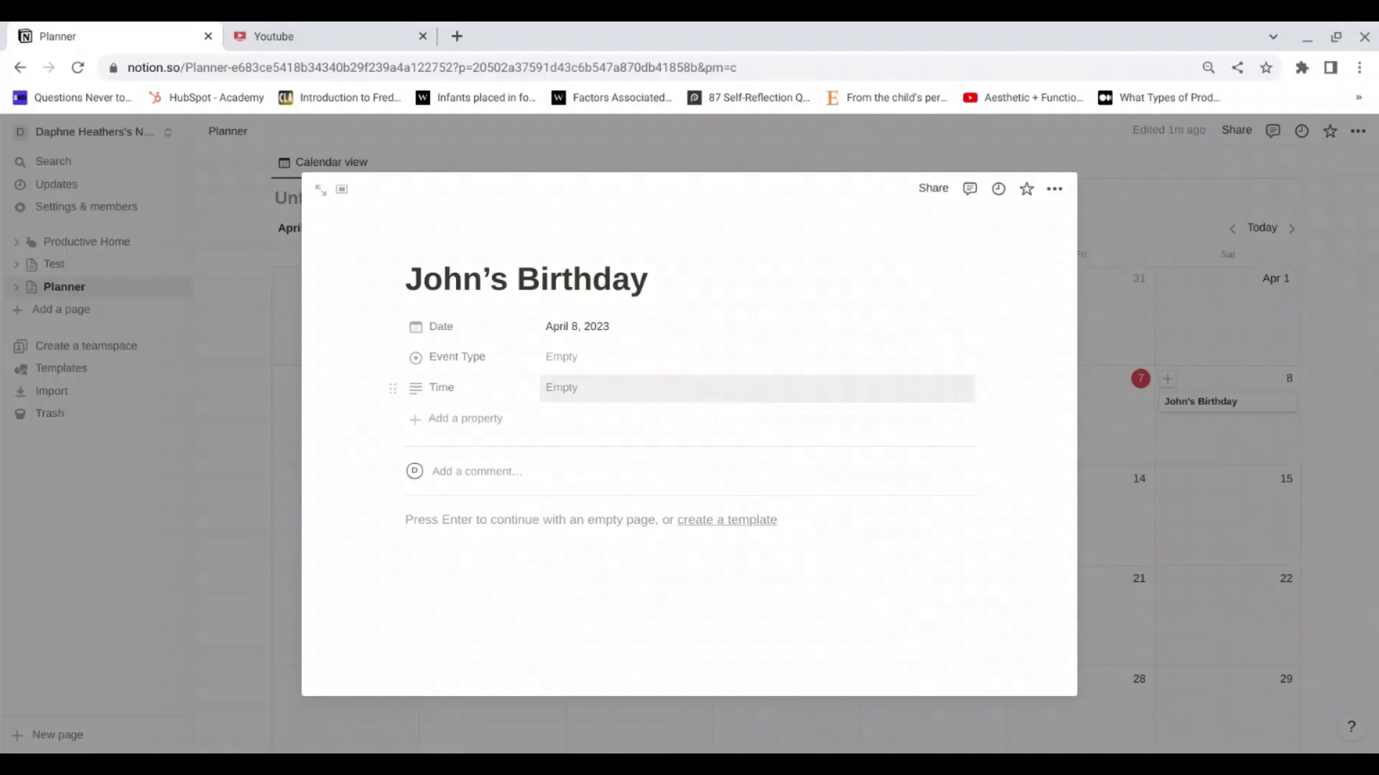
Step: Create the Event Type options Personal, Work and Side Hustle, and assign Personal to the birthday event
{"action": "left_click", "coordinate": [655, 357]}
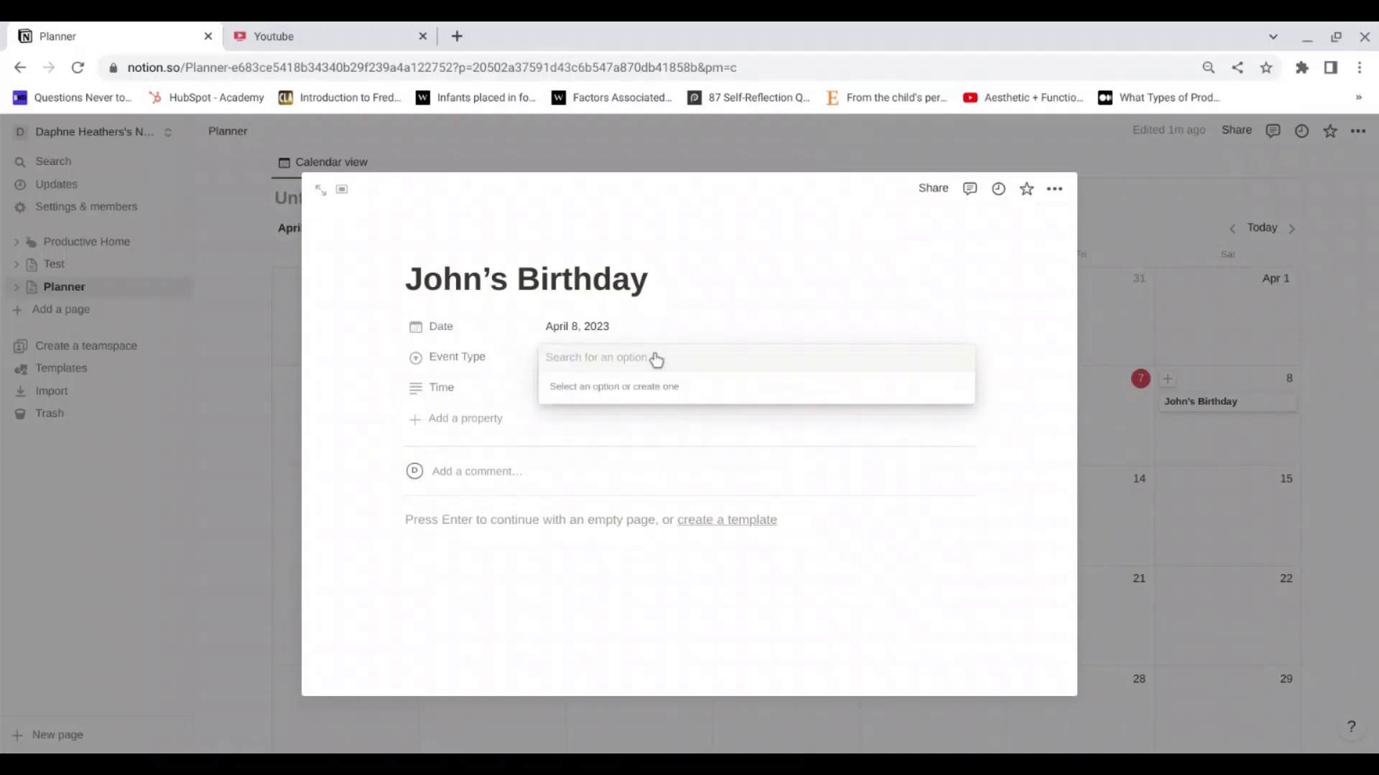
{"action": "type", "text": "Persona"}
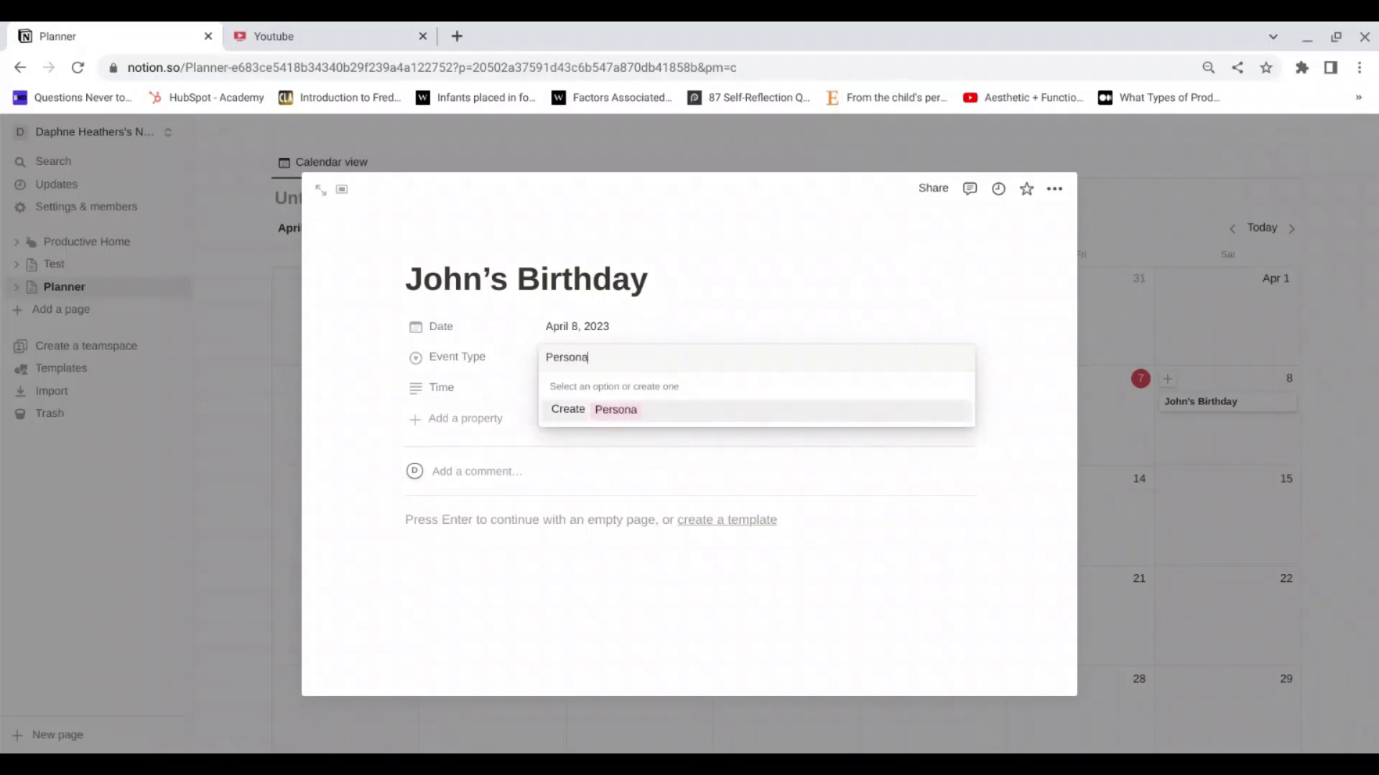
{"action": "type", "text": "l"}
{"action": "key", "text": "Return"}
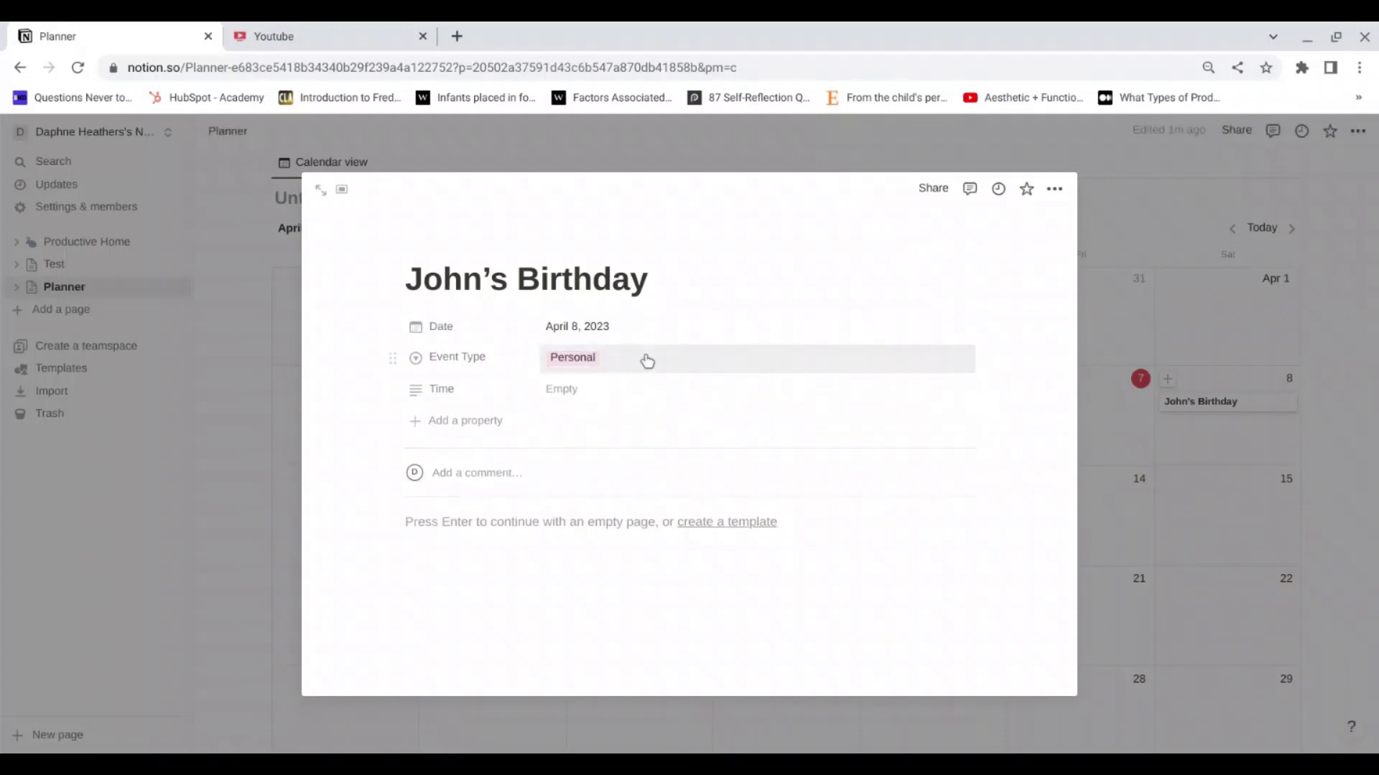
{"action": "left_click", "coordinate": [645, 359]}
{"action": "type", "text": "Work"}
{"action": "key", "text": "Return"}
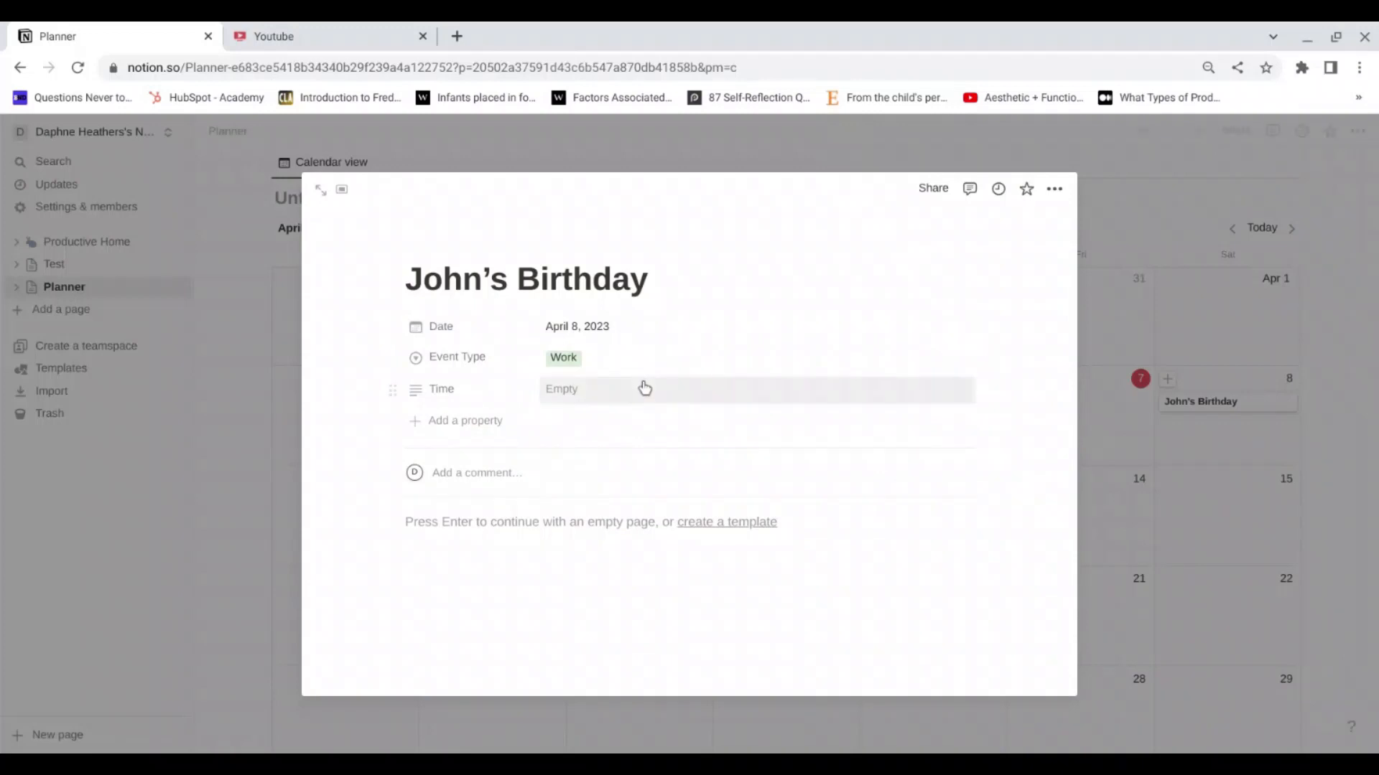
{"action": "left_click", "coordinate": [668, 364]}
{"action": "type", "text": "Side Hustle"}
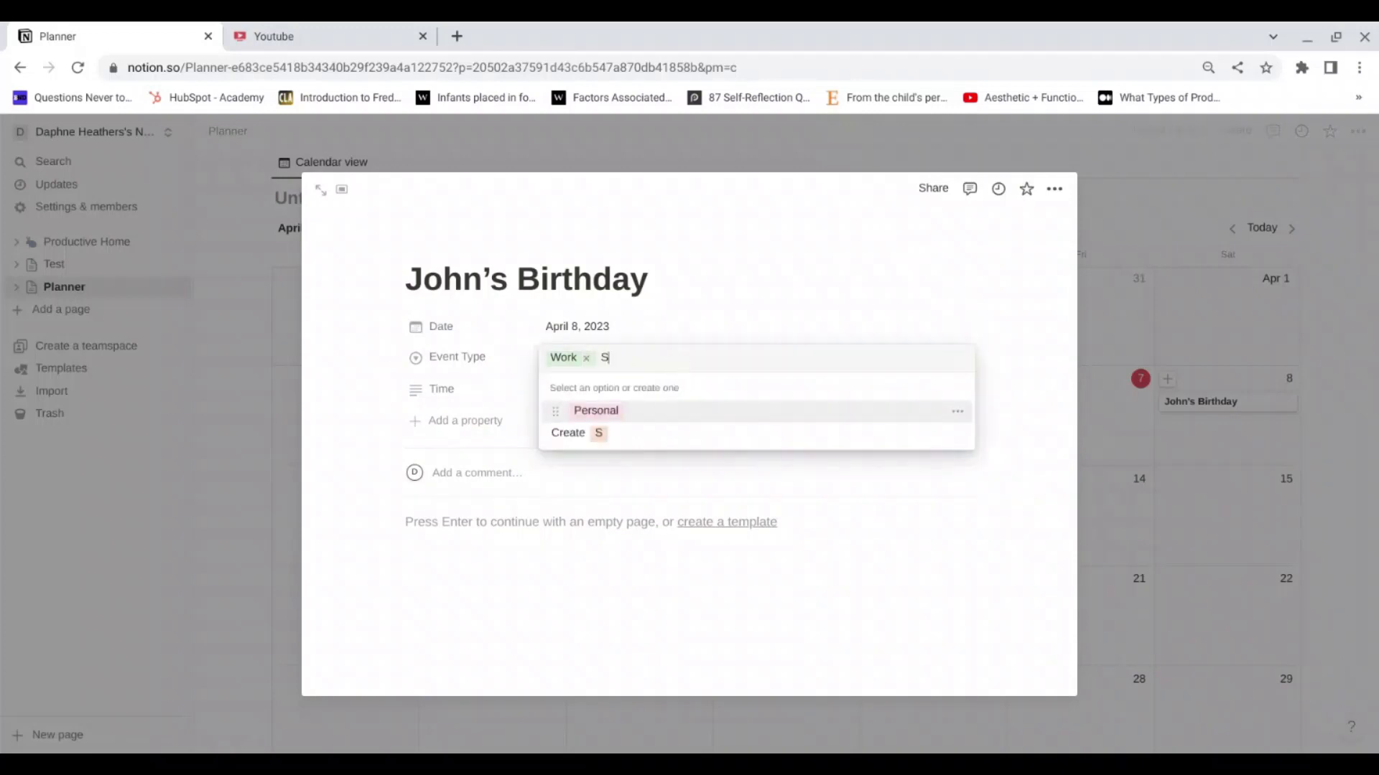
{"action": "key", "text": "Return"}
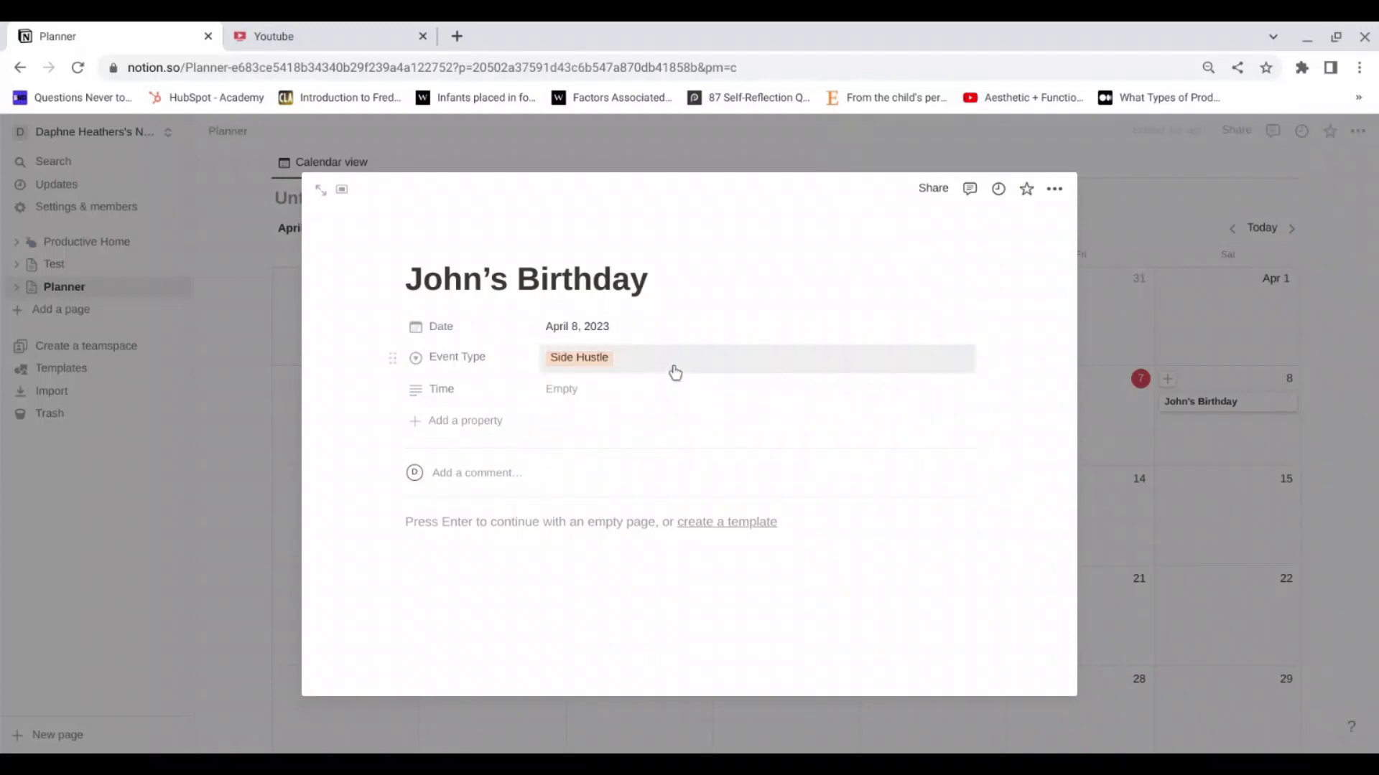
{"action": "left_click", "coordinate": [670, 368]}
{"action": "left_click", "coordinate": [682, 411]}
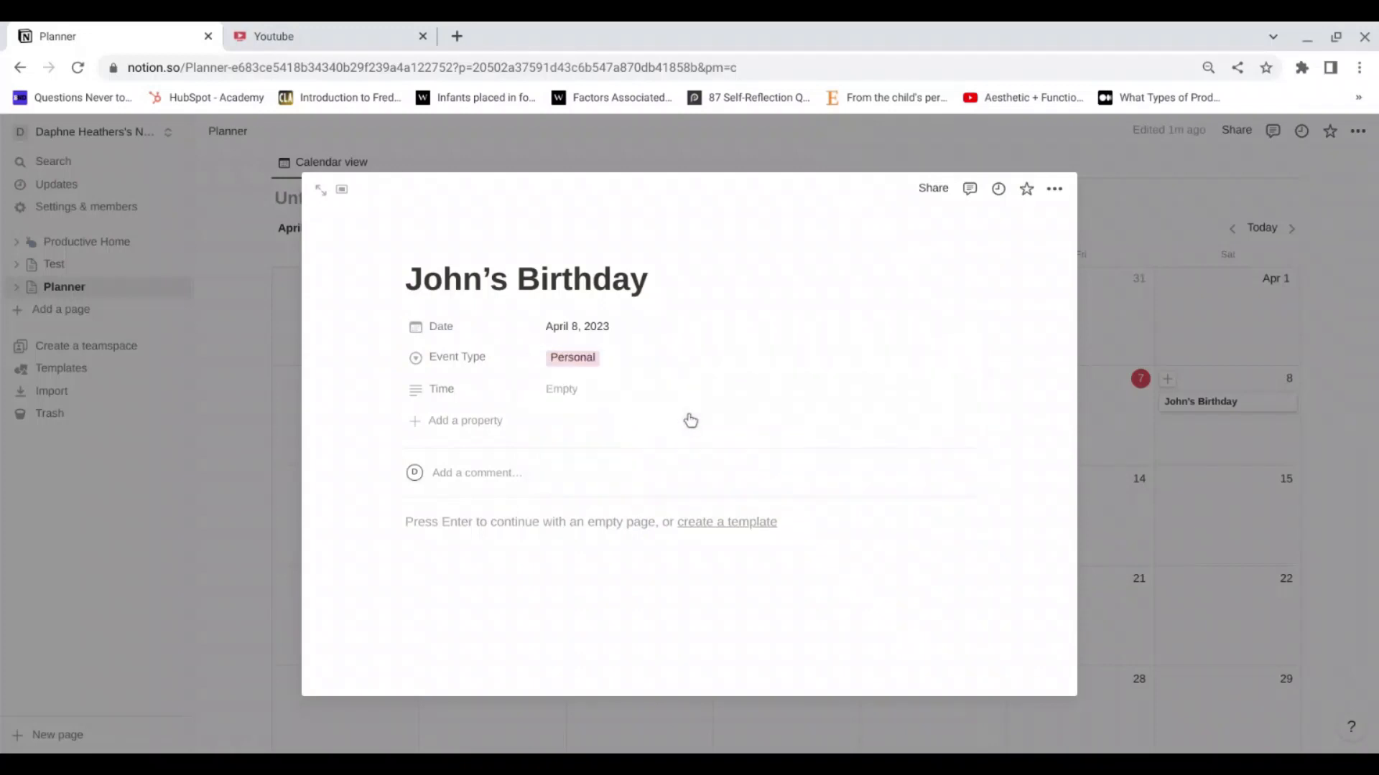
Step: Set the birthday event's Time to "3:00pm-5:00pm" and return to the calendar
{"action": "left_click", "coordinate": [607, 391]}
{"action": "type", "text": "3:00pm-"}
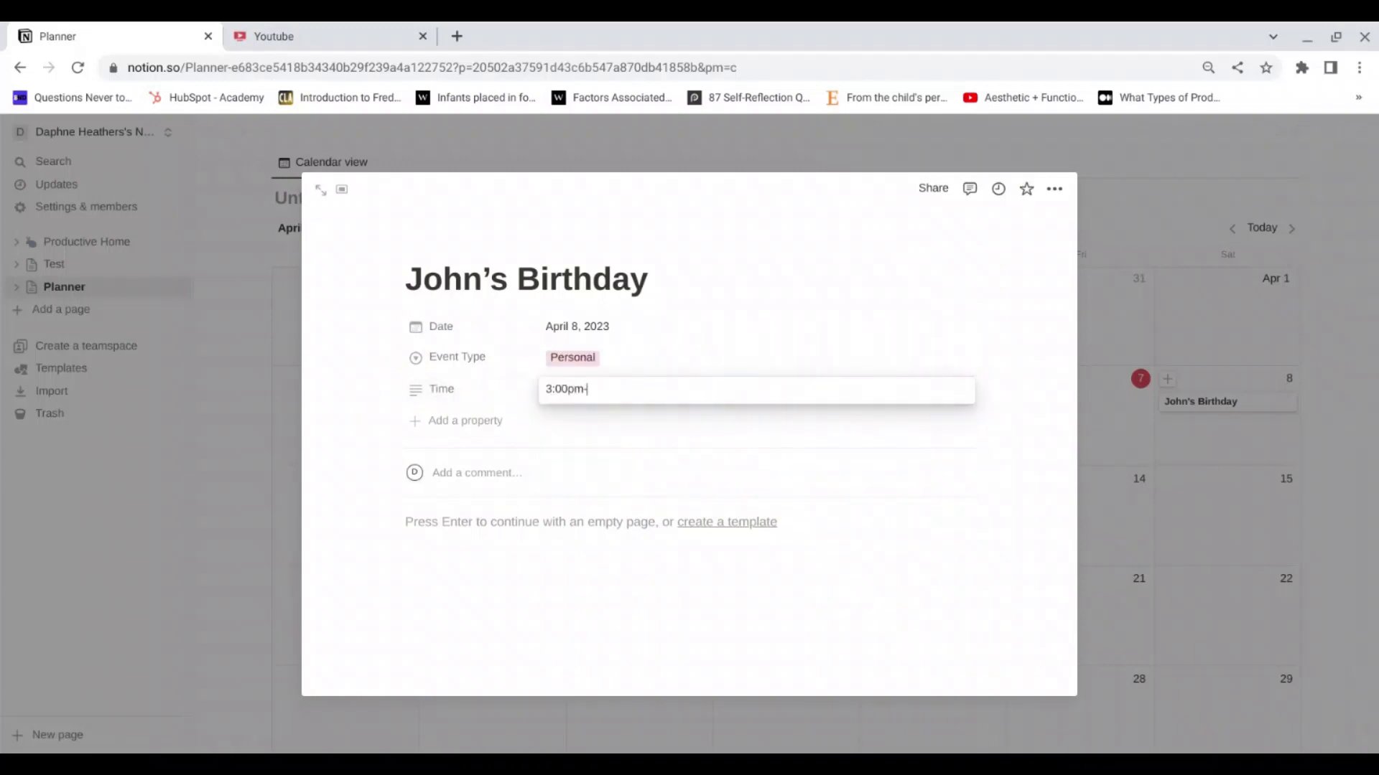
{"action": "type", "text": "5:00pm"}
{"action": "key", "text": "Return"}
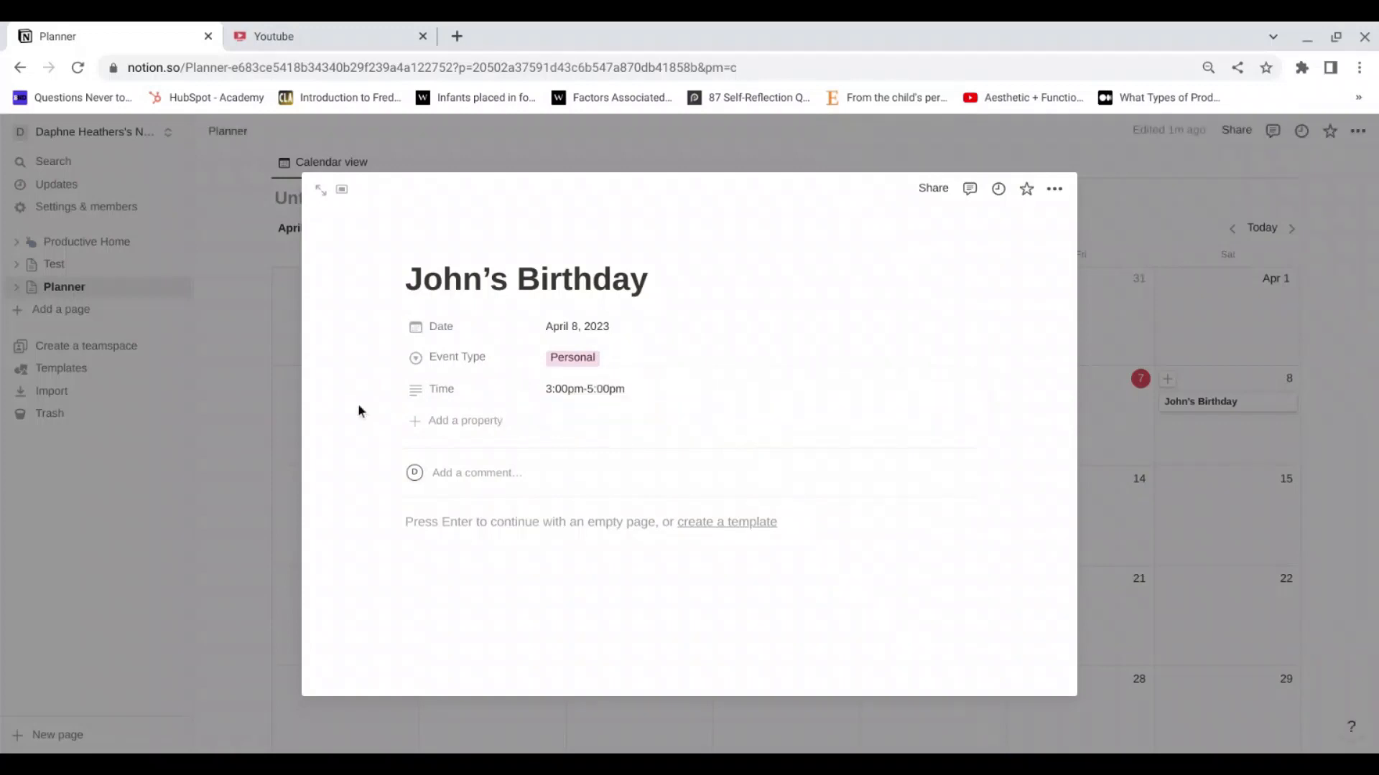
{"action": "left_click", "coordinate": [248, 405]}
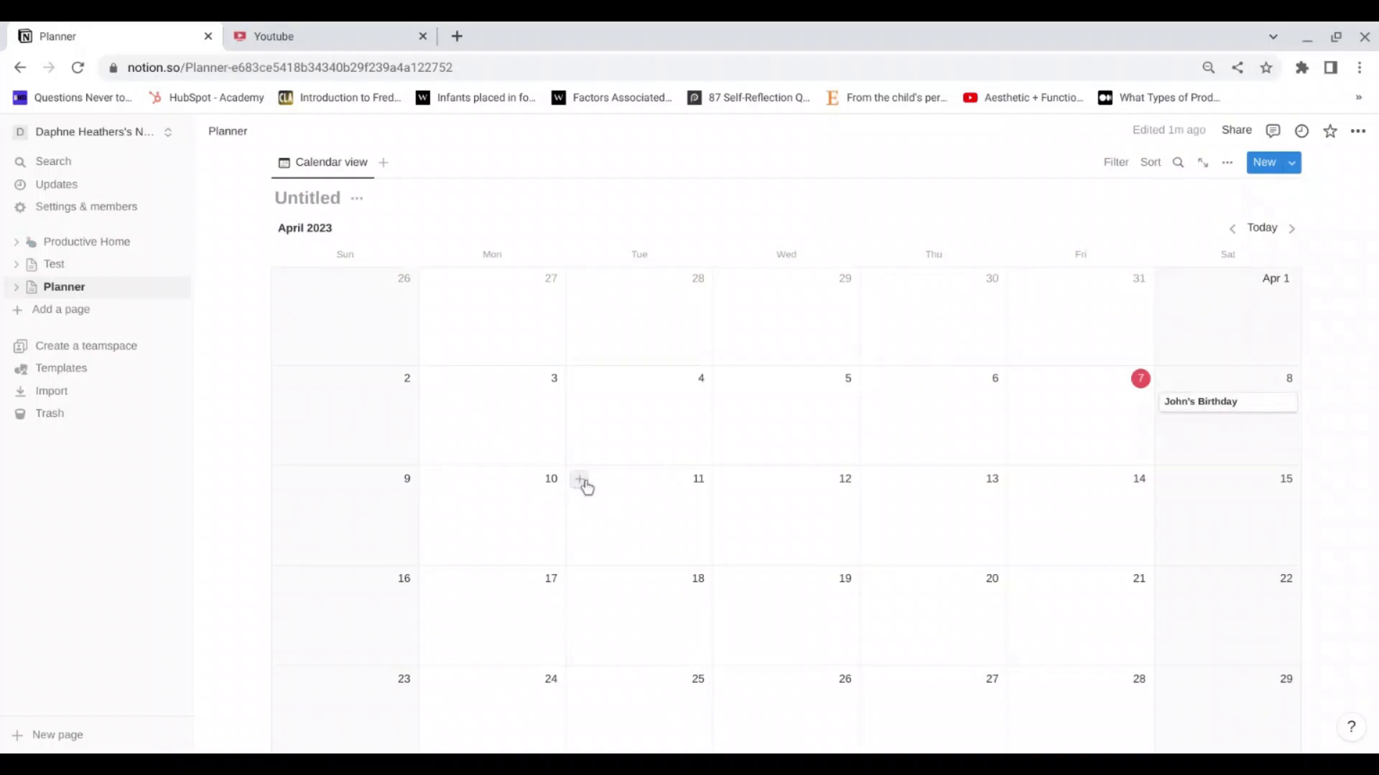
Step: Add an event named "Work Day" to April 11, 2023 with the Event Type Work
{"action": "left_click", "coordinate": [583, 481]}
{"action": "left_click", "coordinate": [693, 357]}
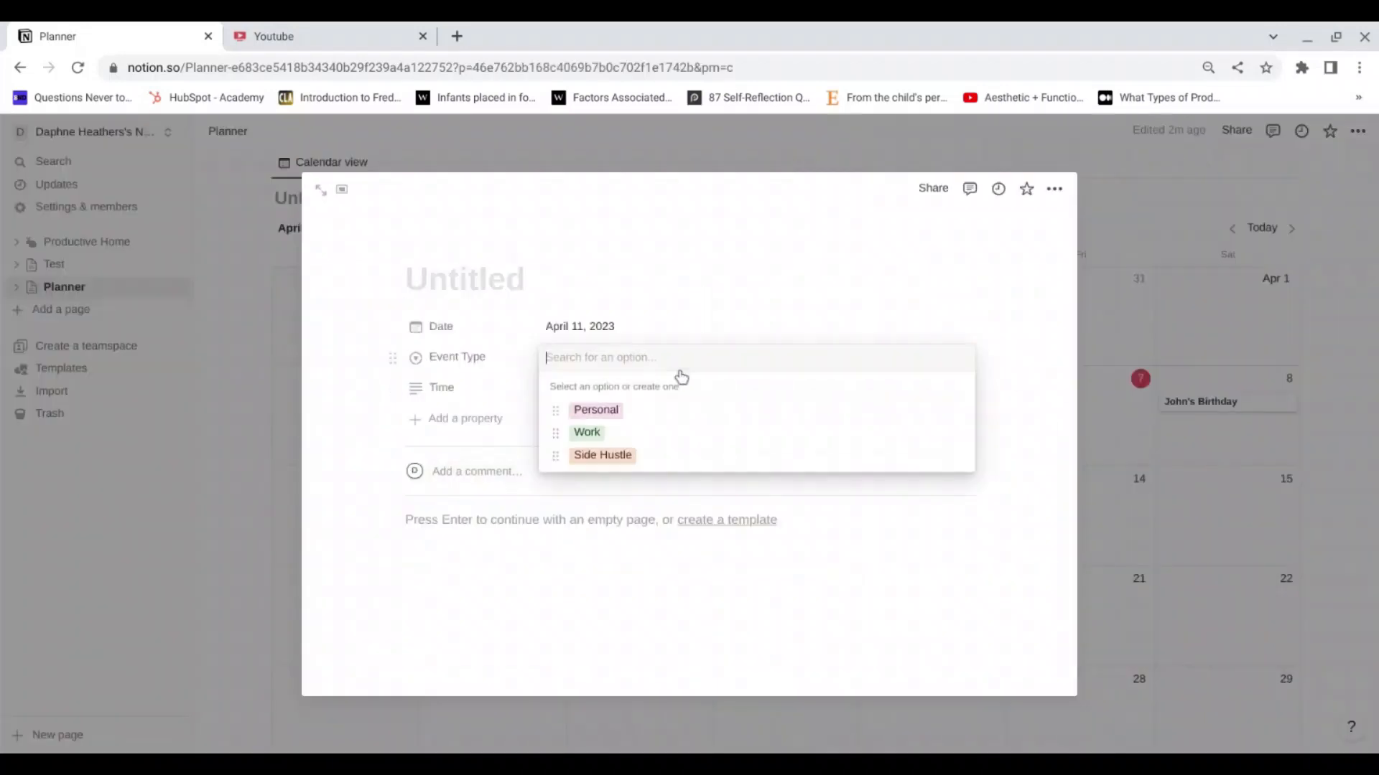
{"action": "left_click", "coordinate": [661, 435]}
{"action": "left_click", "coordinate": [529, 279]}
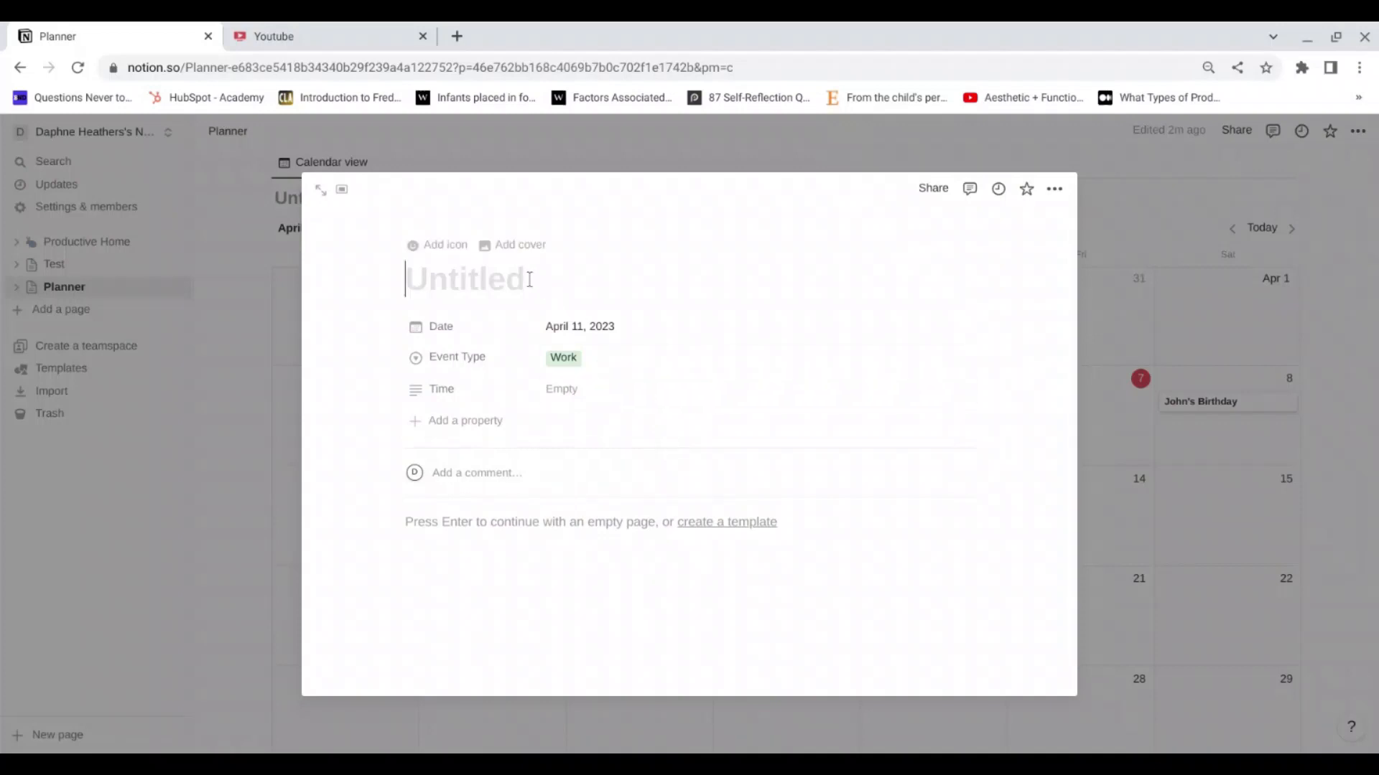
{"action": "type", "text": "Work D"}
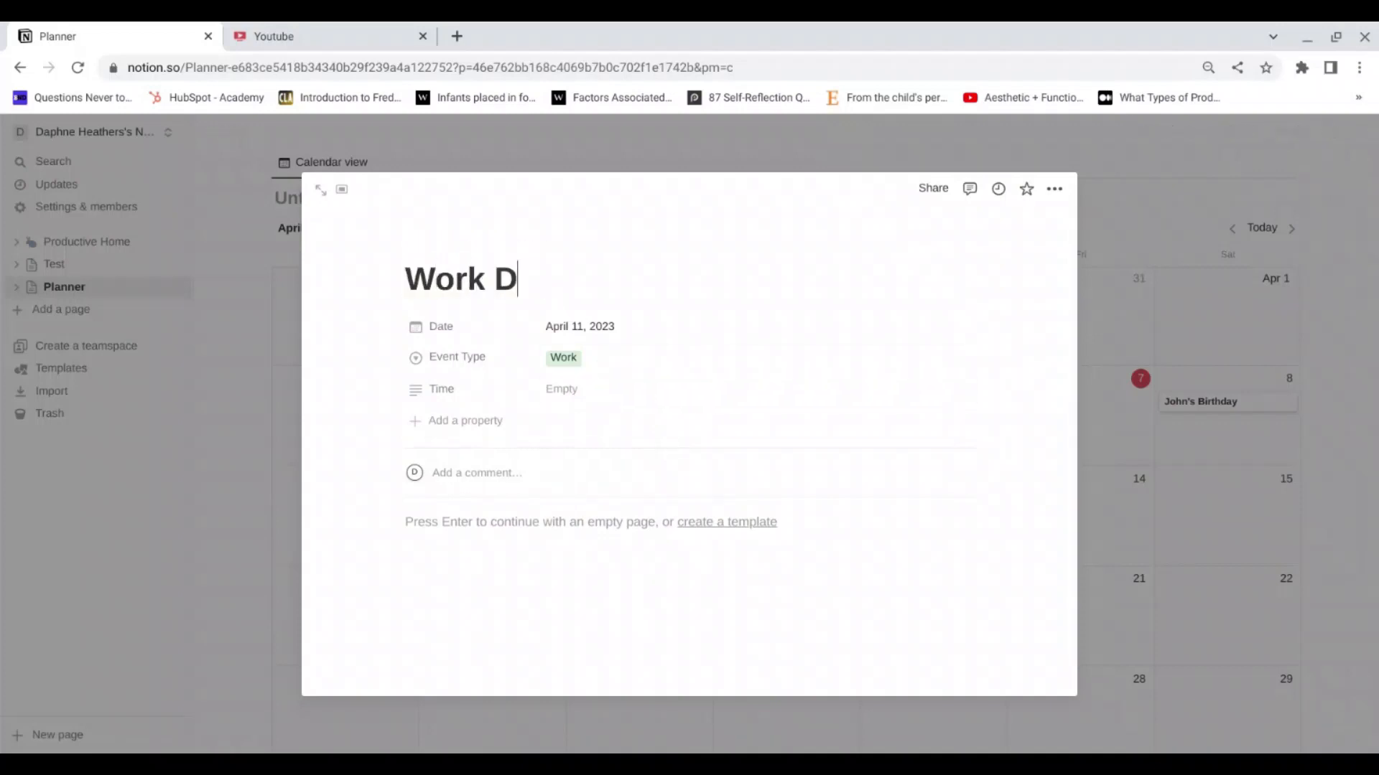
{"action": "type", "text": "ay"}
Step: Set the Work Day event's Time to "9:00am-5:00pm" and return to the calendar
{"action": "left_click", "coordinate": [581, 389]}
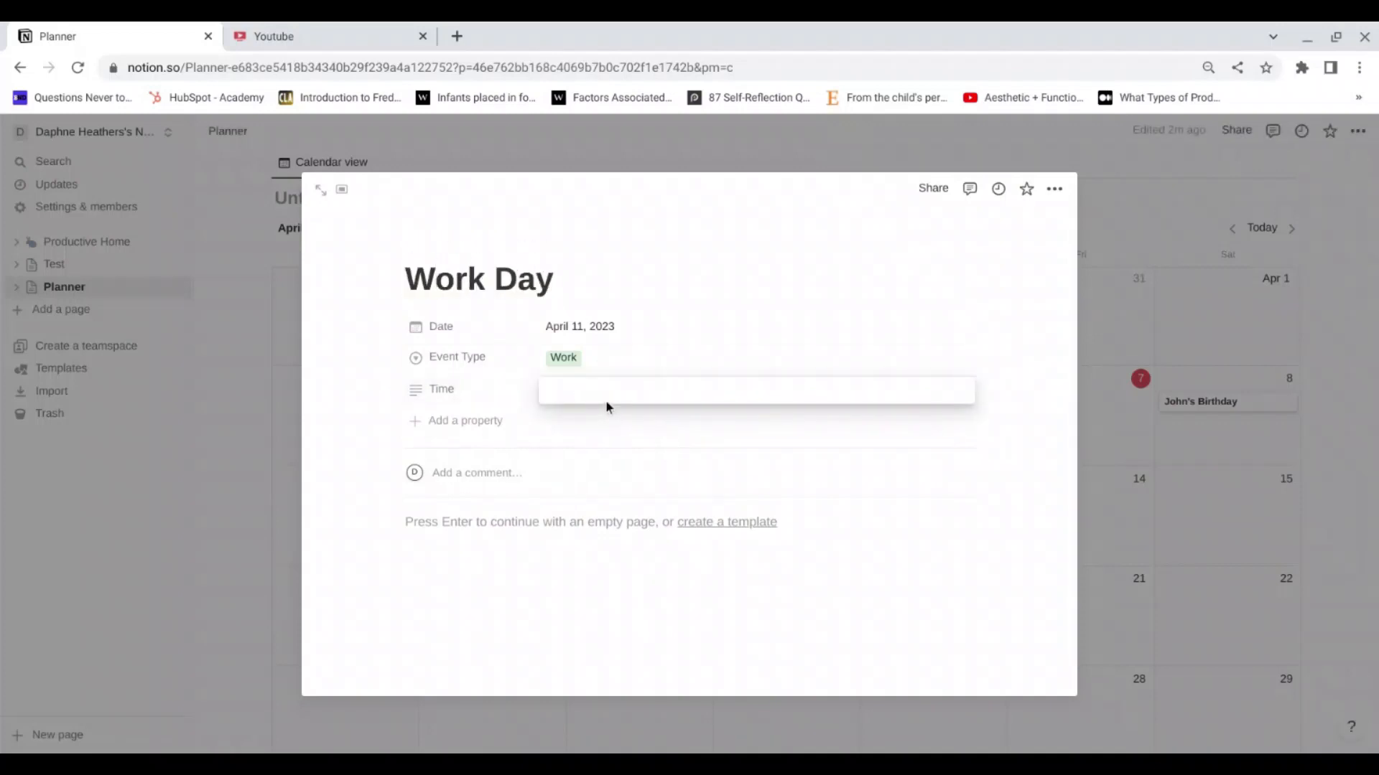
{"action": "type", "text": "9:00am-5:00pm"}
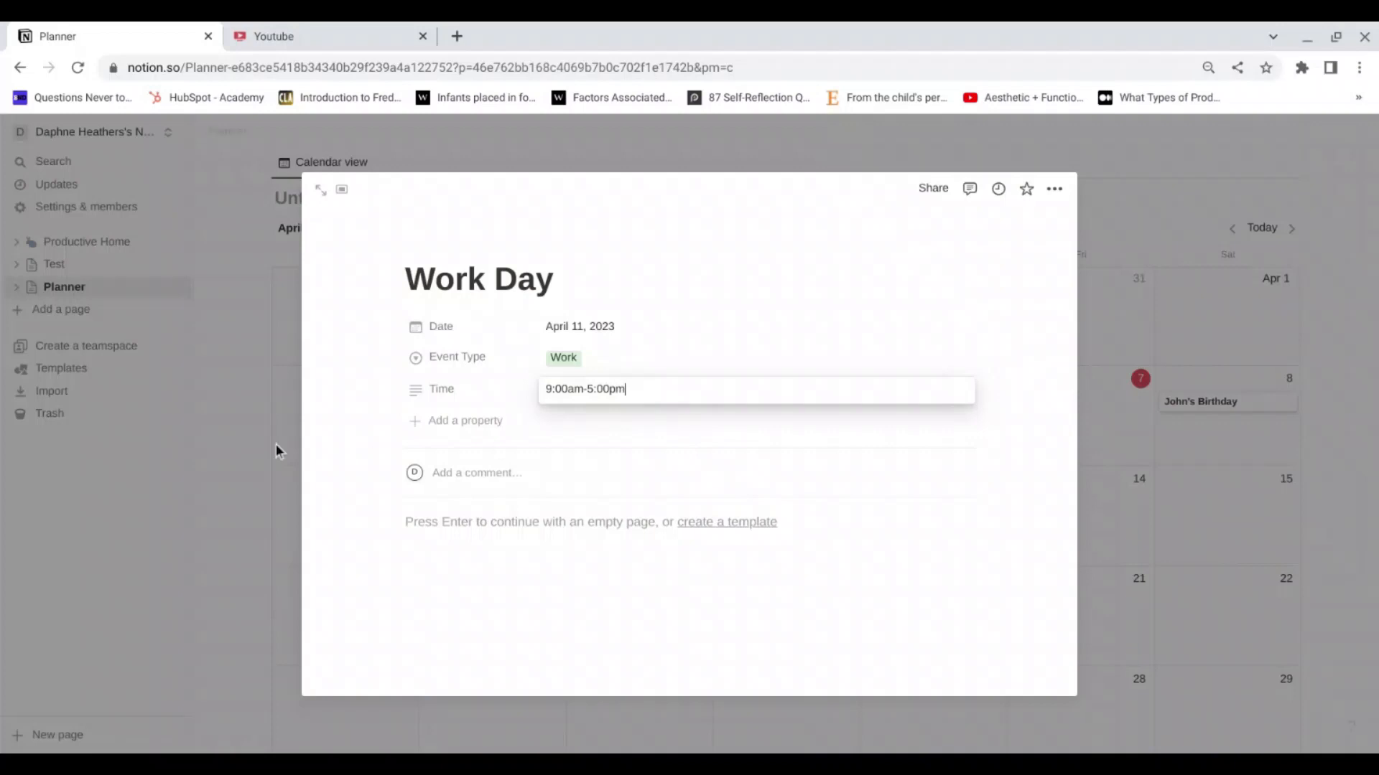
{"action": "key", "text": "Escape"}
{"action": "key", "text": "Escape"}
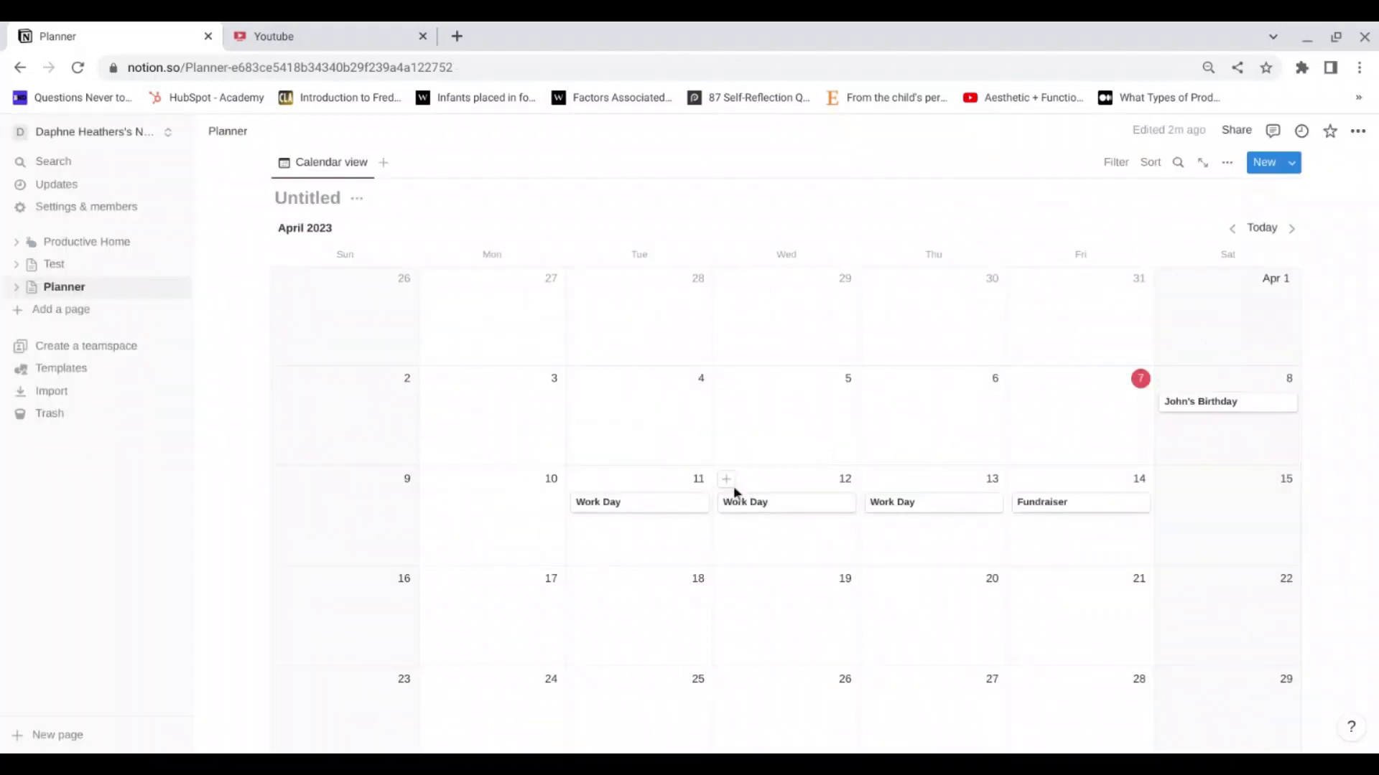
Step: Add an event named "Self Care" to April 12, 2023 and give it a new Event Type option "Self Care"
{"action": "left_click", "coordinate": [727, 480]}
{"action": "type", "text": "Se"}
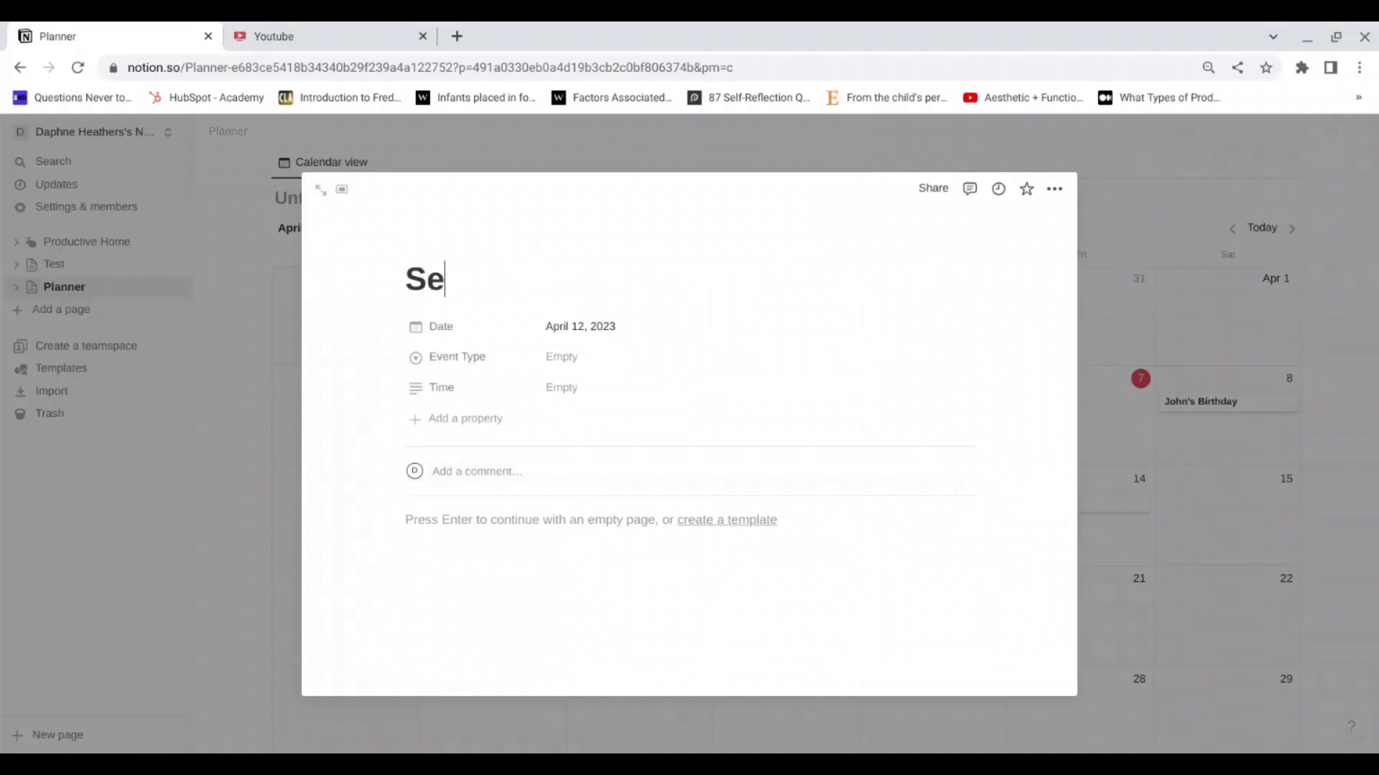
{"action": "type", "text": "lf Care"}
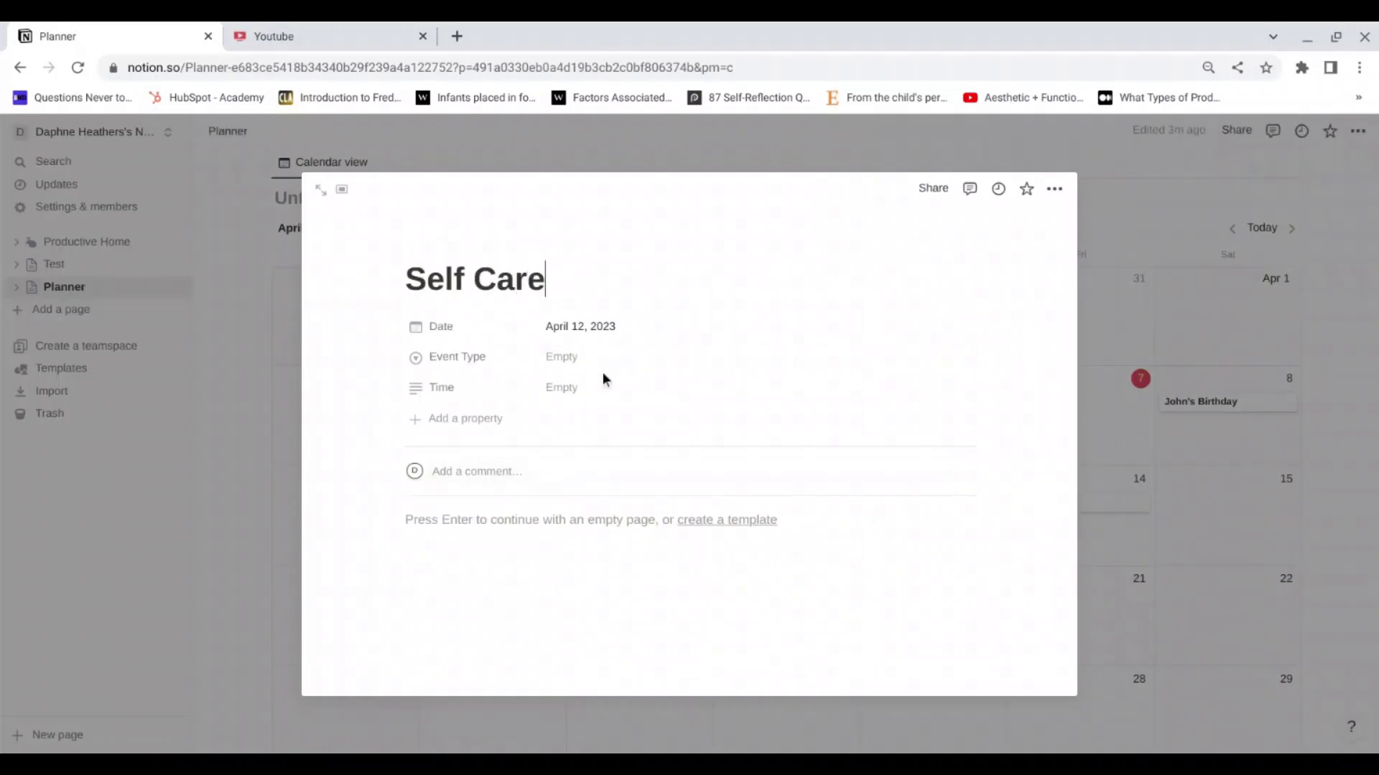
{"action": "left_click", "coordinate": [623, 359]}
{"action": "type", "text": "Self"}
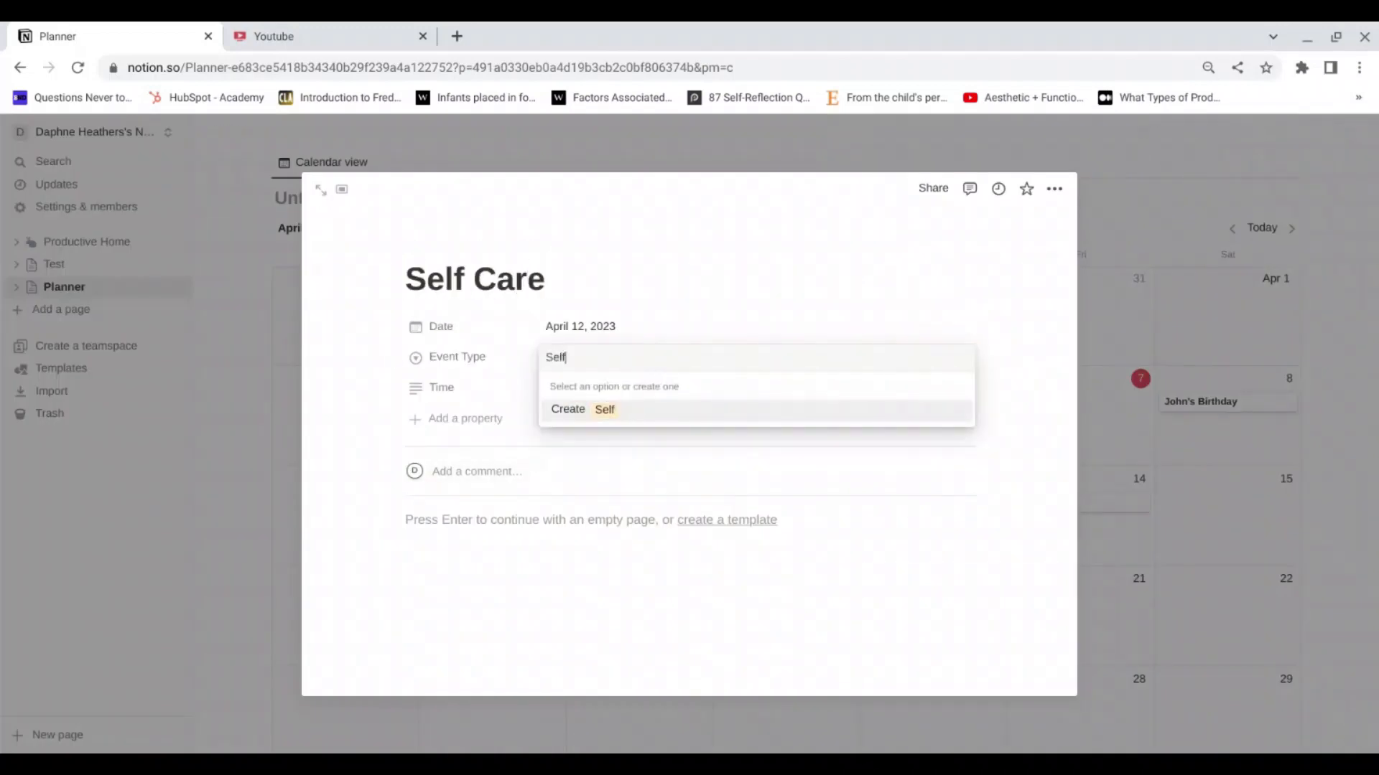
{"action": "type", "text": " Care"}
{"action": "key", "text": "Return"}
Step: Set the Self Care event's Time to "8:00pm-1000pm"
{"action": "left_click", "coordinate": [622, 390]}
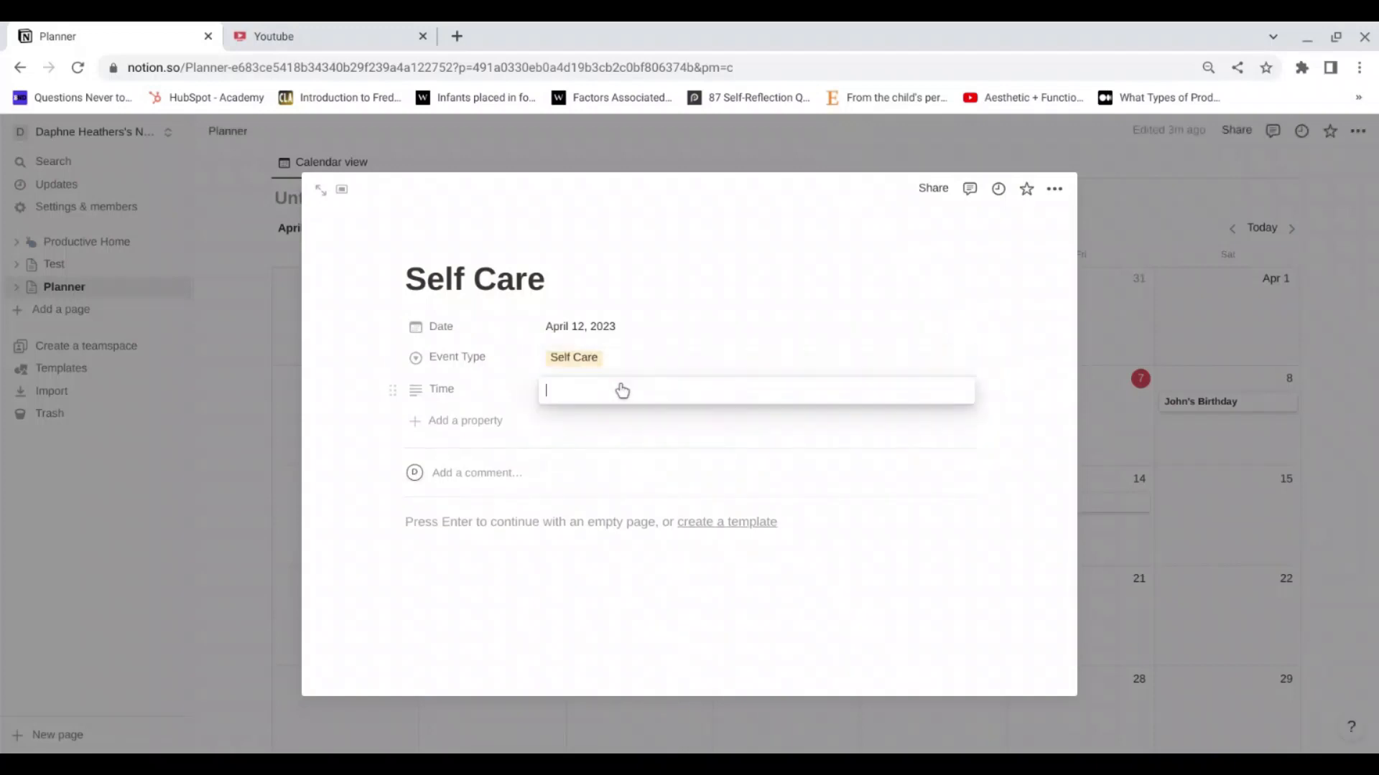
{"action": "type", "text": "8:00pm-100"}
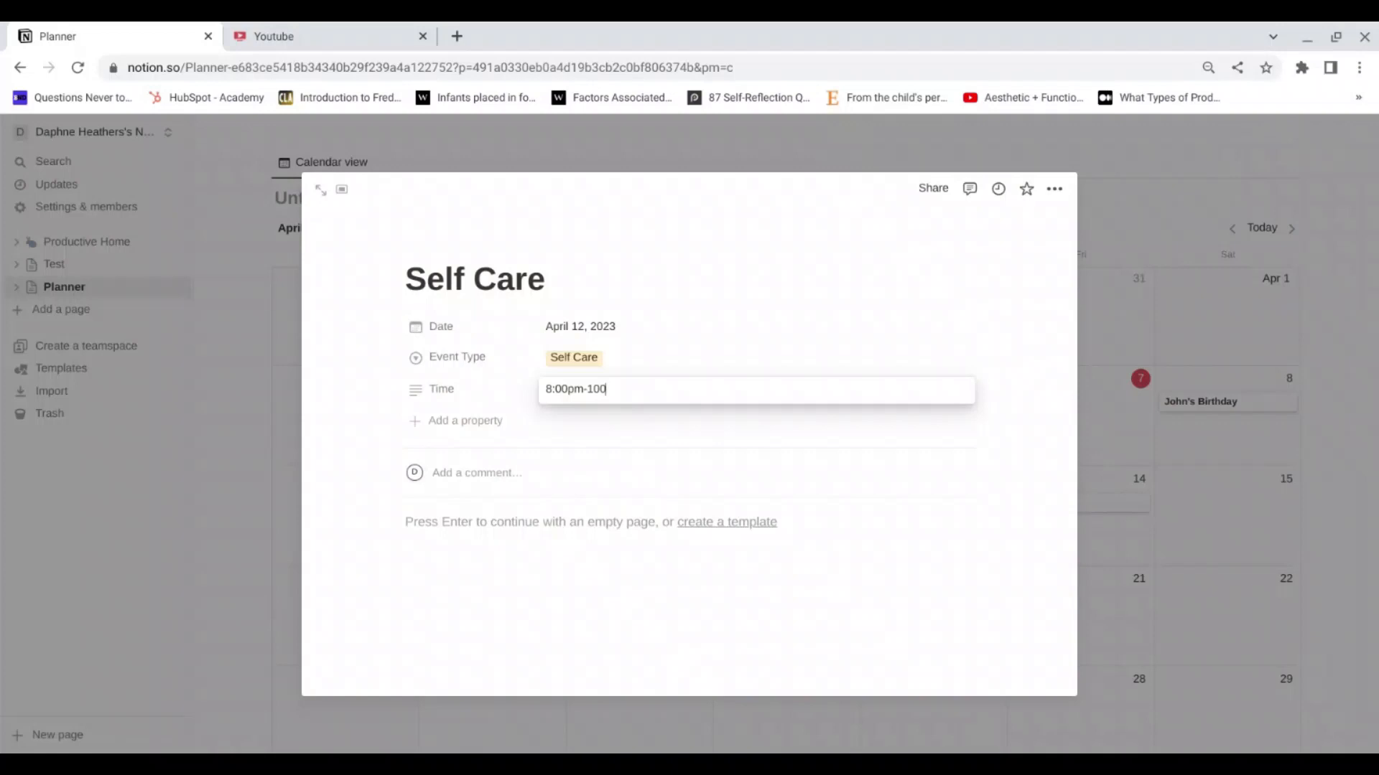
{"action": "type", "text": "0pm"}
{"action": "left_click", "coordinate": [238, 482]}
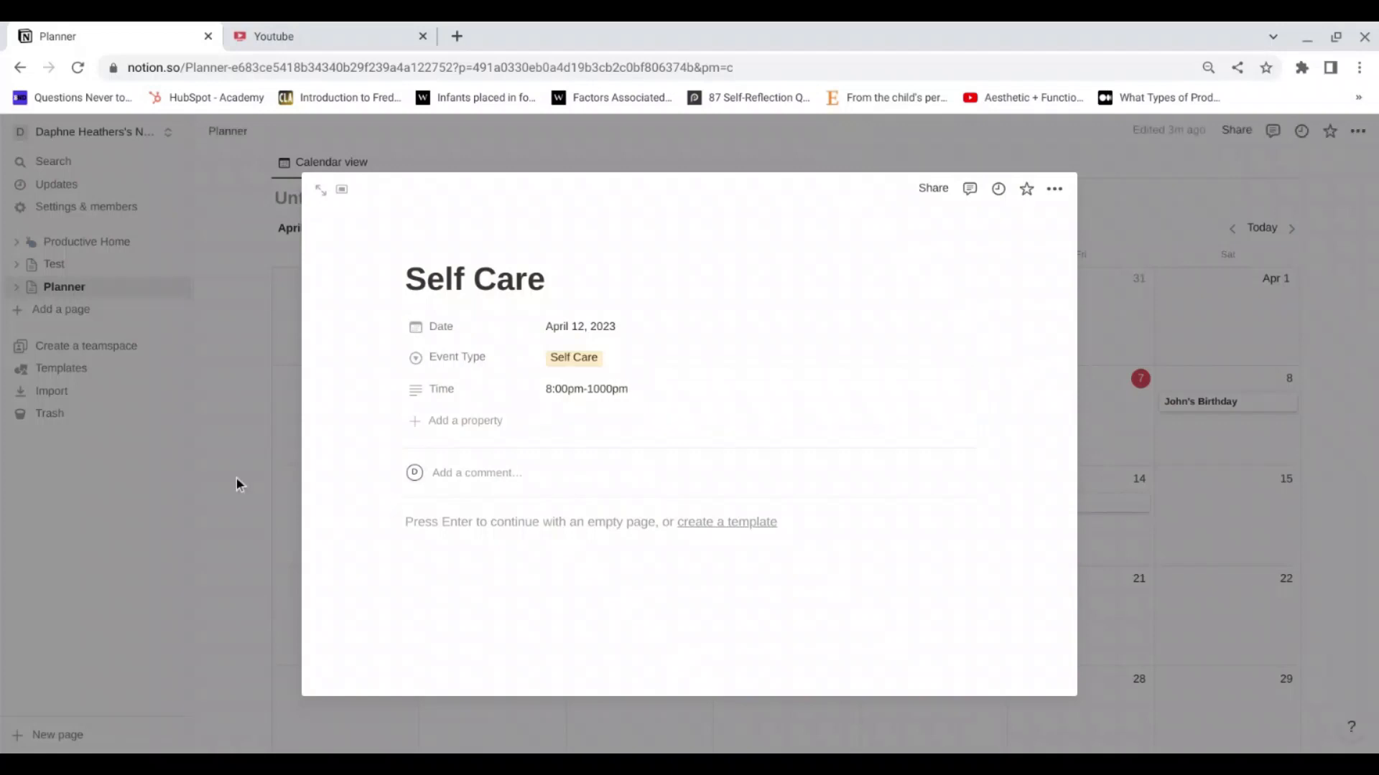
Step: Close the Self Care event and show the Time and Event Type properties on the calendar's event cards
{"action": "left_click", "coordinate": [237, 483]}
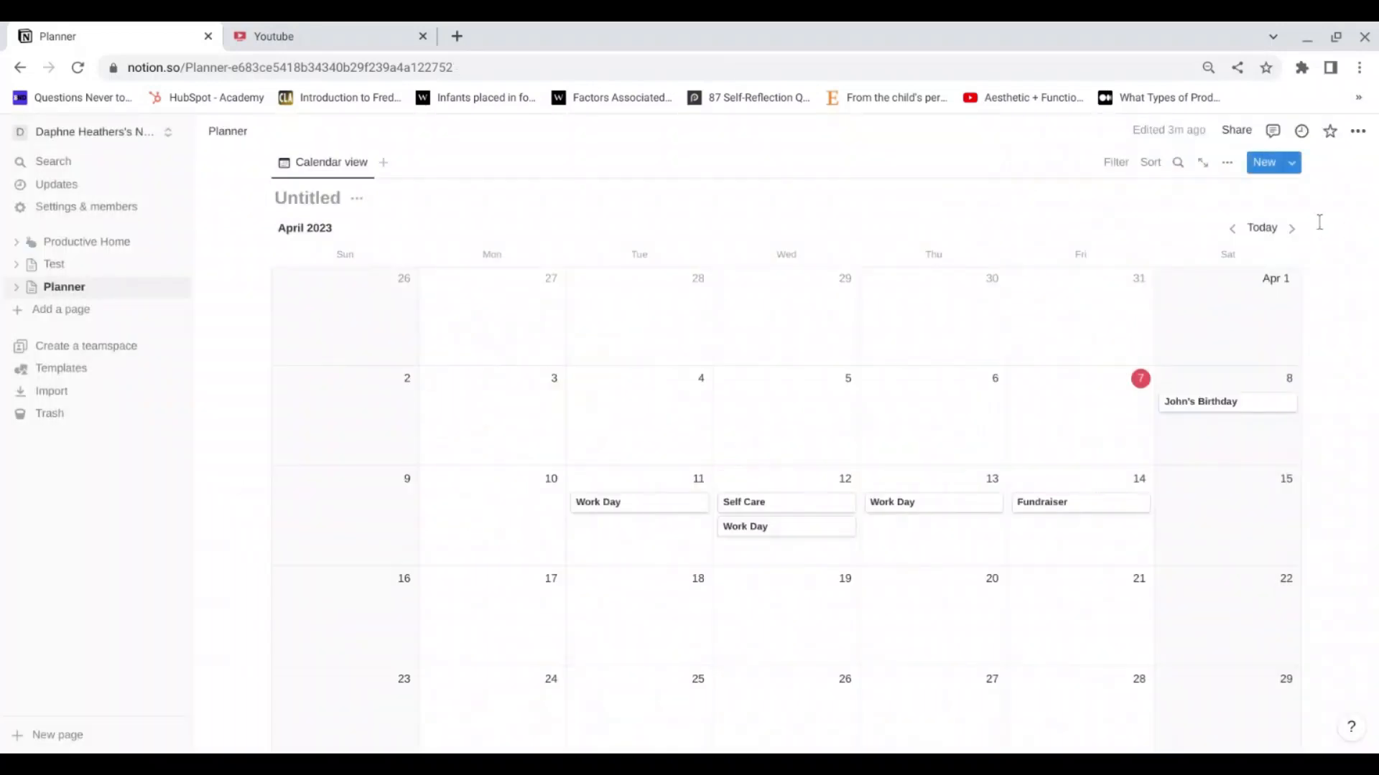
{"action": "left_click", "coordinate": [1236, 164]}
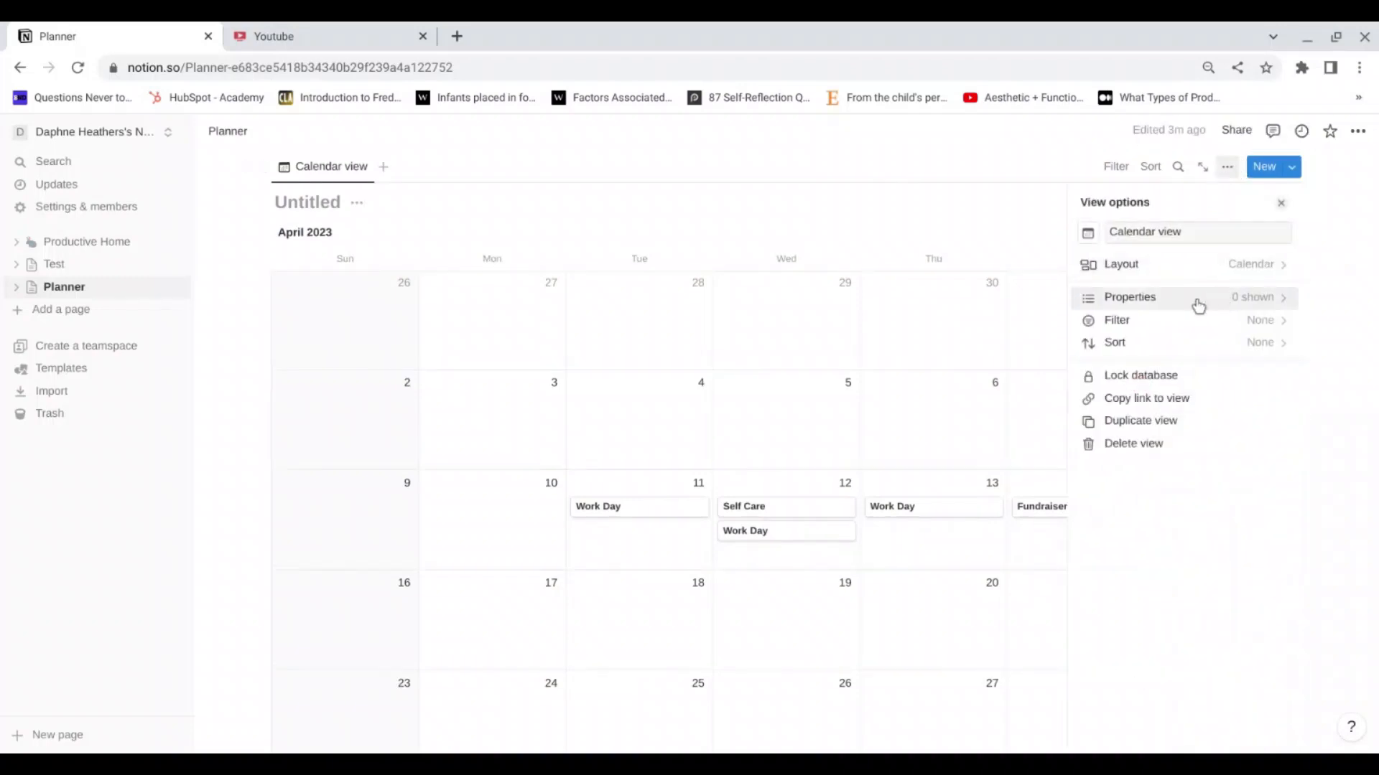
{"action": "left_click", "coordinate": [1198, 306]}
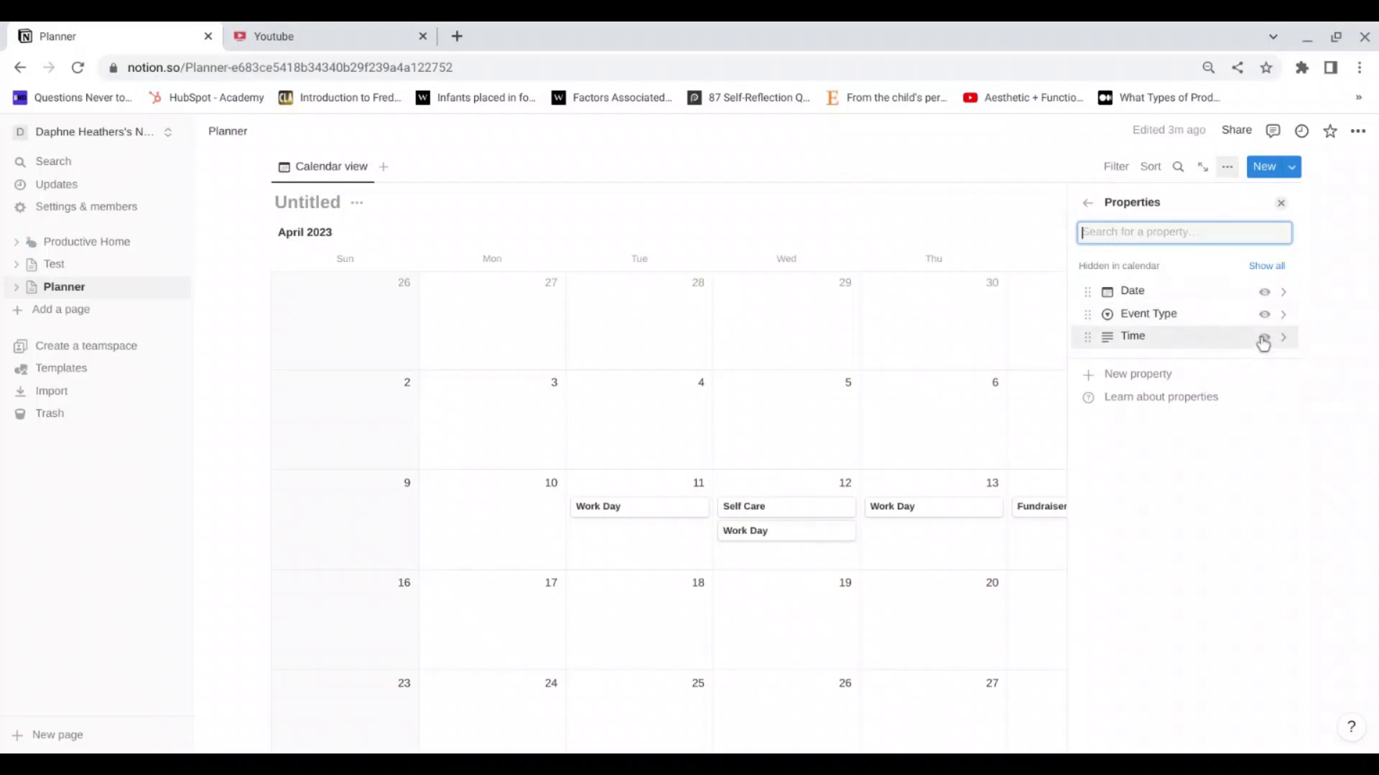
{"action": "left_click", "coordinate": [1265, 344]}
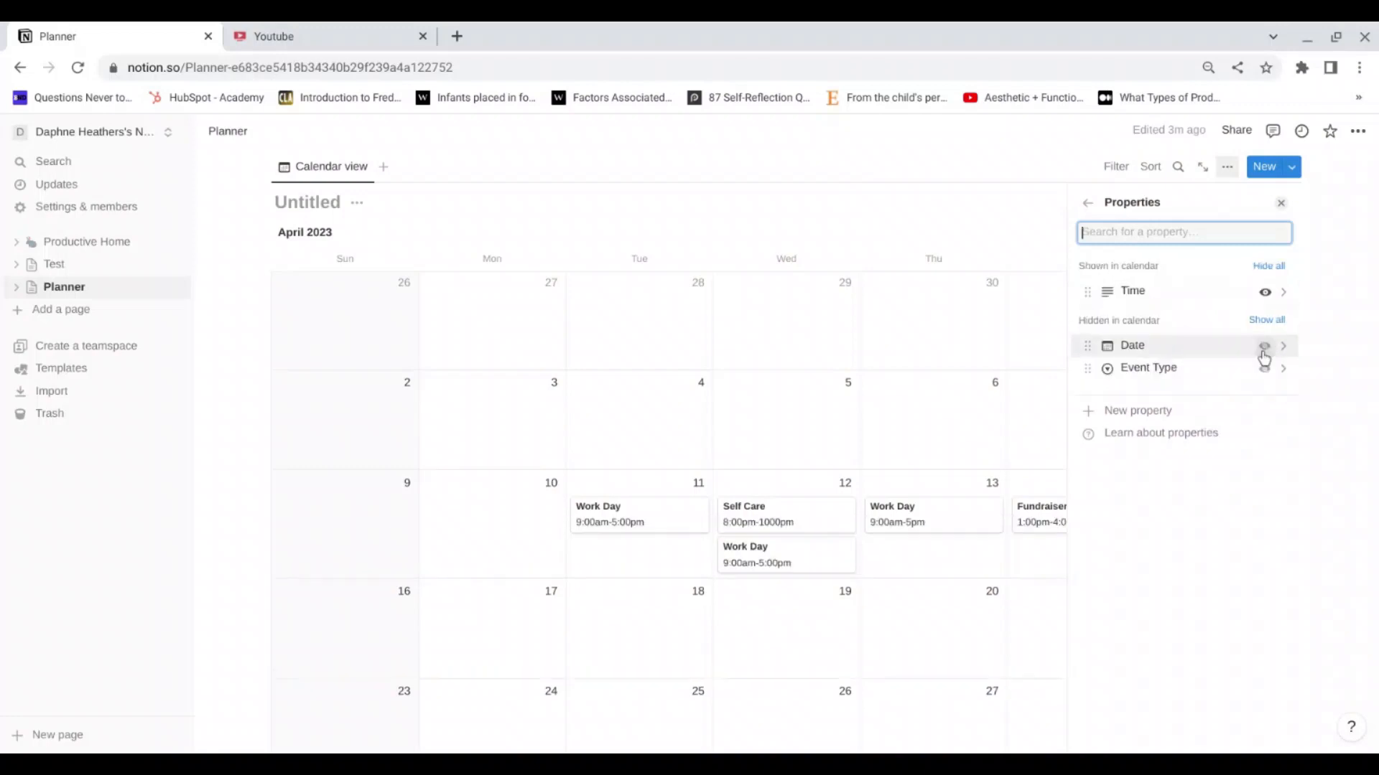
{"action": "left_click", "coordinate": [1263, 367]}
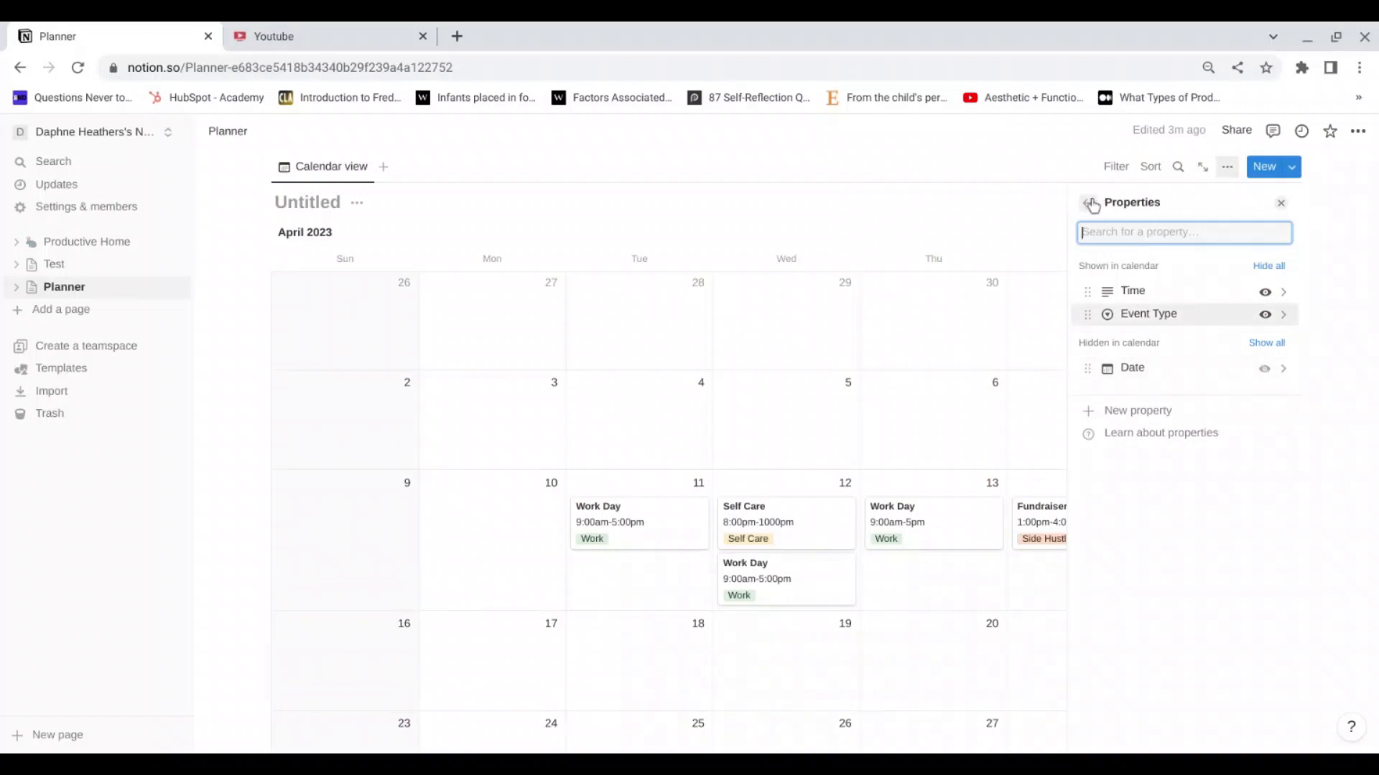
{"action": "left_click", "coordinate": [1090, 204]}
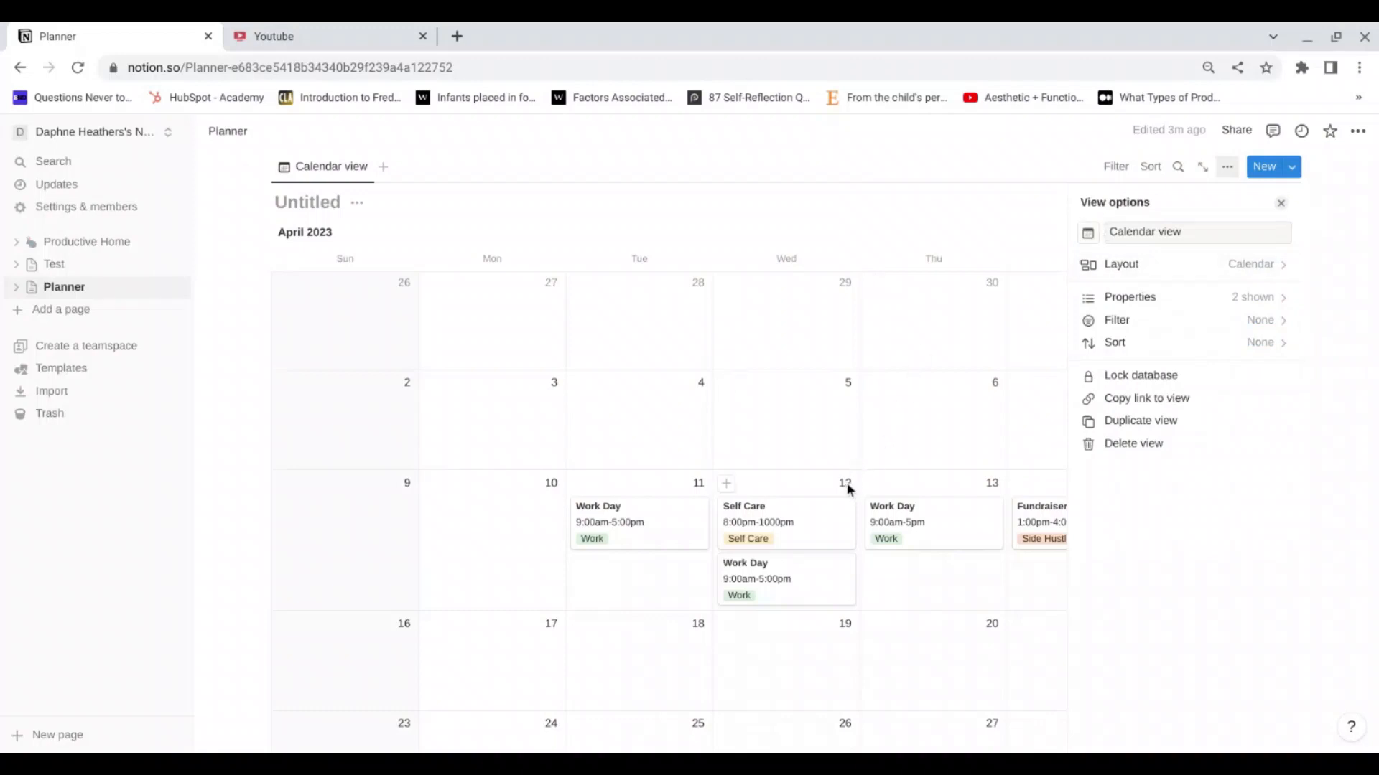
{"action": "left_click", "coordinate": [1007, 198]}
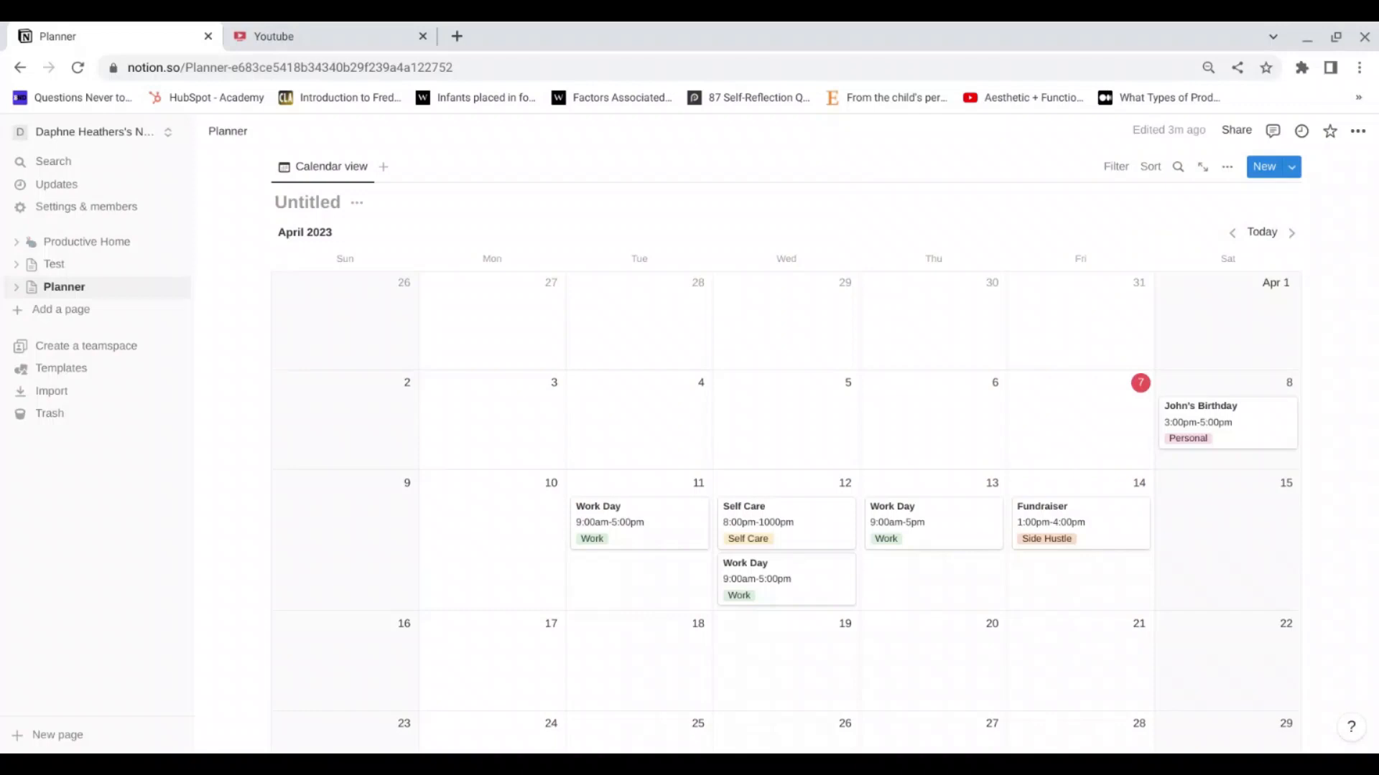
Step: Change the calendar layout to show by Week and go to the week of April 9–15, 2023
{"action": "left_click", "coordinate": [1229, 168]}
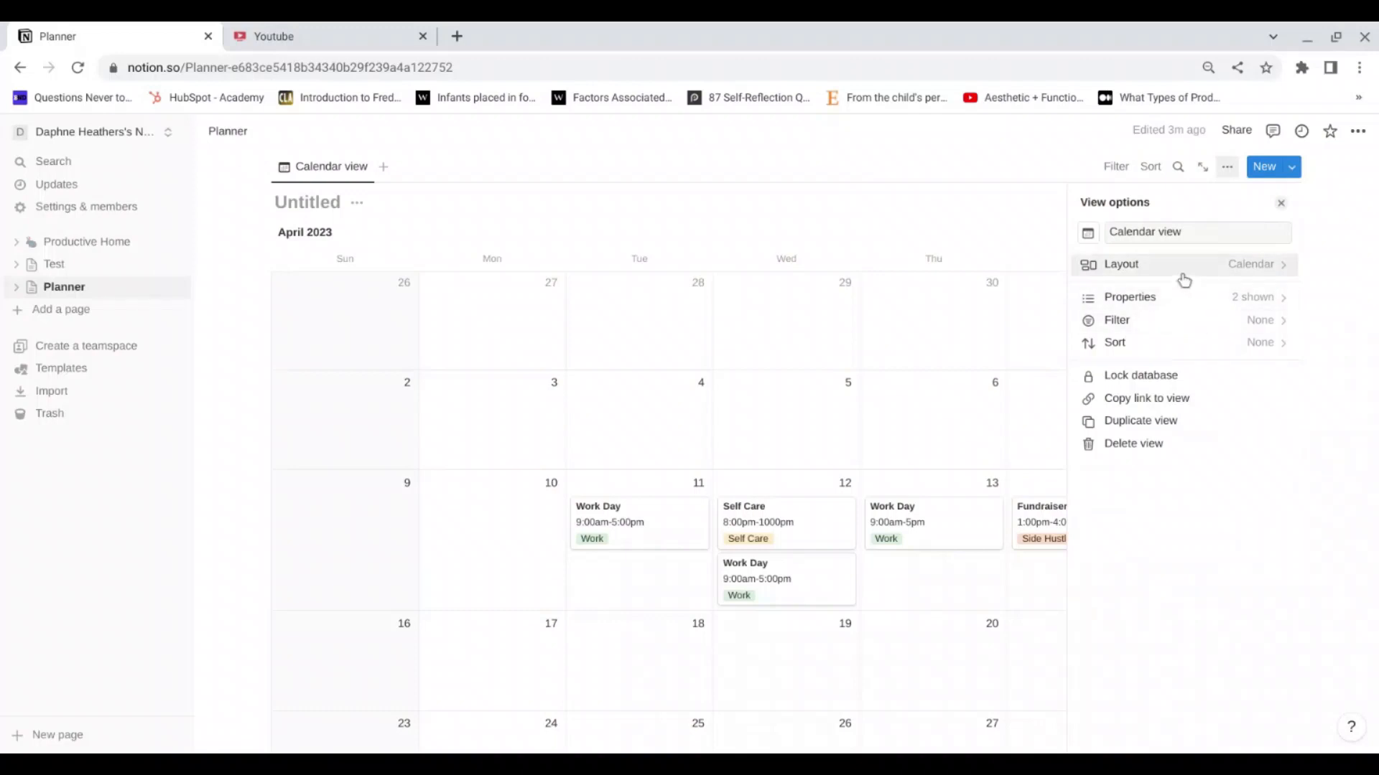
{"action": "left_click", "coordinate": [1183, 270]}
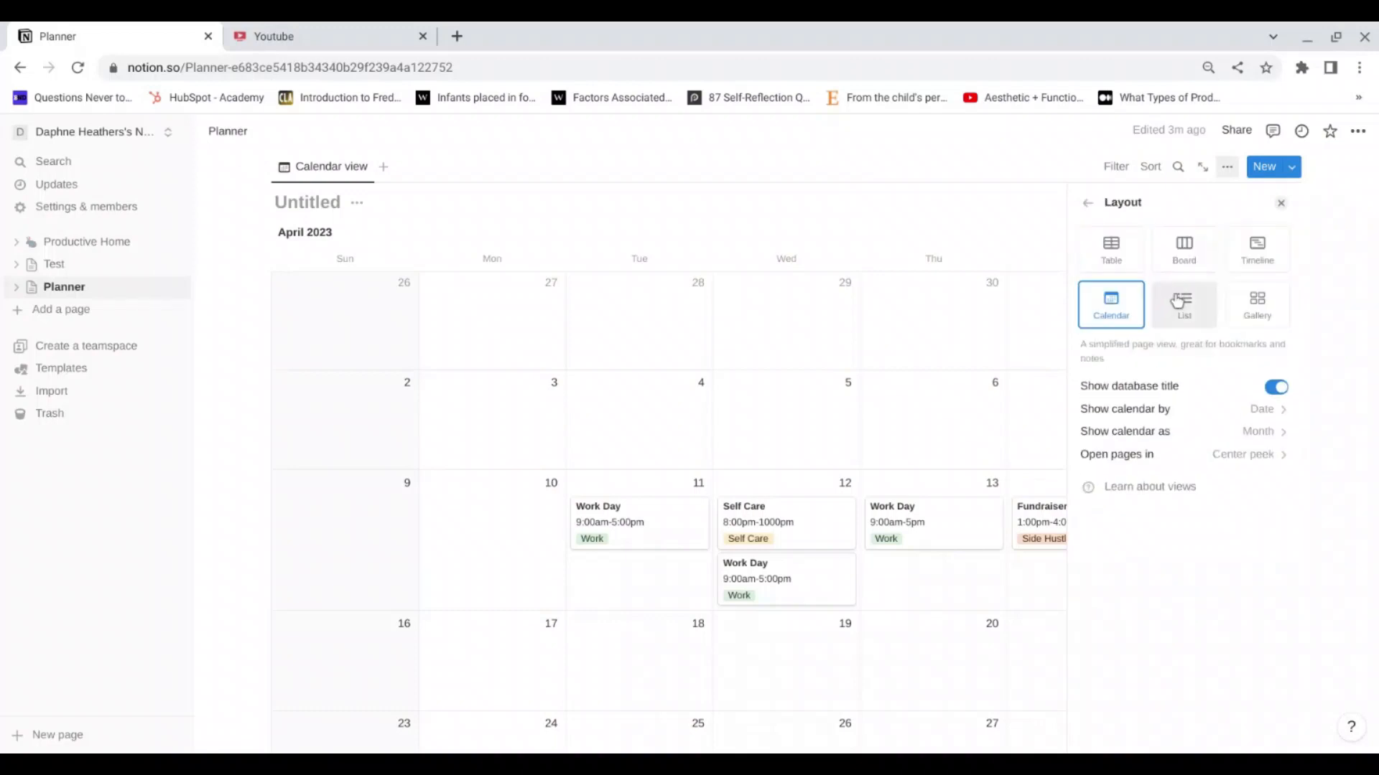
{"action": "left_click", "coordinate": [1194, 424]}
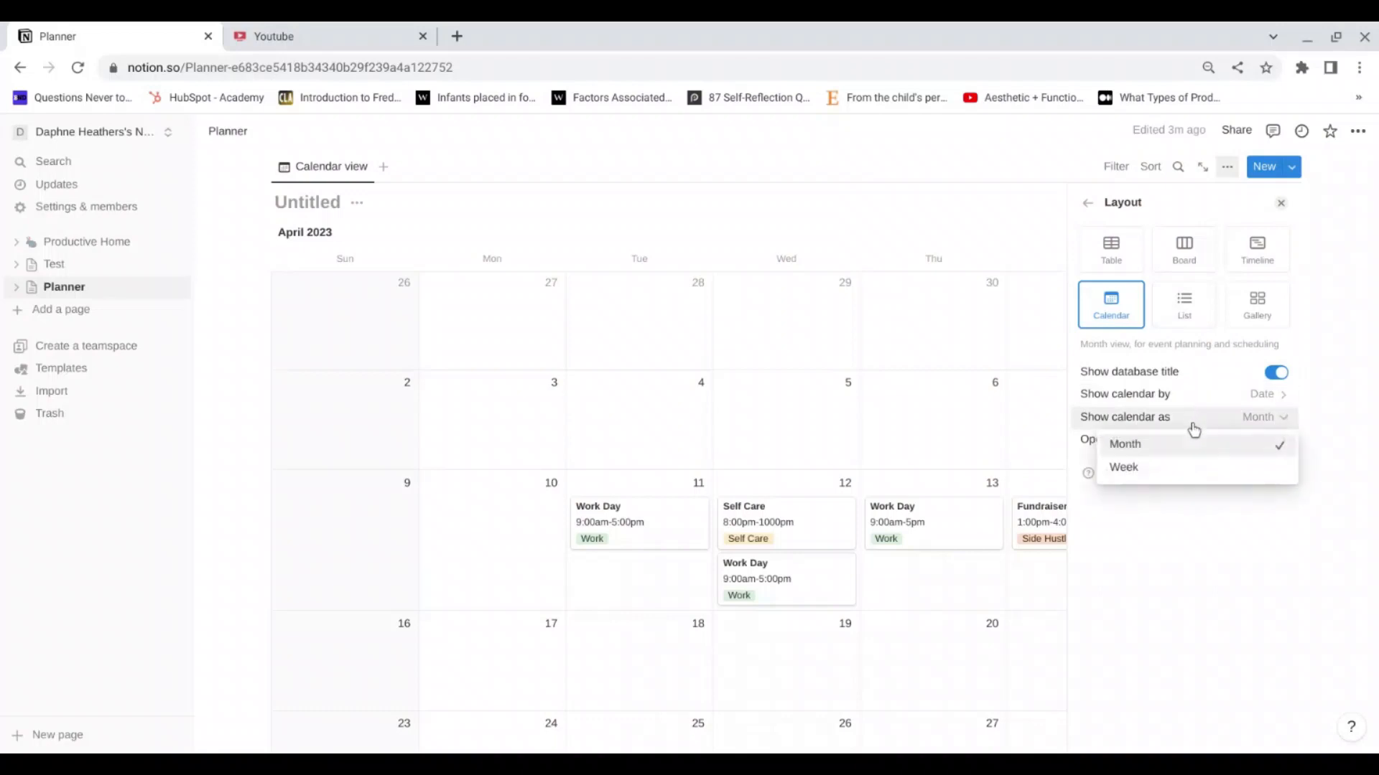
{"action": "left_click", "coordinate": [1177, 468]}
{"action": "left_click", "coordinate": [219, 358]}
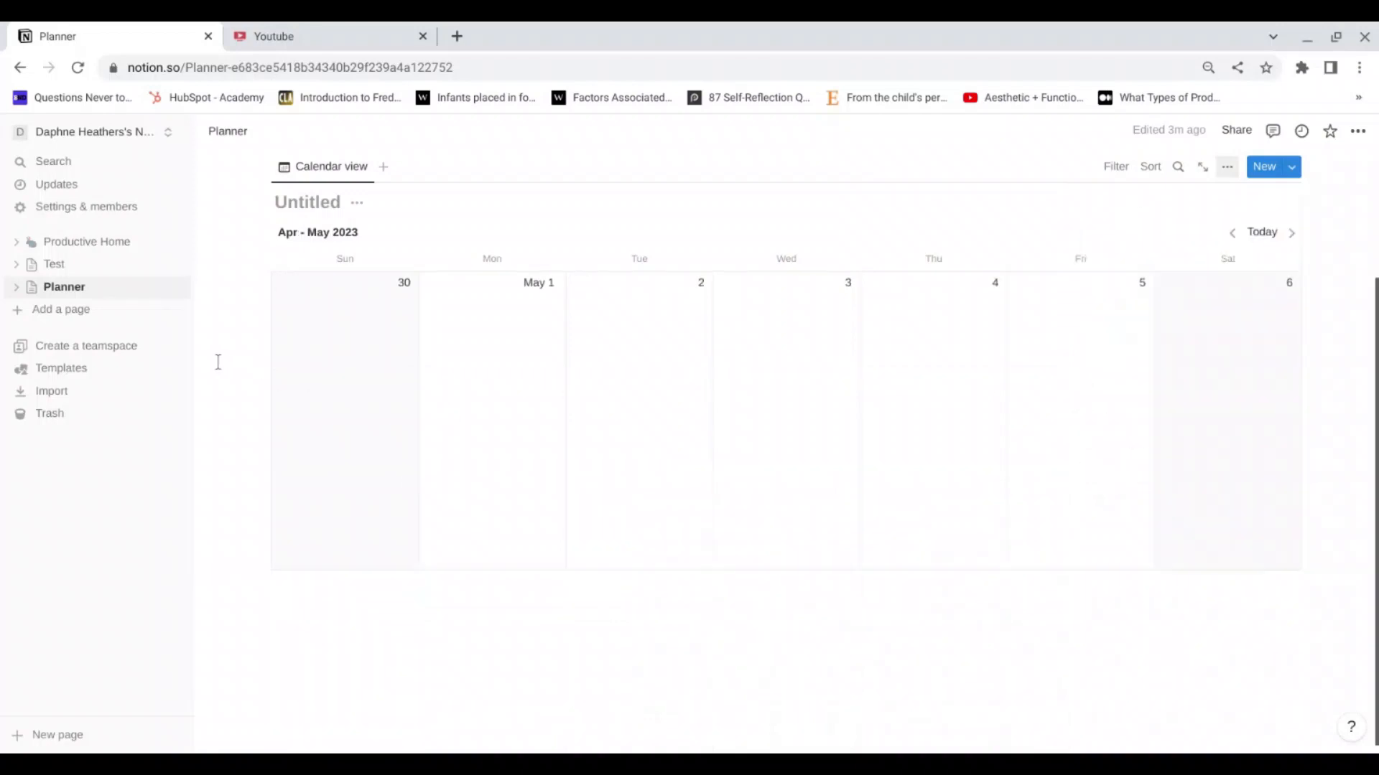
{"action": "left_click", "coordinate": [1294, 236]}
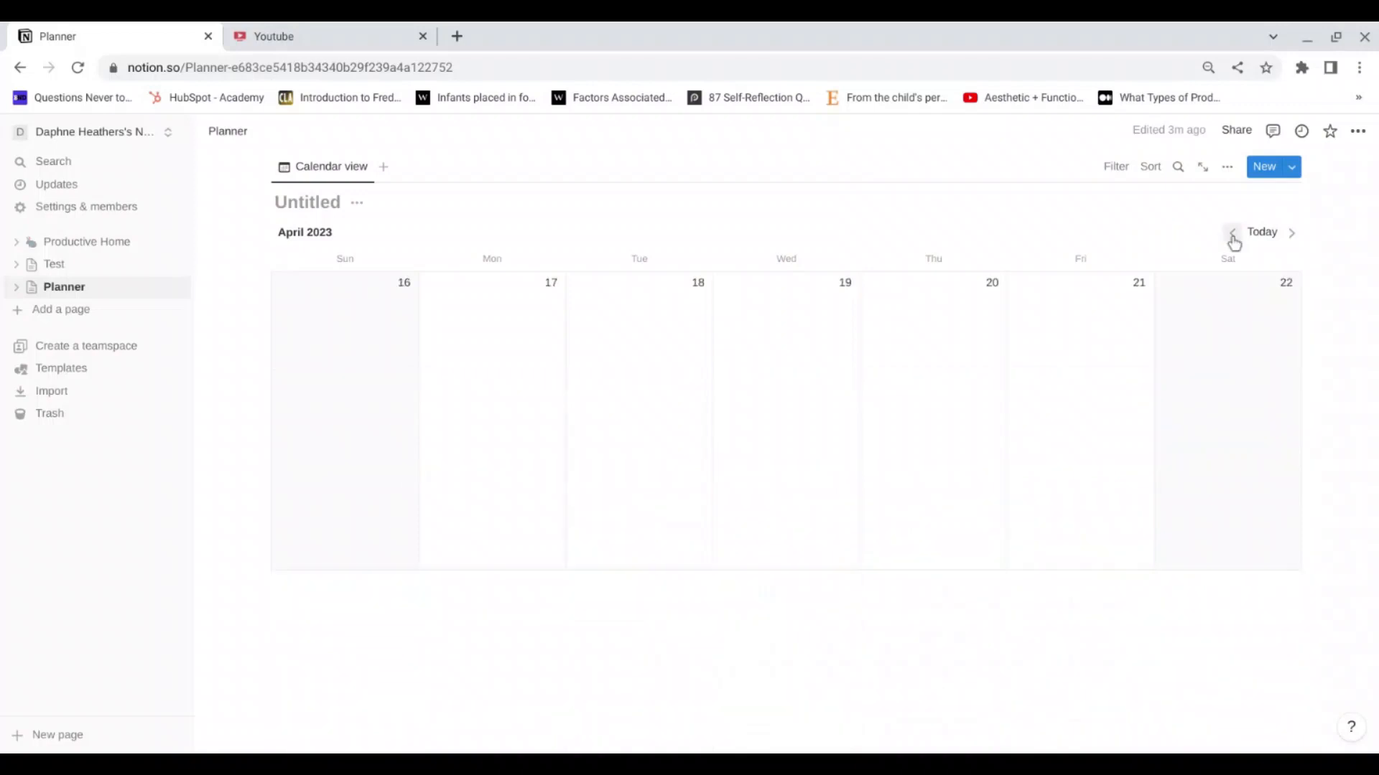
{"action": "left_click", "coordinate": [1233, 235]}
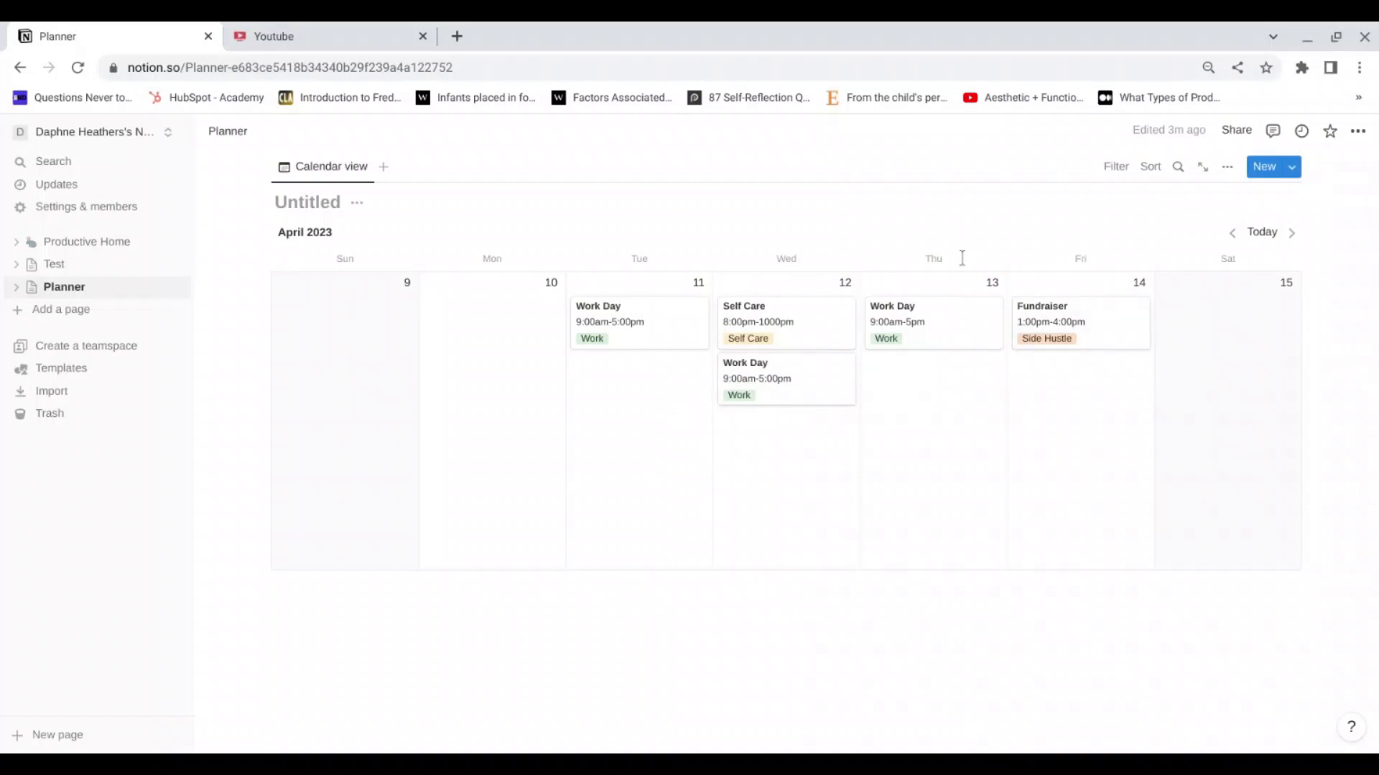
Step: Set the Time of the April 13 Work Day event to "9:00am-5:00pm" and return to the calendar
{"action": "left_click", "coordinate": [917, 325]}
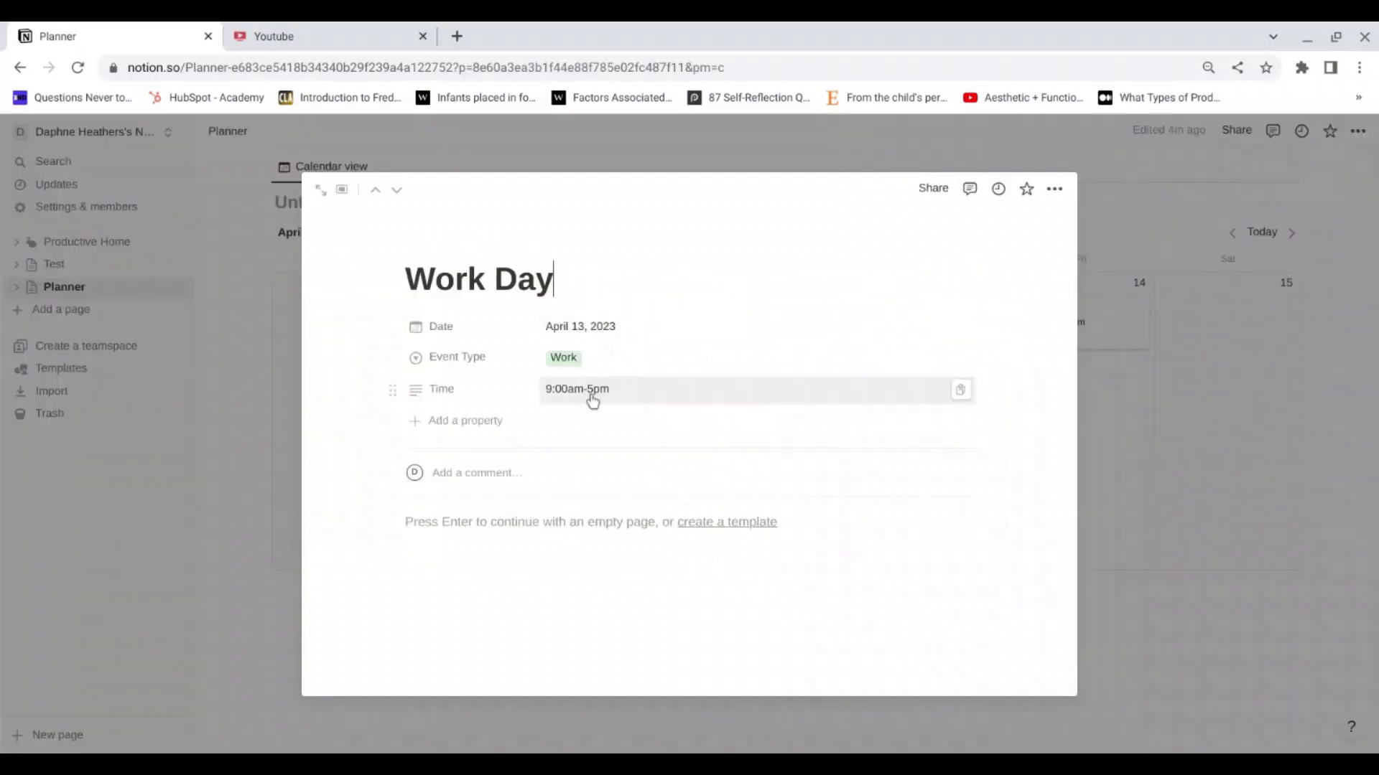
{"action": "left_click", "coordinate": [599, 395]}
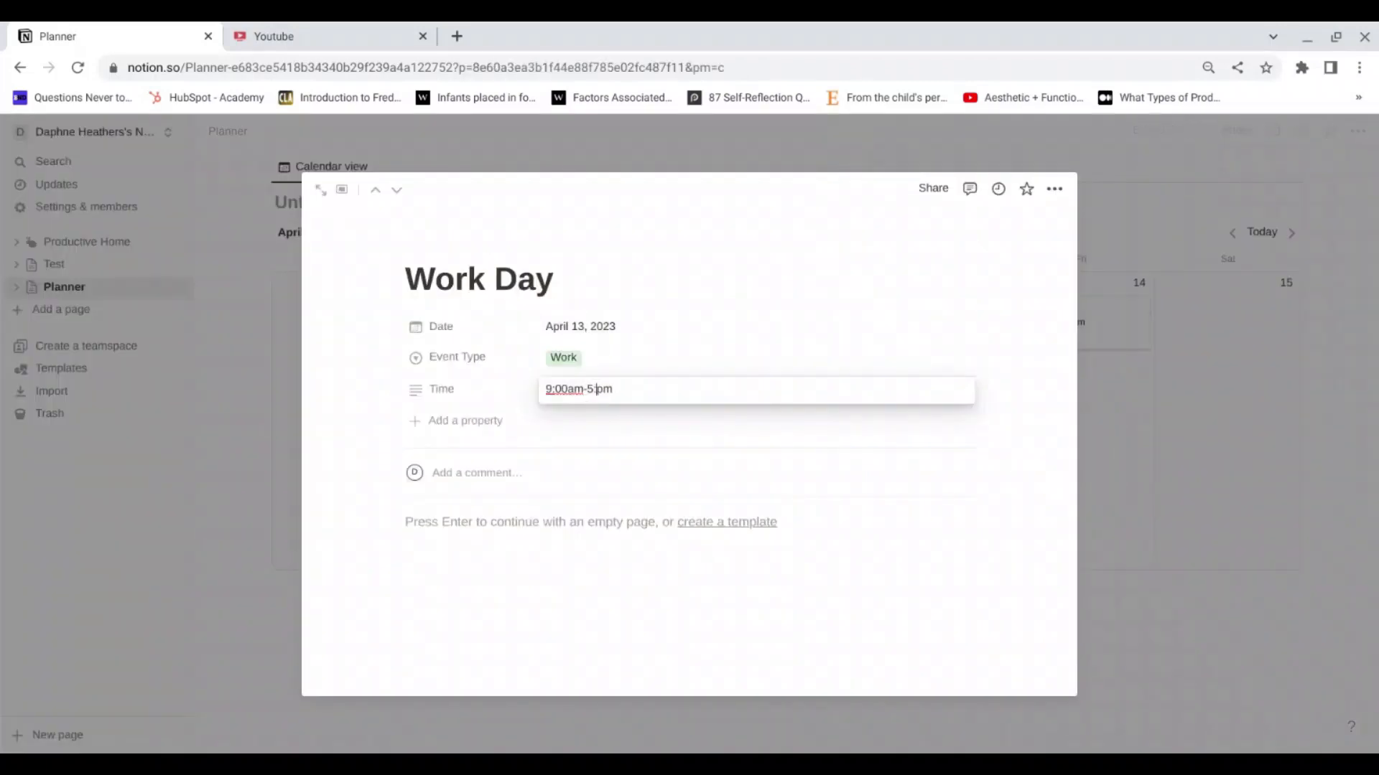
{"action": "type", "text": ":00"}
{"action": "left_click", "coordinate": [269, 388]}
{"action": "left_click", "coordinate": [244, 388]}
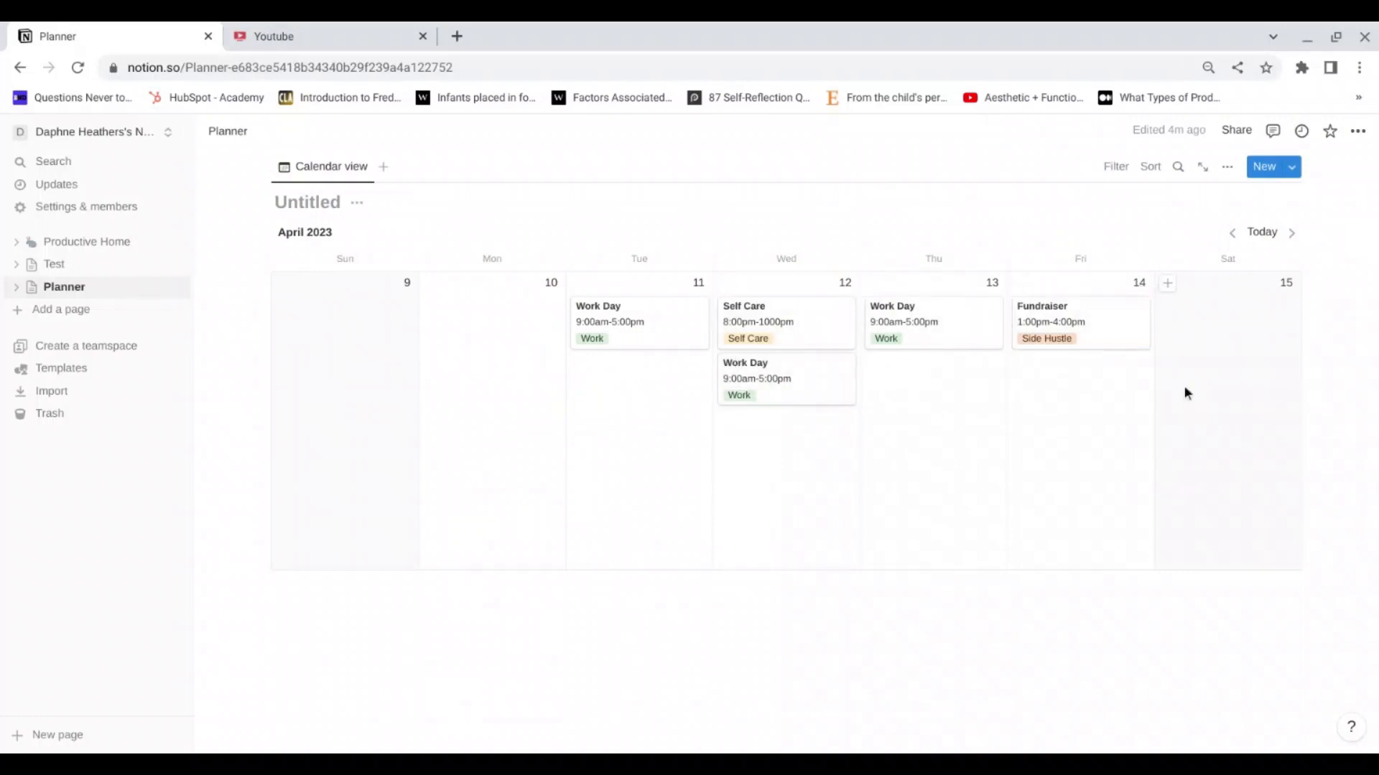
Step: Sort the calendar by Date in ascending order and add a second sort by Time
{"action": "left_click", "coordinate": [1149, 170]}
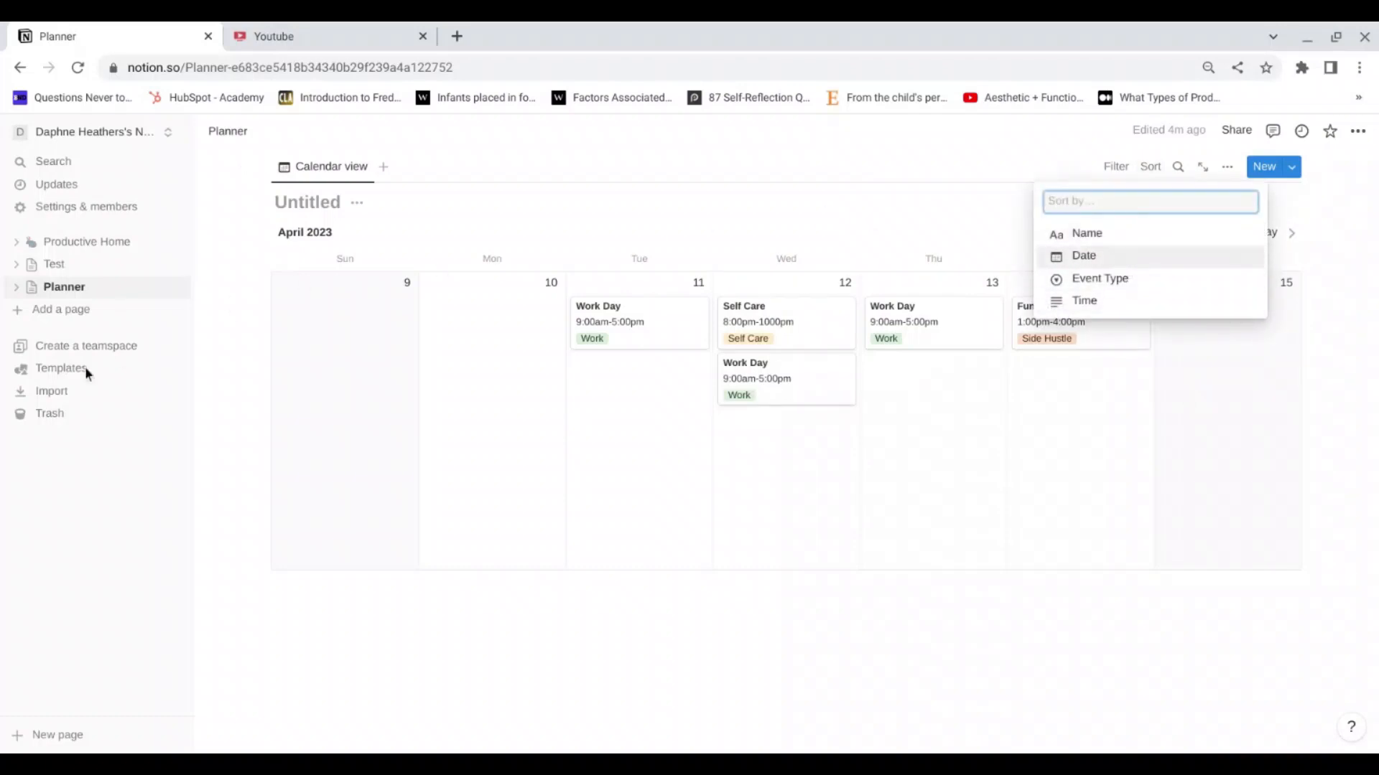
{"action": "left_click", "coordinate": [222, 343]}
{"action": "left_click", "coordinate": [1141, 263]}
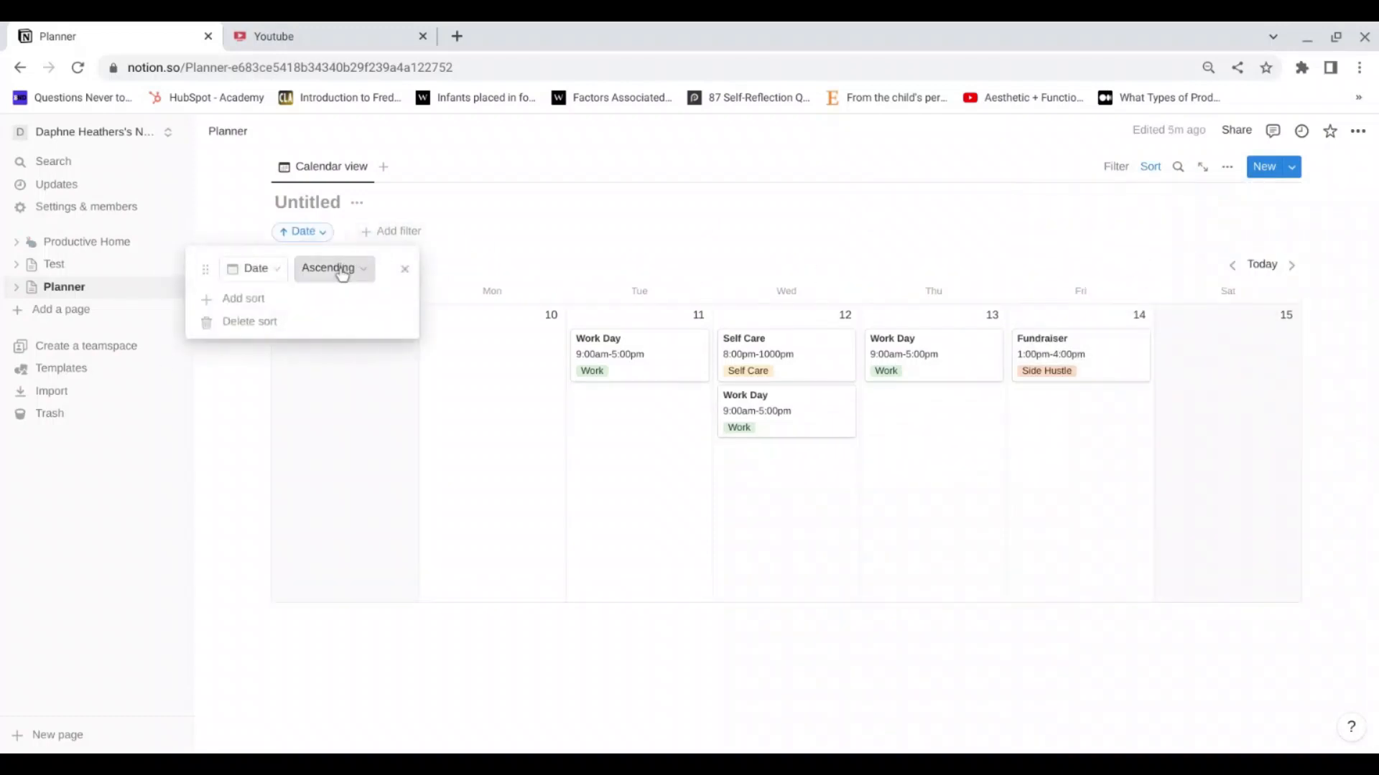
{"action": "left_click", "coordinate": [281, 300]}
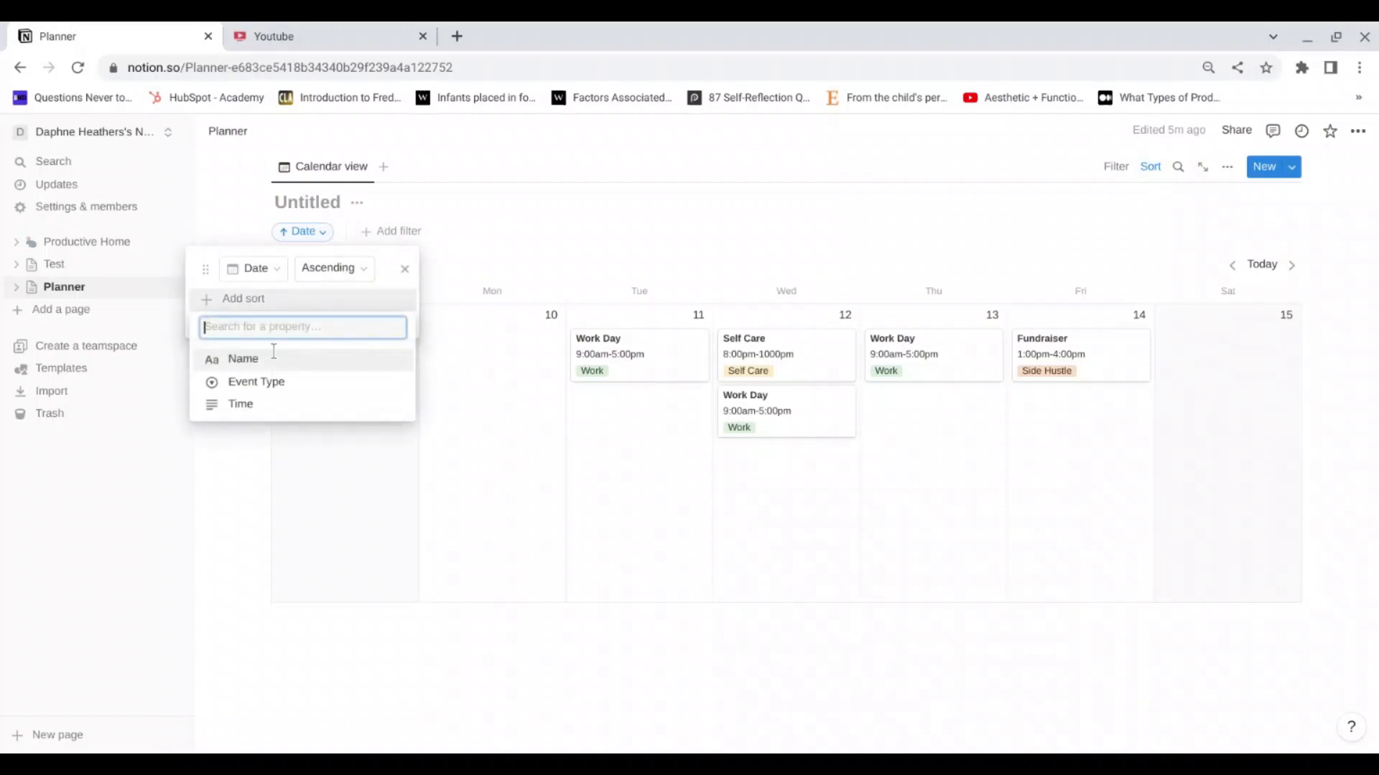
{"action": "left_click", "coordinate": [260, 407]}
{"action": "left_click", "coordinate": [230, 434]}
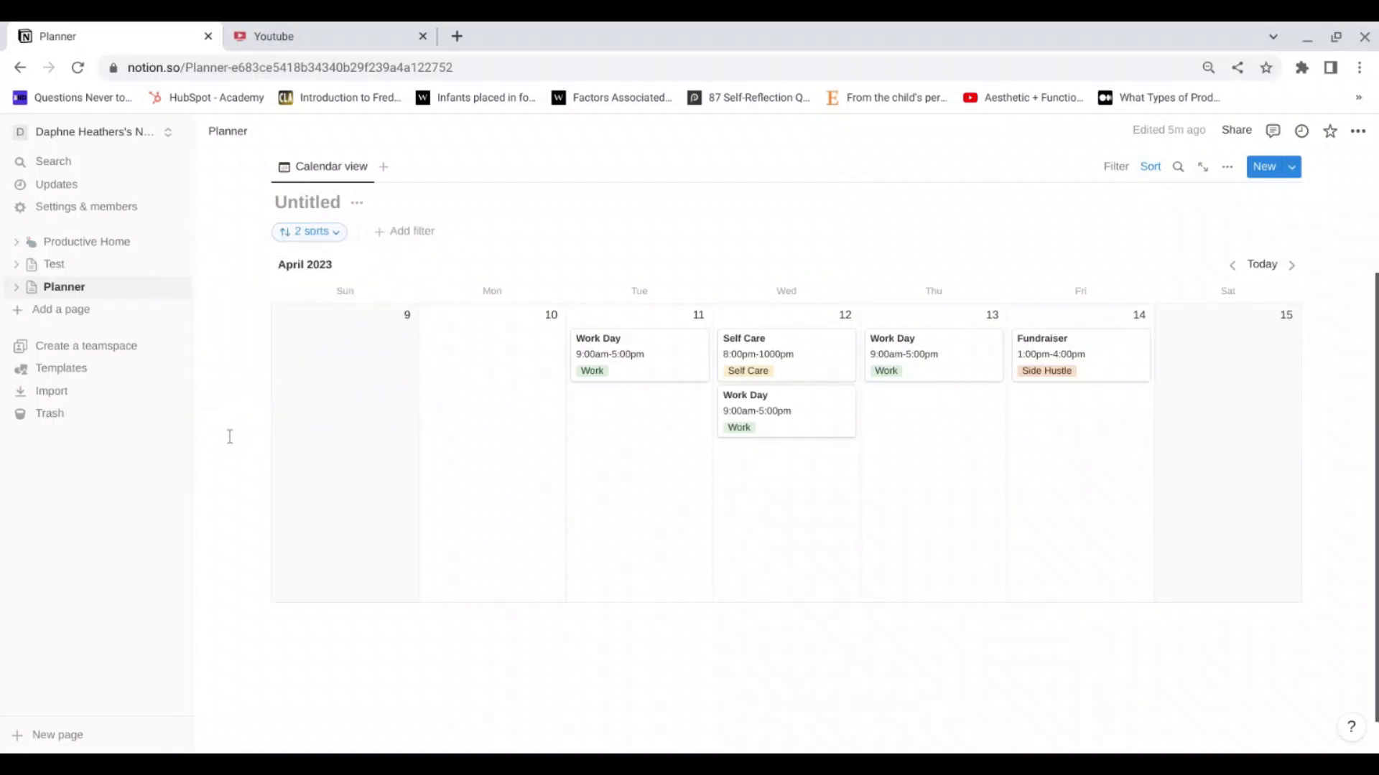
Step: Change the calendar's Time sort order to Descending
{"action": "left_click", "coordinate": [326, 235]}
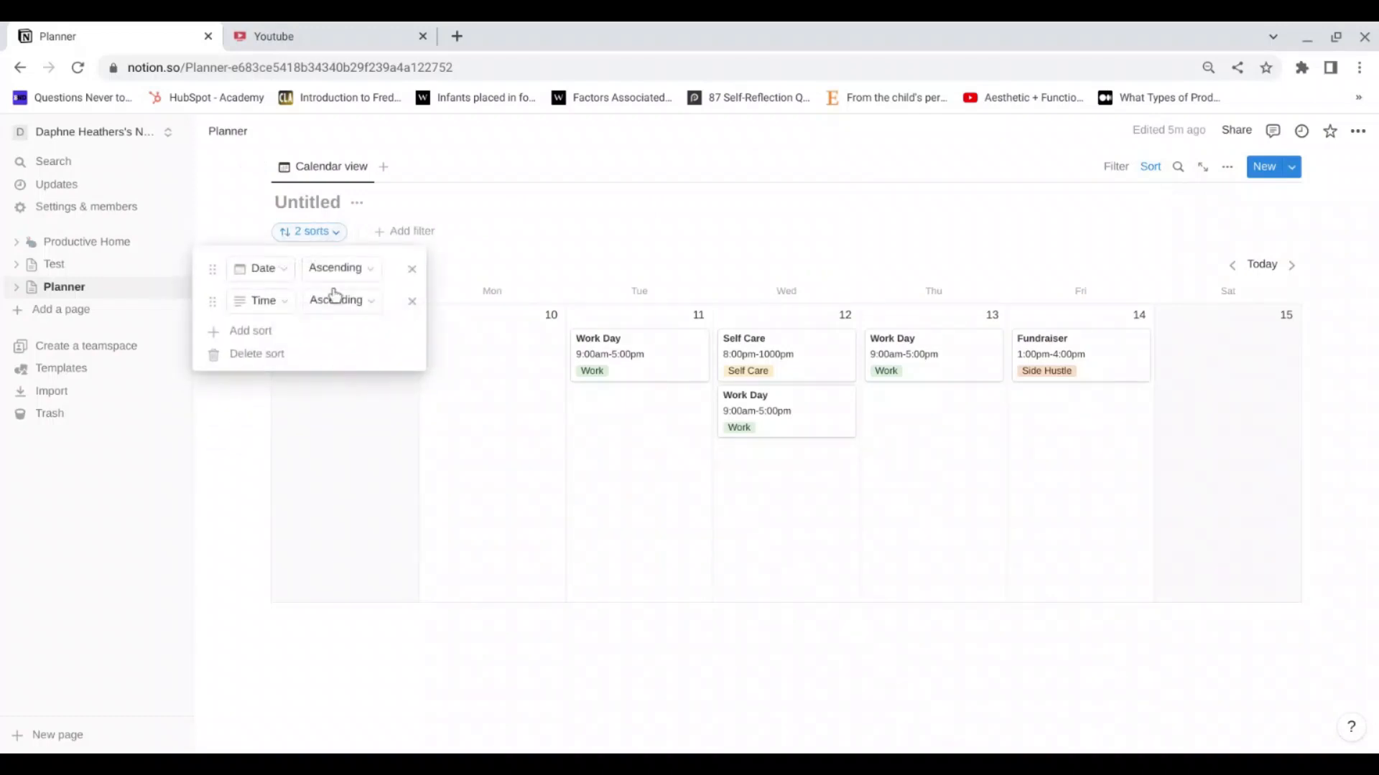
{"action": "left_click", "coordinate": [365, 308]}
{"action": "left_click", "coordinate": [356, 354]}
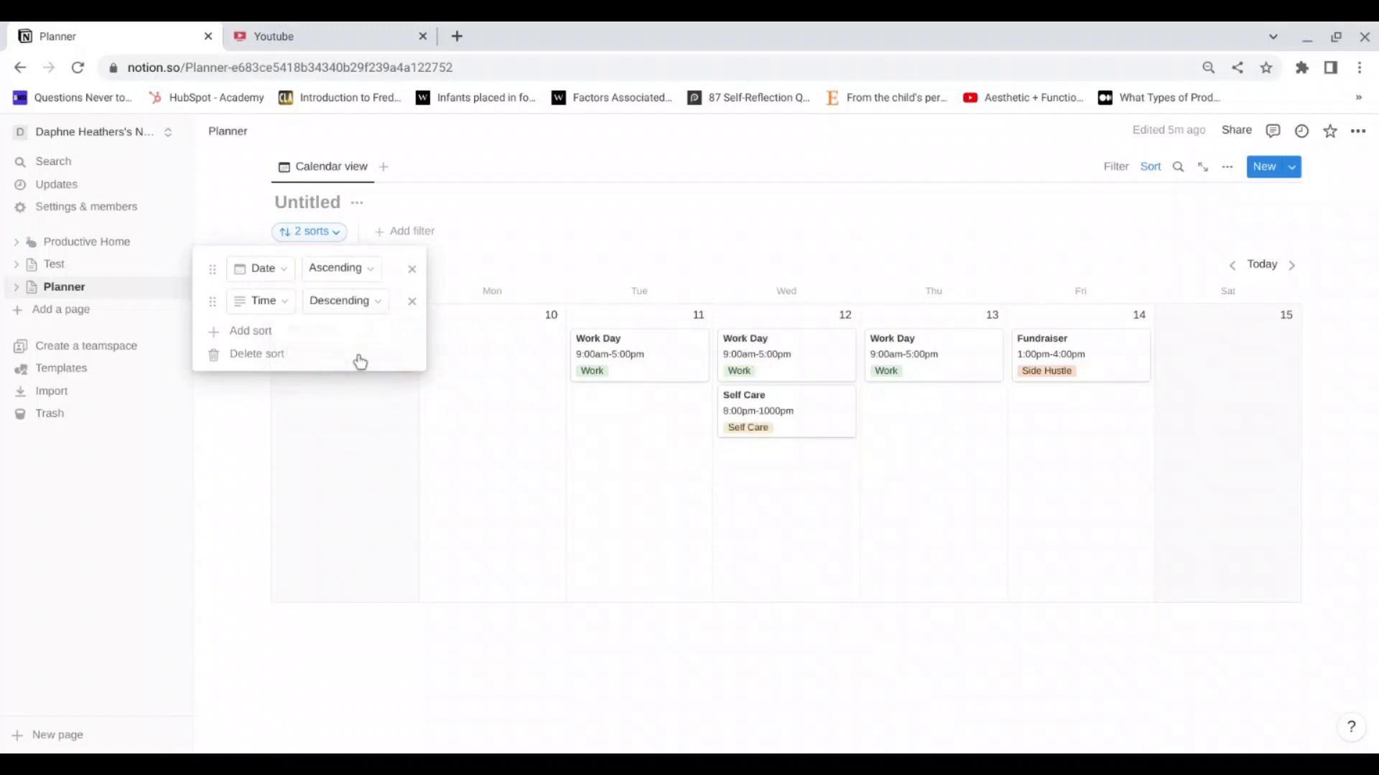
{"action": "left_click", "coordinate": [214, 425]}
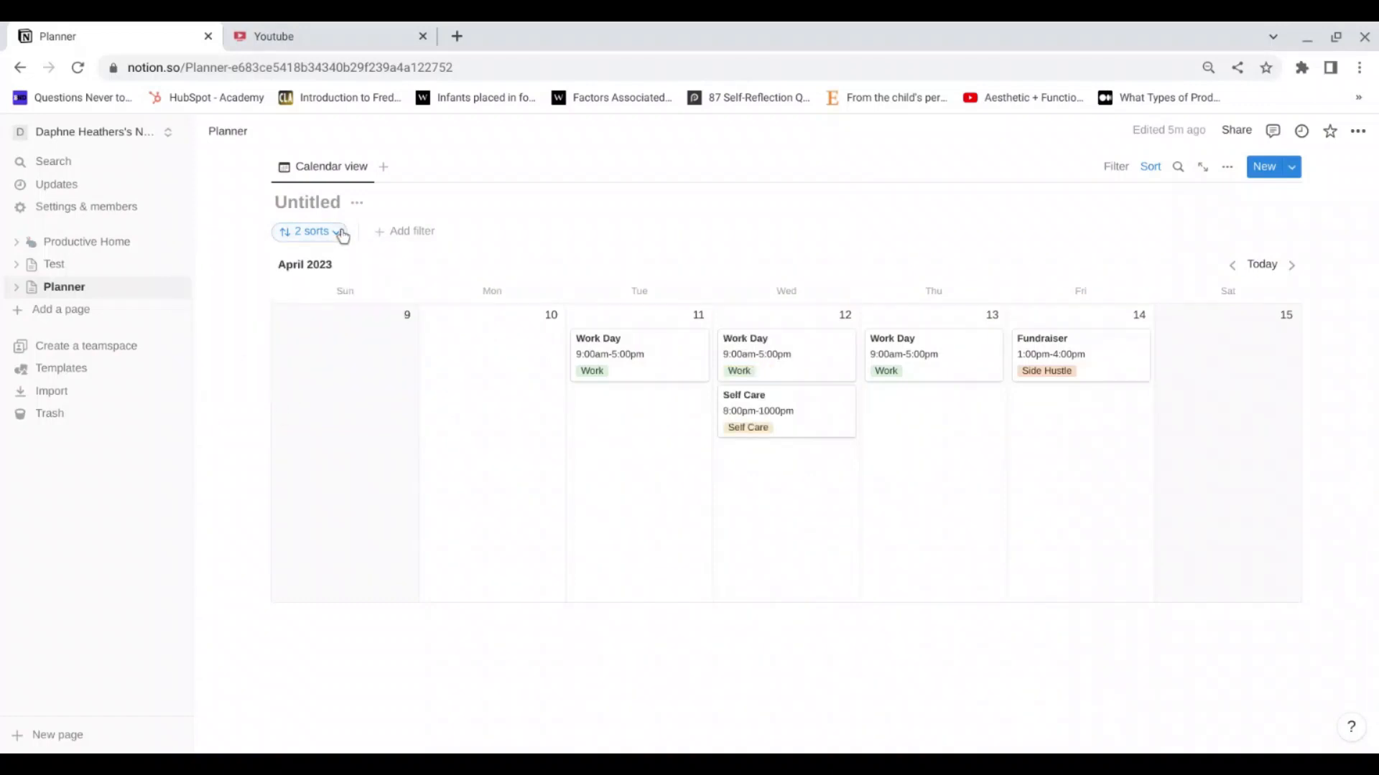
{"action": "left_click", "coordinate": [342, 236]}
{"action": "left_click", "coordinate": [224, 434]}
Step: Set the calendar layout to show by Month and return to the calendar
{"action": "left_click", "coordinate": [1227, 167]}
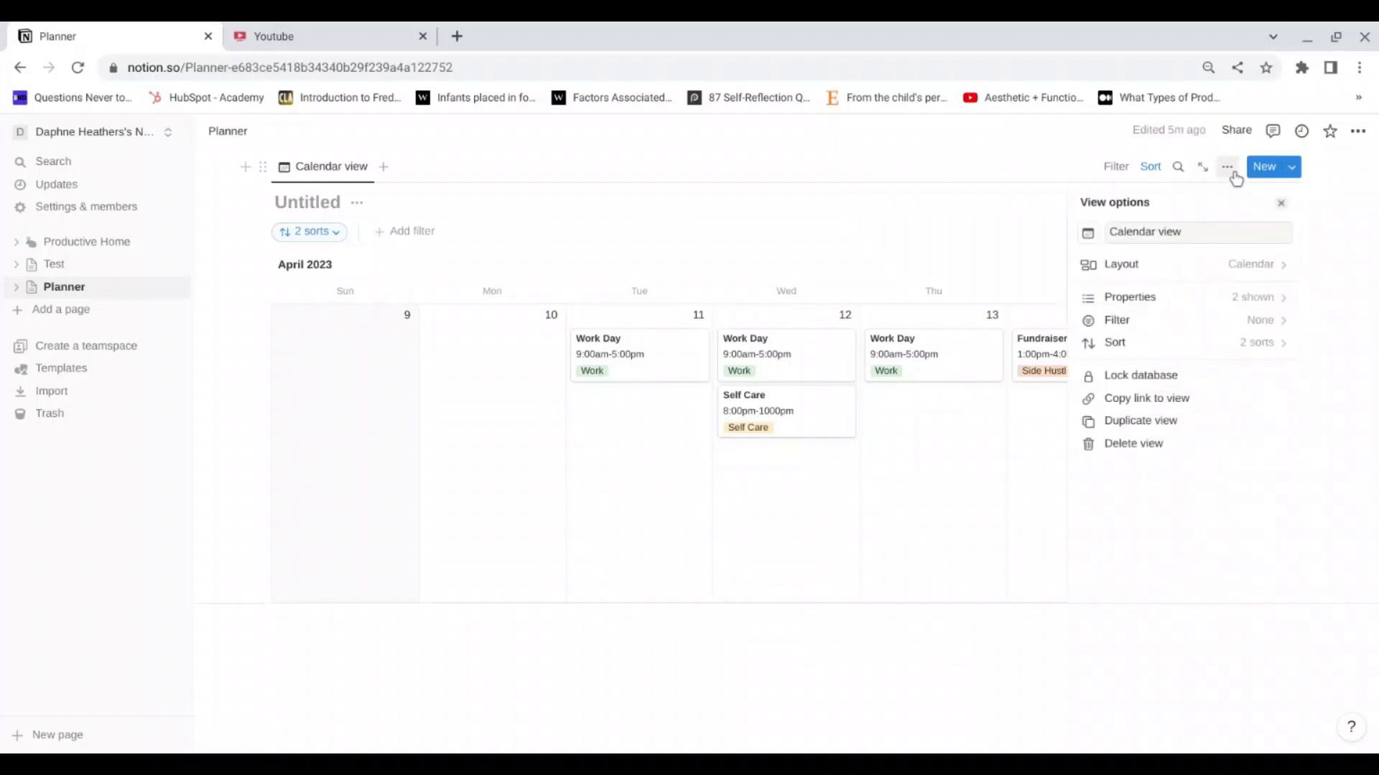
{"action": "left_click", "coordinate": [1200, 266]}
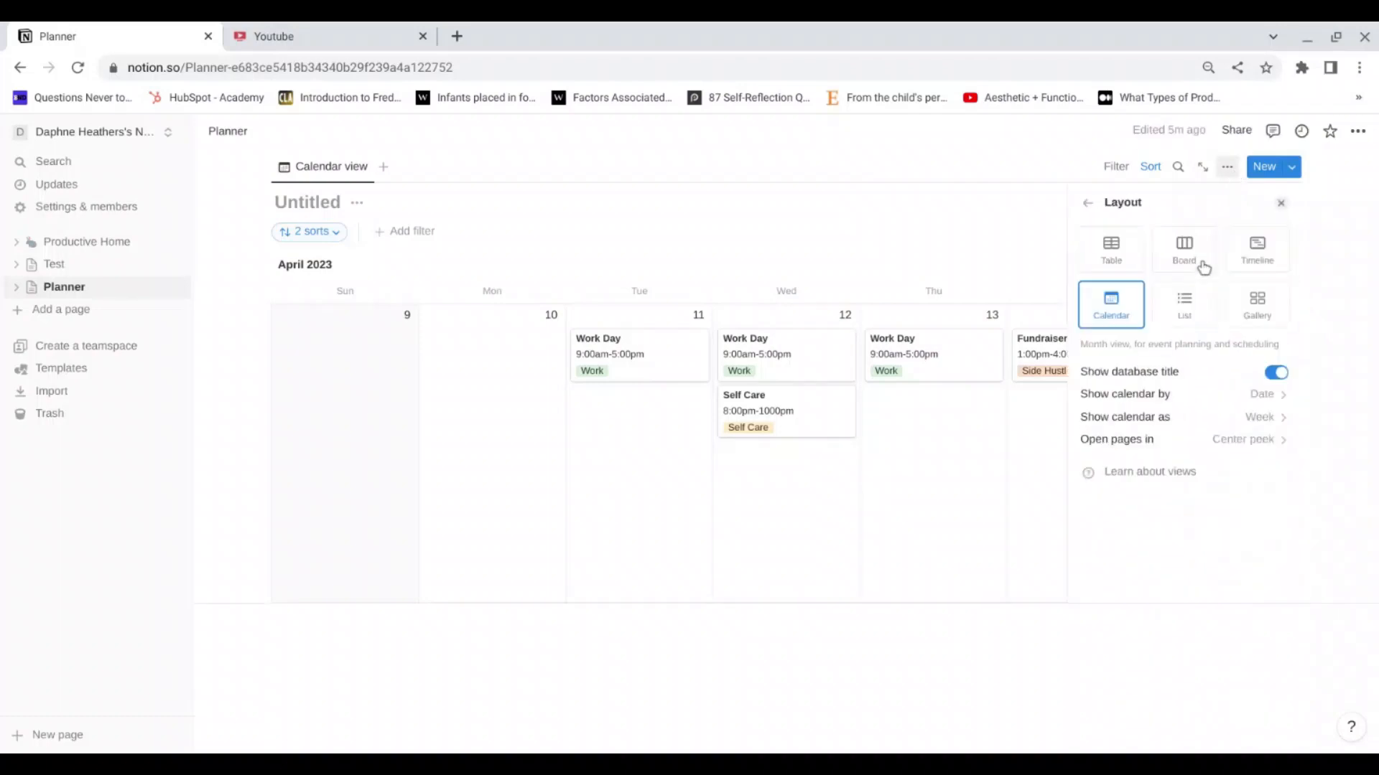
{"action": "left_click", "coordinate": [1176, 422]}
{"action": "left_click", "coordinate": [1171, 444]}
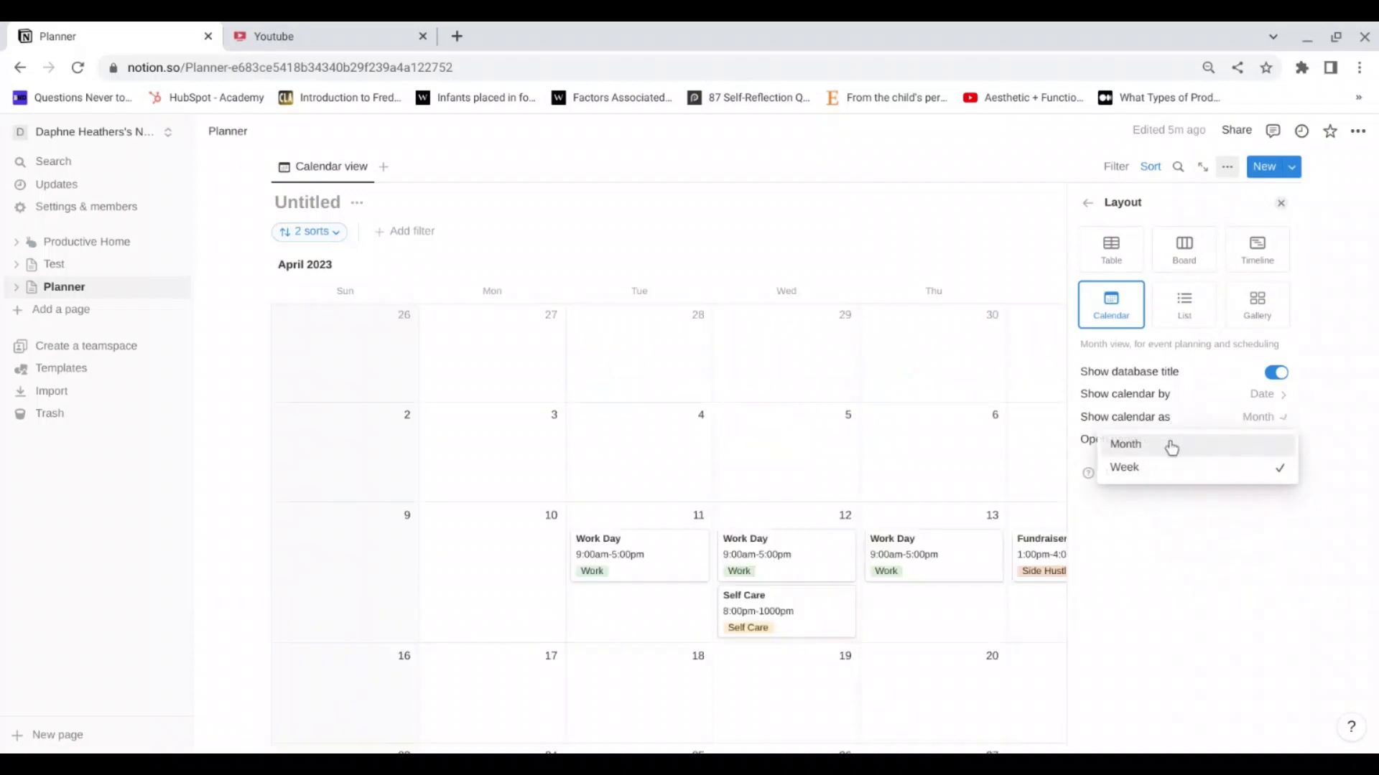
{"action": "left_click", "coordinate": [237, 262]}
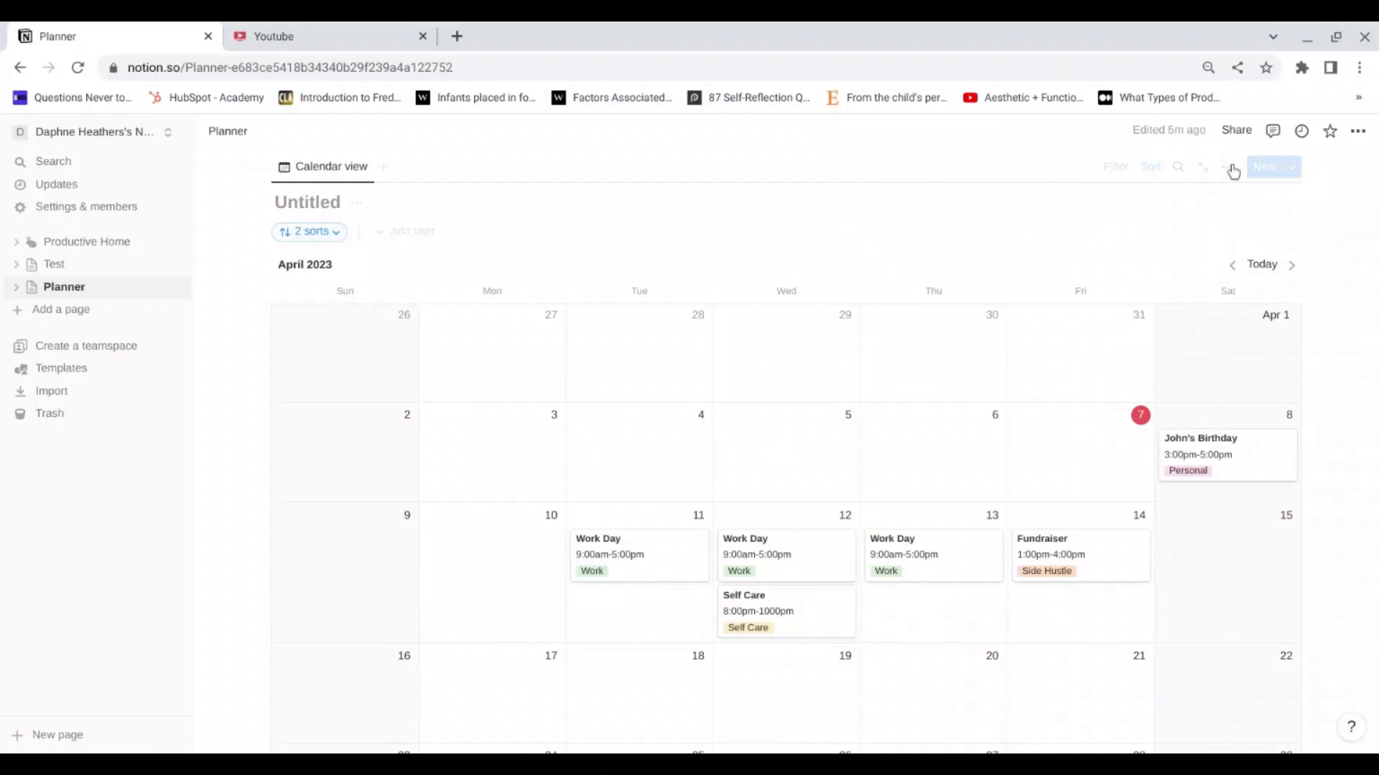
{"action": "scroll", "coordinate": [1314, 280], "scroll_direction": "down", "scroll_amount": 2}
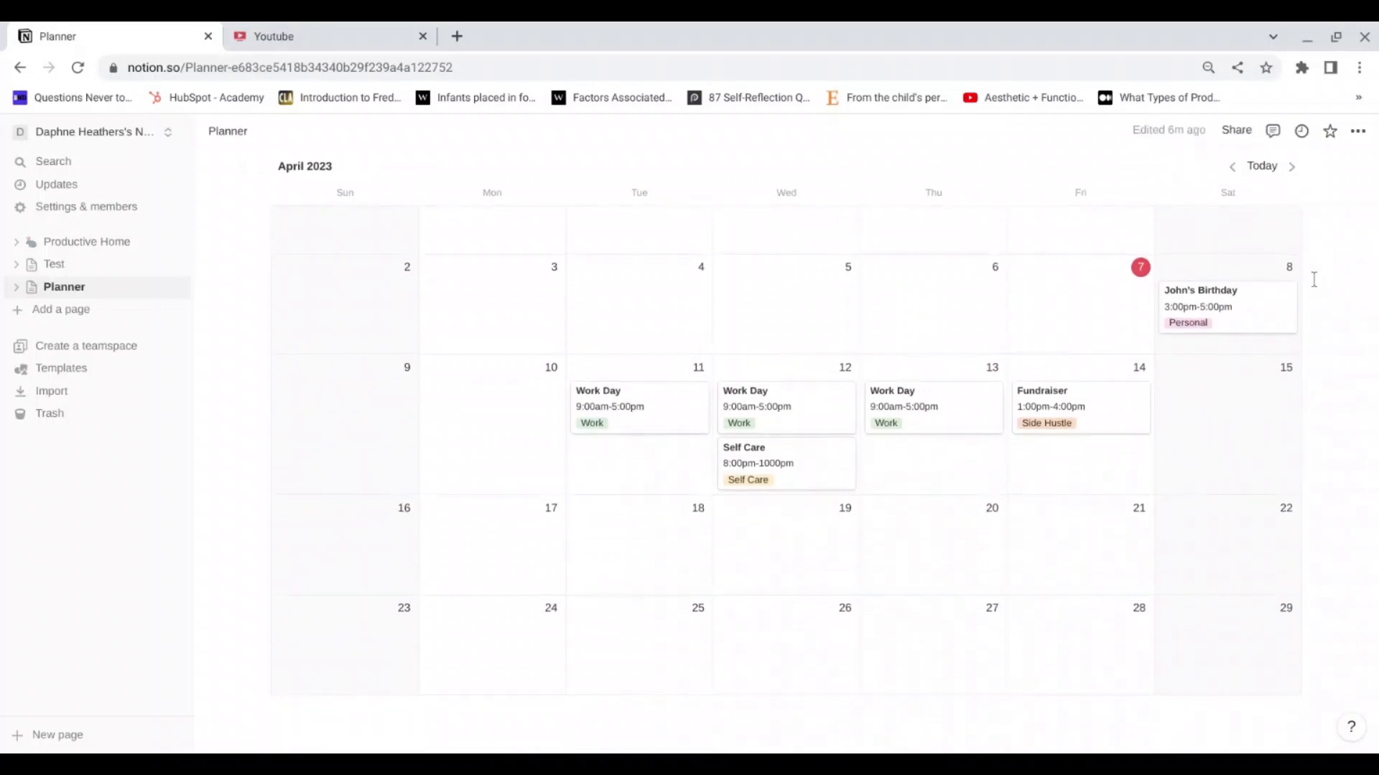
{"action": "scroll", "coordinate": [1314, 279], "scroll_direction": "down", "scroll_amount": 1}
{"action": "scroll", "coordinate": [1314, 279], "scroll_direction": "up", "scroll_amount": 2}
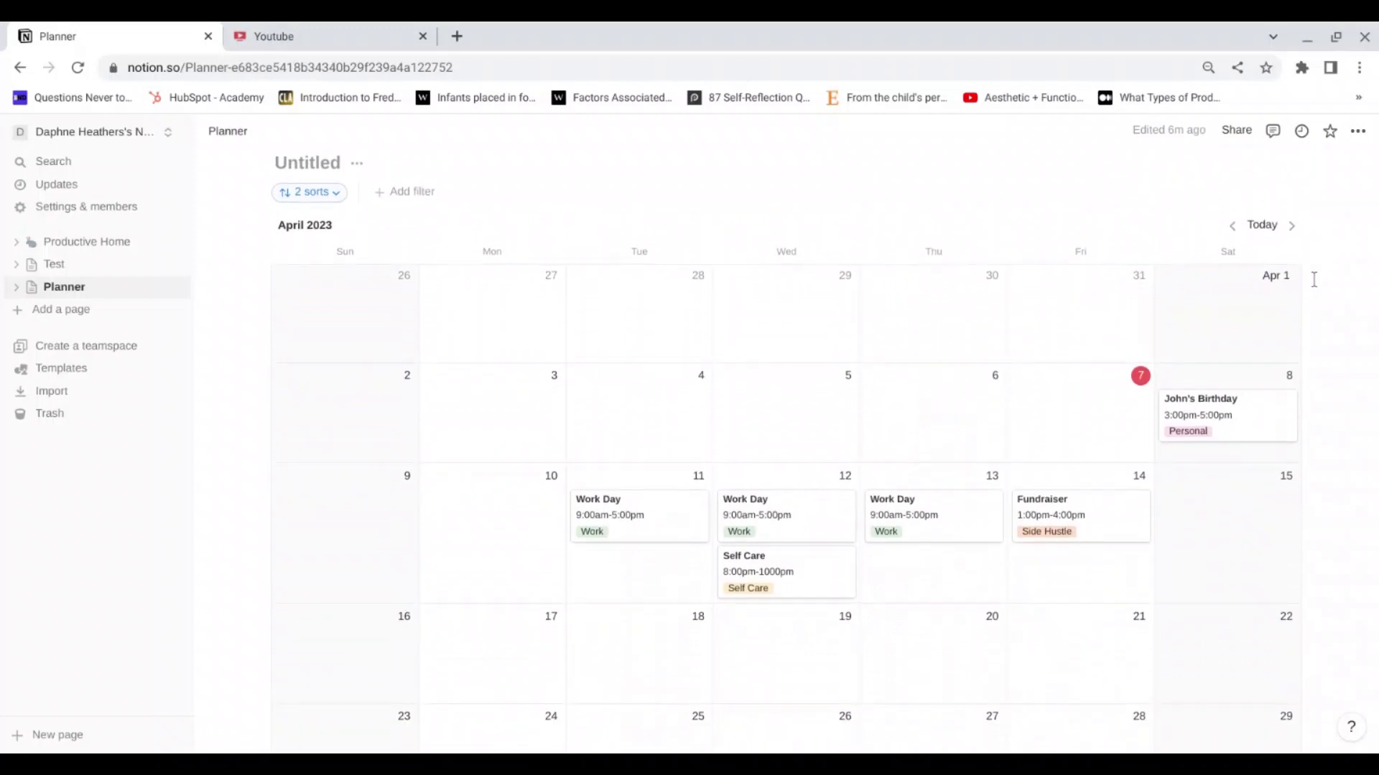
{"action": "scroll", "coordinate": [1314, 279], "scroll_direction": "down", "scroll_amount": 1}
{"action": "scroll", "coordinate": [1314, 279], "scroll_direction": "up", "scroll_amount": 1}
{"action": "scroll", "coordinate": [1314, 279], "scroll_direction": "down", "scroll_amount": 2}
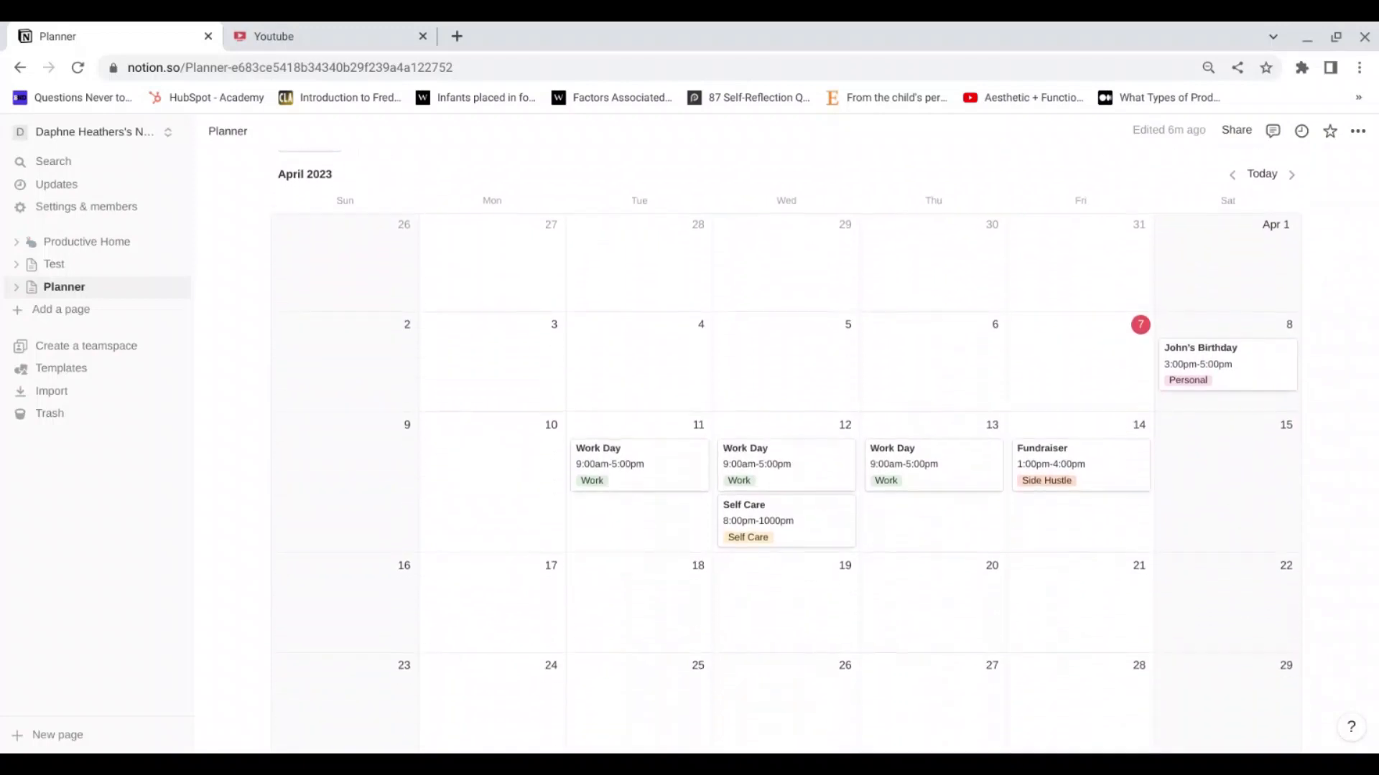